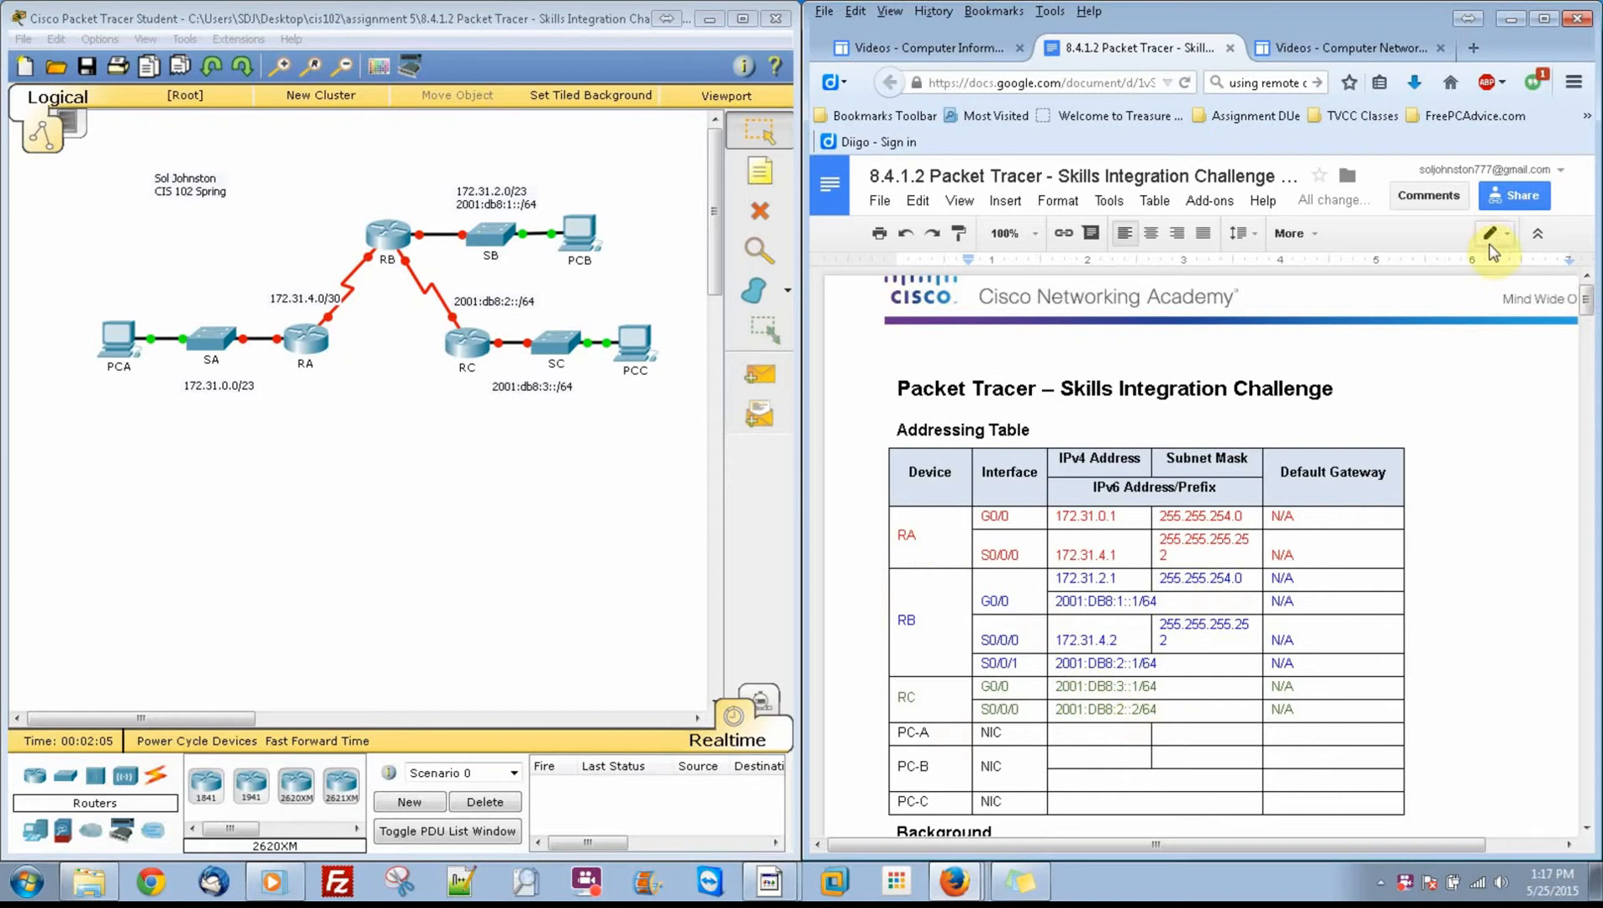
Step: Open router RA's command line and enter global configuration mode with en and conf t
left_click_drag(1593, 315, 1595, 368)
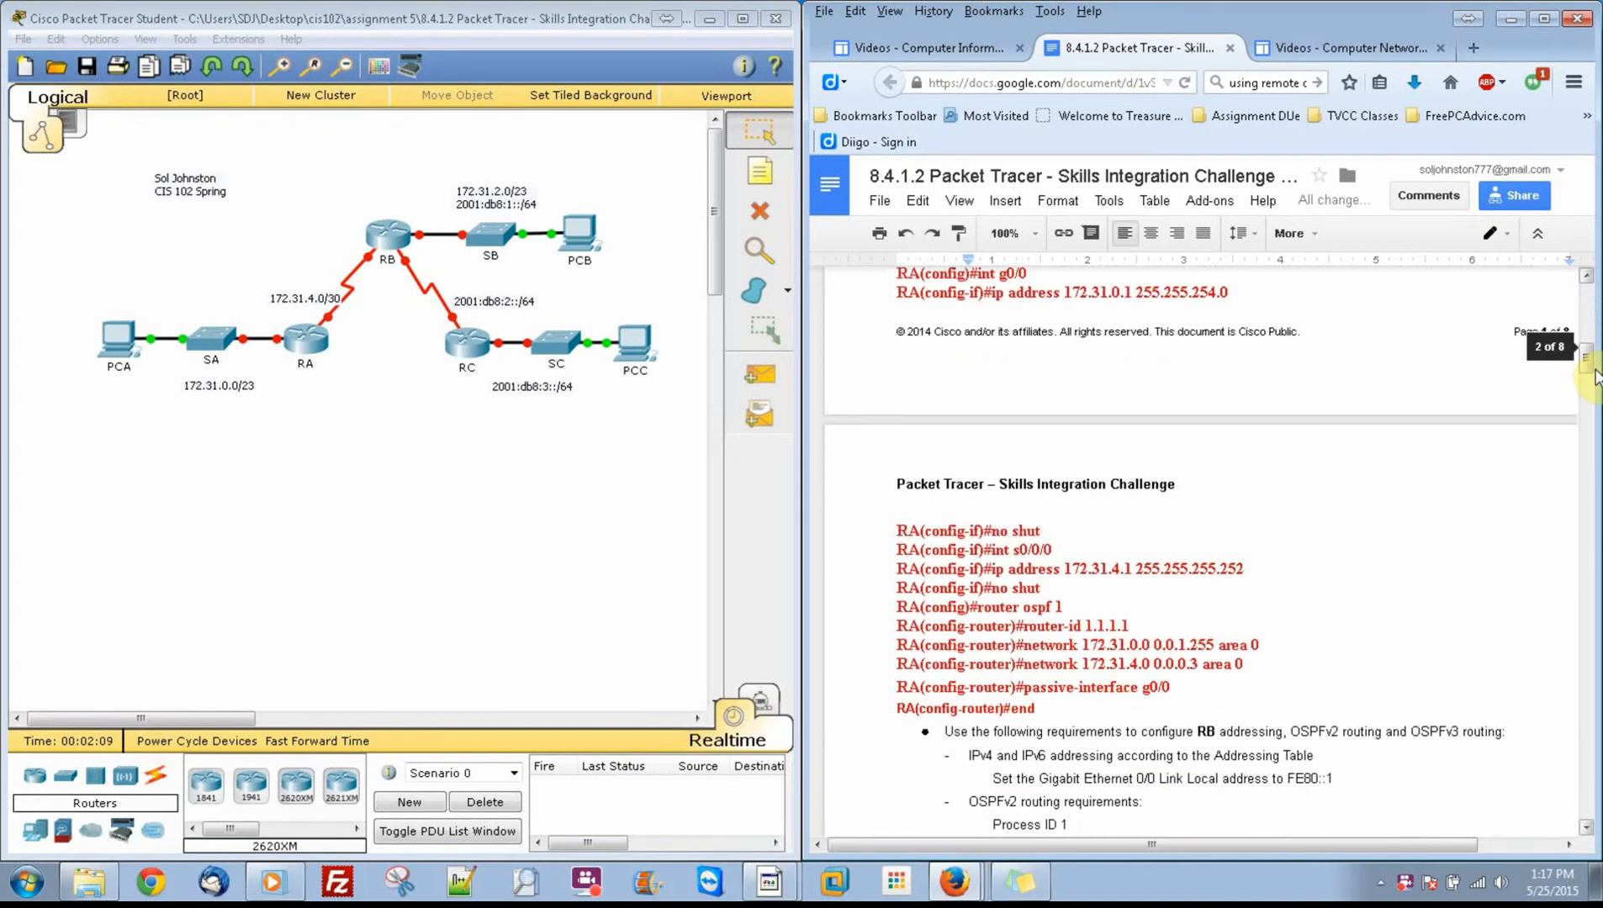
left_click(308, 357)
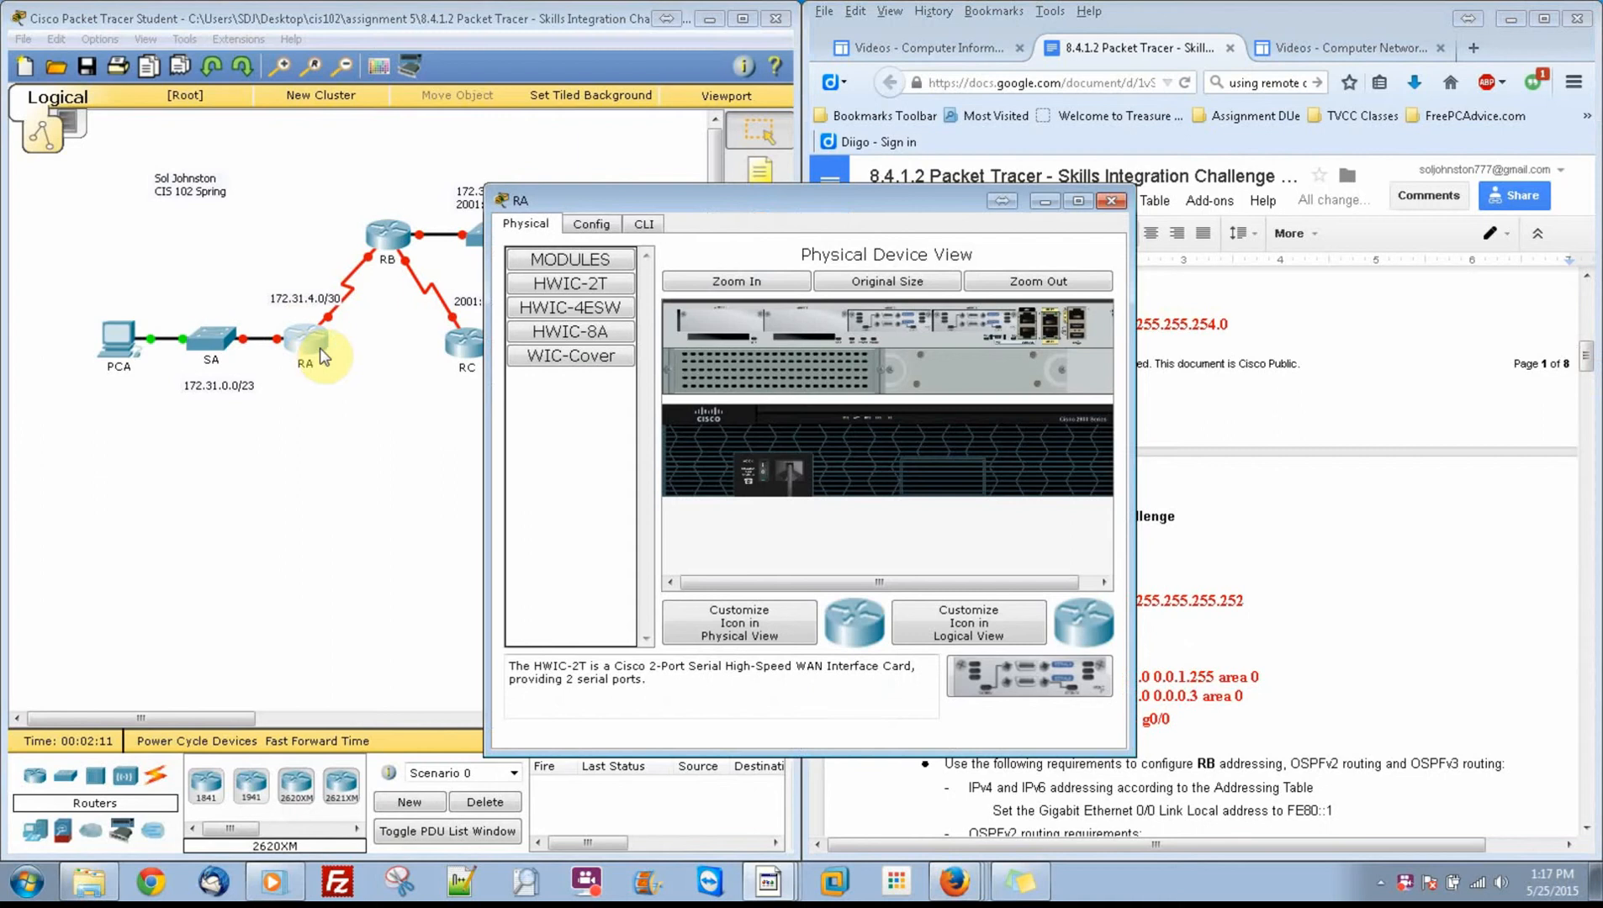
left_click(656, 223)
left_click_drag(675, 205, 271, 138)
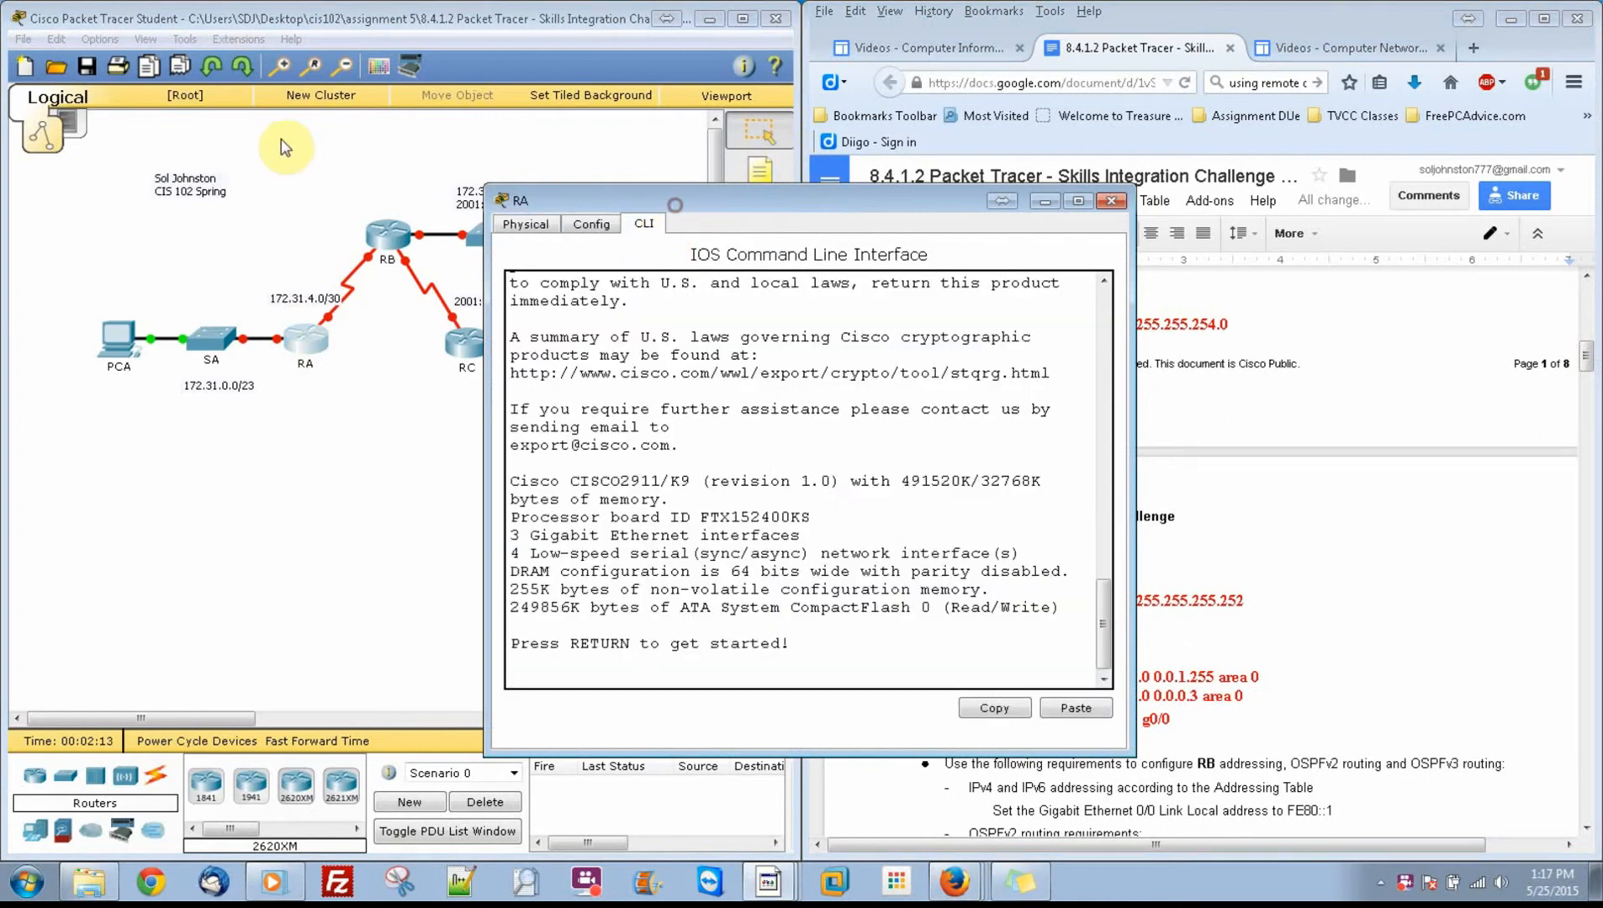
key("Return")
type("en")
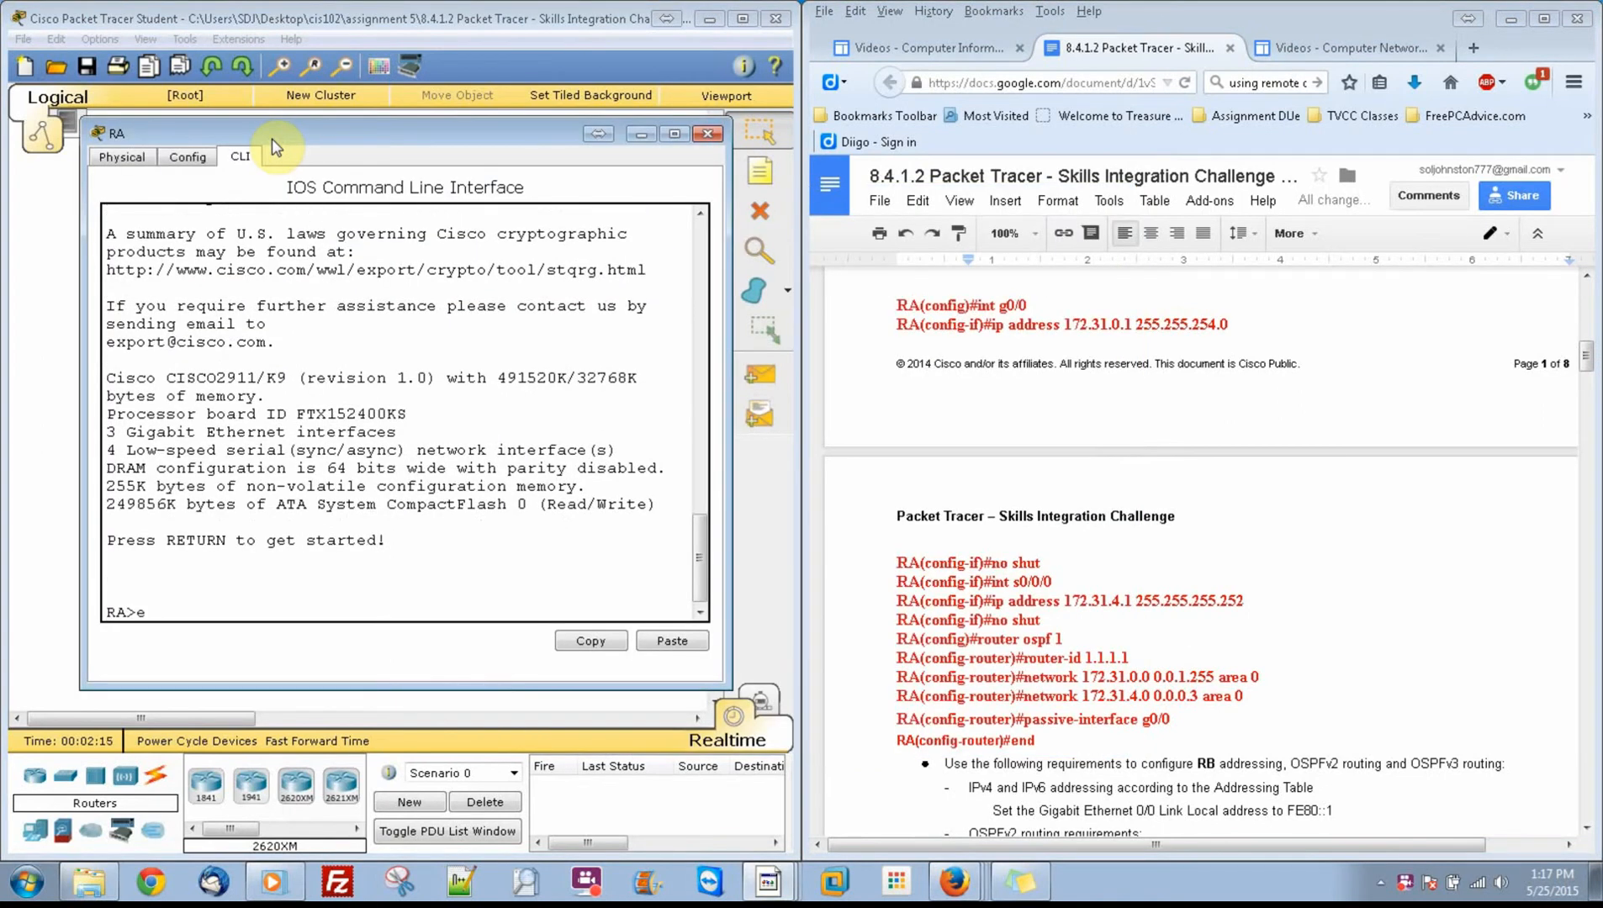
key("Return")
type("conf t")
key("Return")
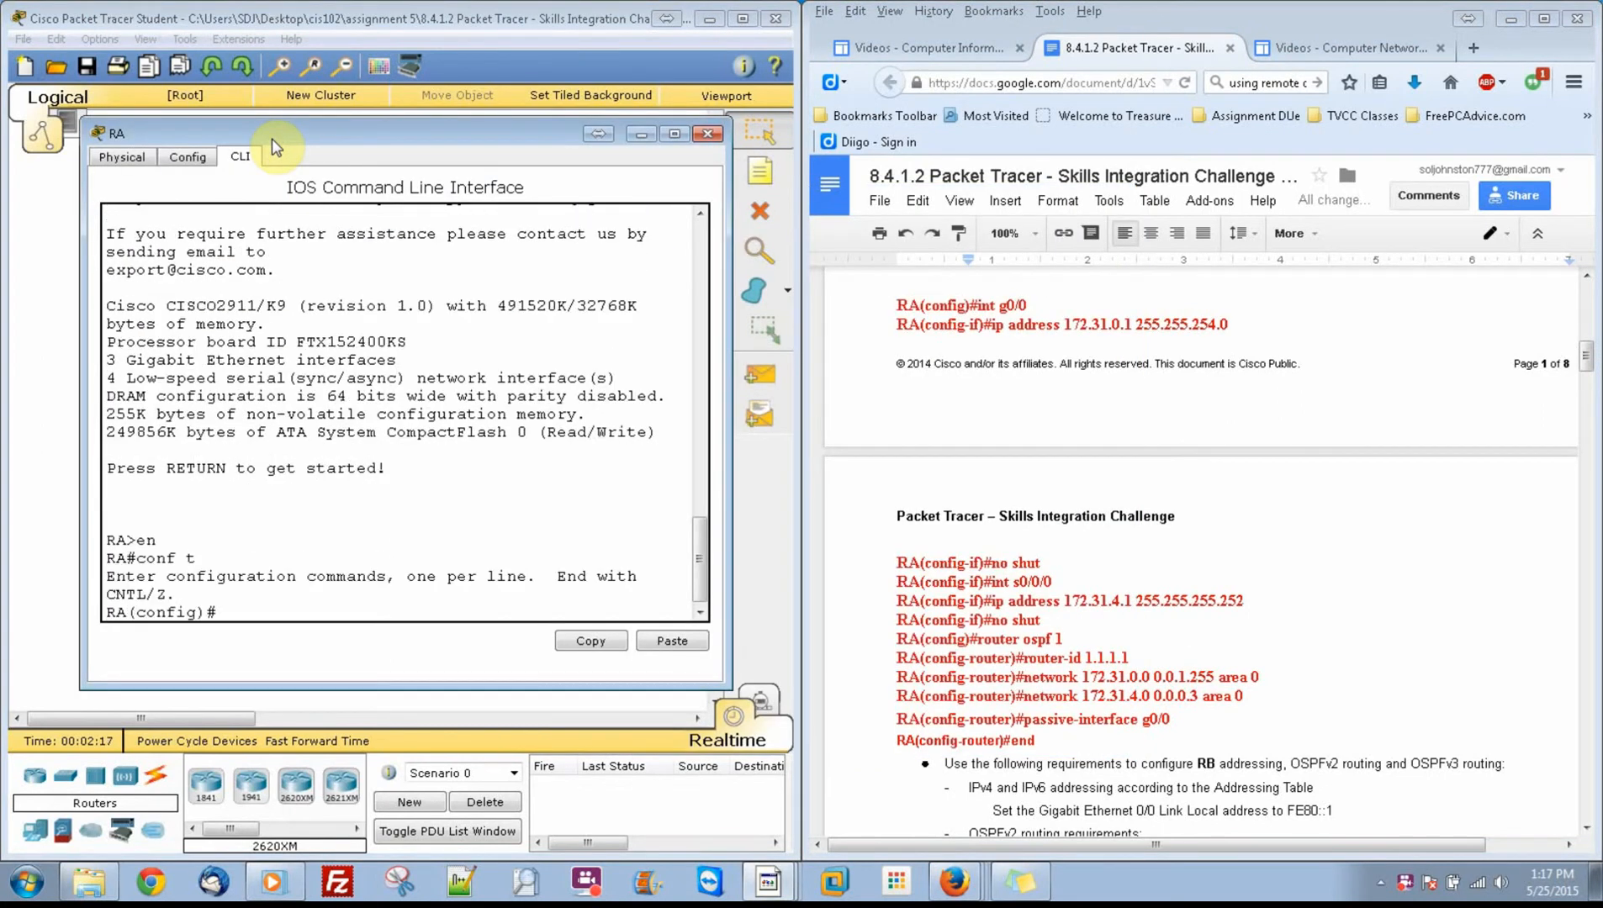
Step: Assign IP address 172.31.0.1 with mask 255.255.254.0 to RA's interface g0/0
type("in g0/0")
key("Return")
type("ip add")
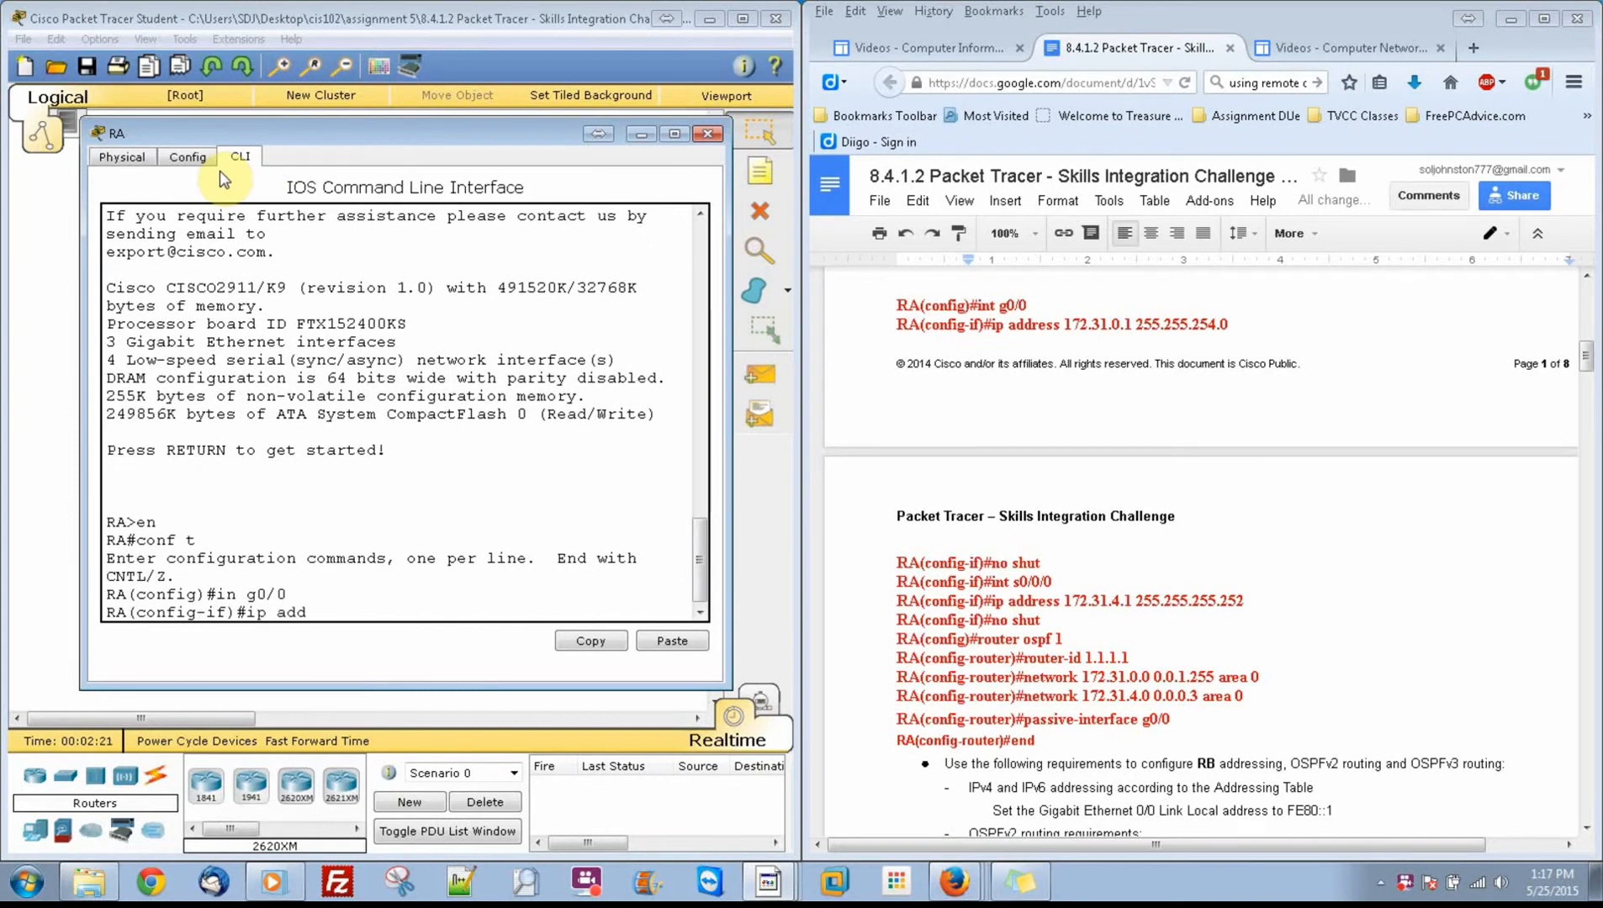
key("Tab")
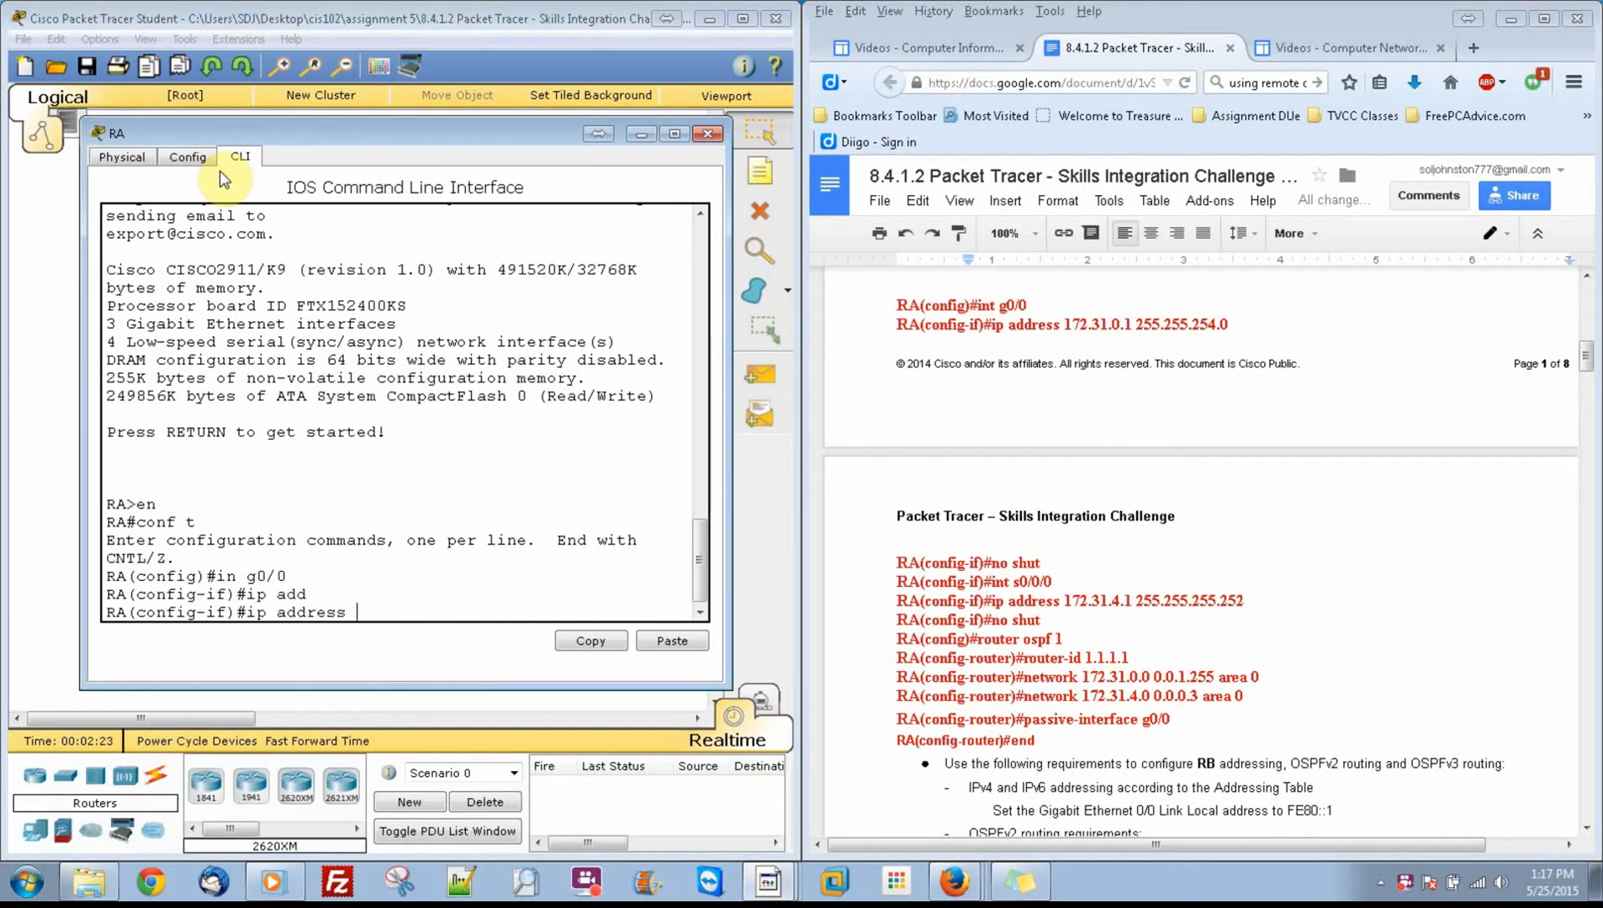
type("172.31.0.1 255.255.25")
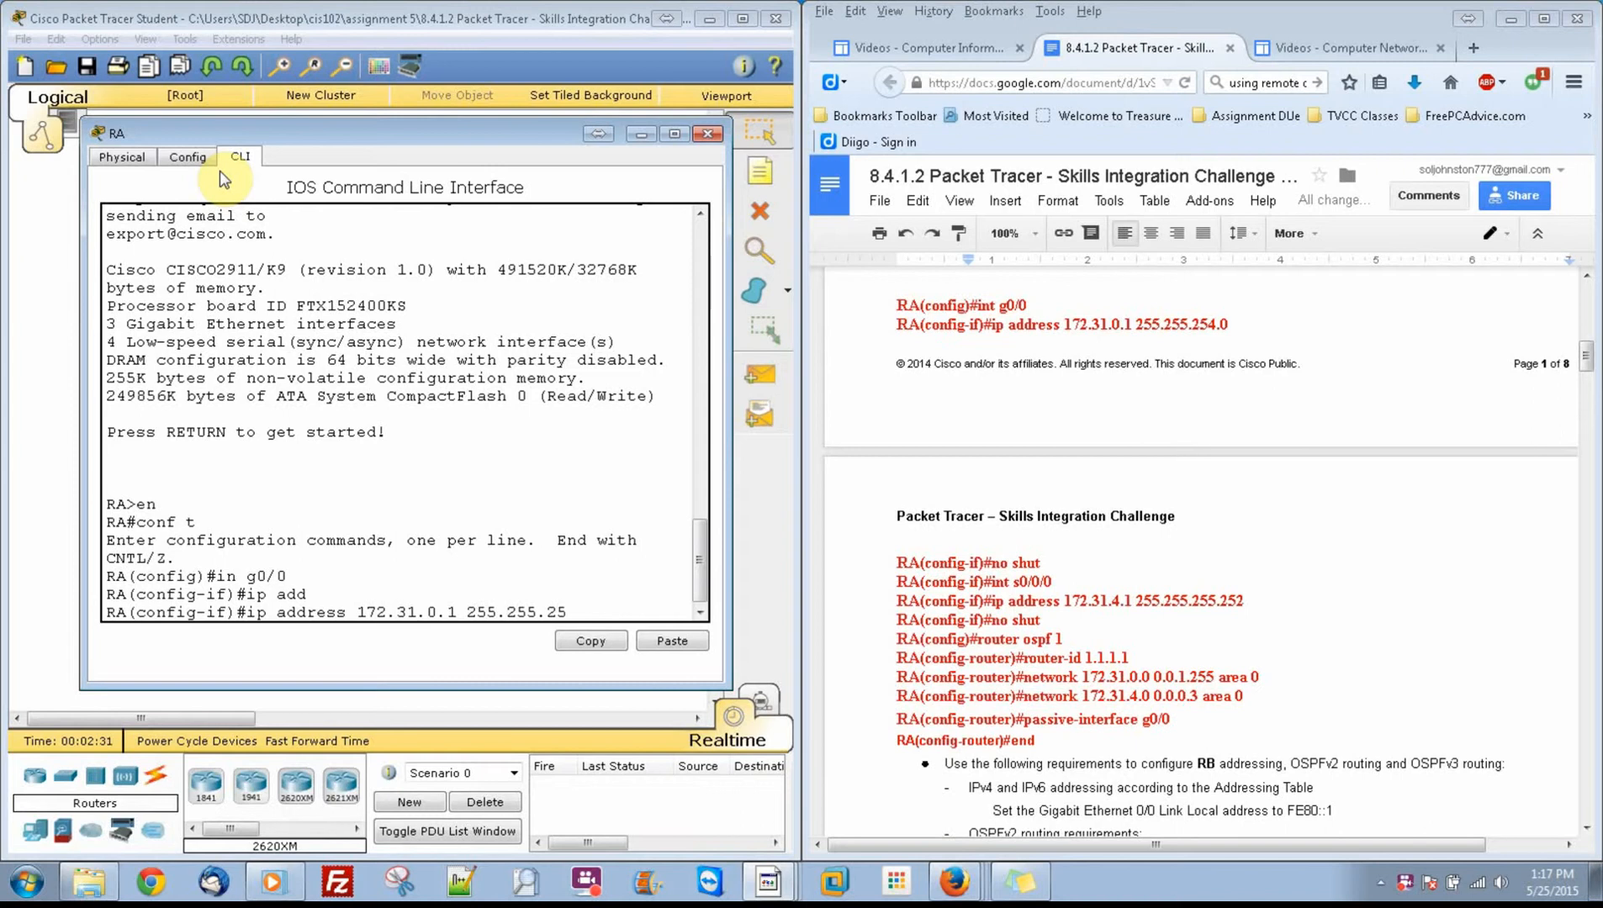
type("4.0")
key("Return")
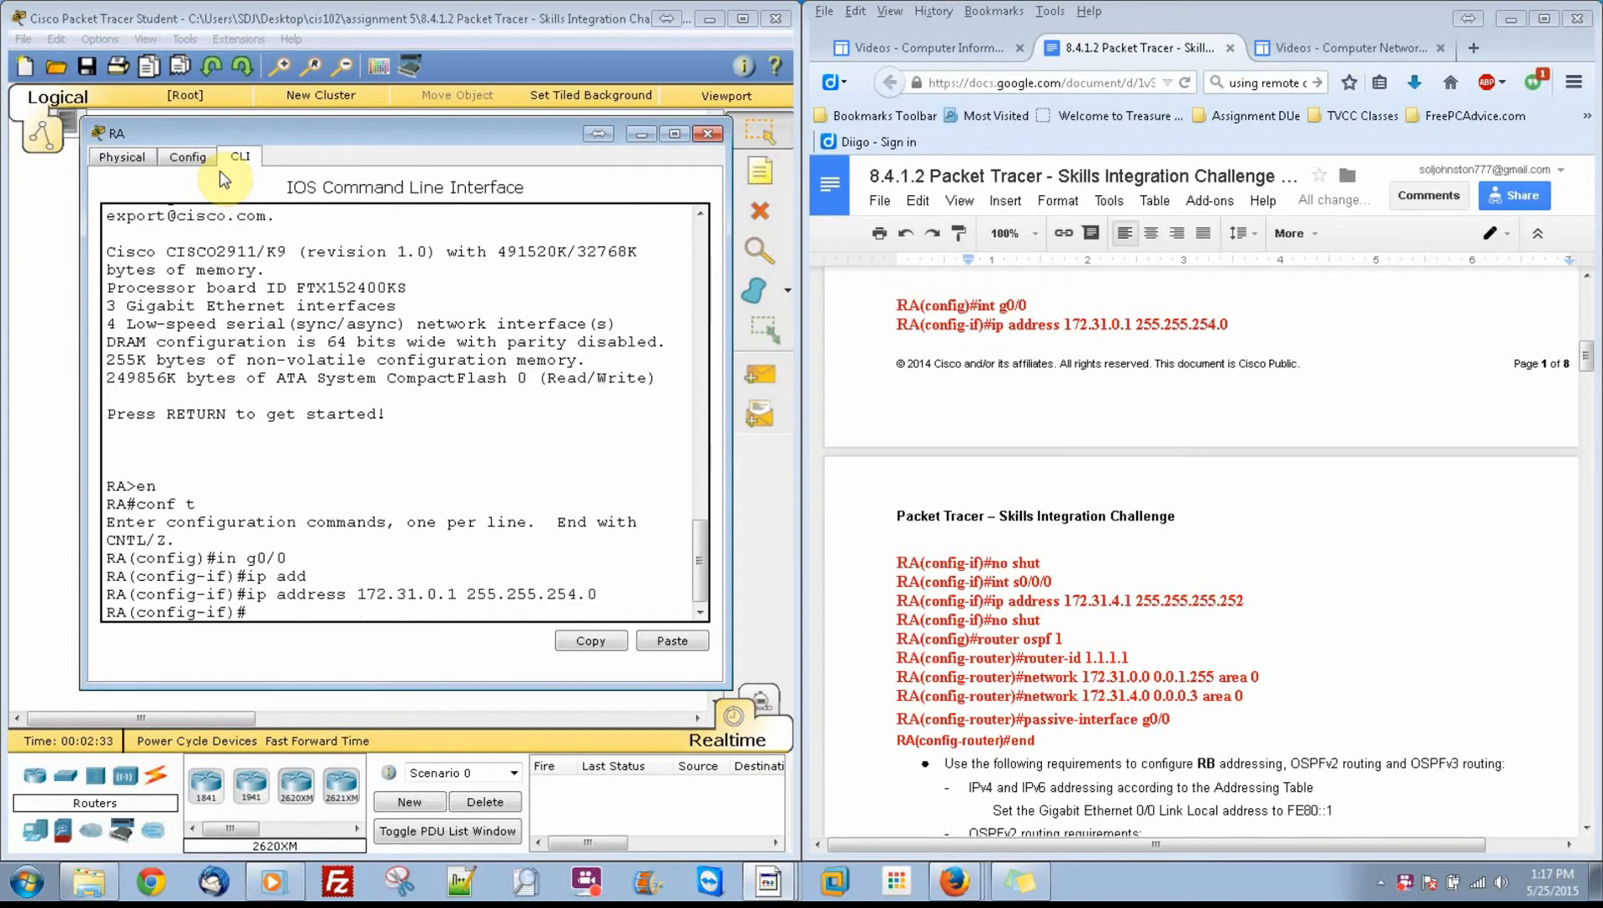
Step: Enable RA's g0/0 interface with no shut
type("no shut")
key("Return")
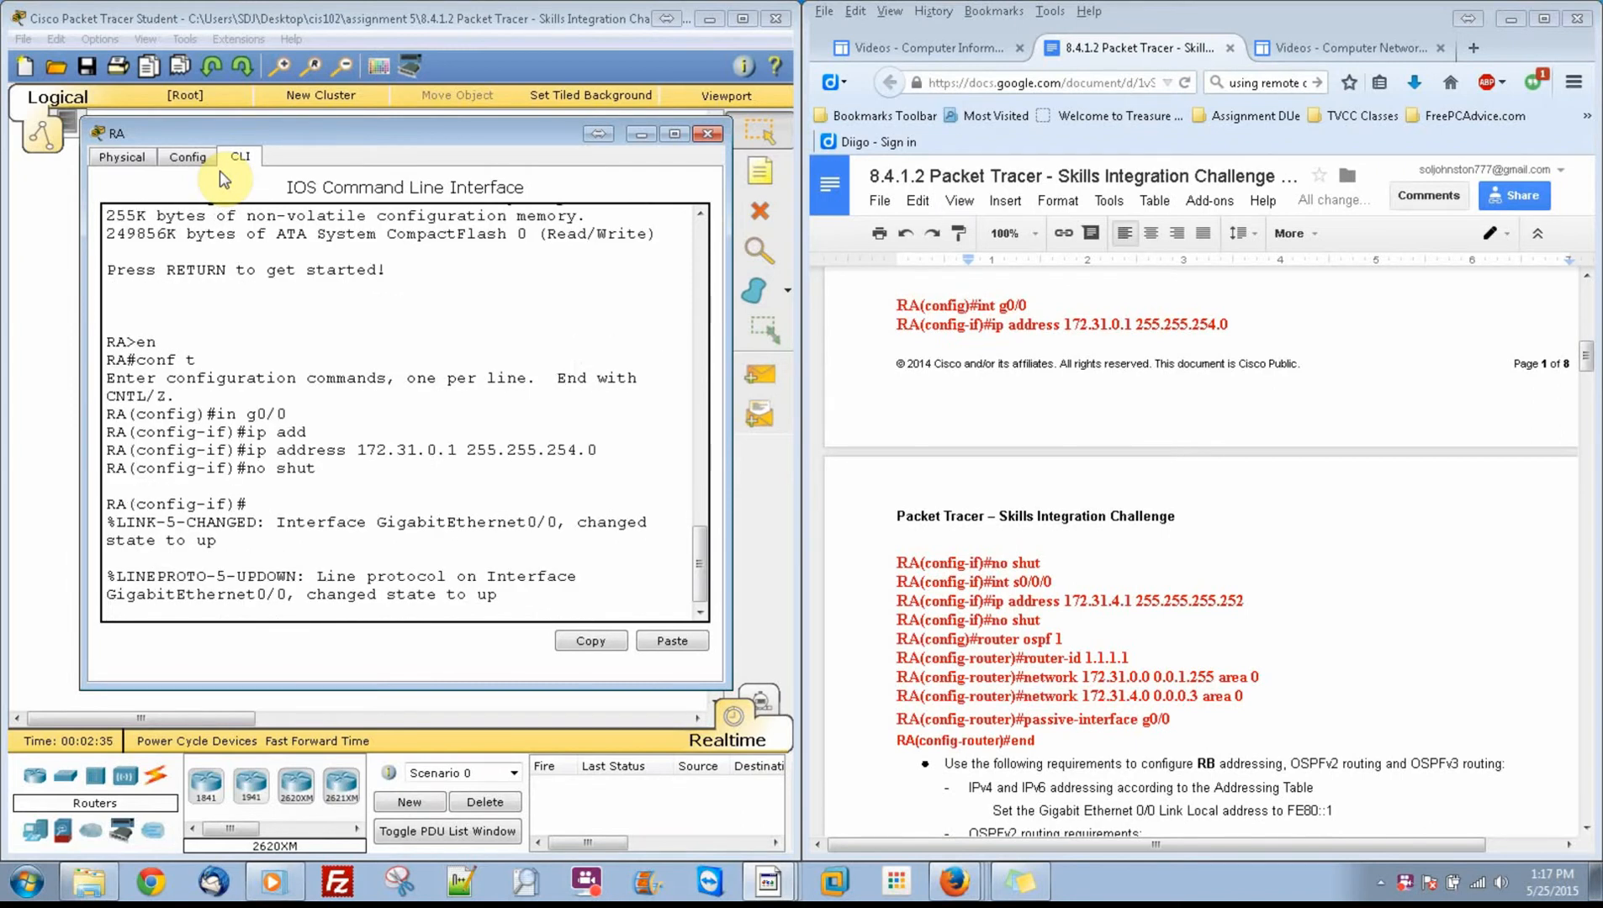
key("Return")
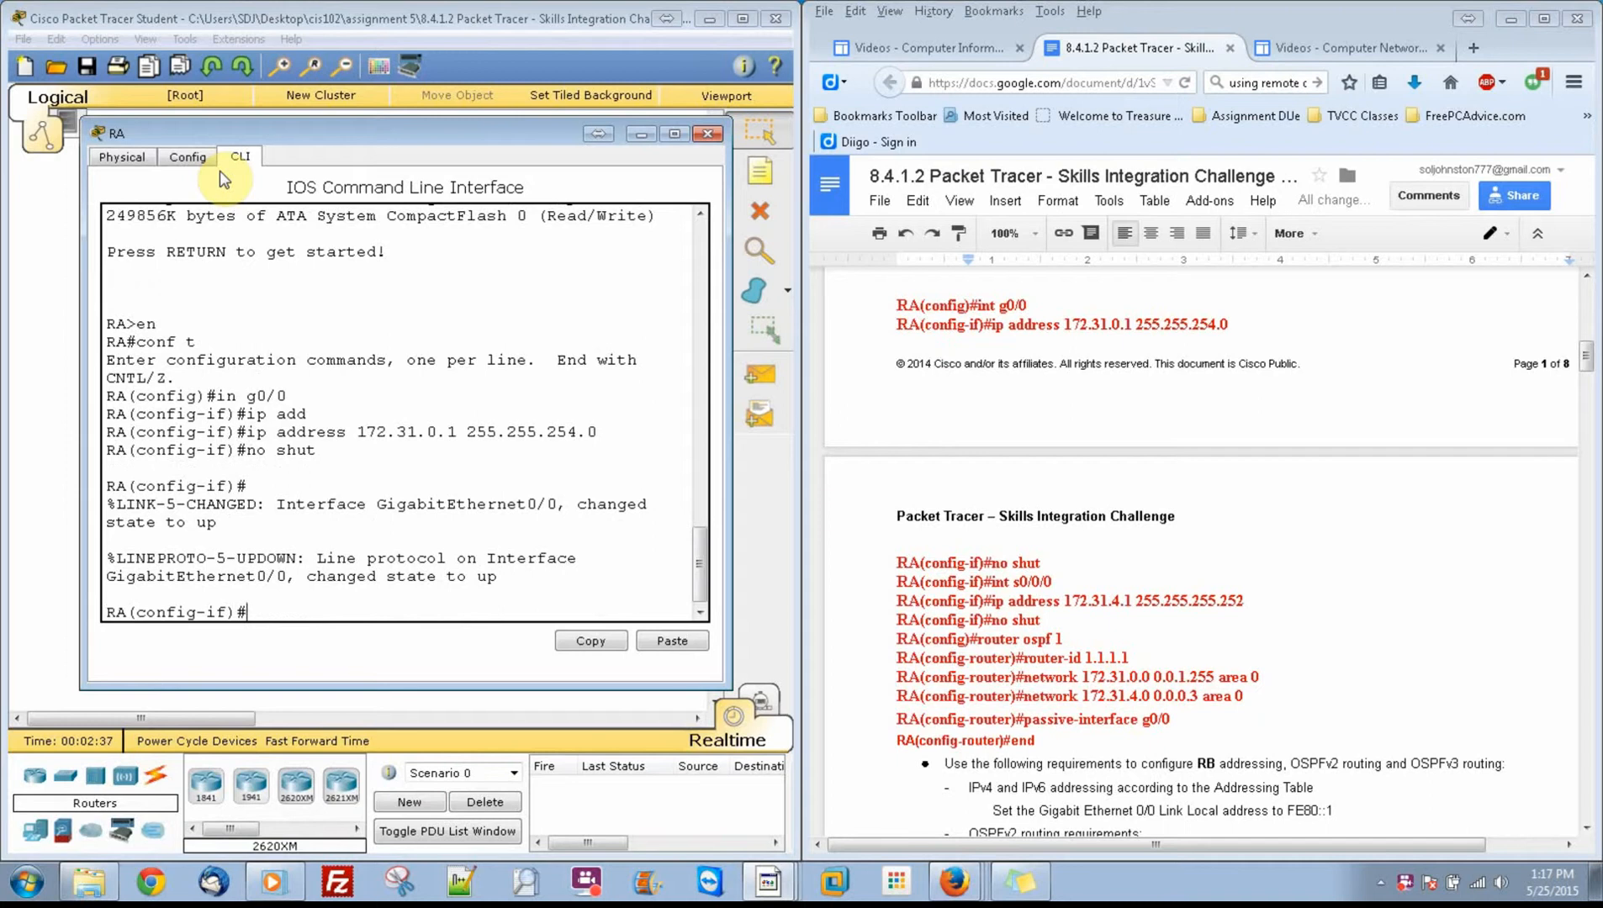
Step: Assign IP address 172.31.4.1 with mask 255.255.255.252 to RA's serial interface s0/0/0
type("int s0/0/0")
key("Return")
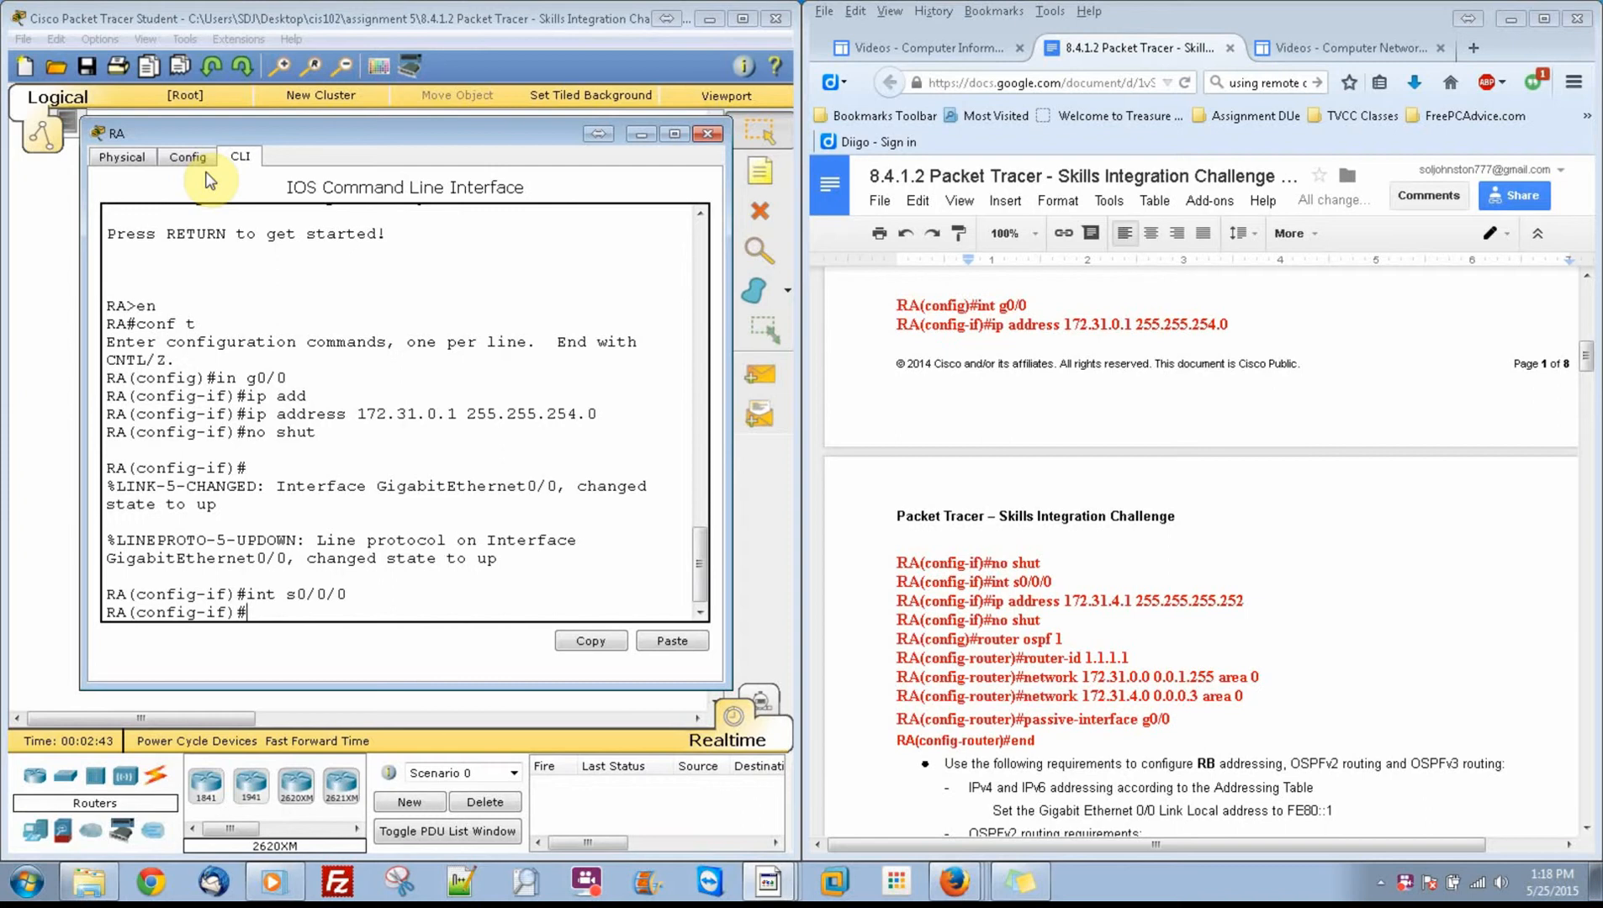
type("ip add")
key("Tab")
type("172")
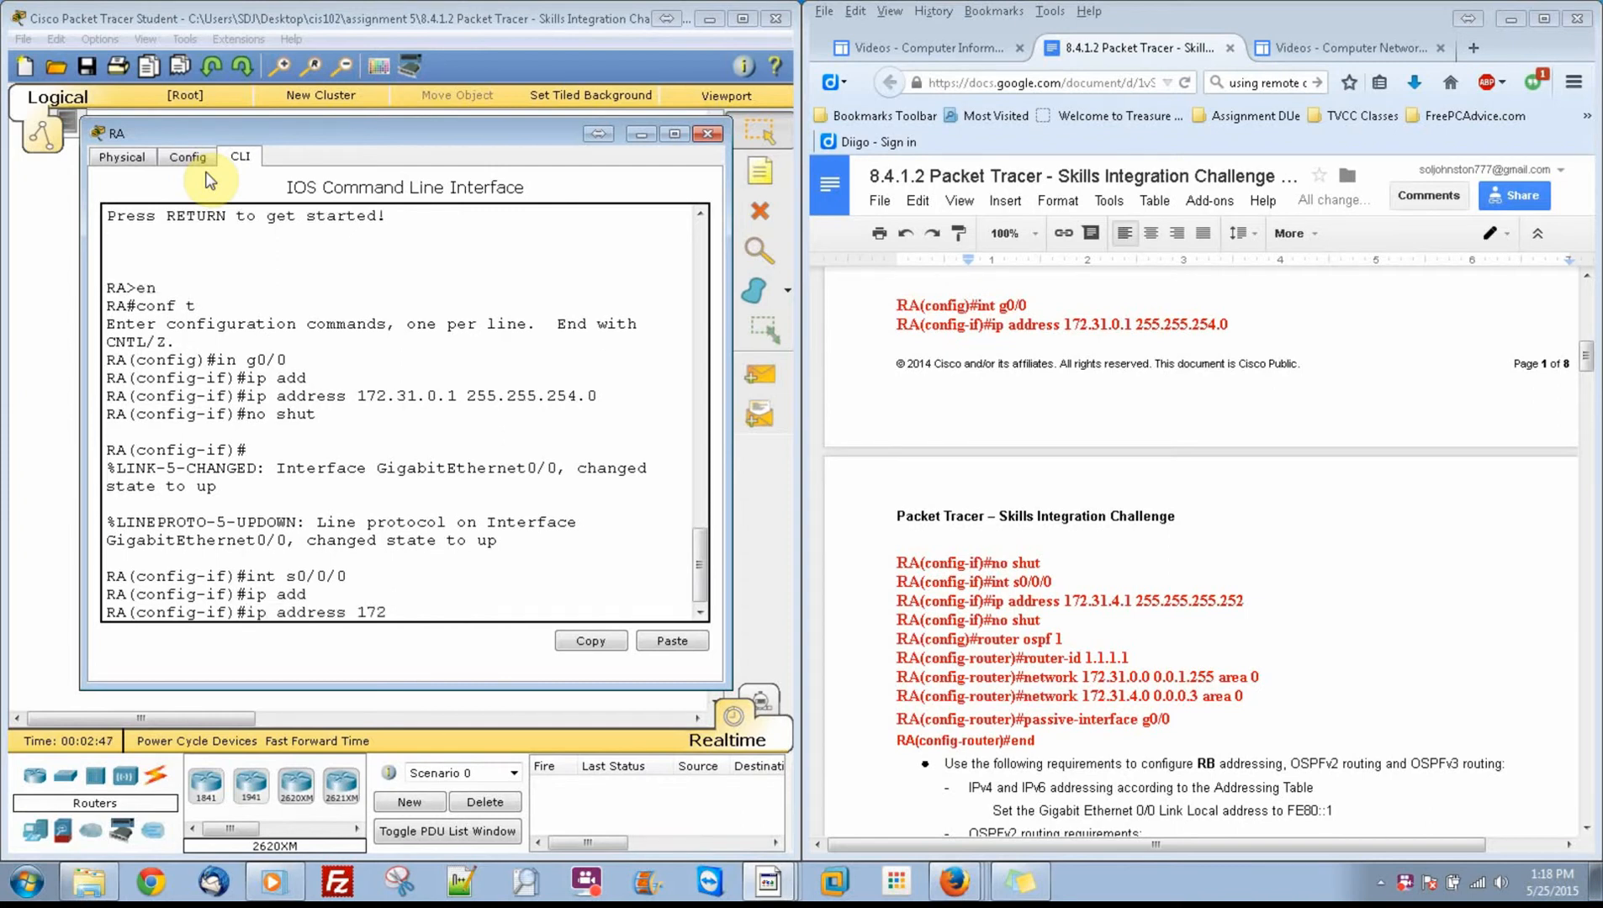
type(".31.4.1 255.255.255.252")
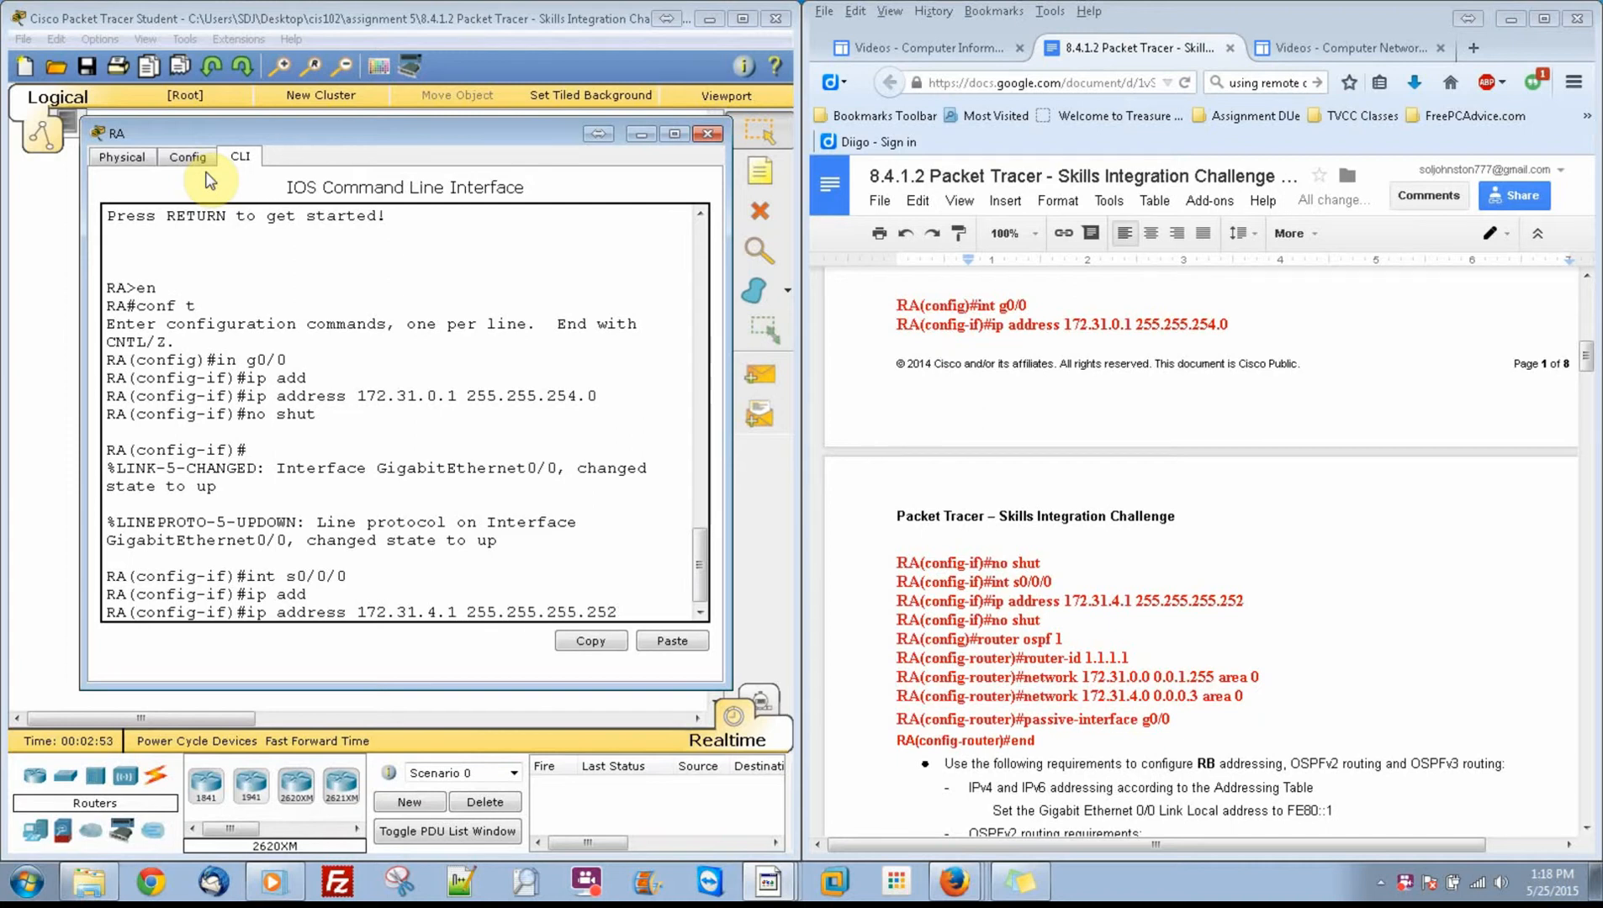
key("Return")
Step: Enable RA's s0/0/0 serial interface with no shut
type("no hut")
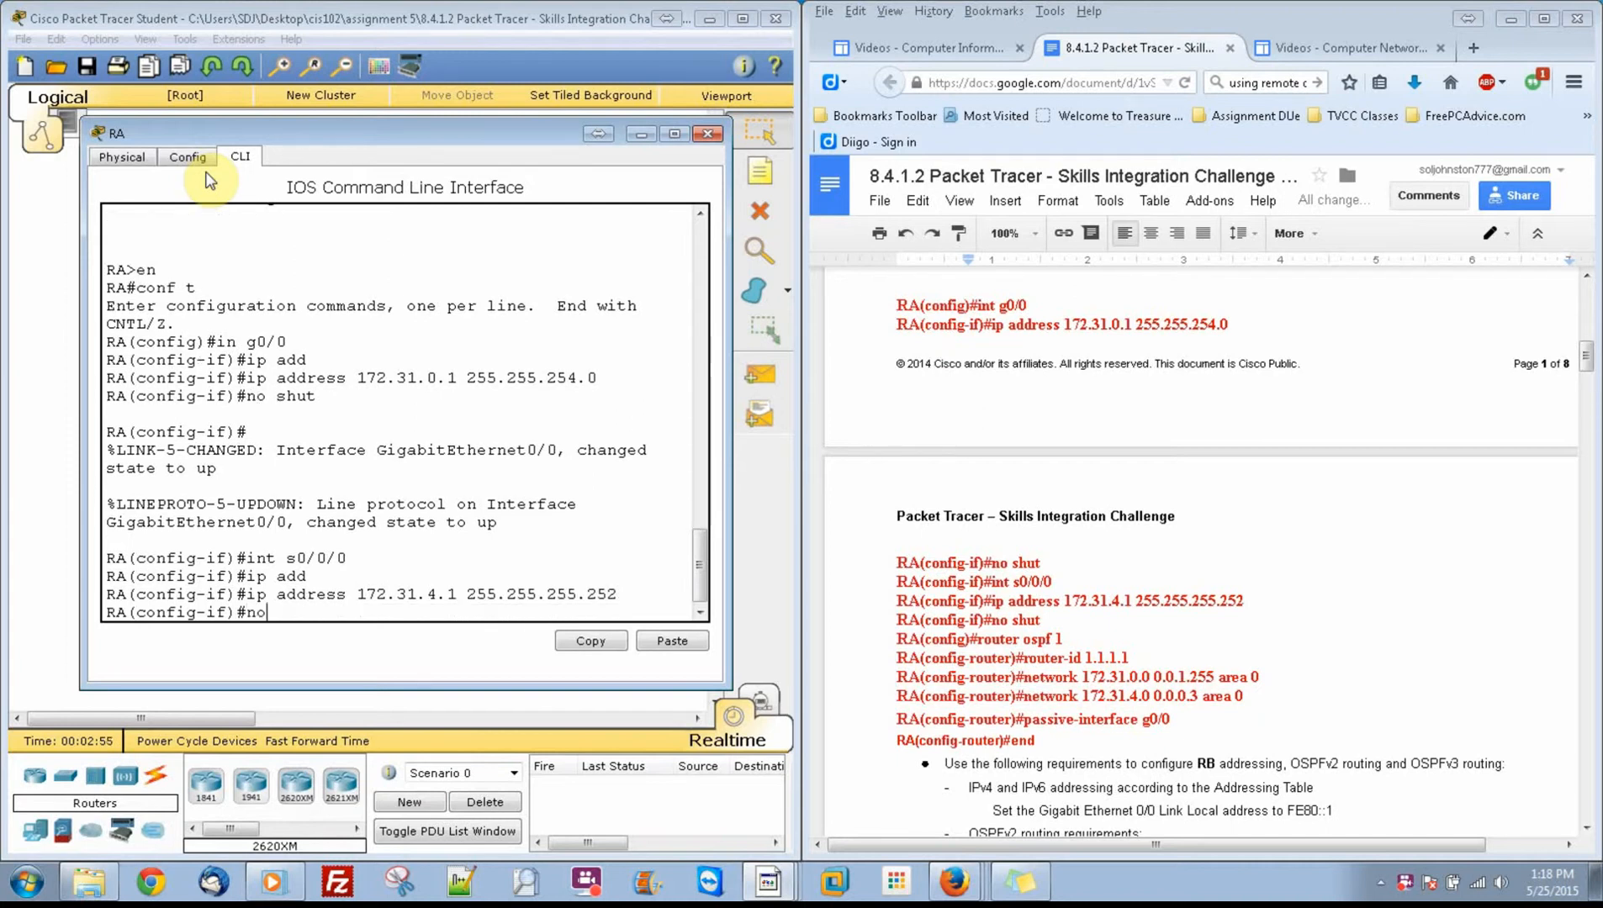
key("BackSpace")
key("BackSpace")
key("BackSpace")
type("shut")
key("Return")
key("Return")
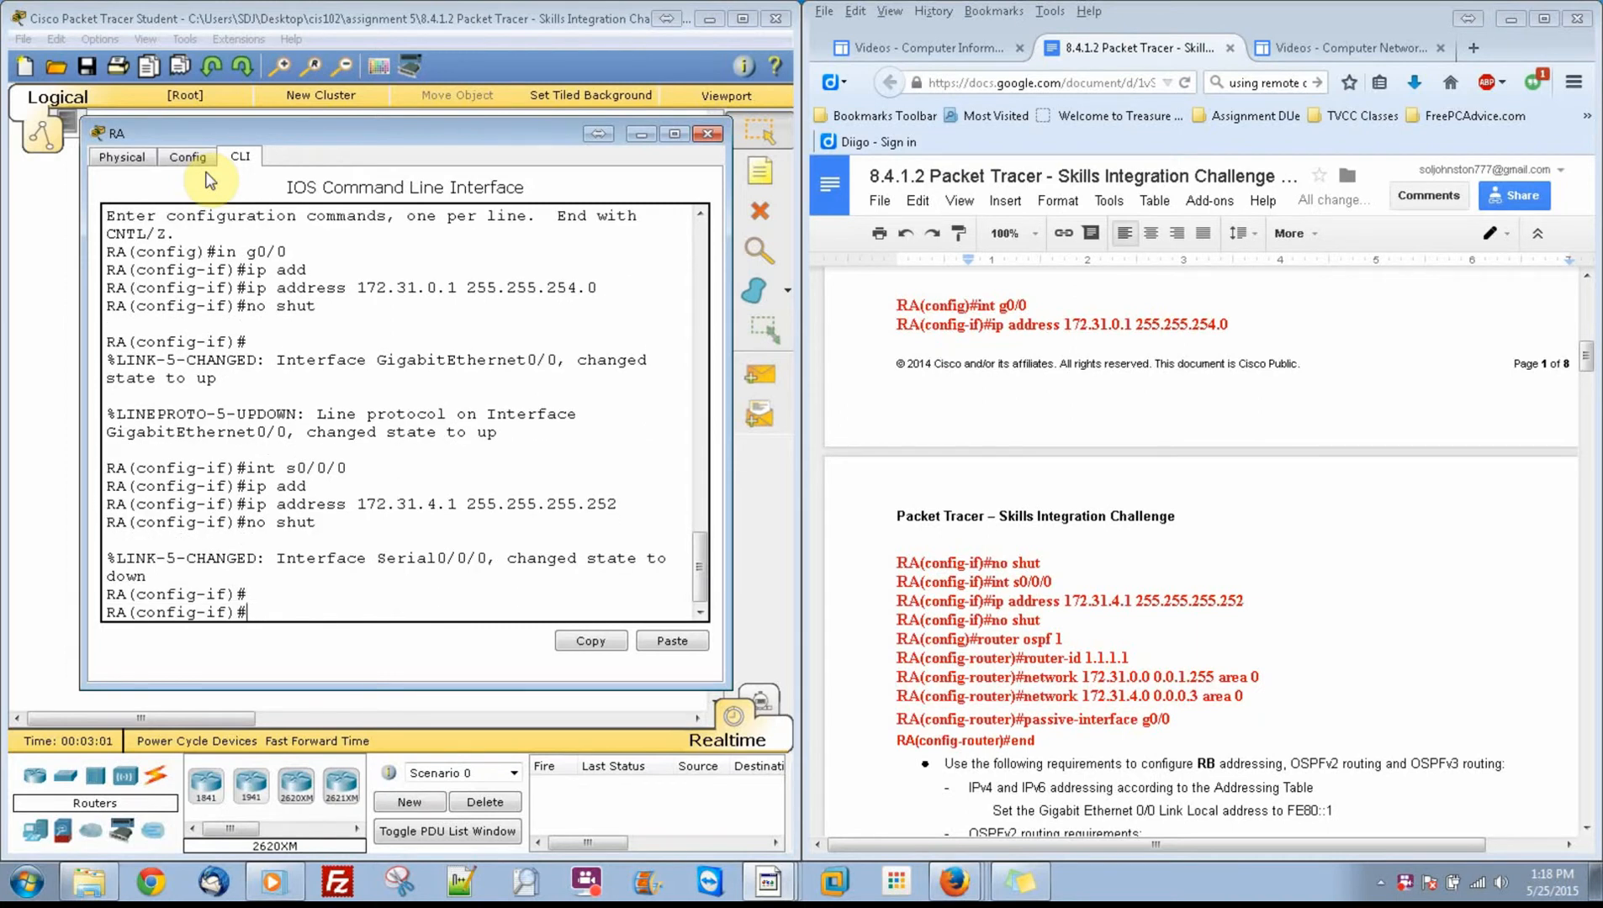
Step: Leave interface configuration on RA and start OSPF routing with process ID 1
type("exit")
key("Return")
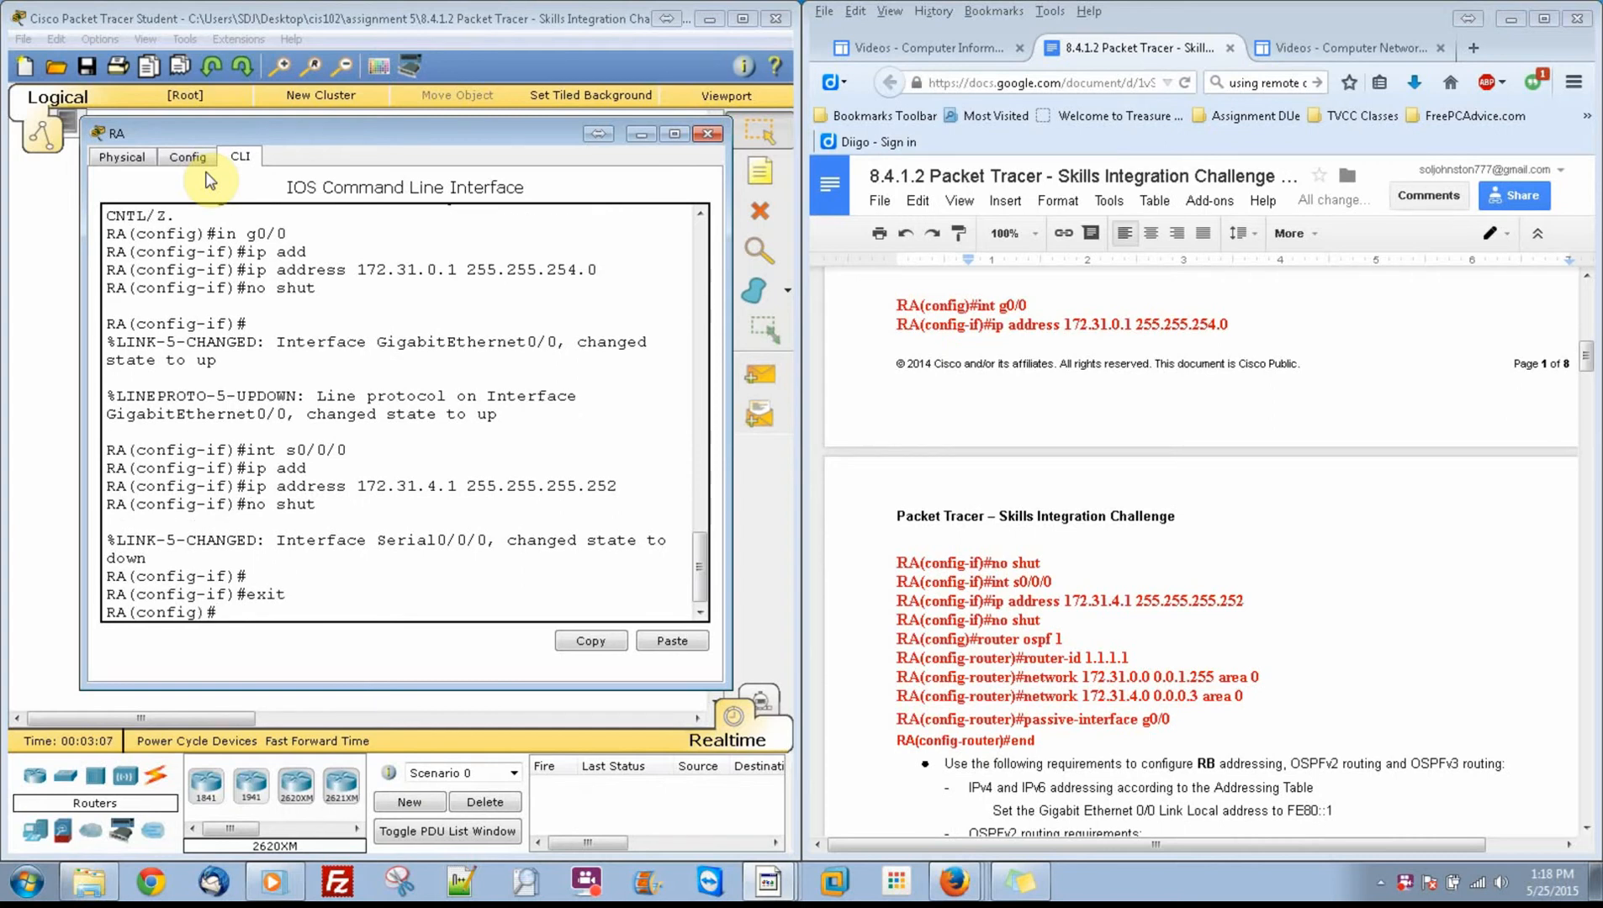
type("router ospf 1")
key("Return")
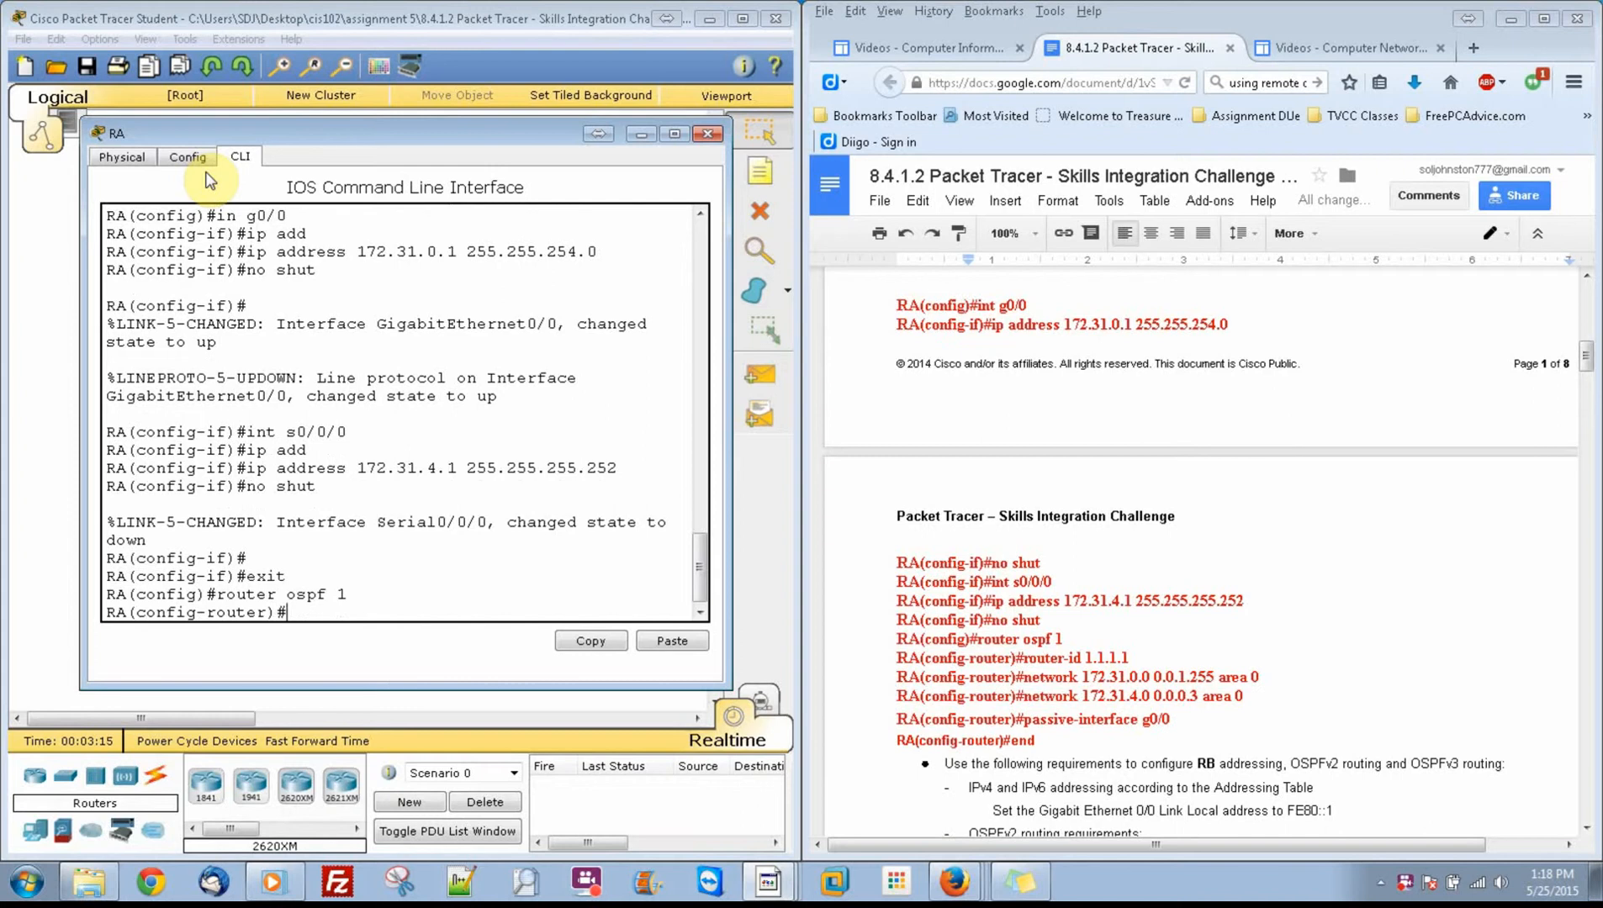
Step: Set RA's OSPF router ID to 1.1.1.1
type("rout")
key("Tab")
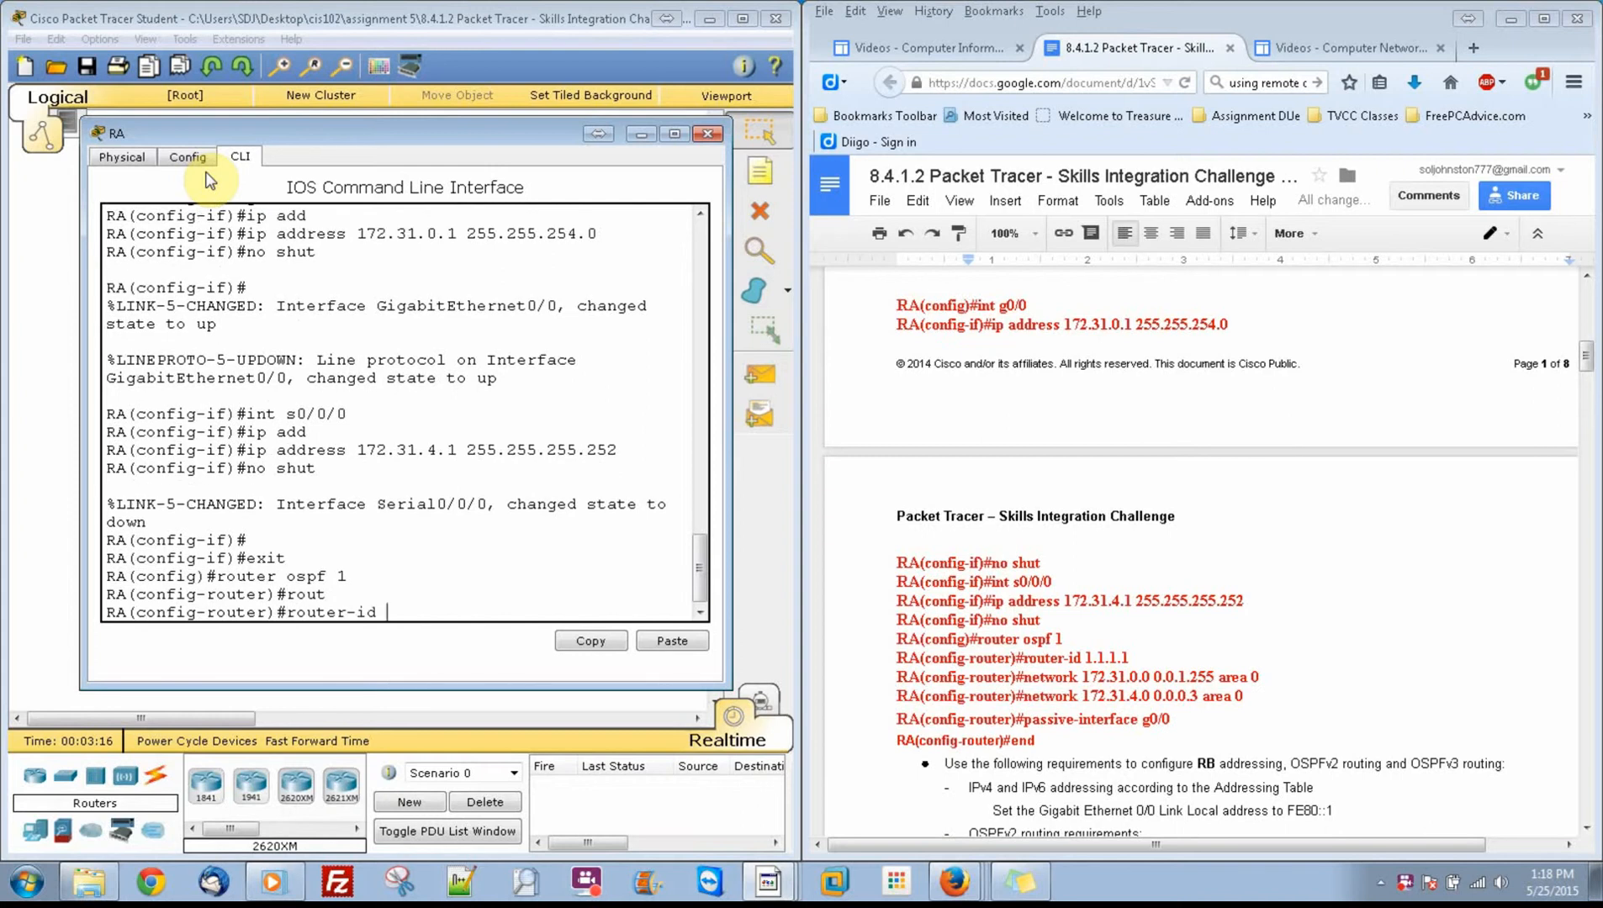
type("1.1.1.1")
key("Return")
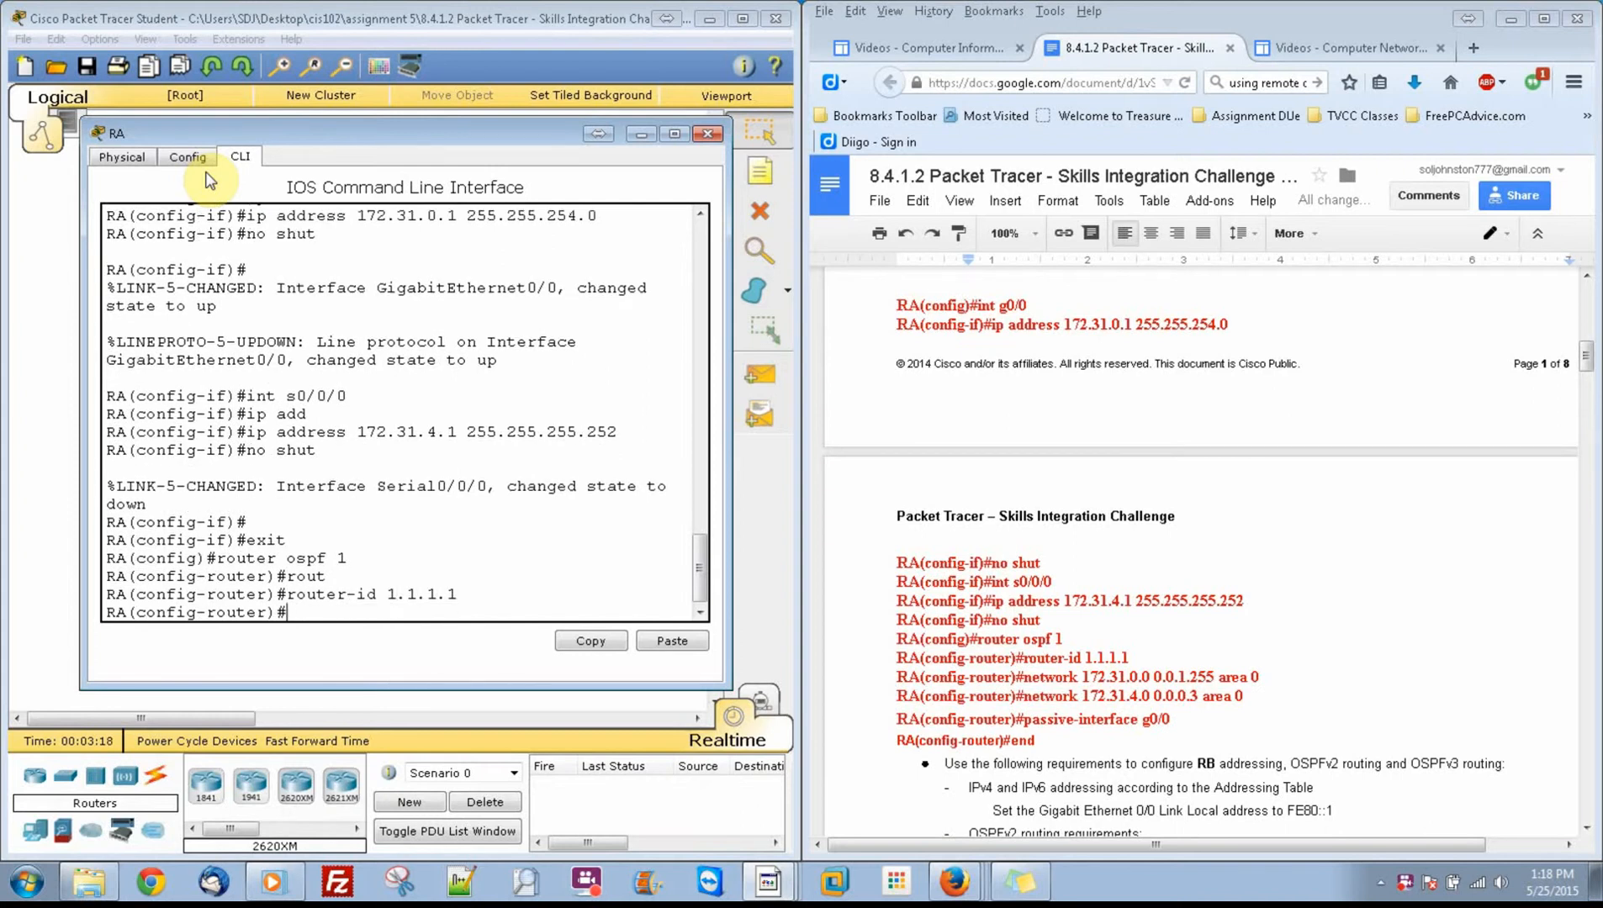
Step: Advertise network 172.31.0.0 with wildcard mask 0.0.1.255 in area 0 of RA's OSPF process
type("net")
key("Tab")
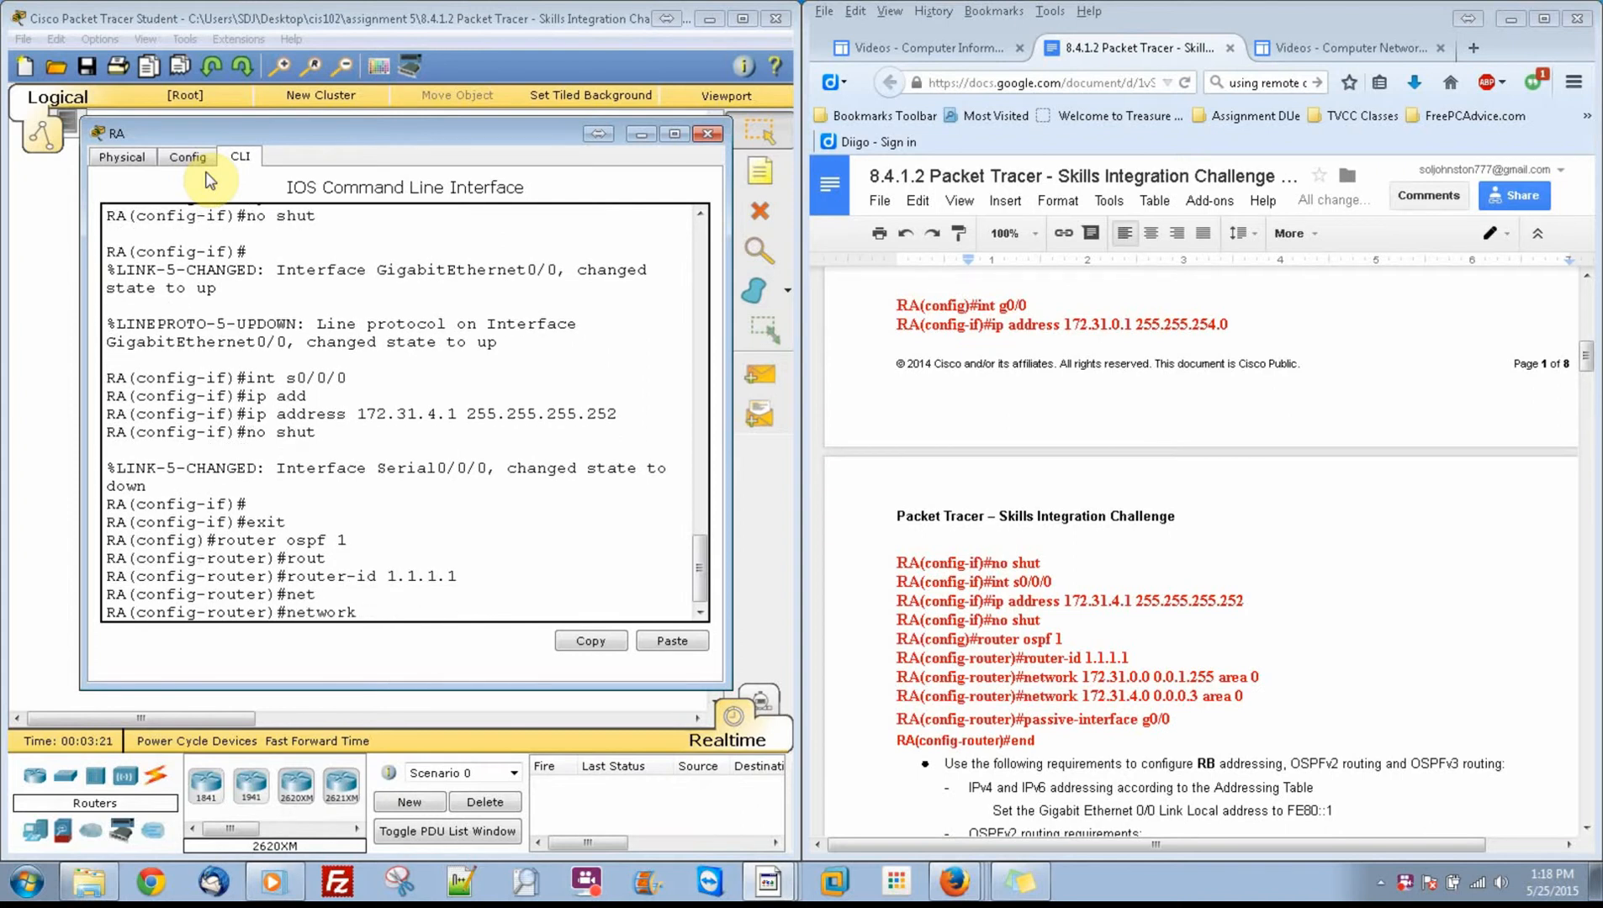
type("172.31.0.0 0.0.1.255 area 0")
key("Return")
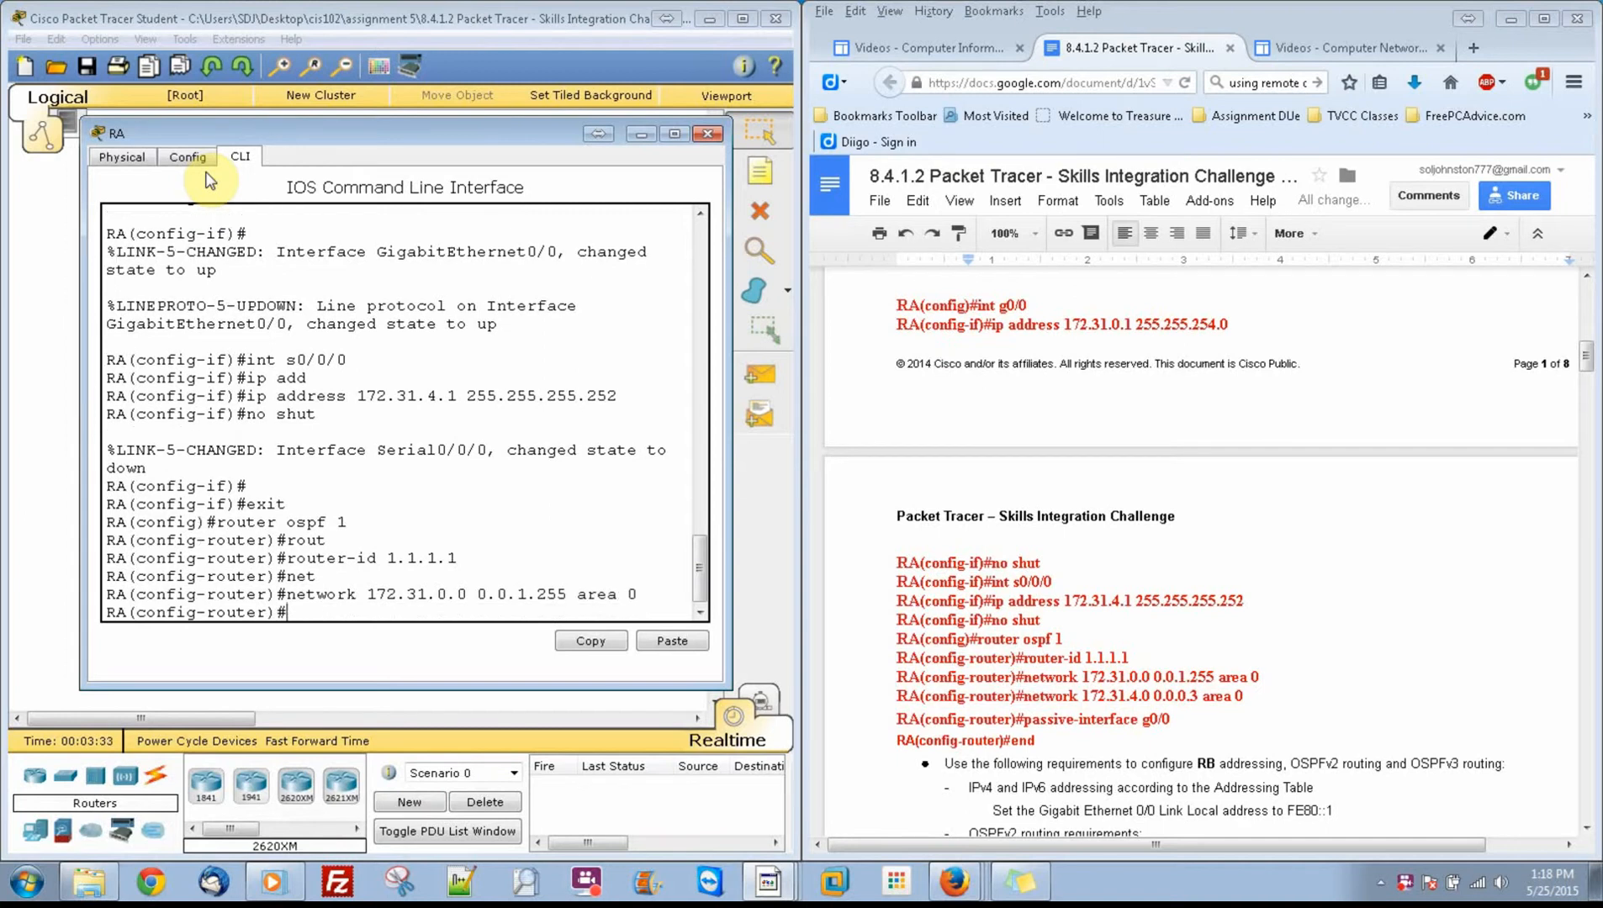
Step: Advertise network 172.31.4.0 with wildcard mask 0.0.0.3 in area 0 of RA's OSPF process
type("net")
key("Tab")
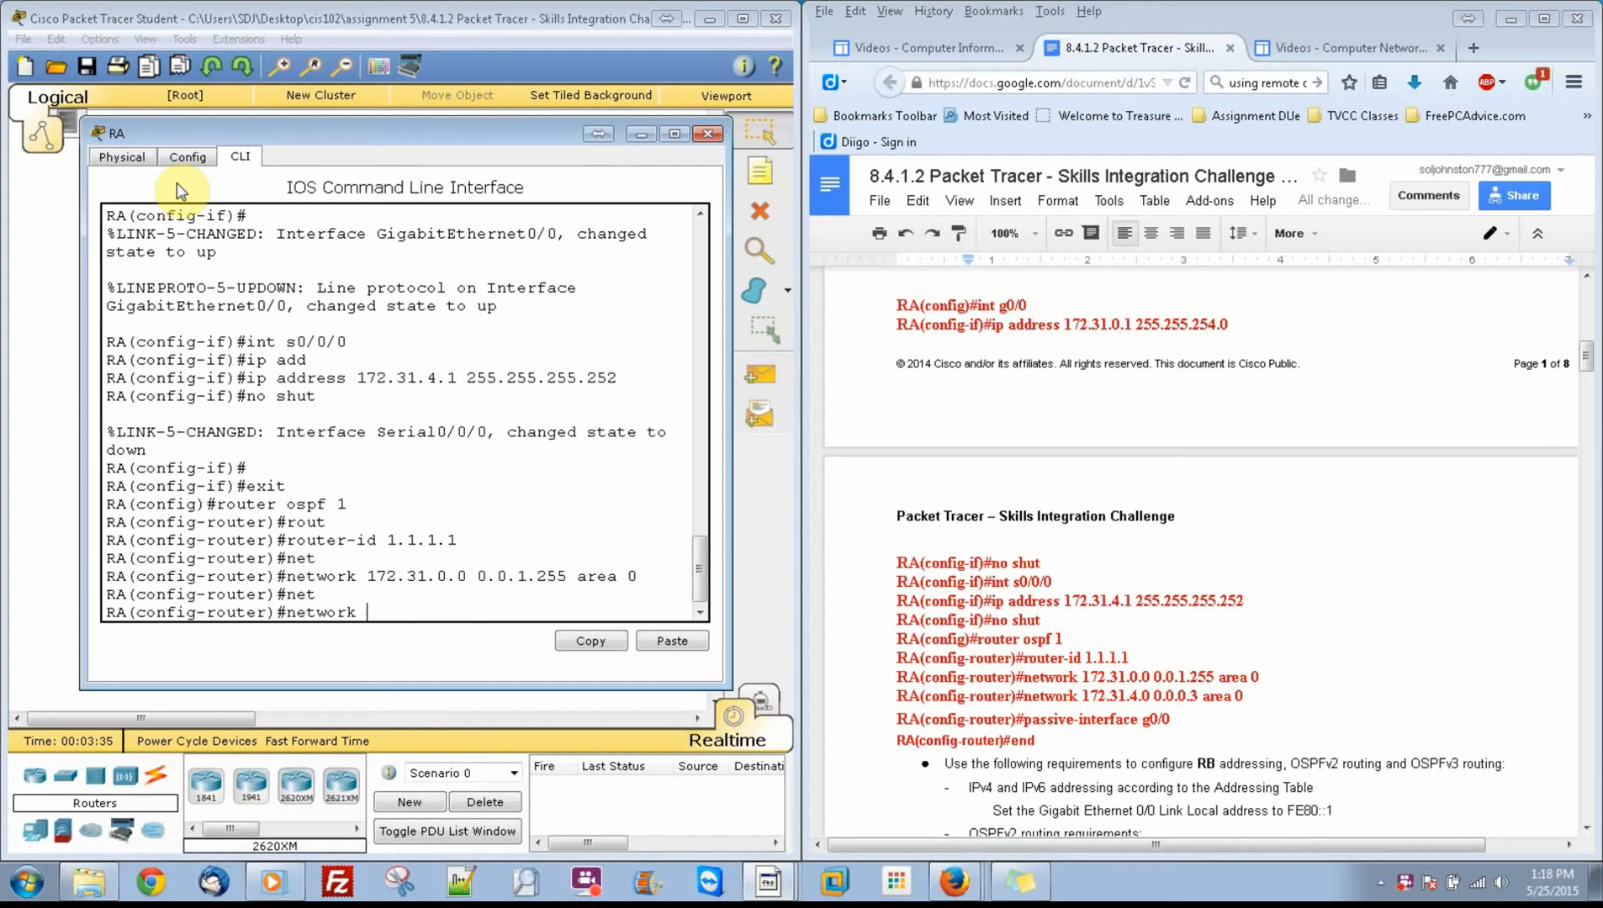
type("172.31.4.0 0.0.0.3 area 0")
key("Return")
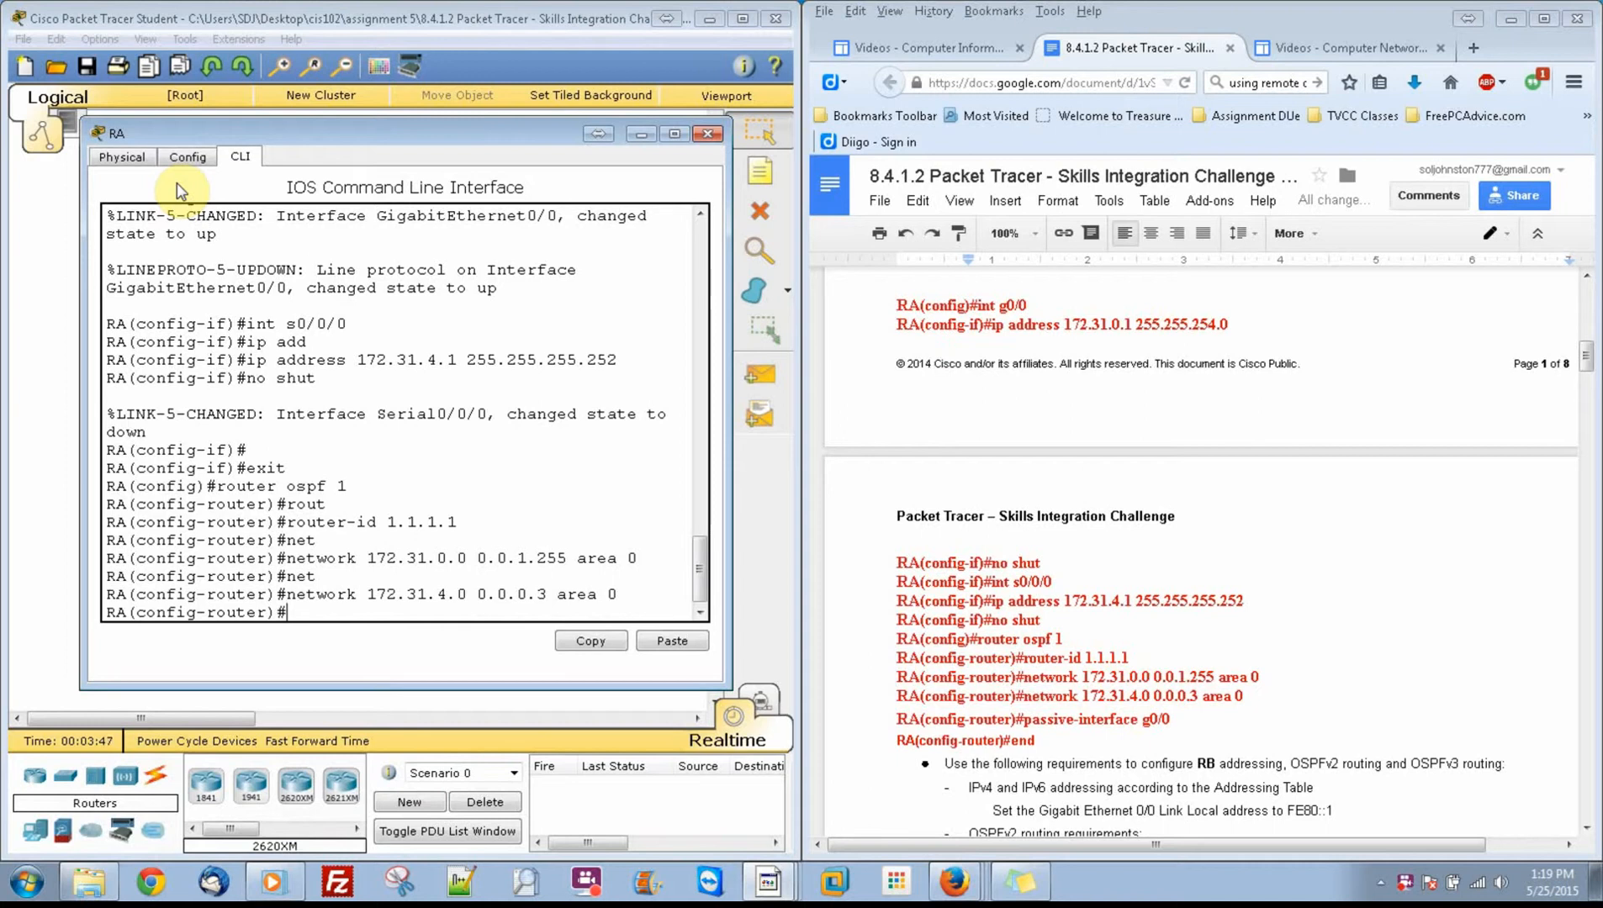
Step: Make g0/0 a passive OSPF interface on RA and end configuration mode
type("pass")
key("Tab")
type("g0/0")
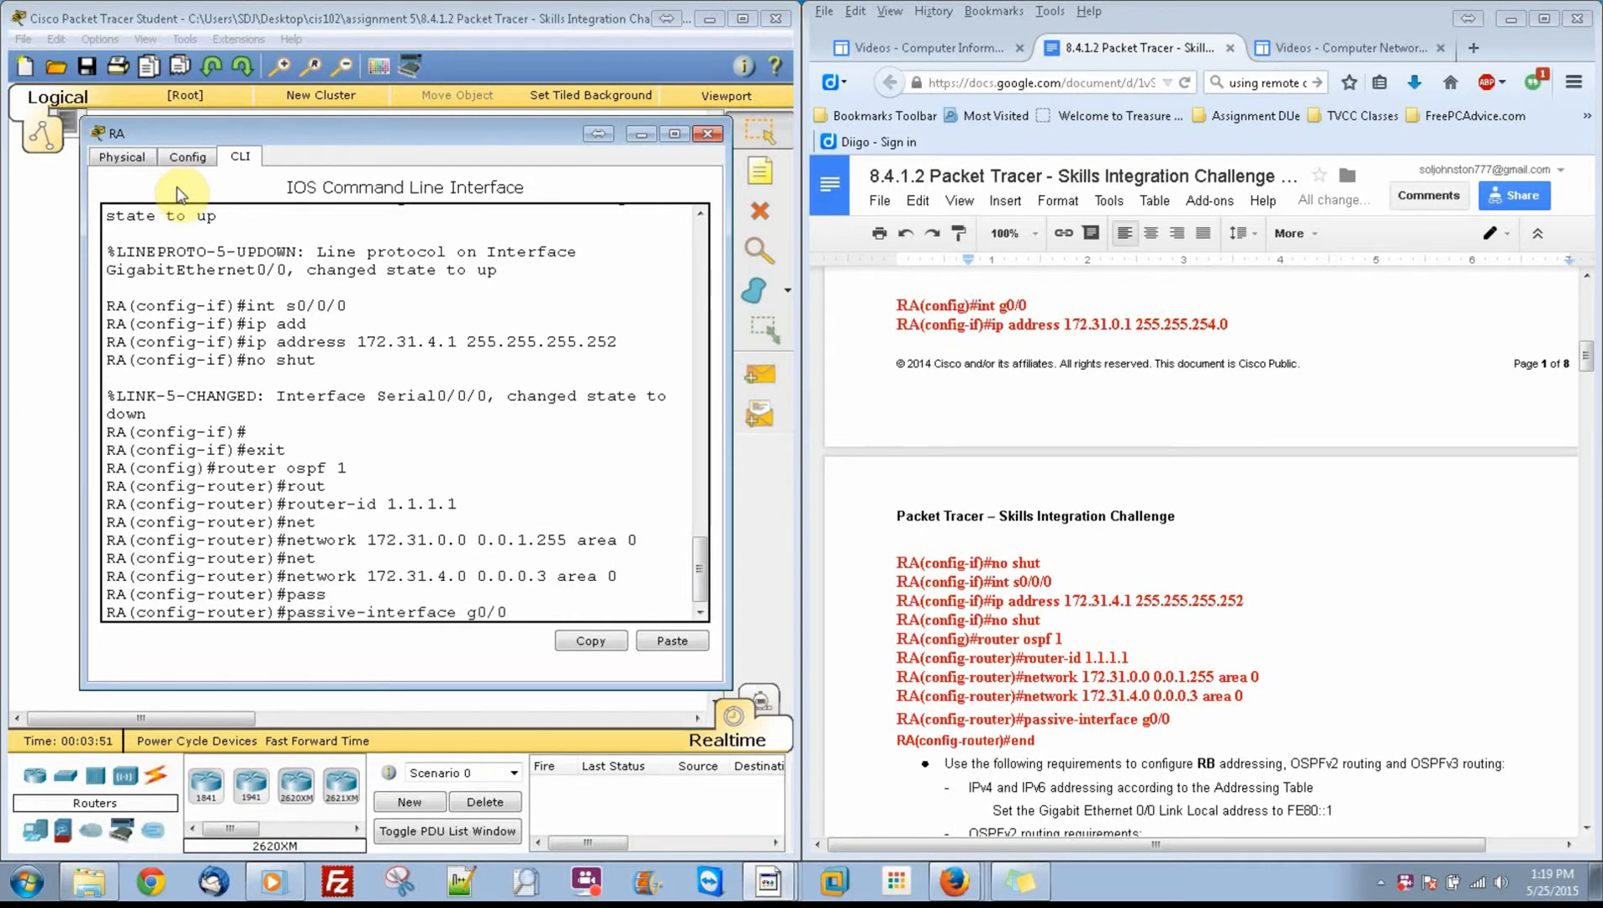
key("Return")
type("end")
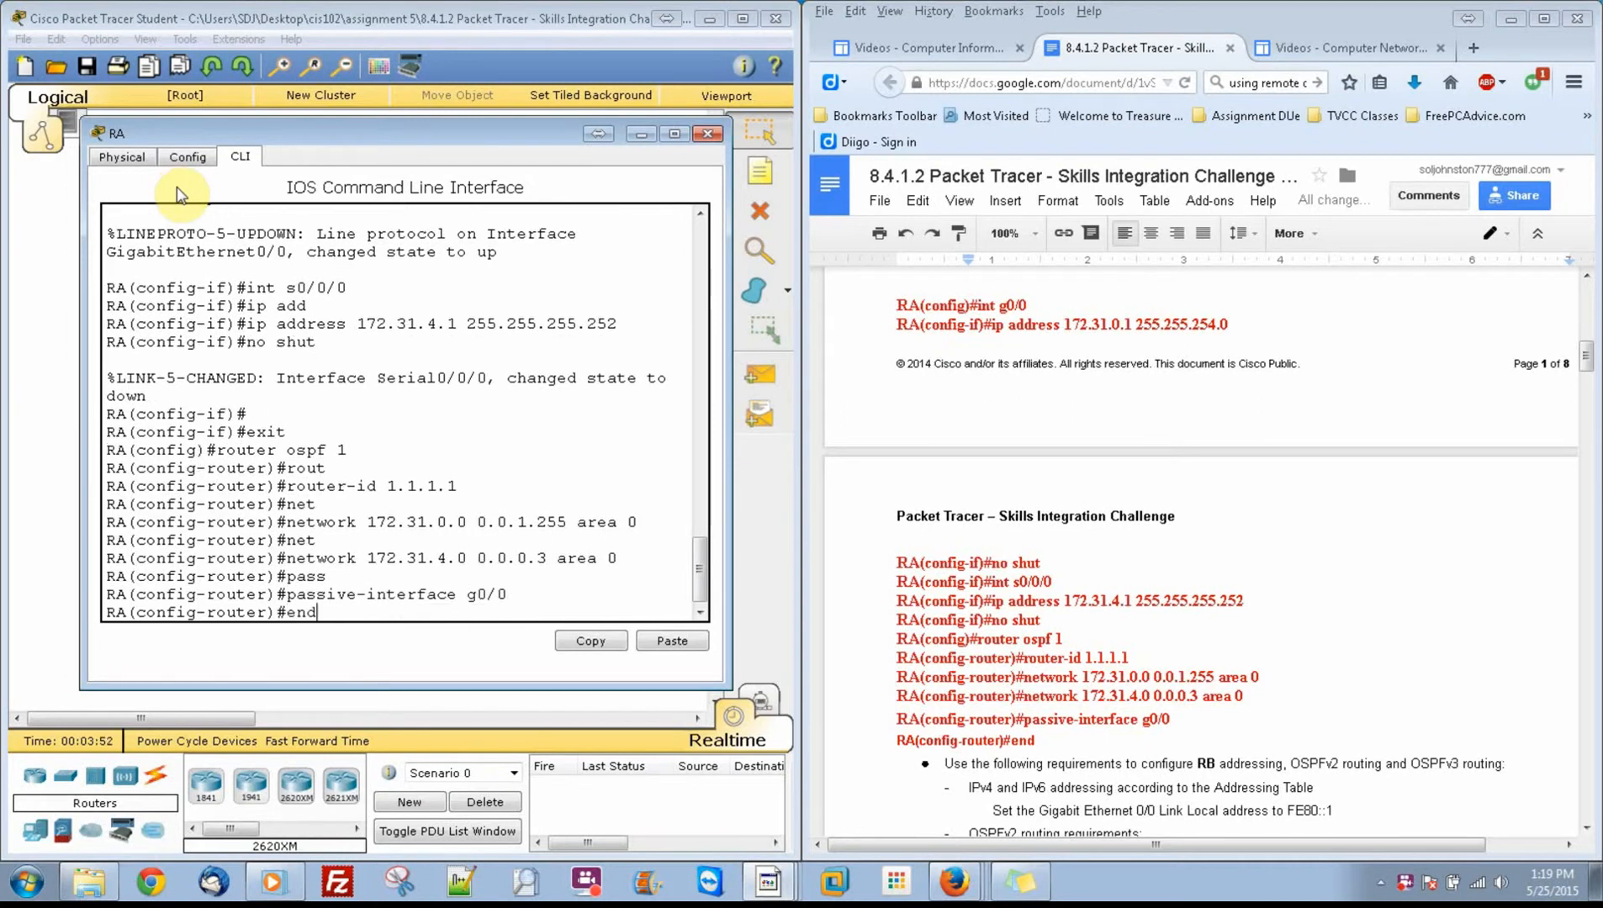
key("Return")
Step: Save RA's running configuration to the startup configuration with copy run start
type("c")
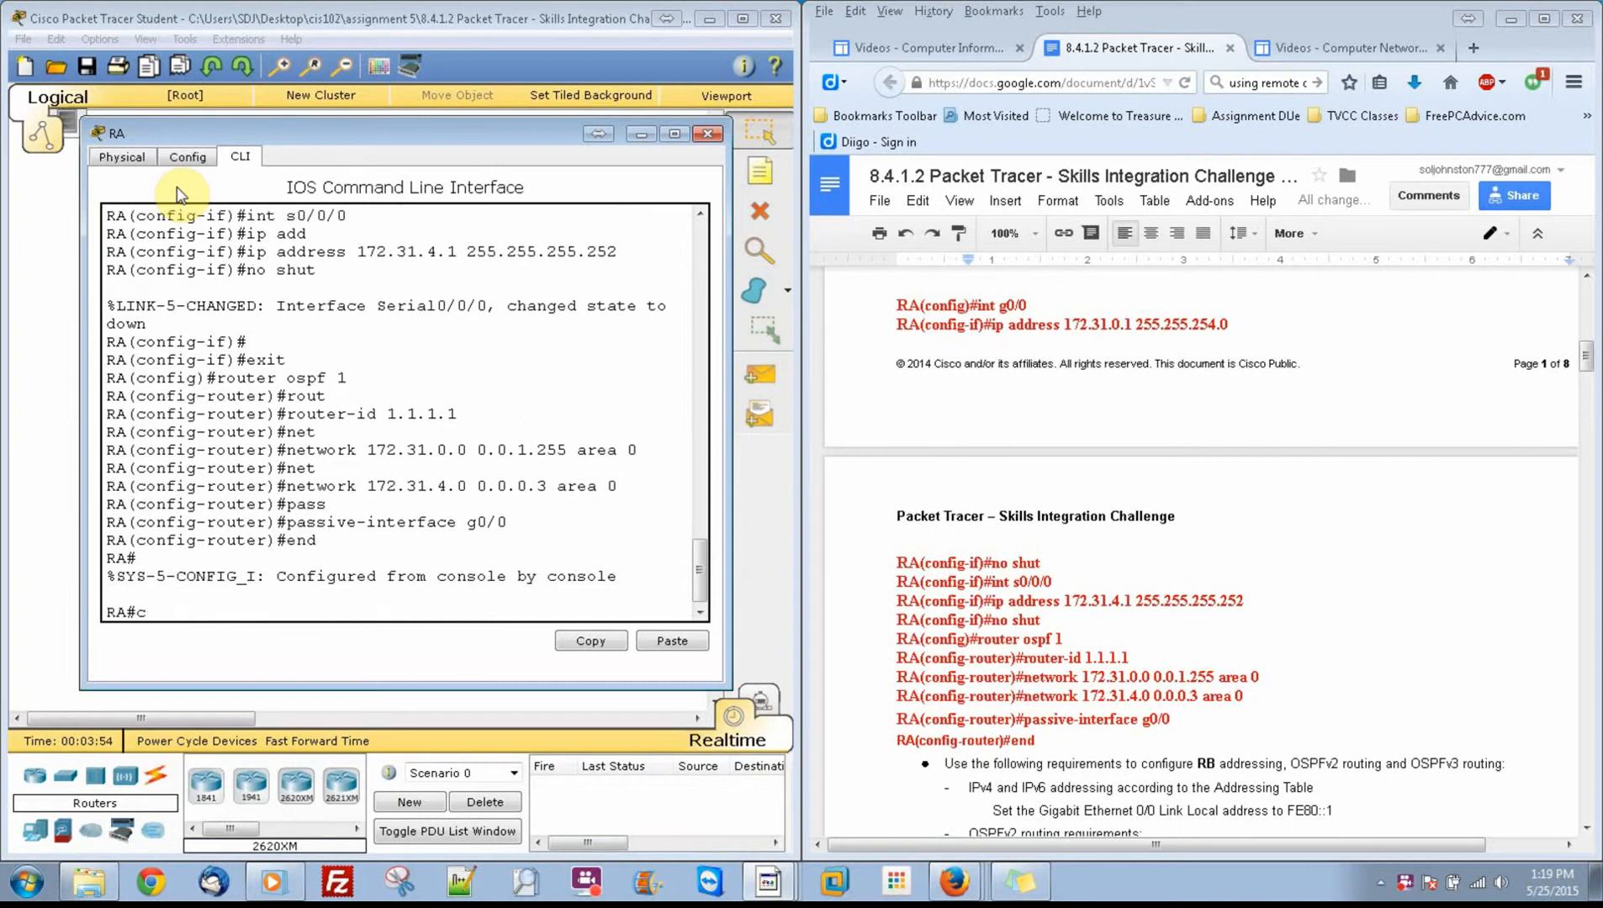
type("opy run start")
key("Return")
key("Return")
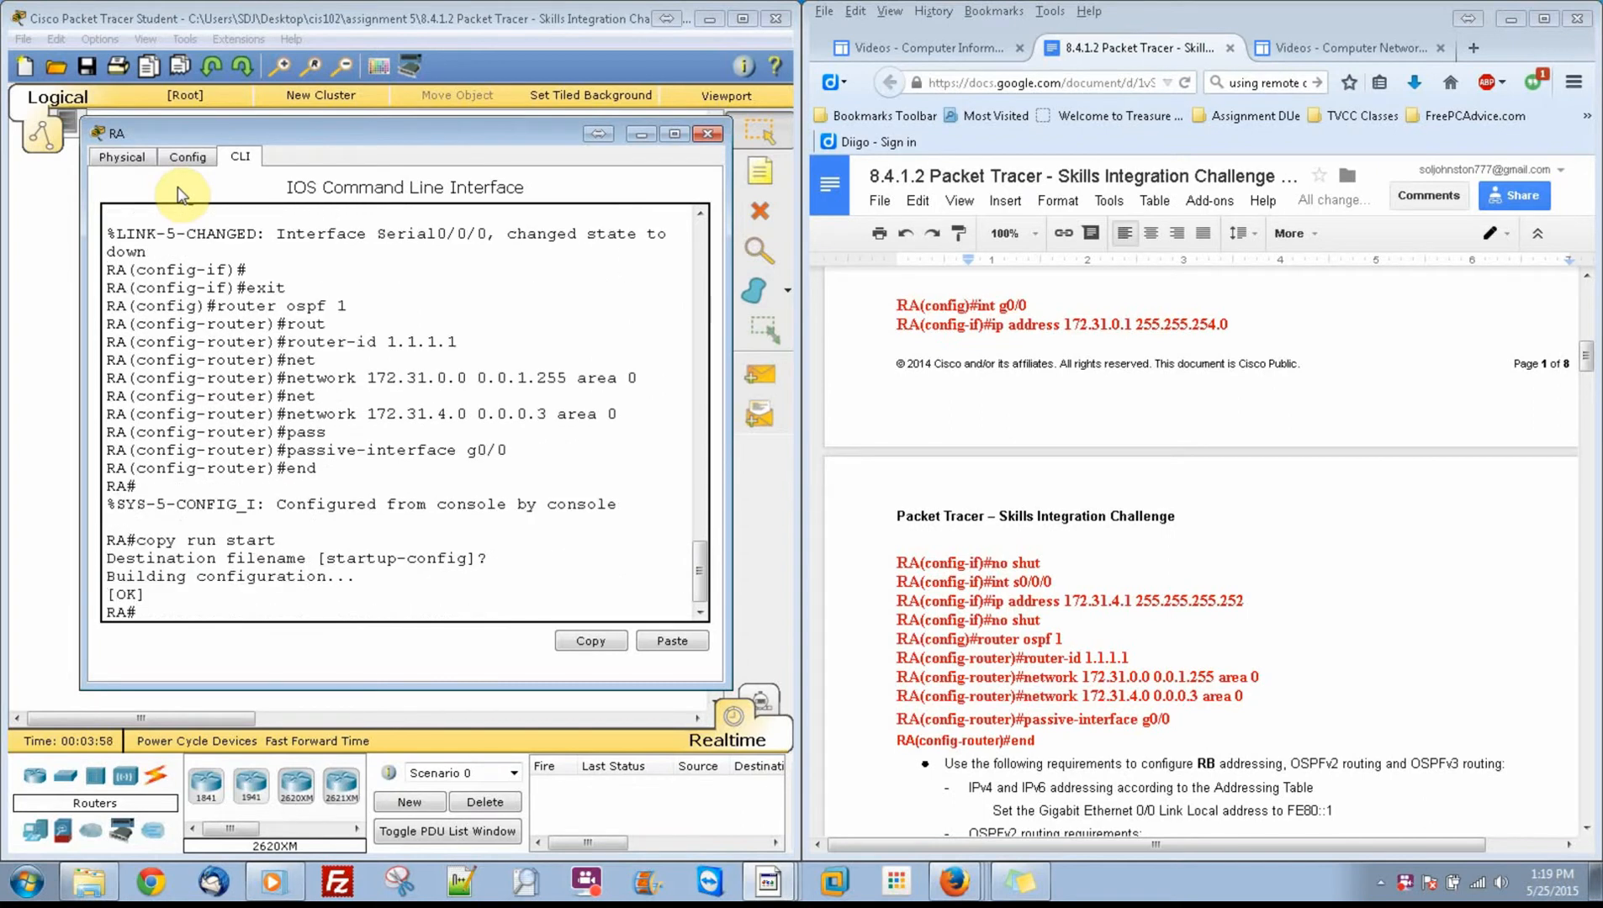
Step: Bring up the RB commands in the instructions, open router RB's command line, and enter global configuration mode with en and conf t
left_click(1589, 360)
left_click_drag(1589, 366, 1589, 412)
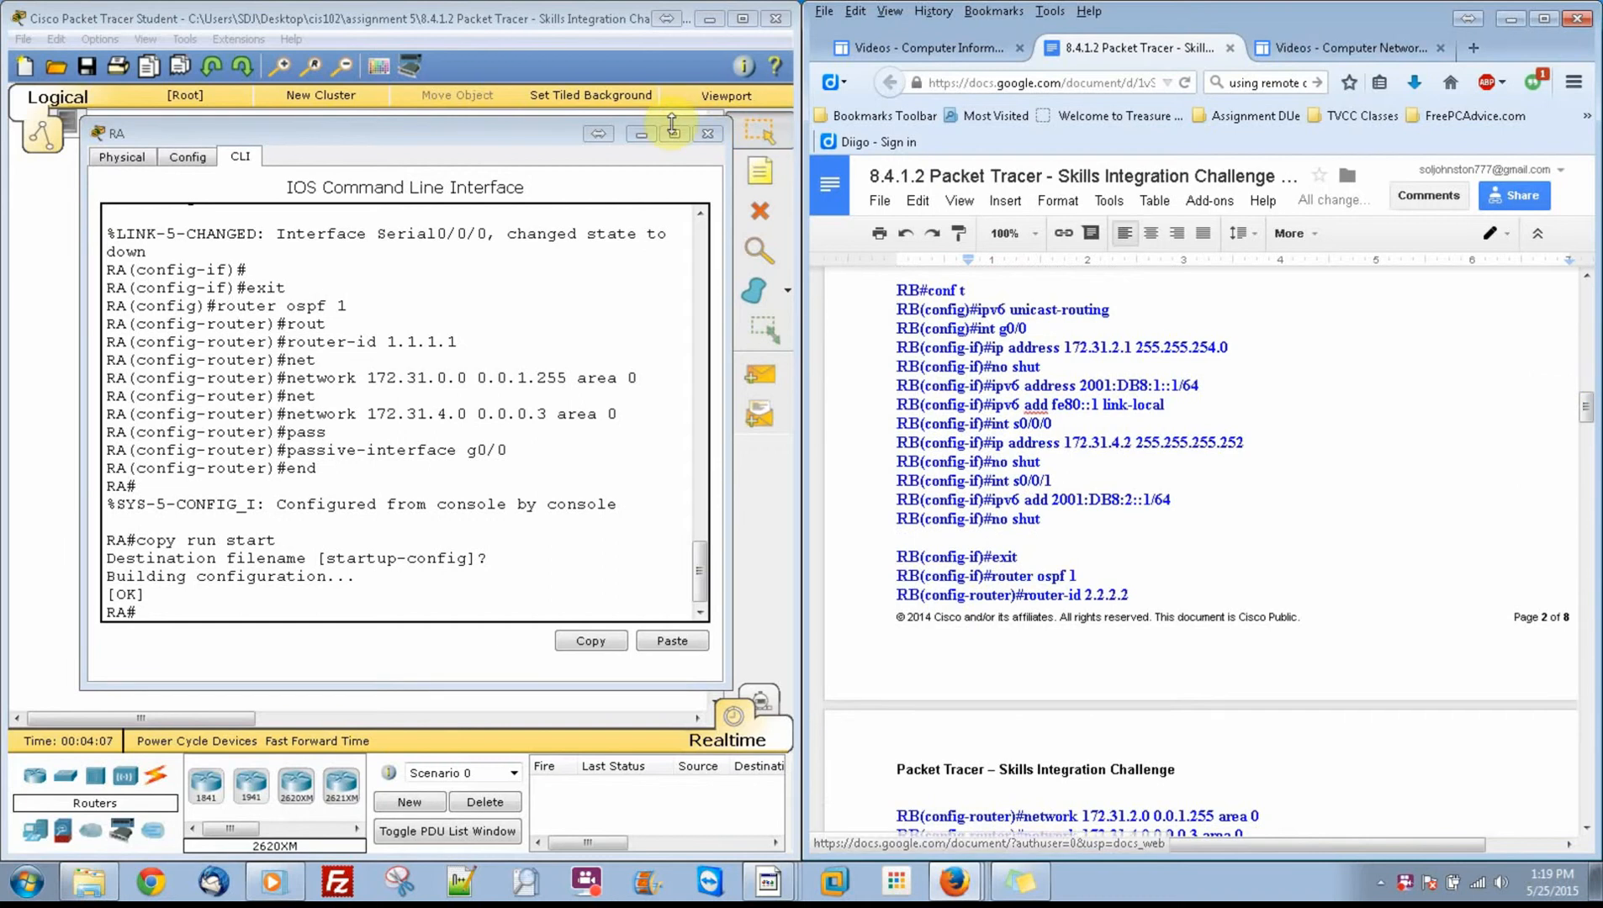
left_click(639, 135)
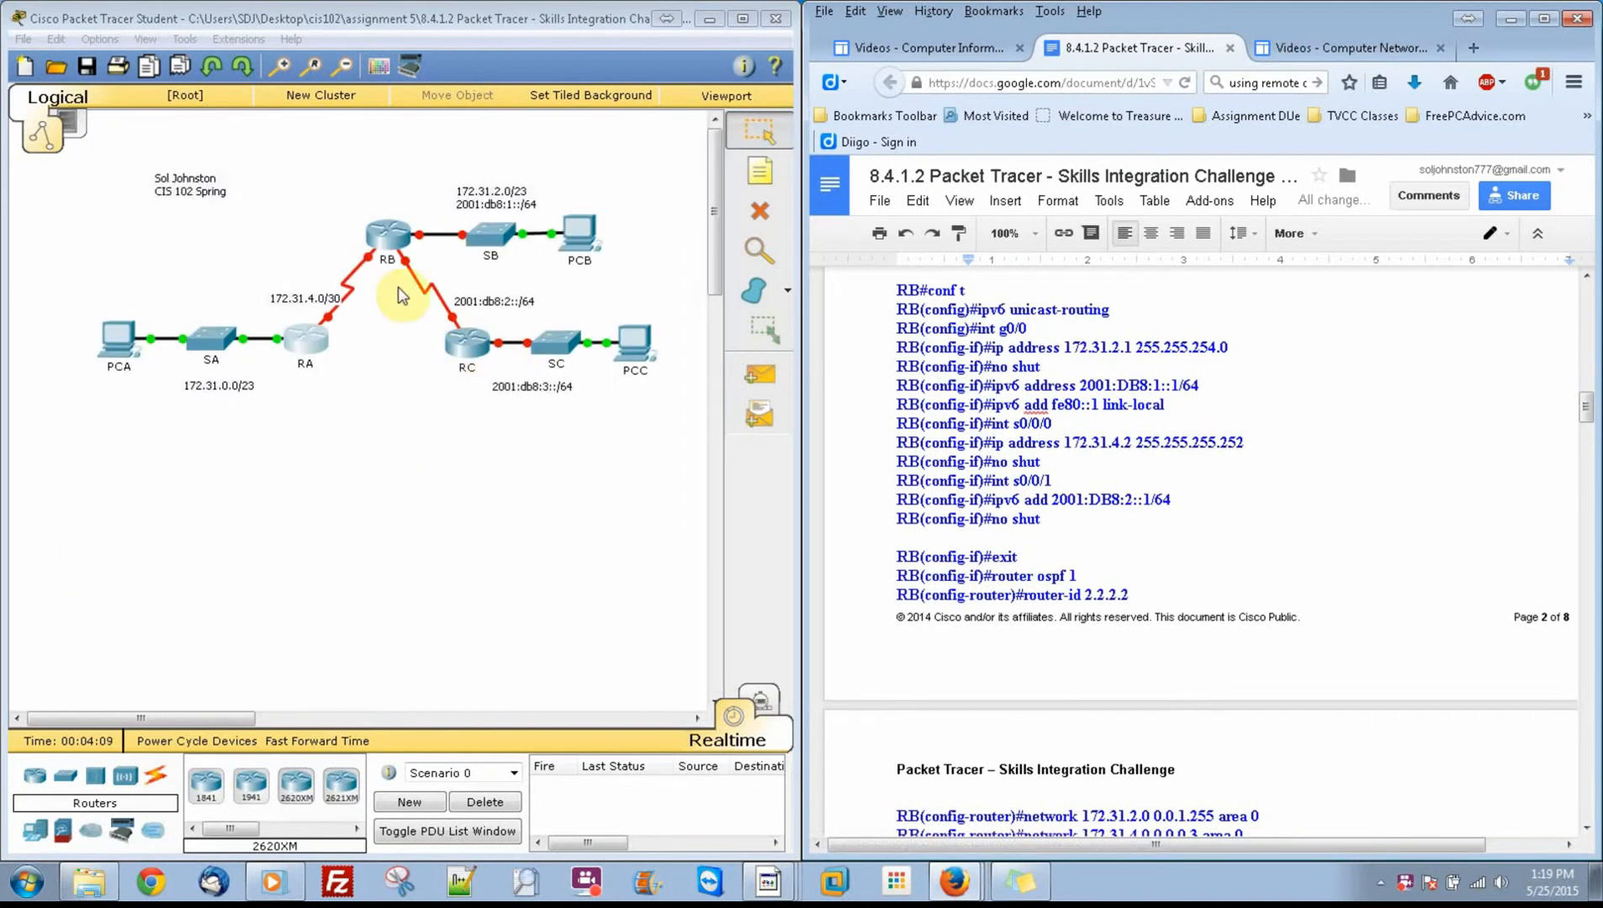
left_click(400, 242)
left_click(643, 224)
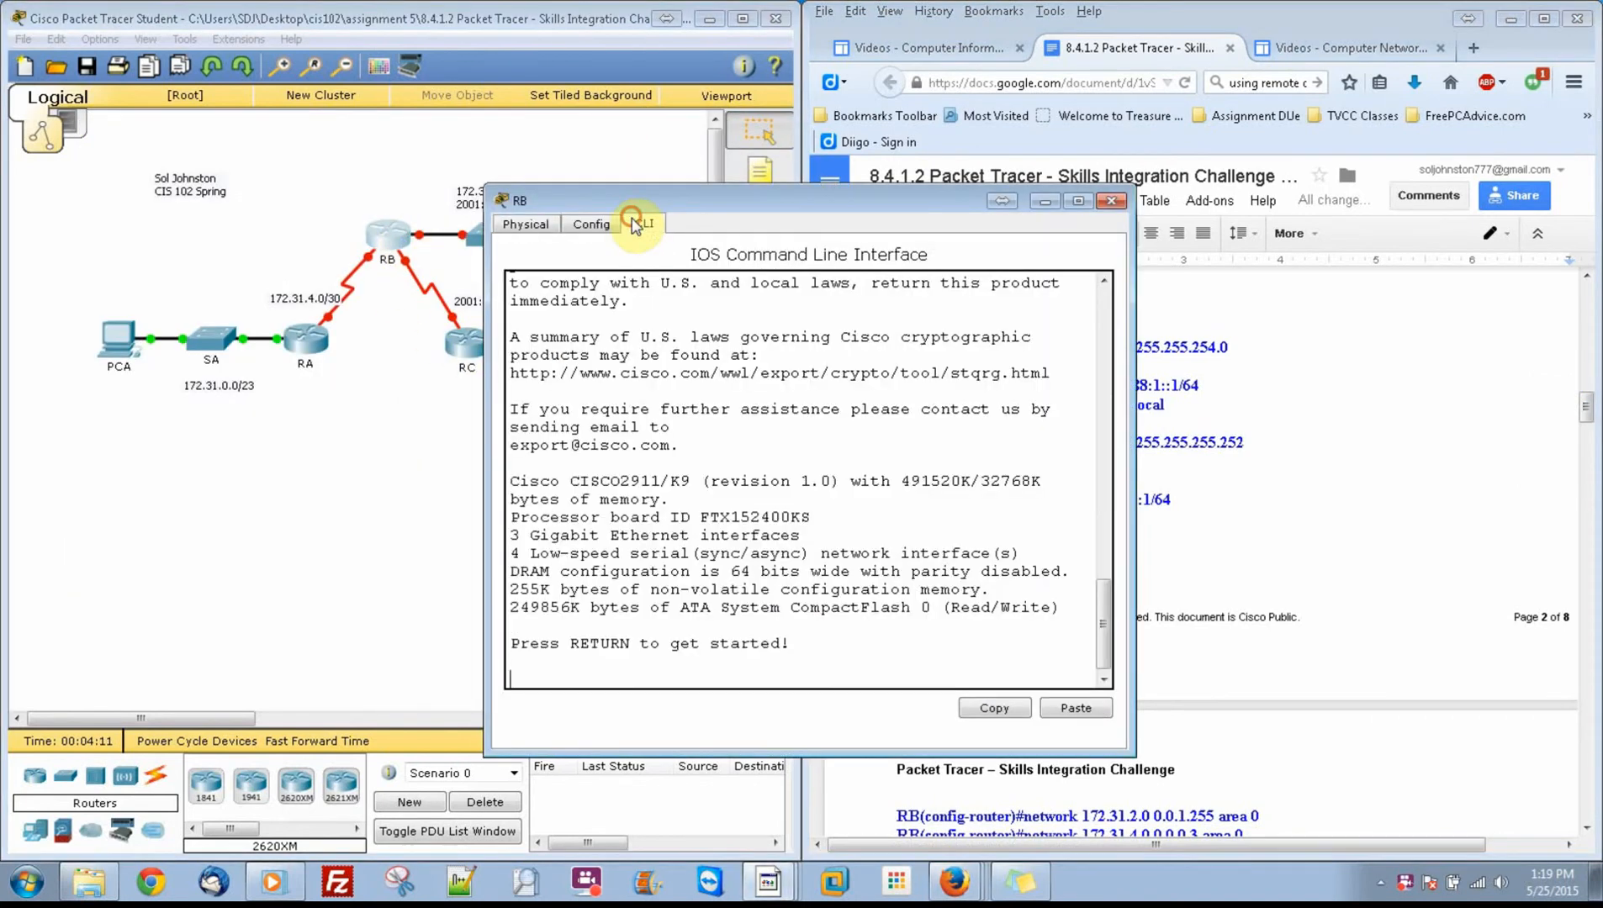
key("Return")
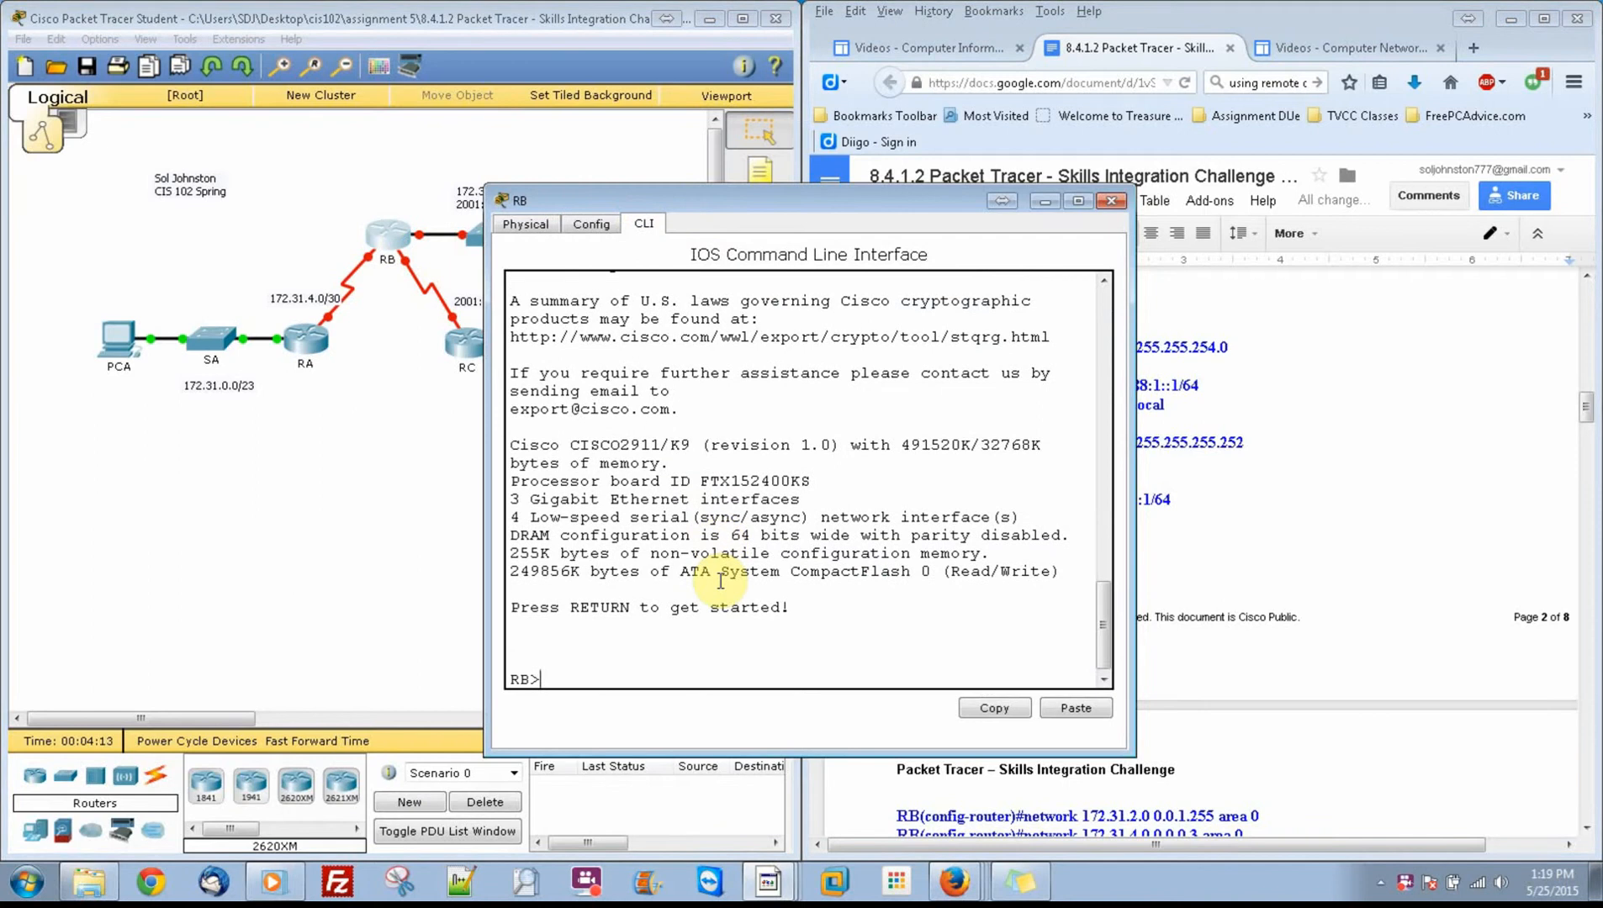
type("en")
key("Return")
type("c")
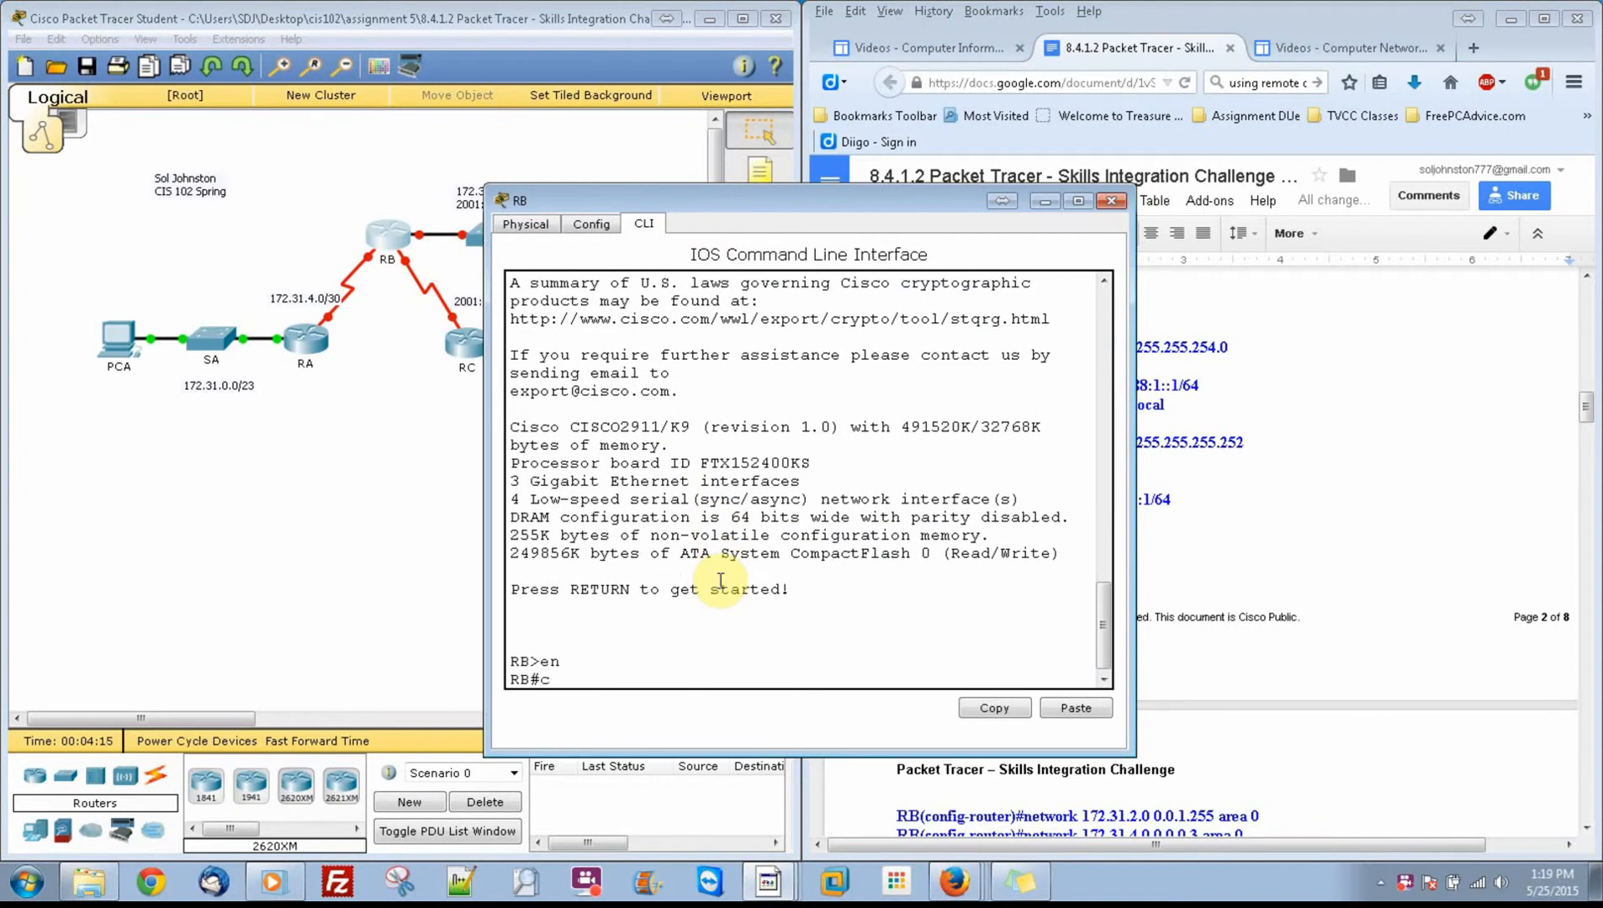
type("onf t")
key("Return")
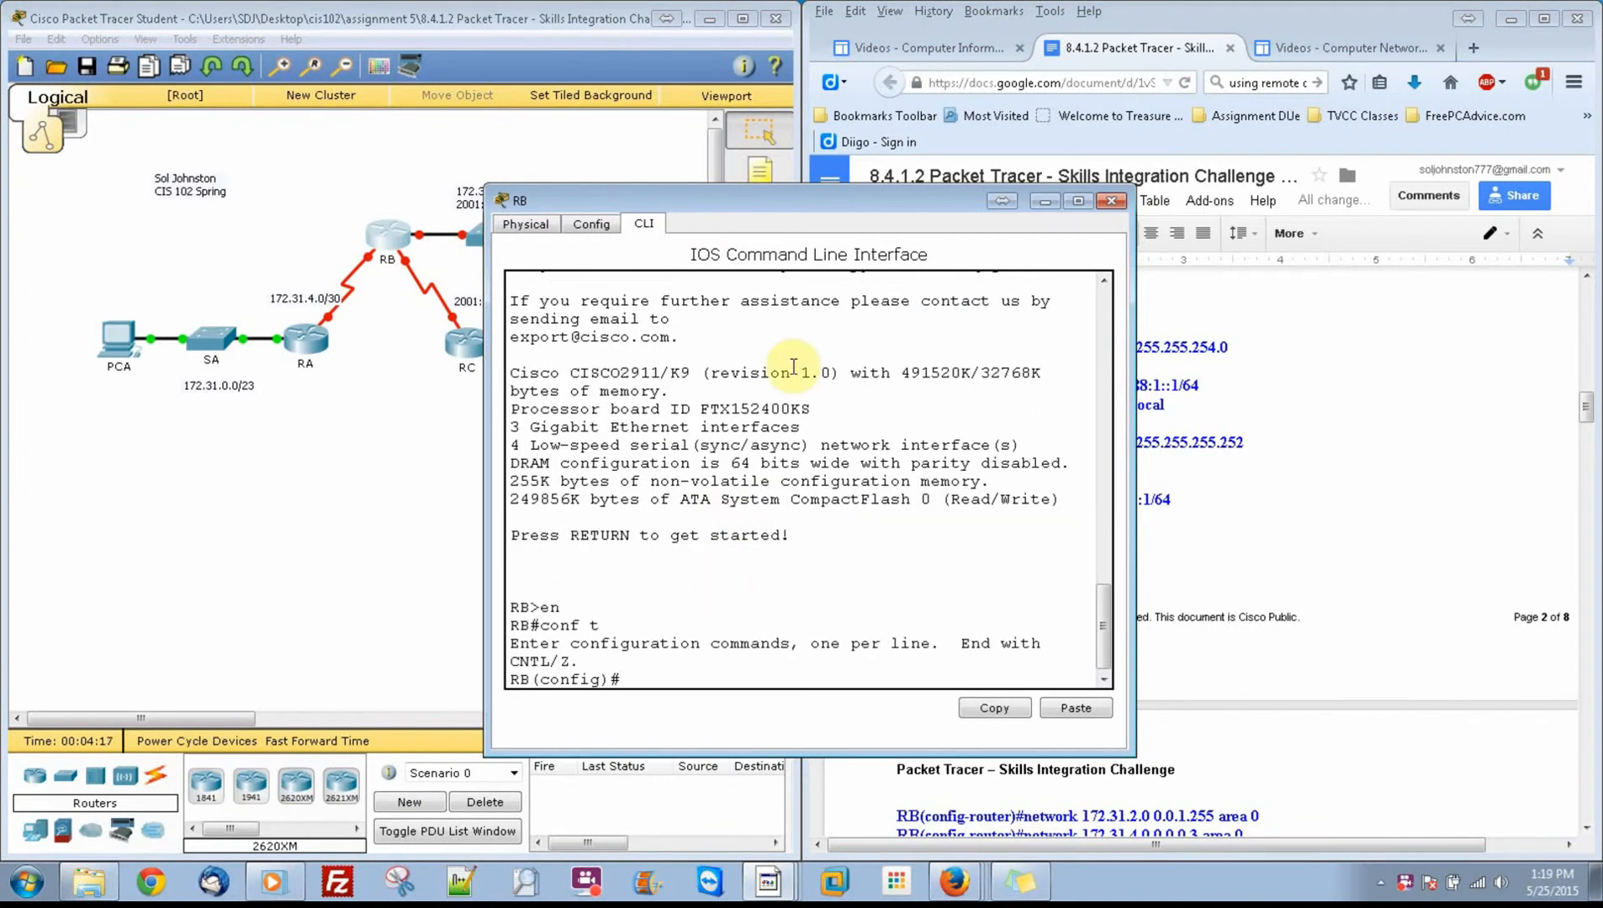
left_click_drag(760, 201, 412, 176)
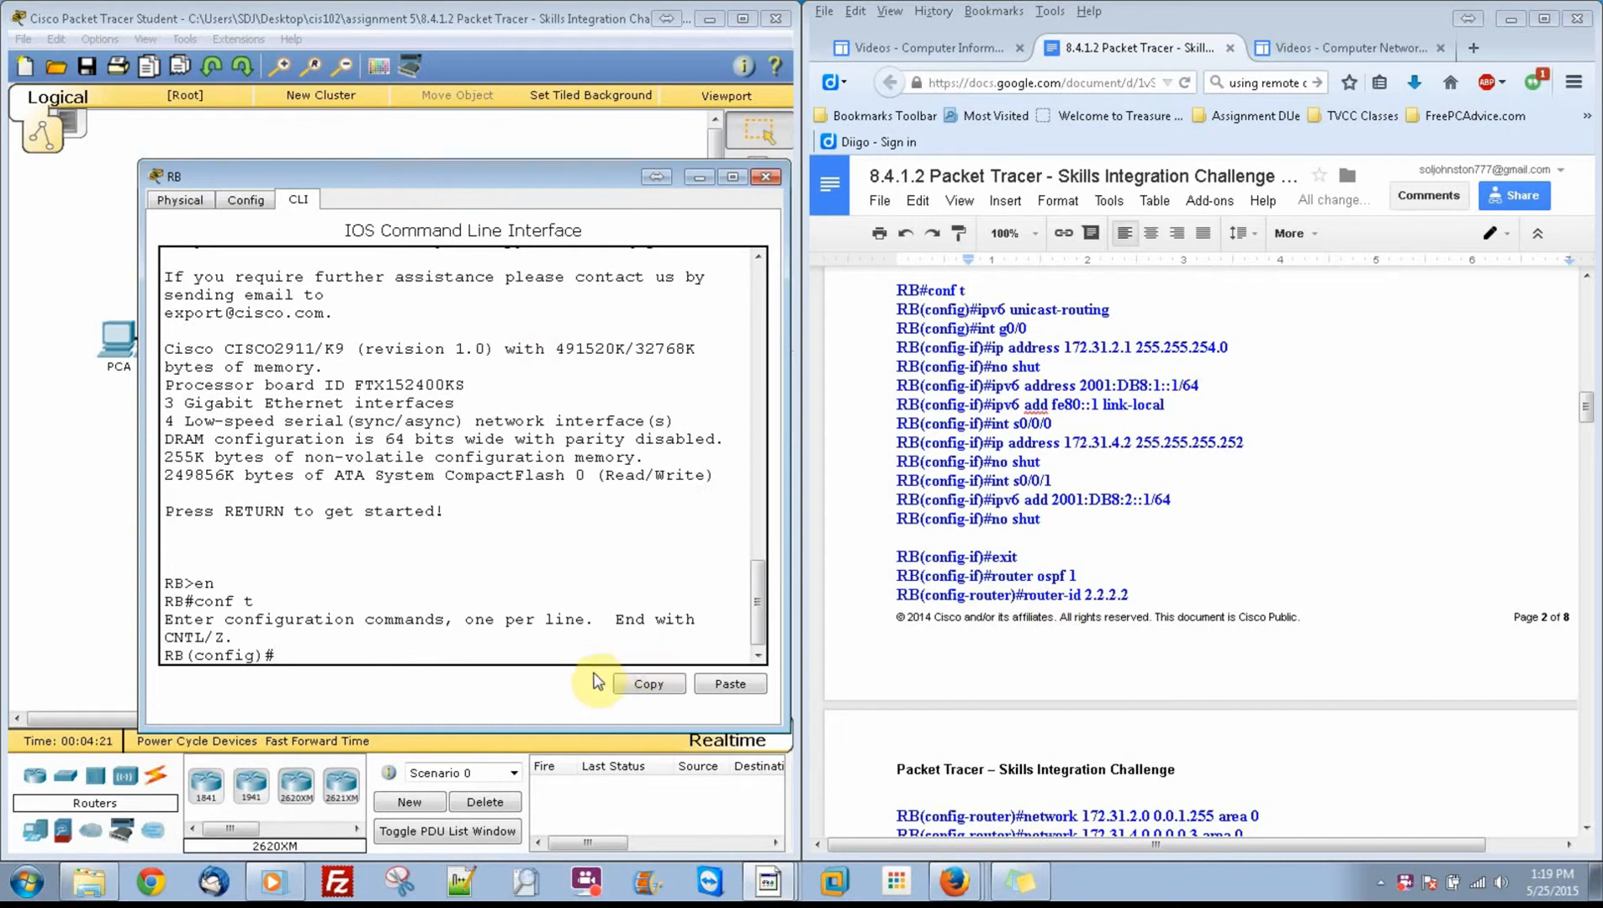
Step: Enable IPv6 unicast routing on RB in global configuration mode
type("ipv6 uni")
key("Tab")
key("Return")
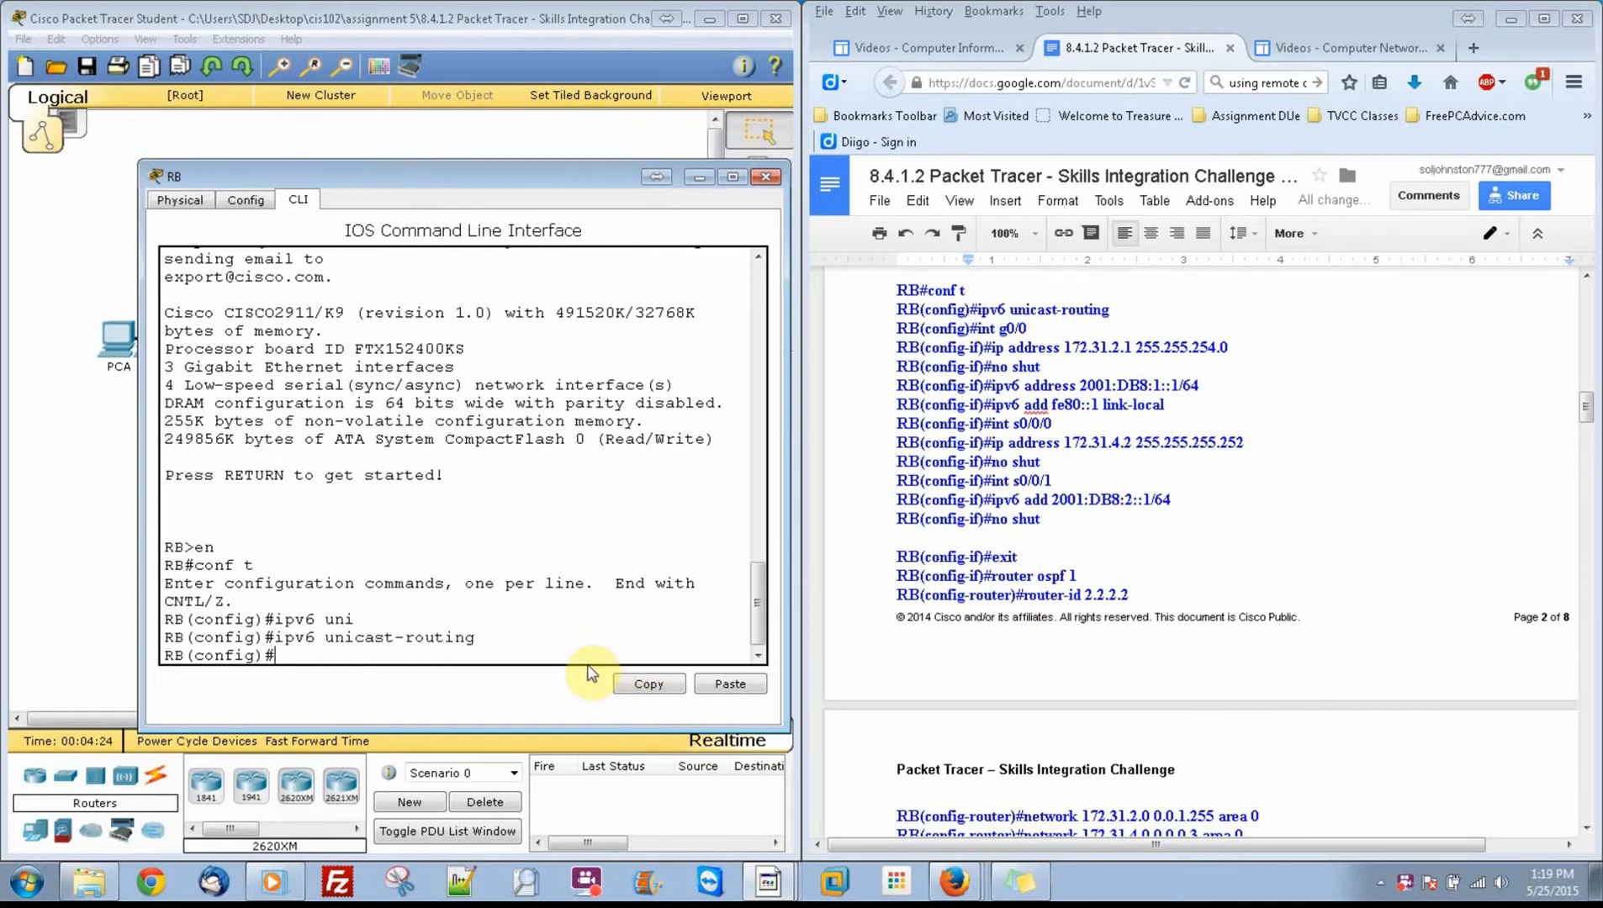
Step: Enter interface g0/0 on RB and assign it IP address 172.31.2.1 with mask 255.255.254.0
type("in g0/0")
key("Return")
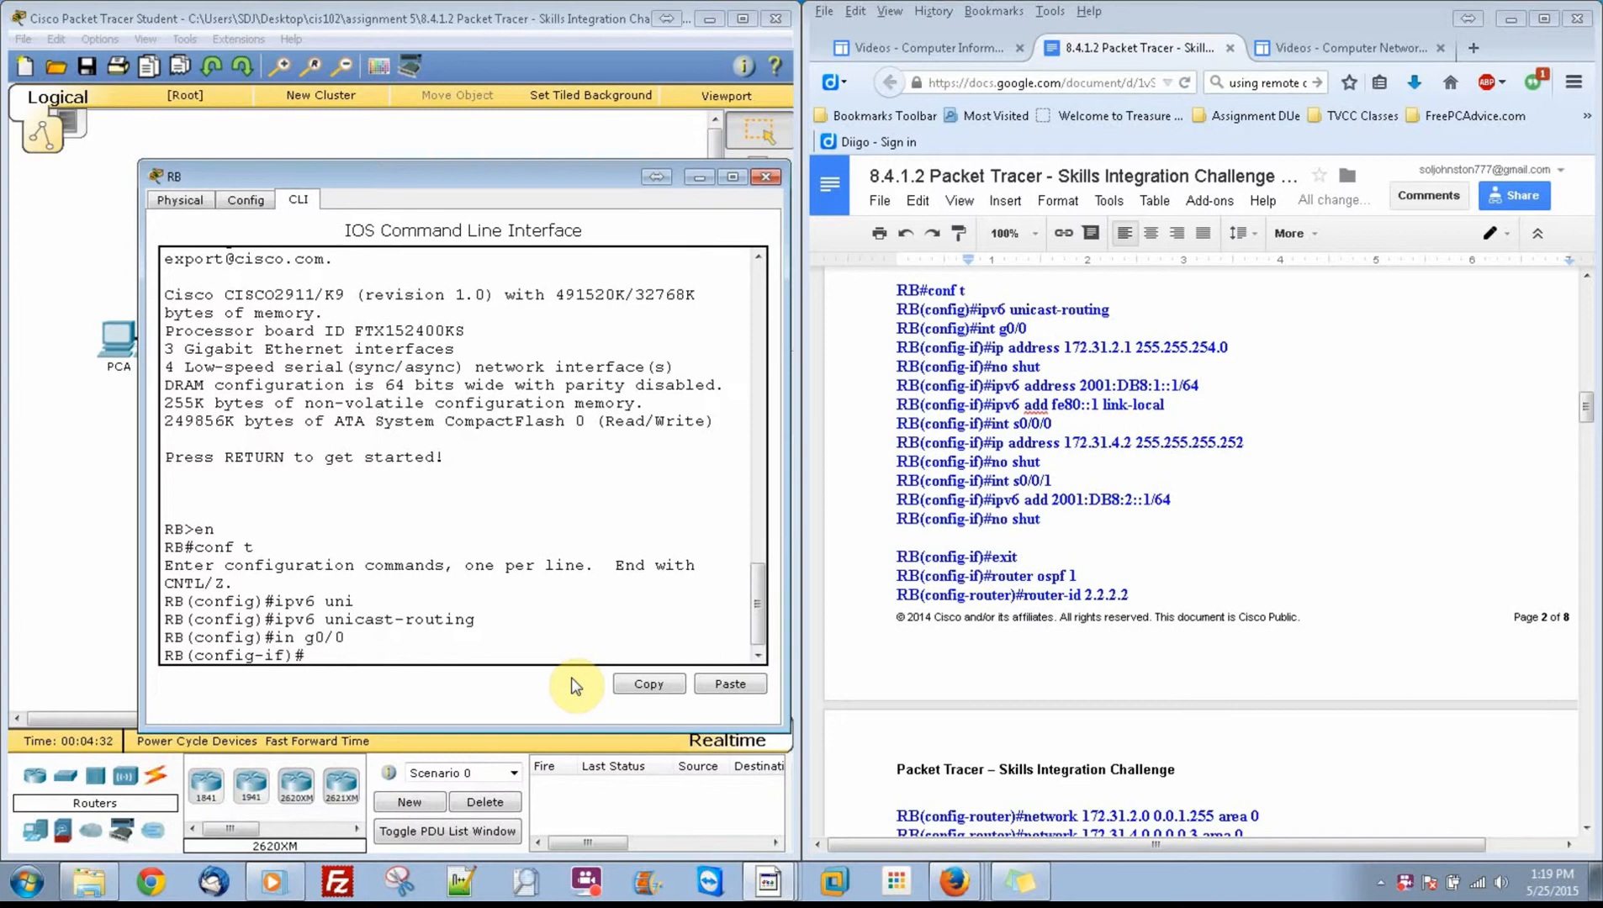
type("ip add")
key("Tab")
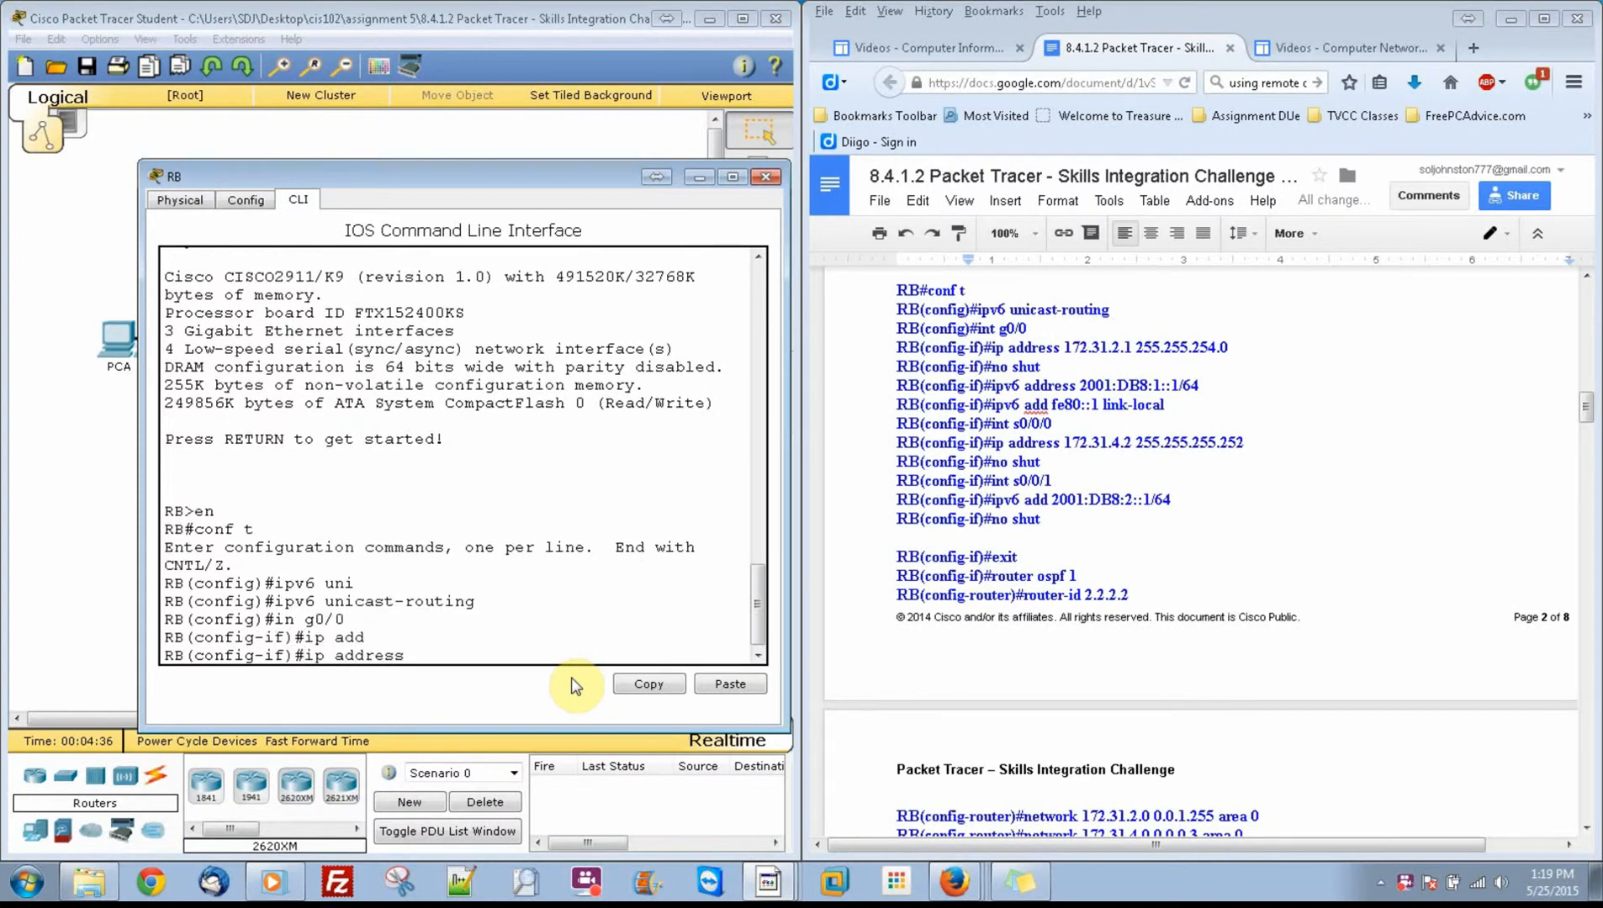
type("172.31.2.1 255.255.254.0")
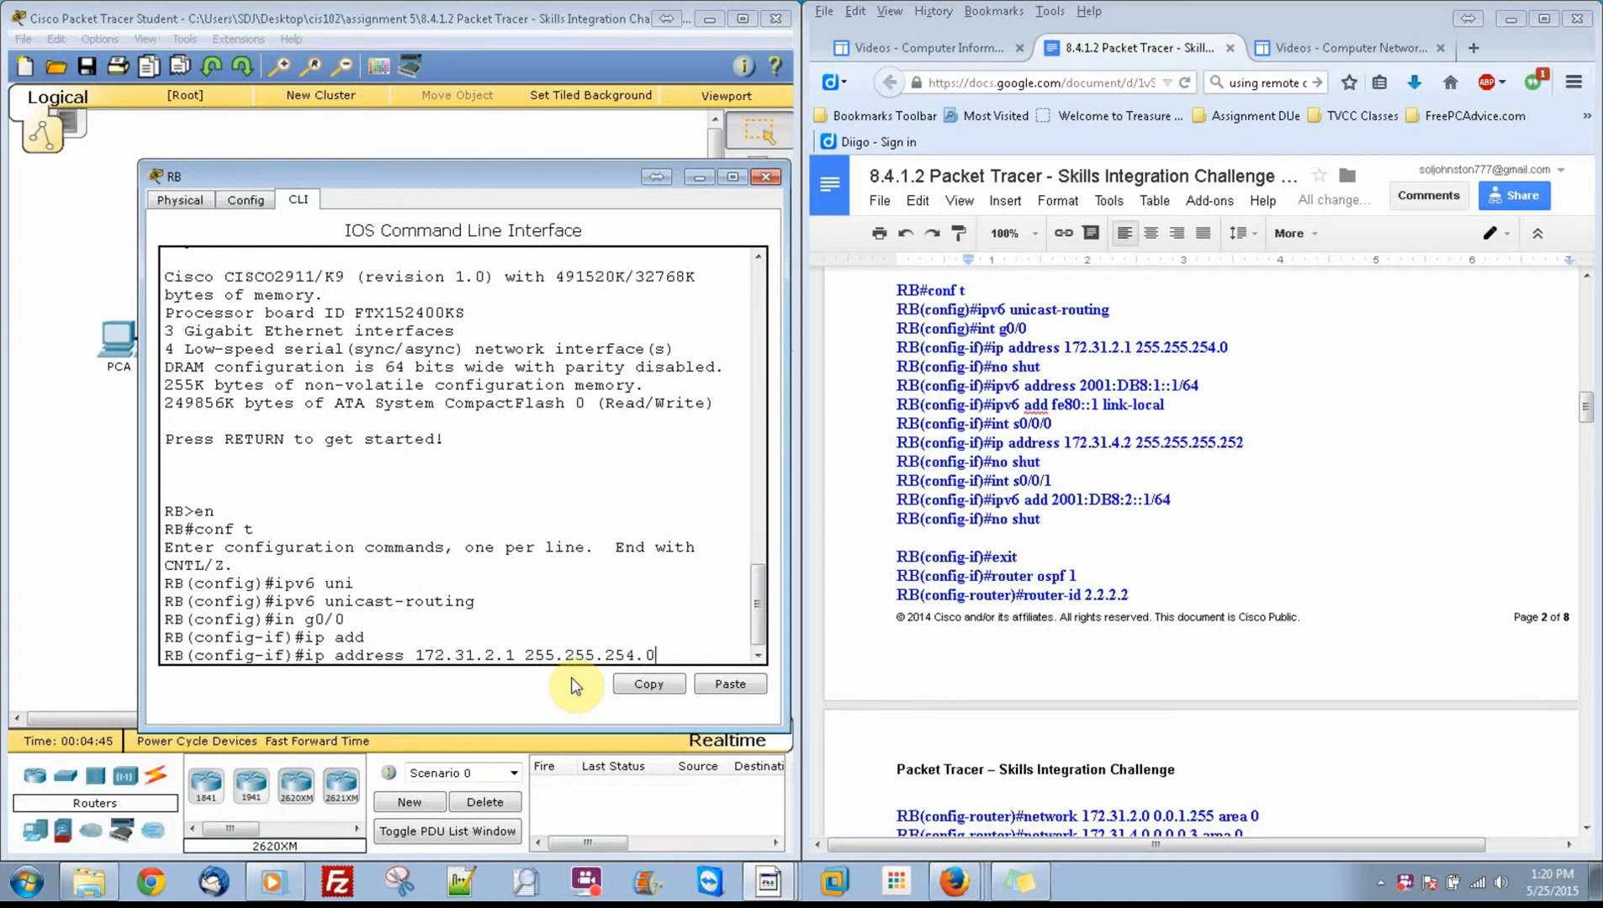
key("Return")
Step: Enable RB's g0/0 interface with no shut
type("no shut")
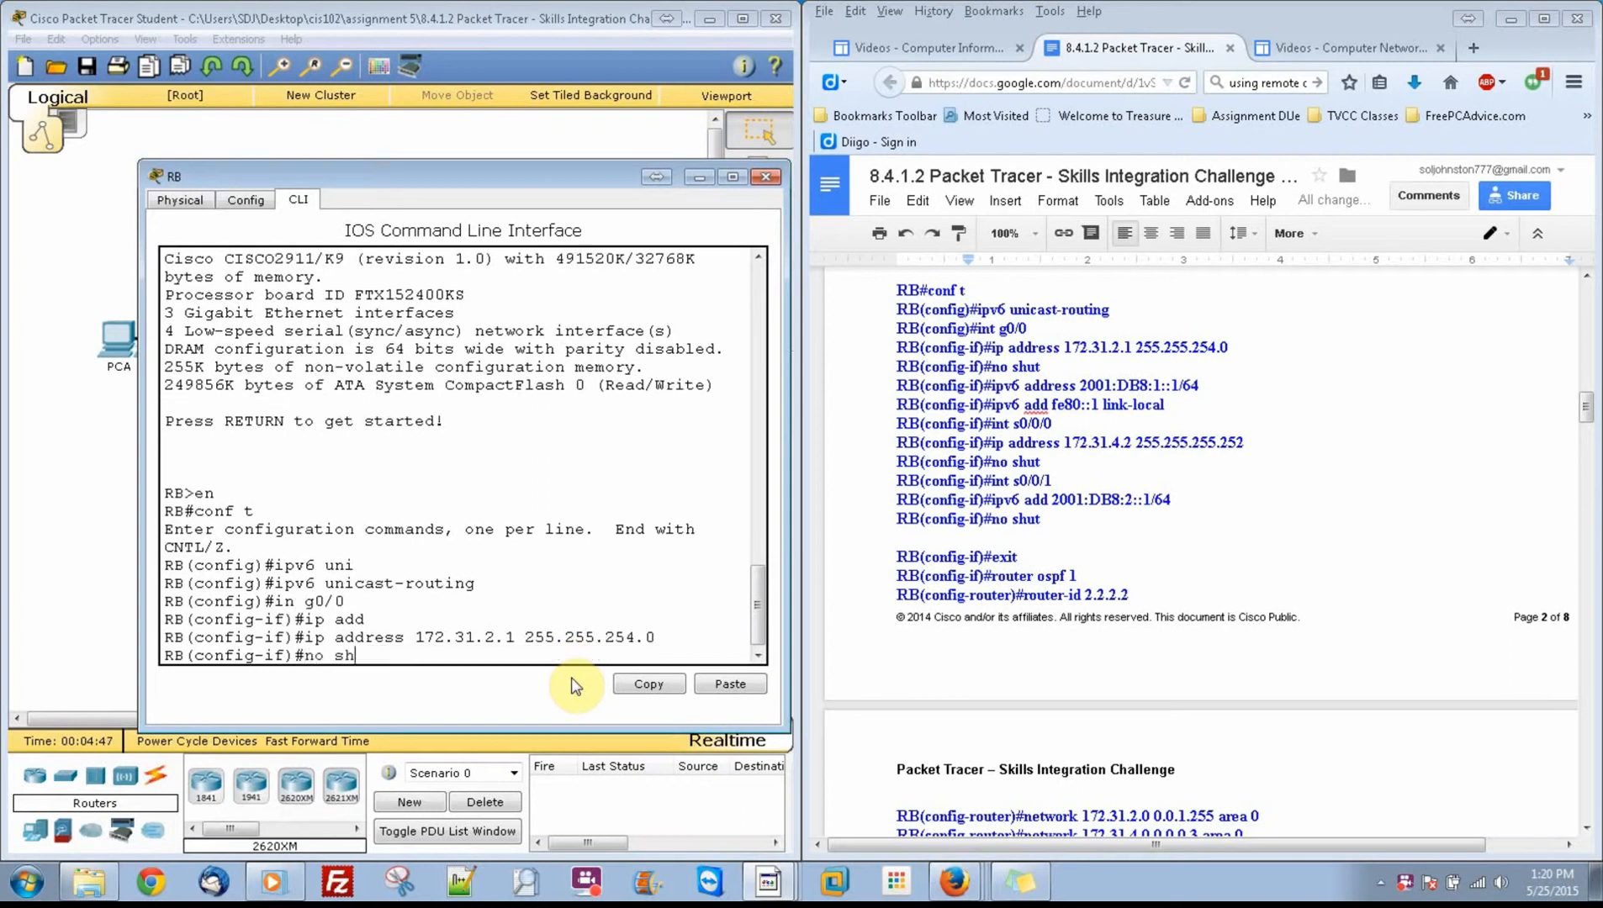
key("Return")
key("Return")
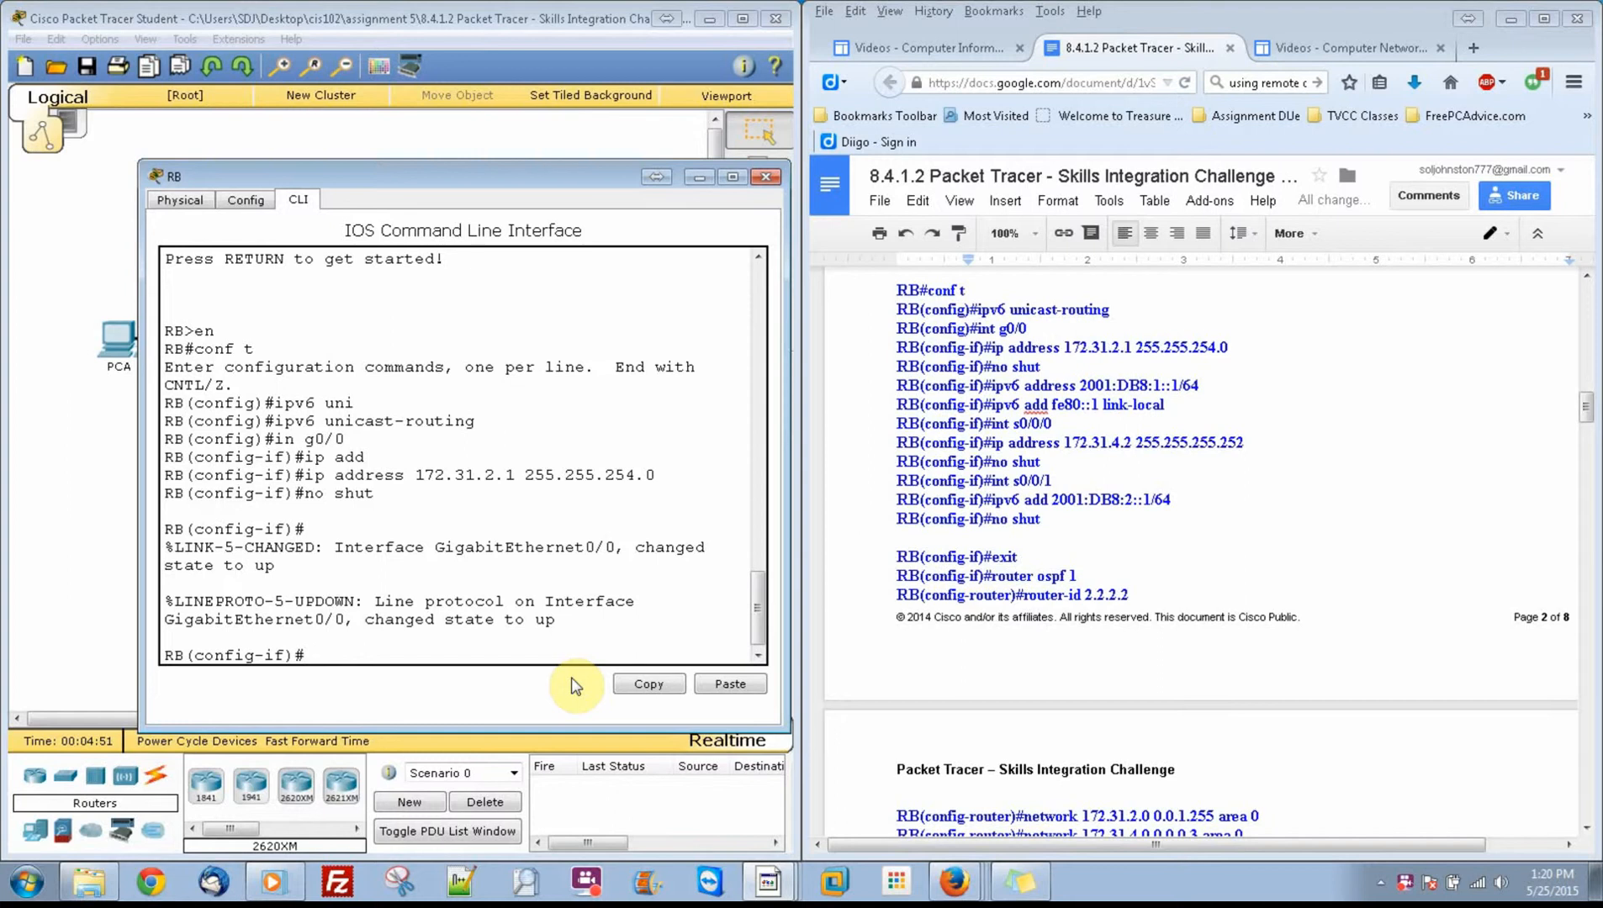
Step: Assign IPv6 address 2001:db8:1::1/64 to RB's g0/0 interface
type("ipv6 add")
key("Tab")
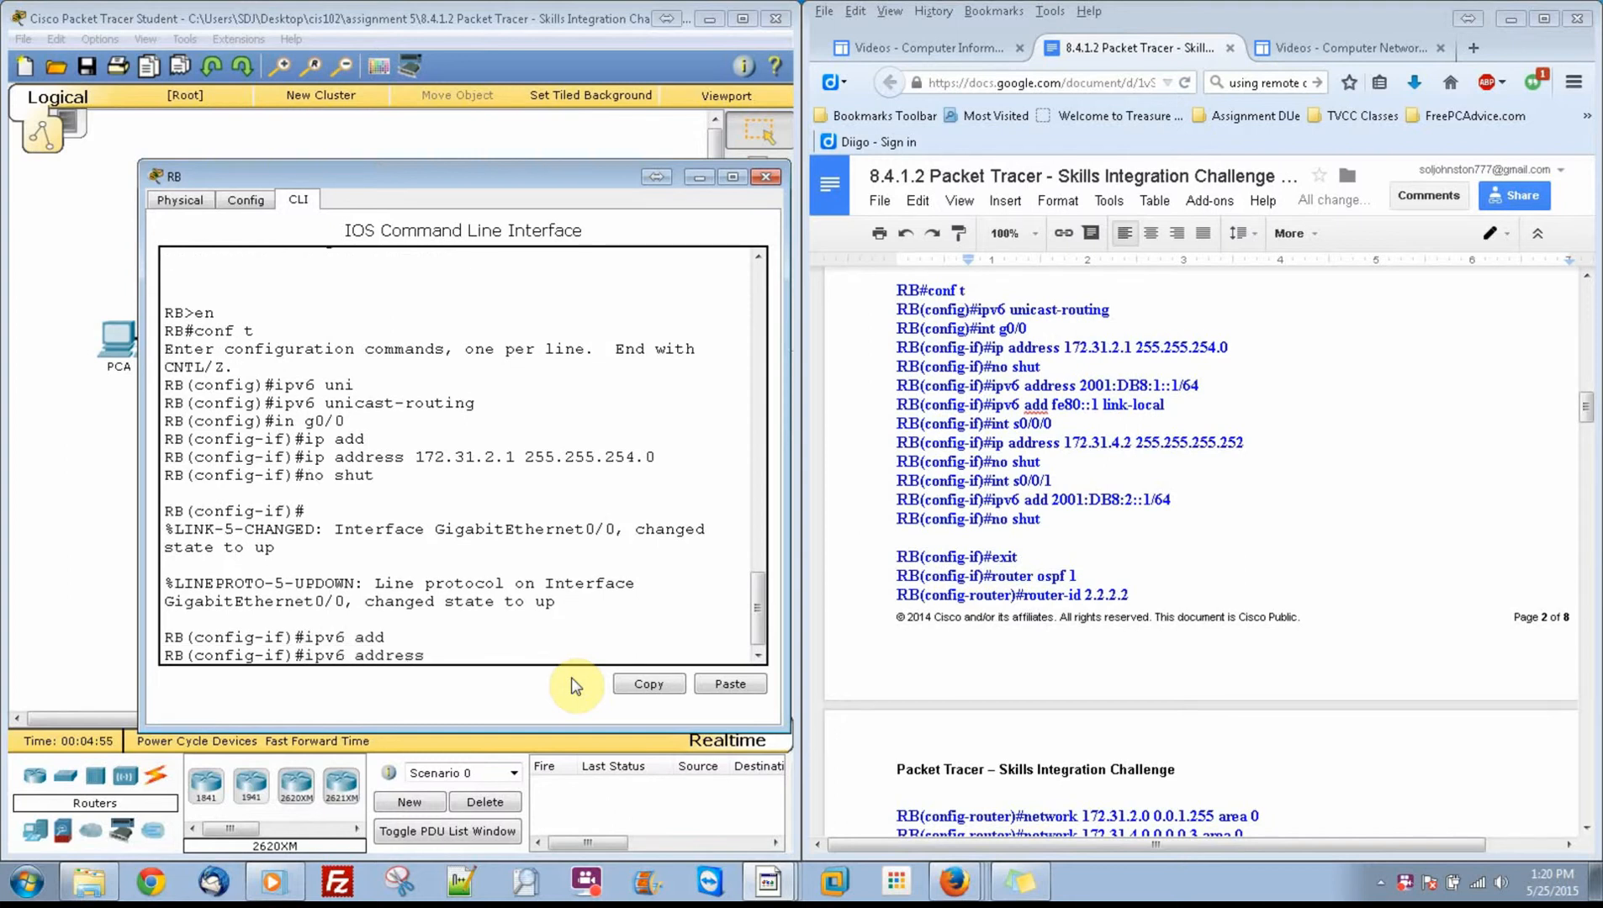
type("2001:db8:1::1/64")
key("Return")
Step: Set fe80::1 as the link-local IPv6 address of RB's g0/0 interface
type("ig-if)#i")
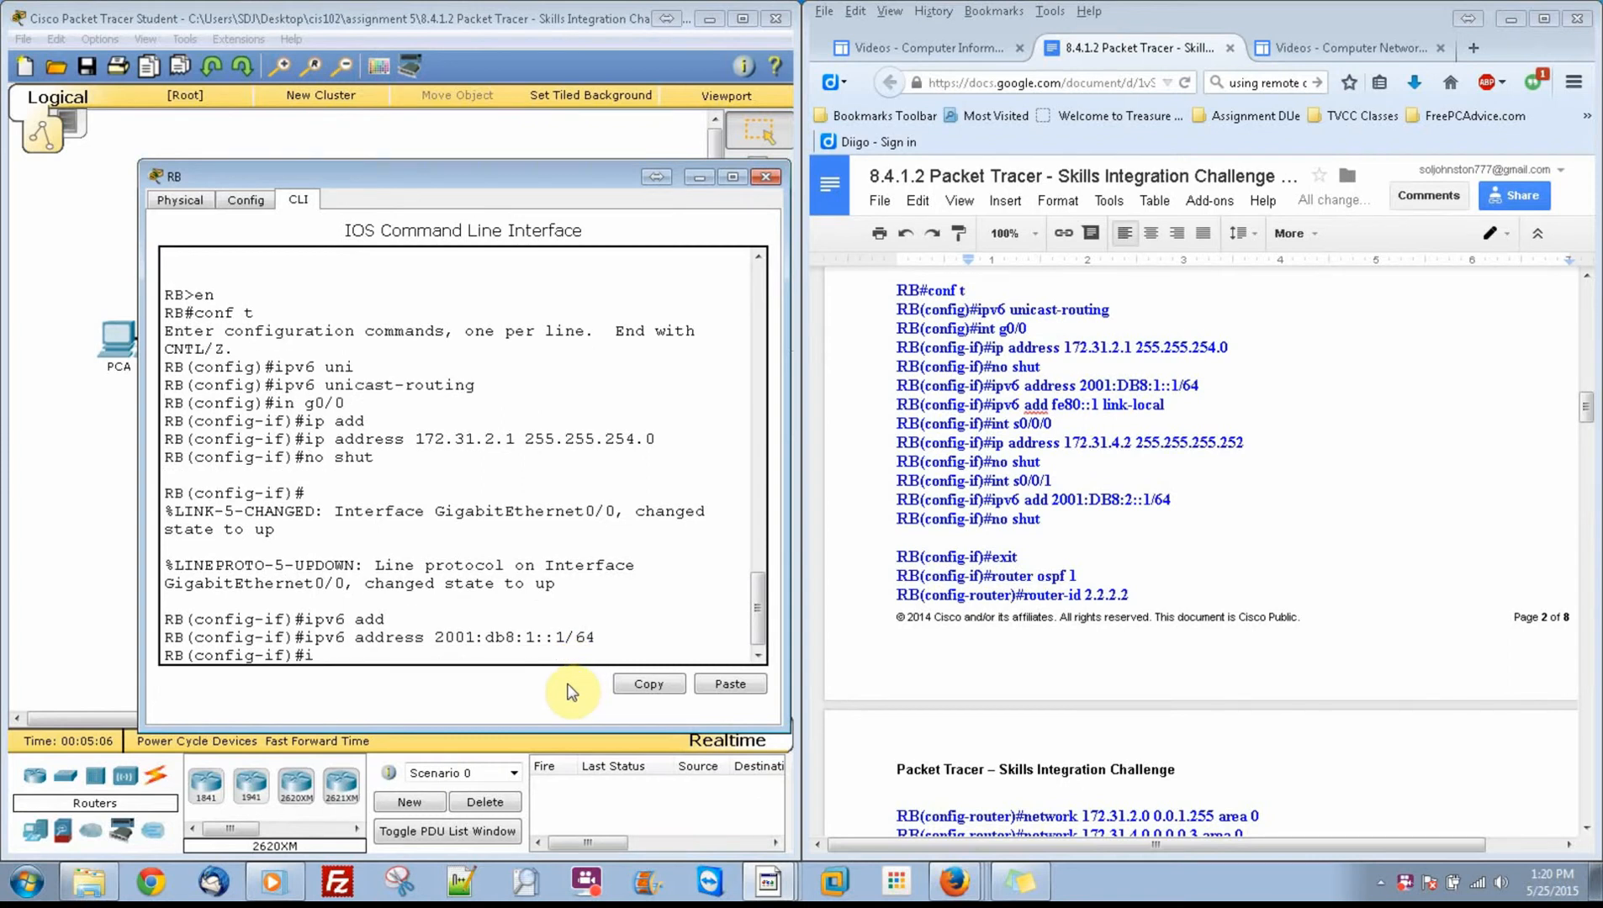
type("pv6 add")
key("Tab")
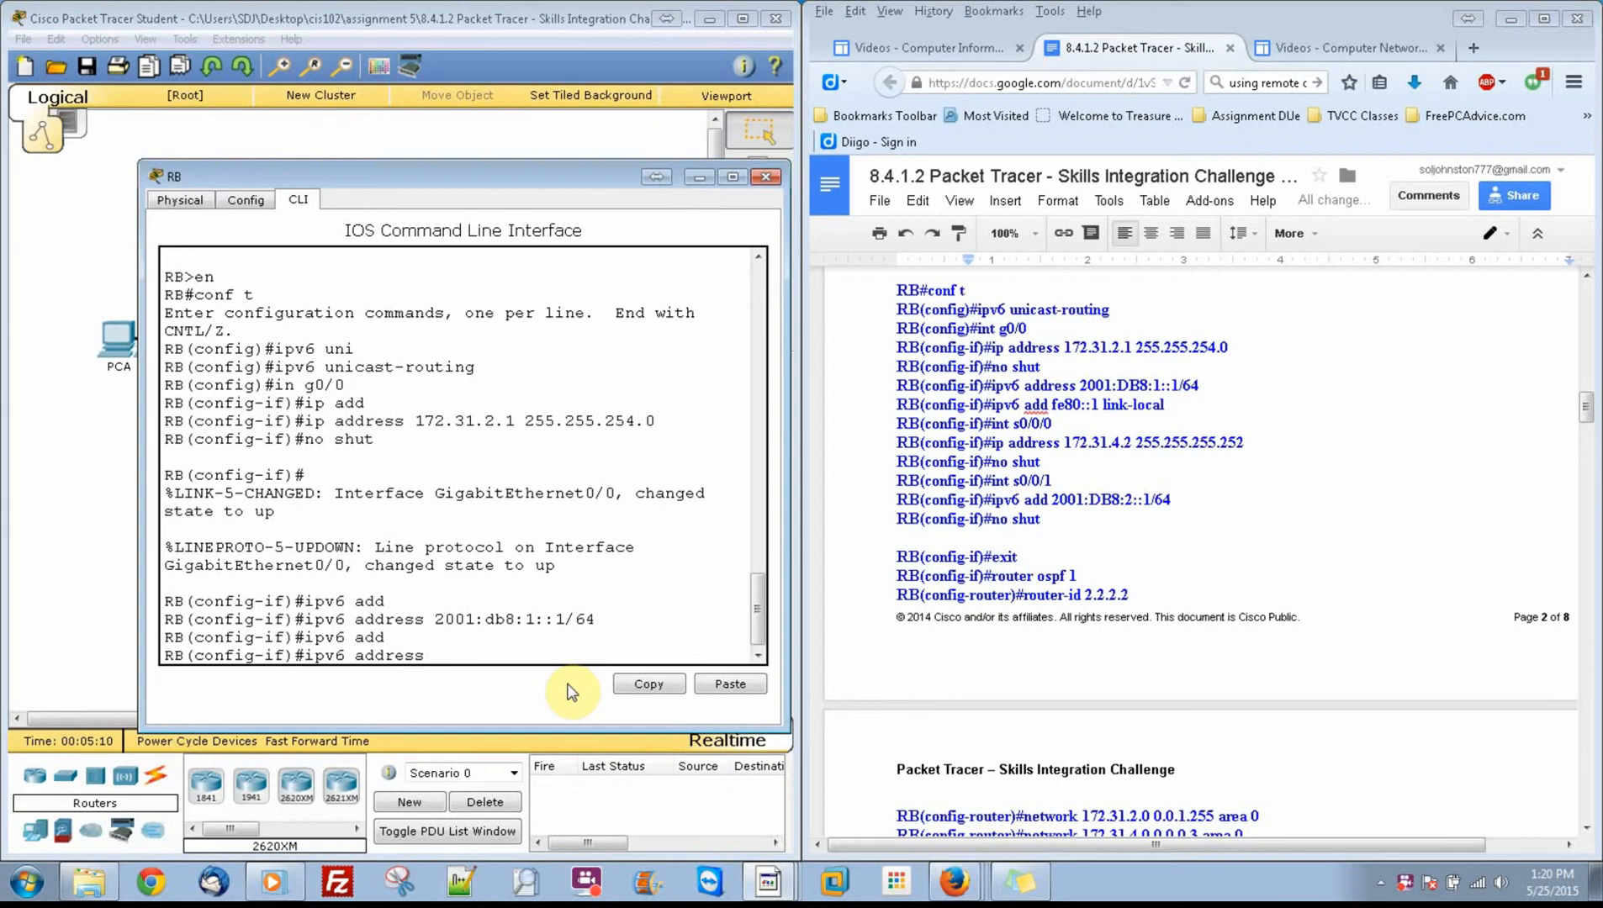
type("fe80::1 link-local")
key("Return")
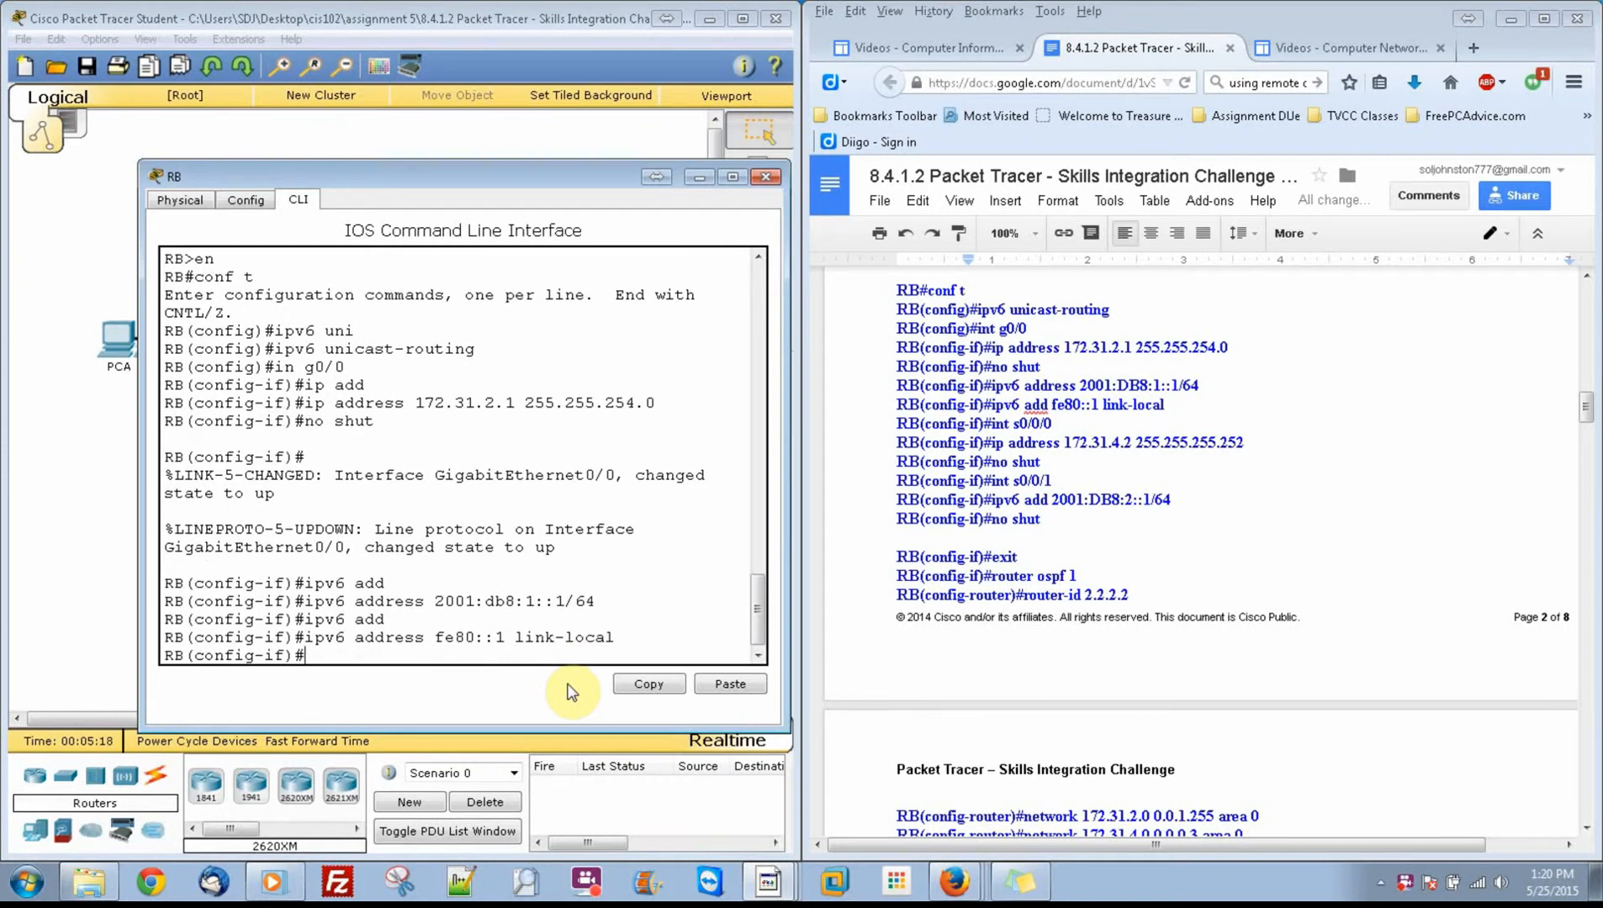
Step: Enter interface s0/0/0 on RB and assign it IP address 172.31.4.2 with mask 255.255.255.252
type("in s0/0/0")
key("Return")
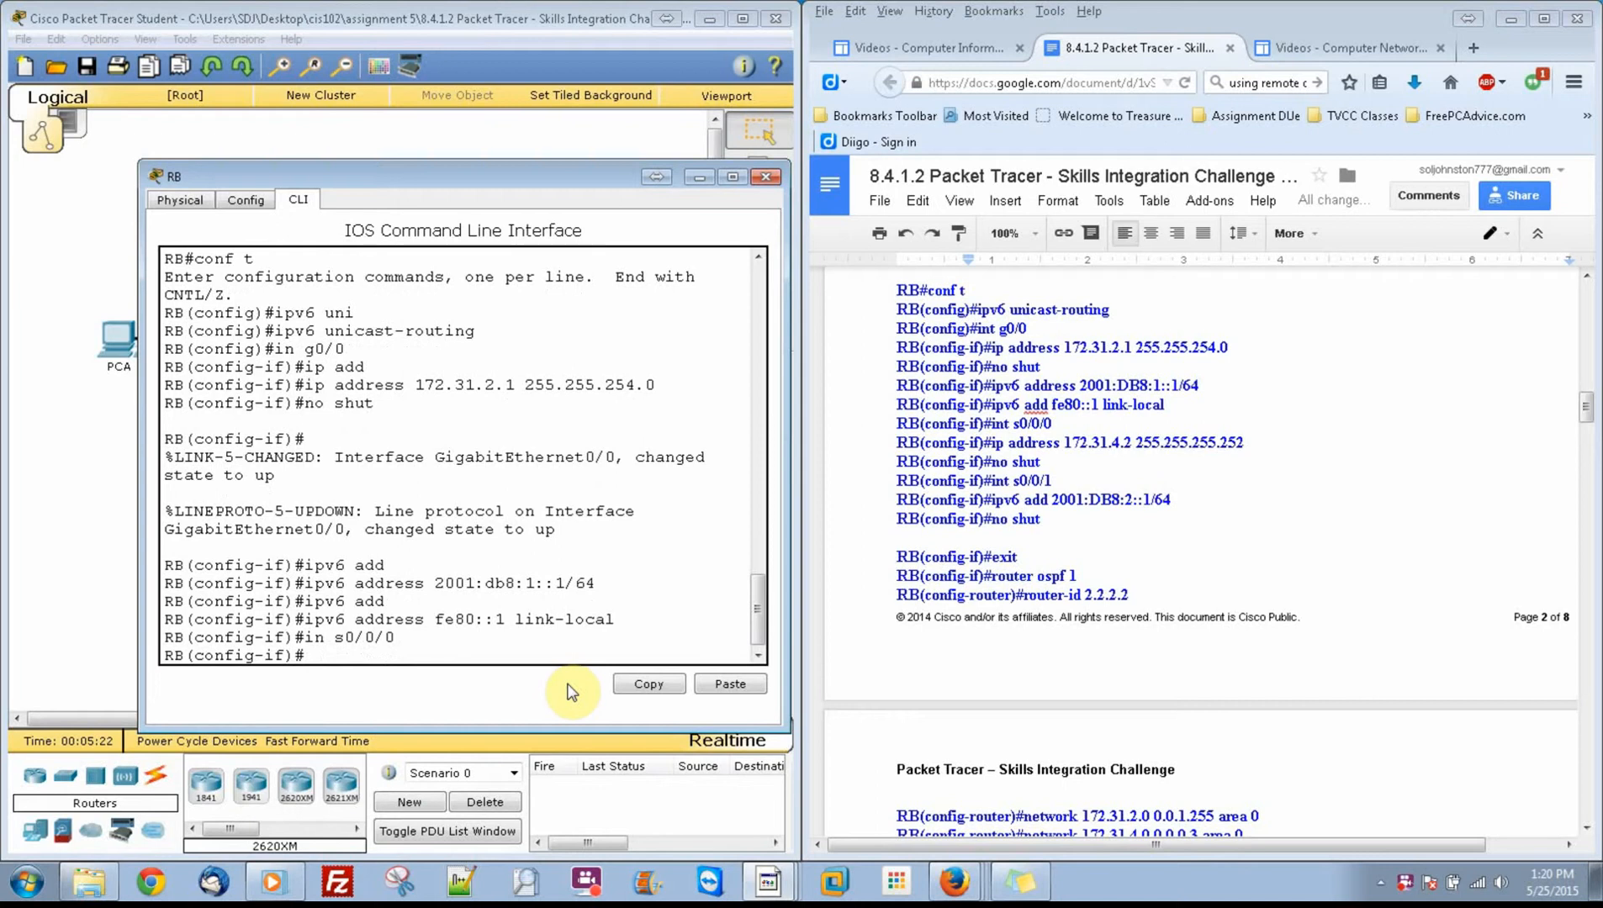
type("ip address")
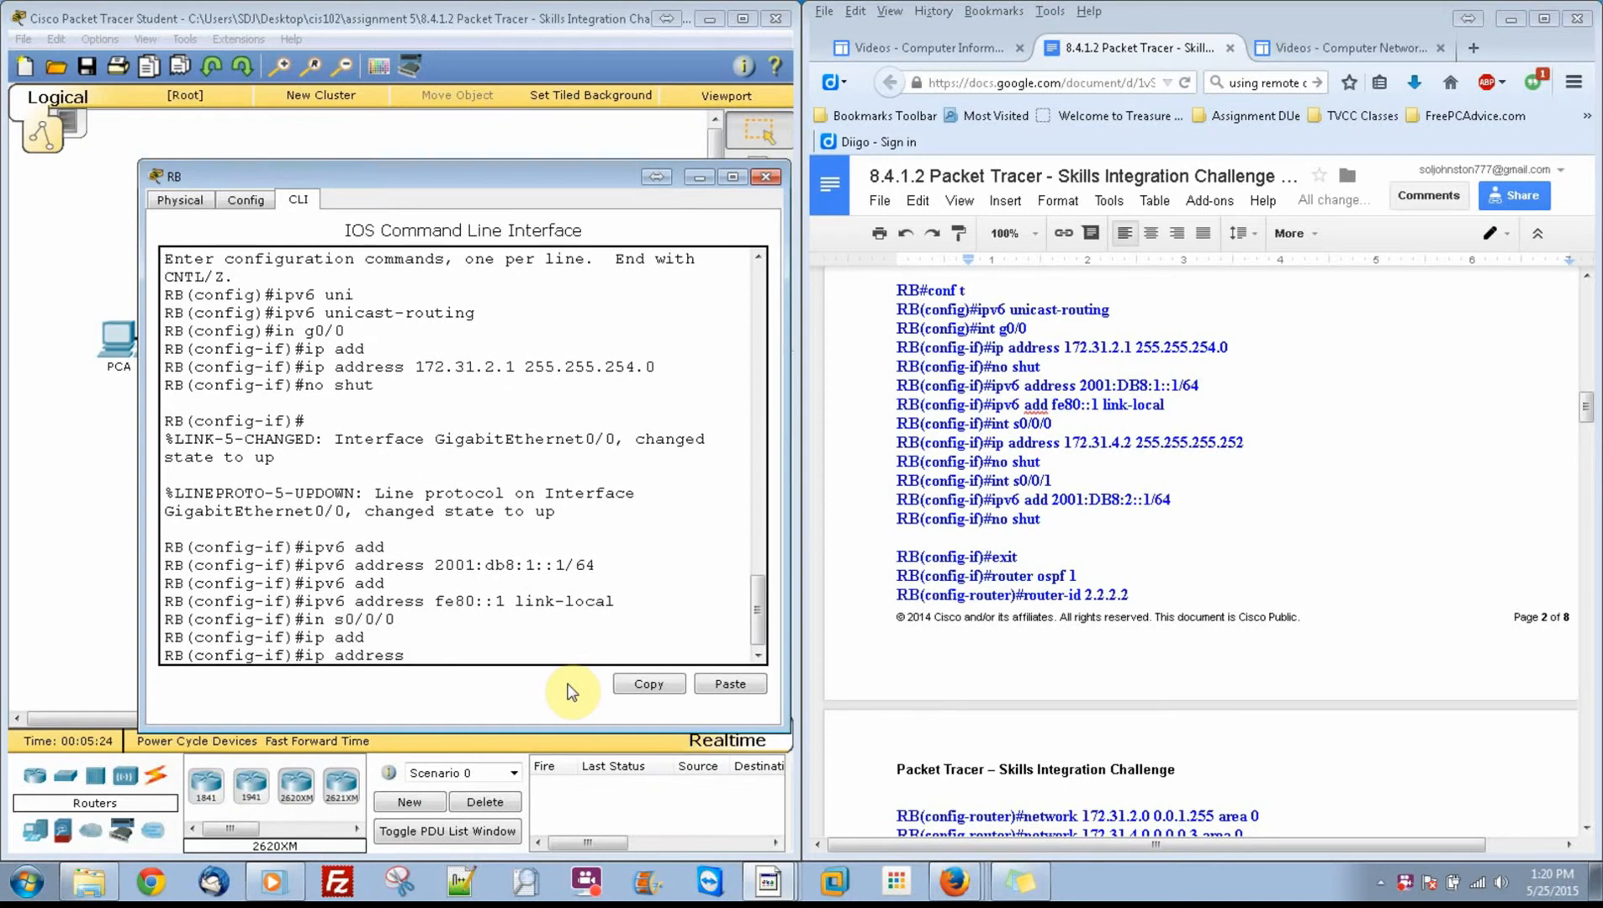
type("172.31.4.2 255.255.255.252")
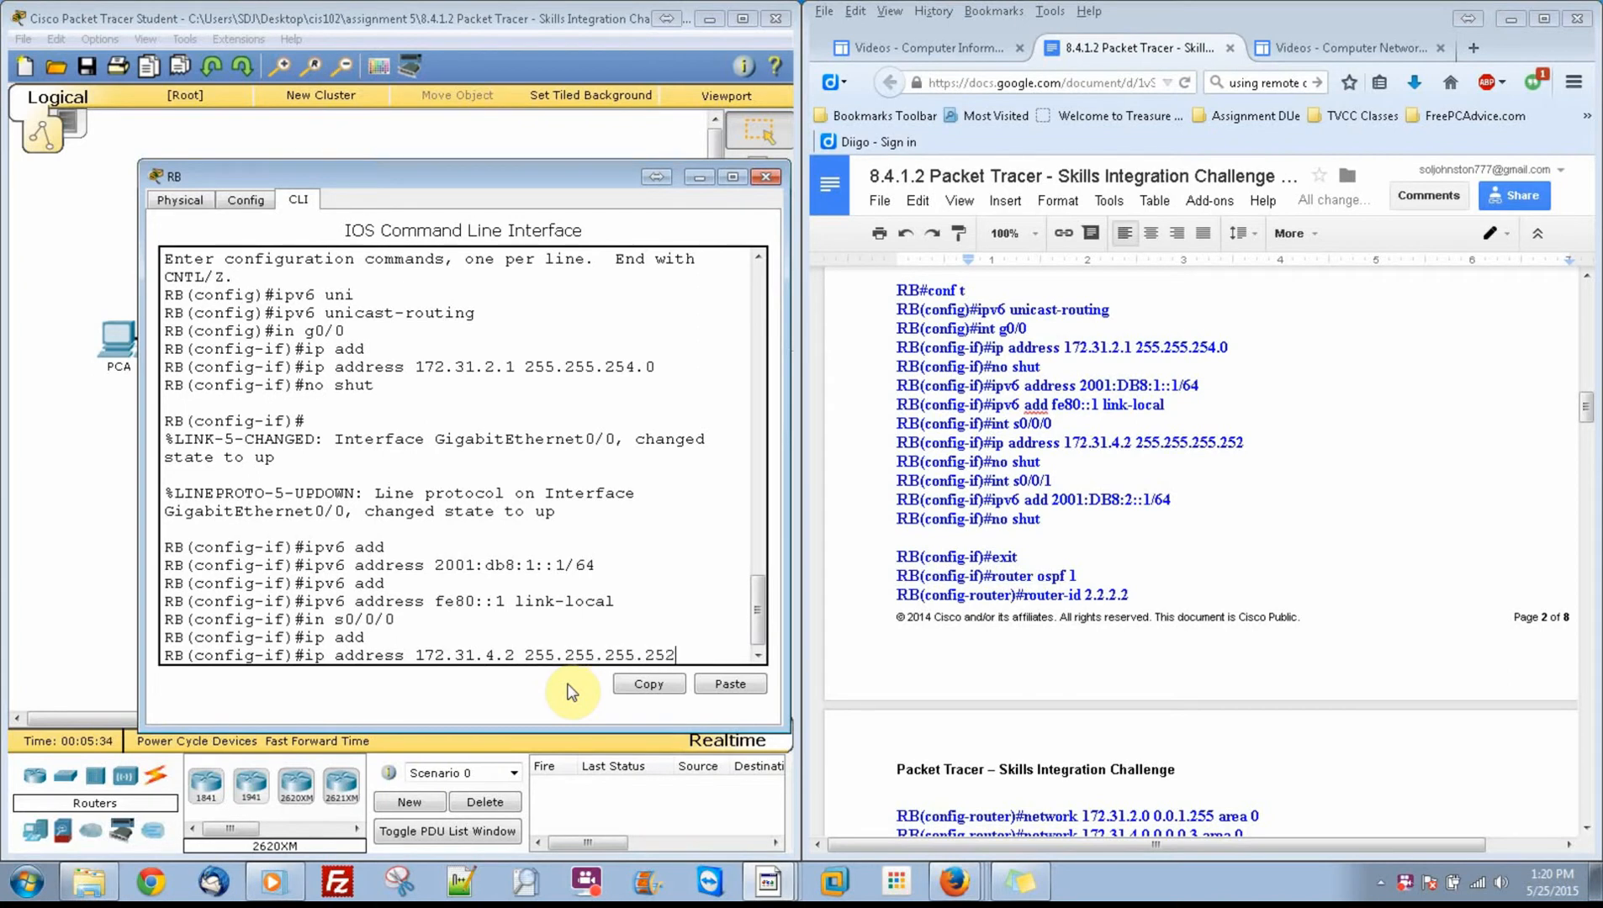
key("Return")
Step: Enable RB's s0/0/0 interface with the no shutdown command
type("no shu")
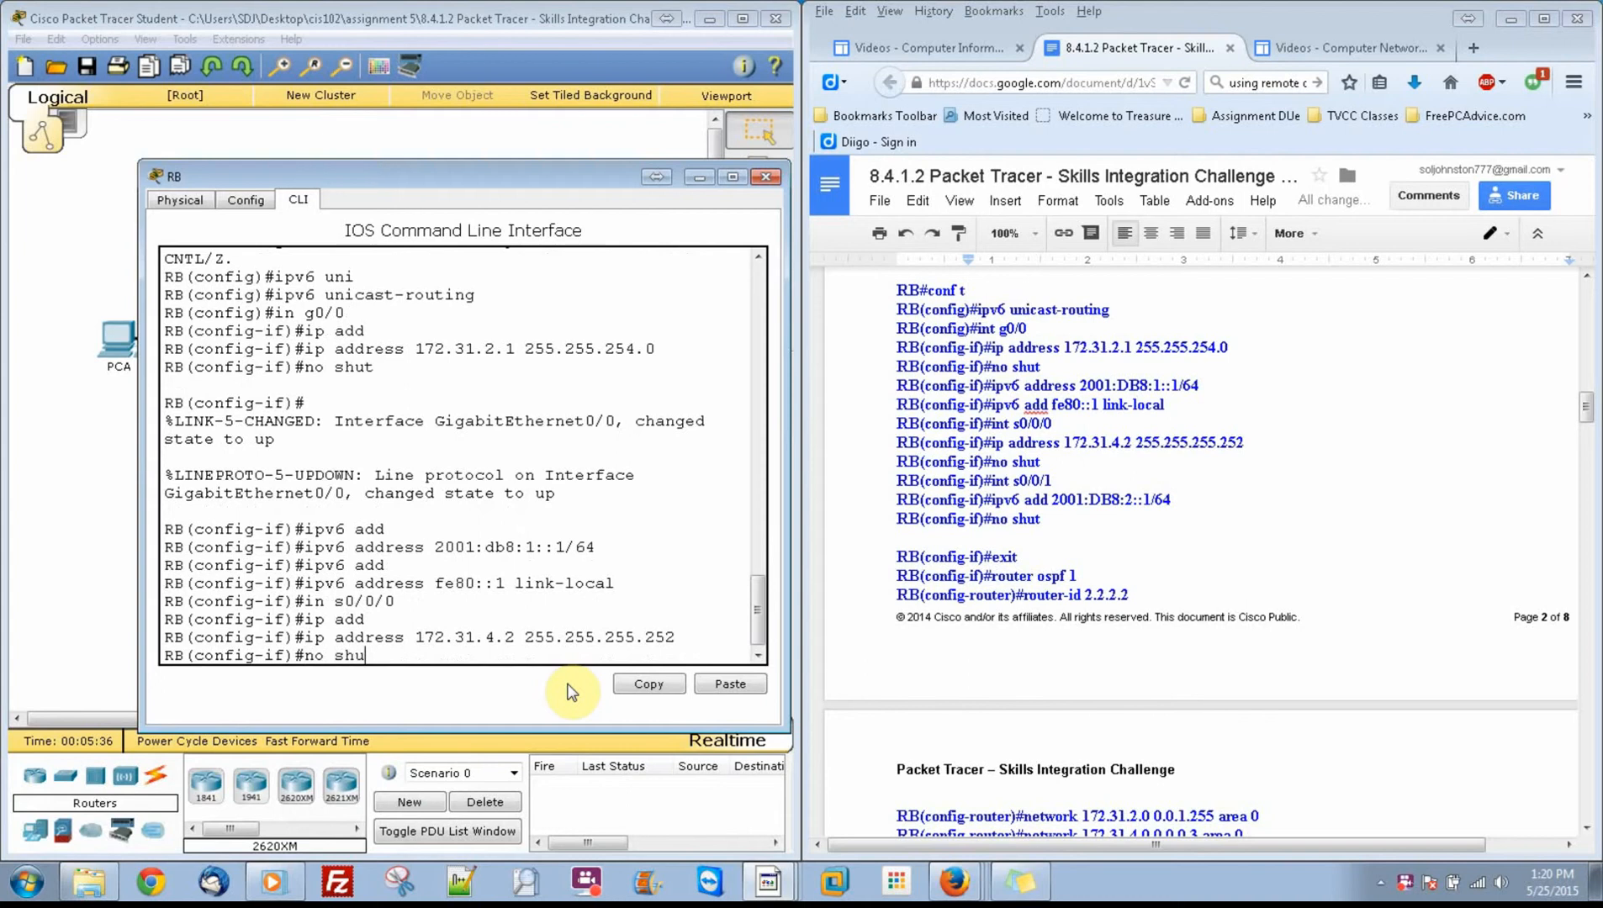
key("Return")
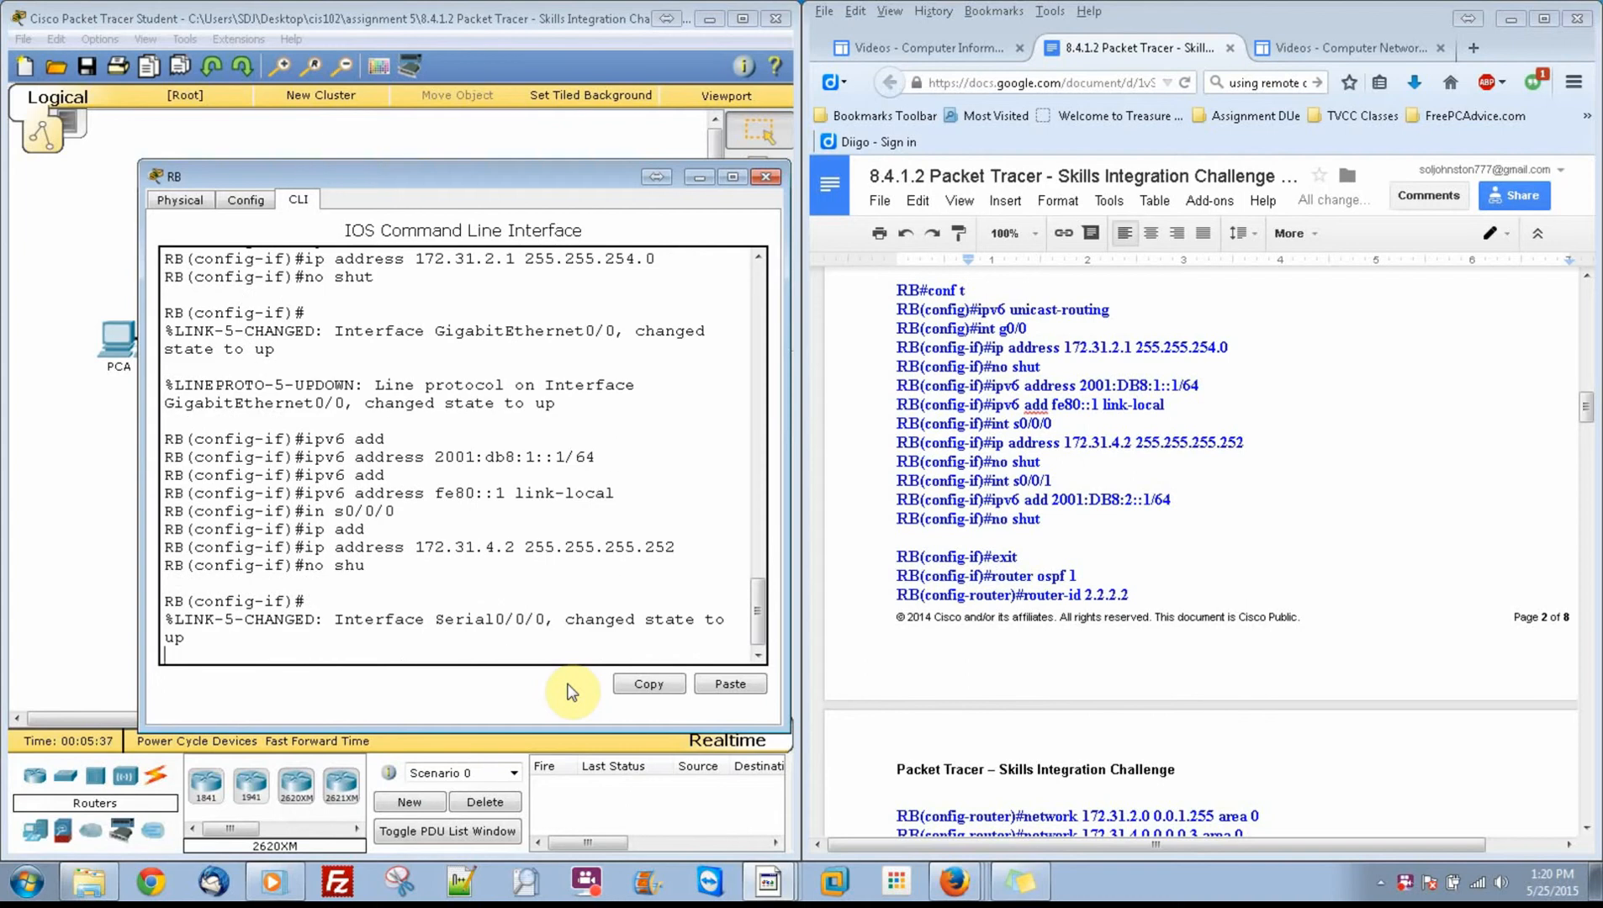
key("Return")
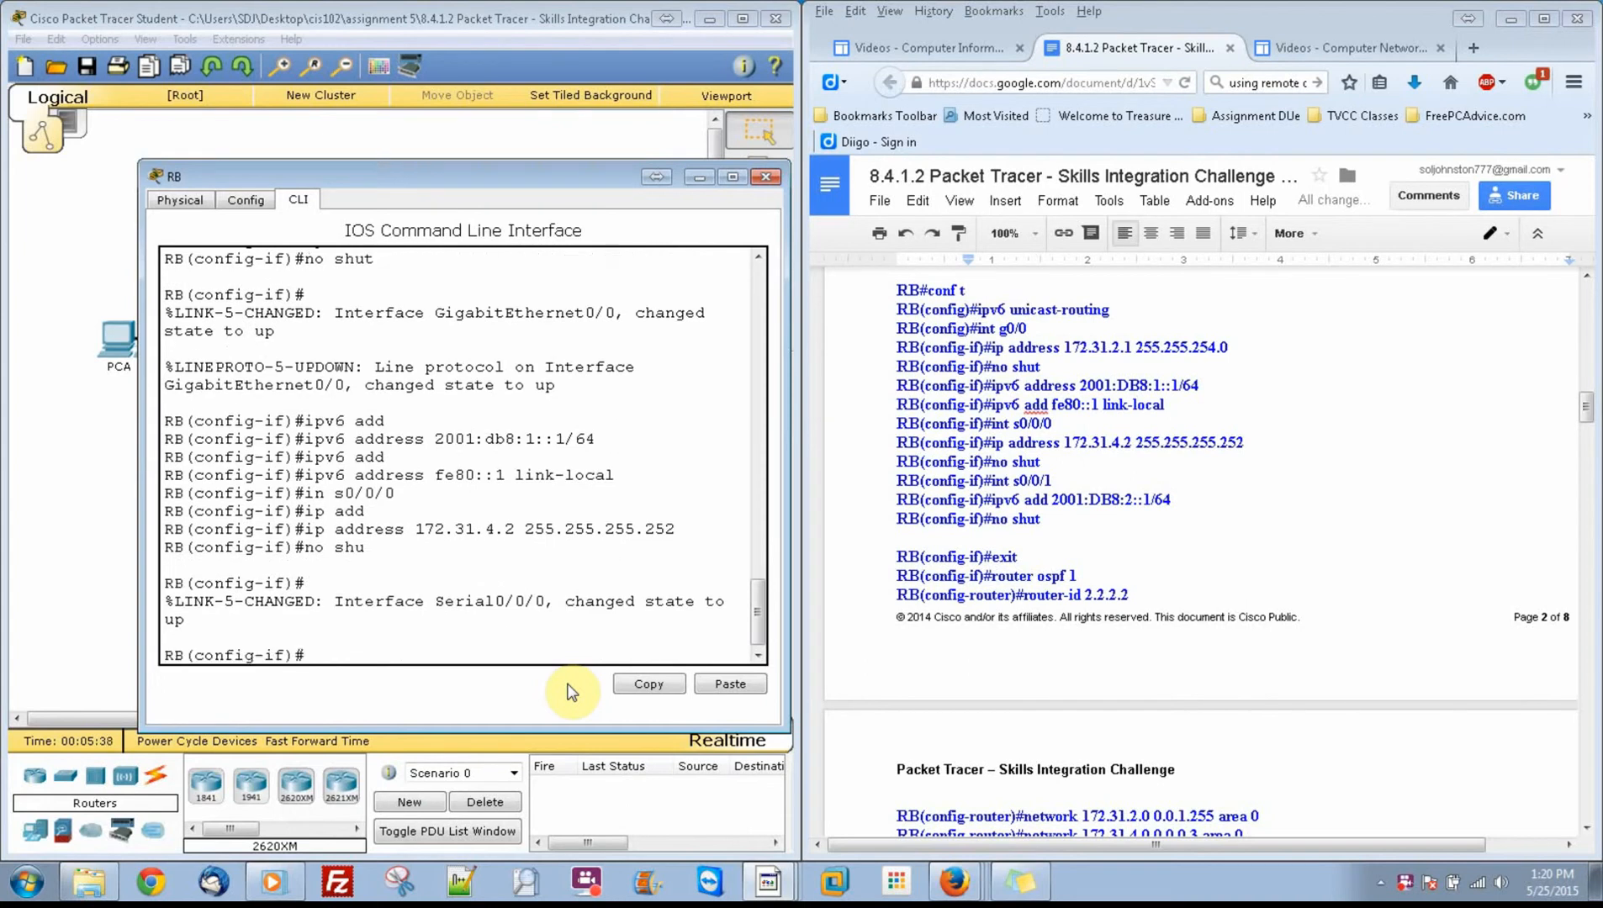
type("no sh")
key("Return")
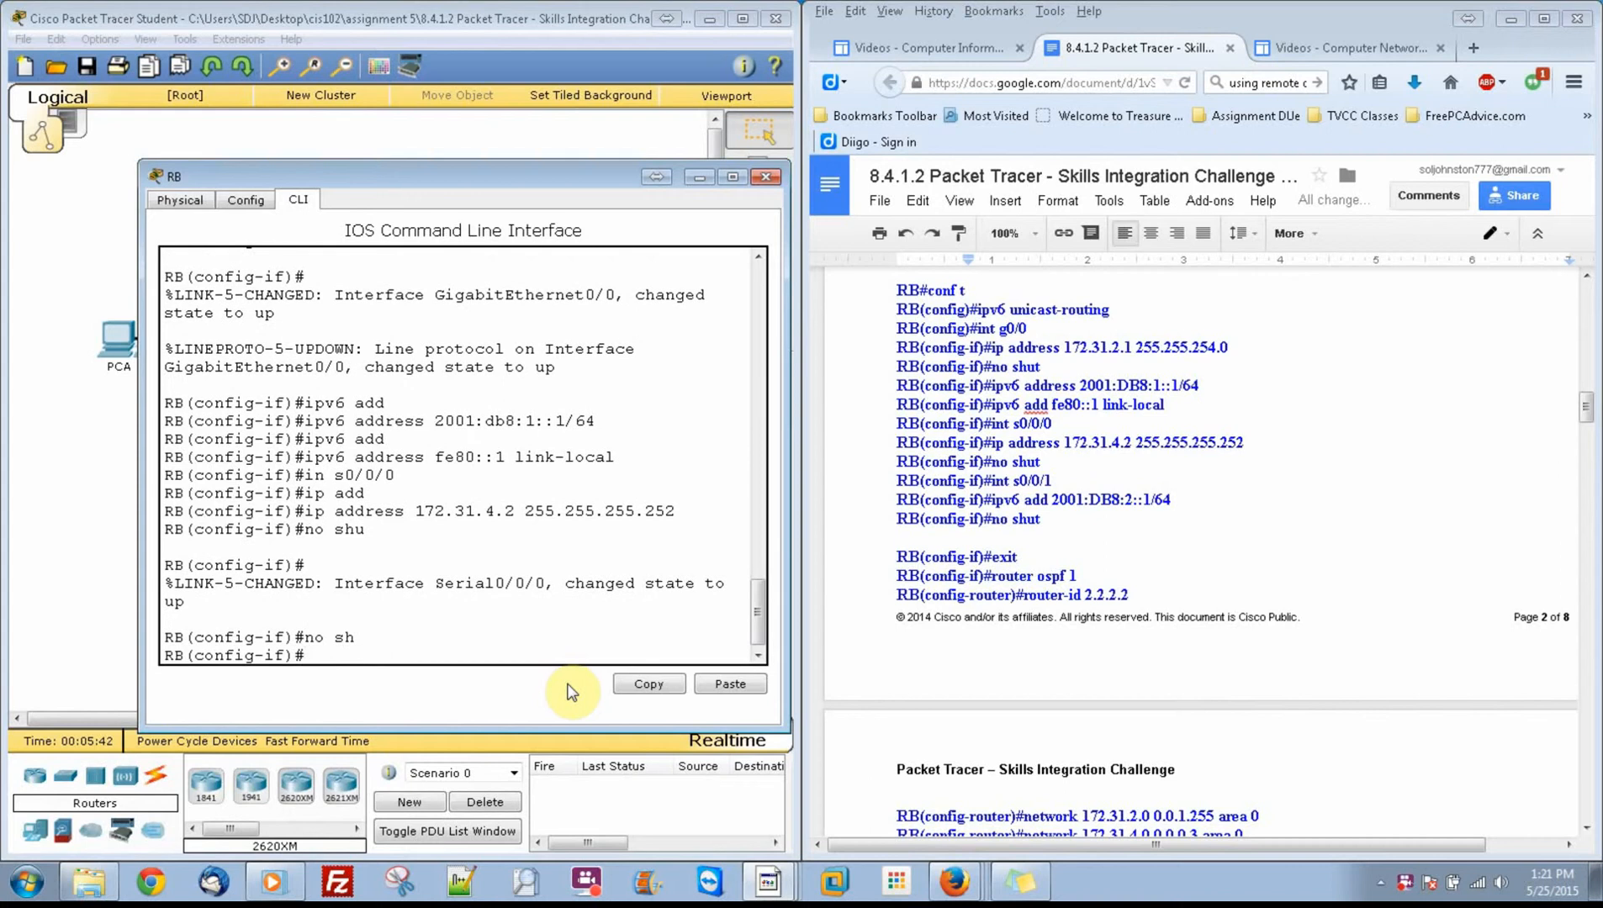
key("Return")
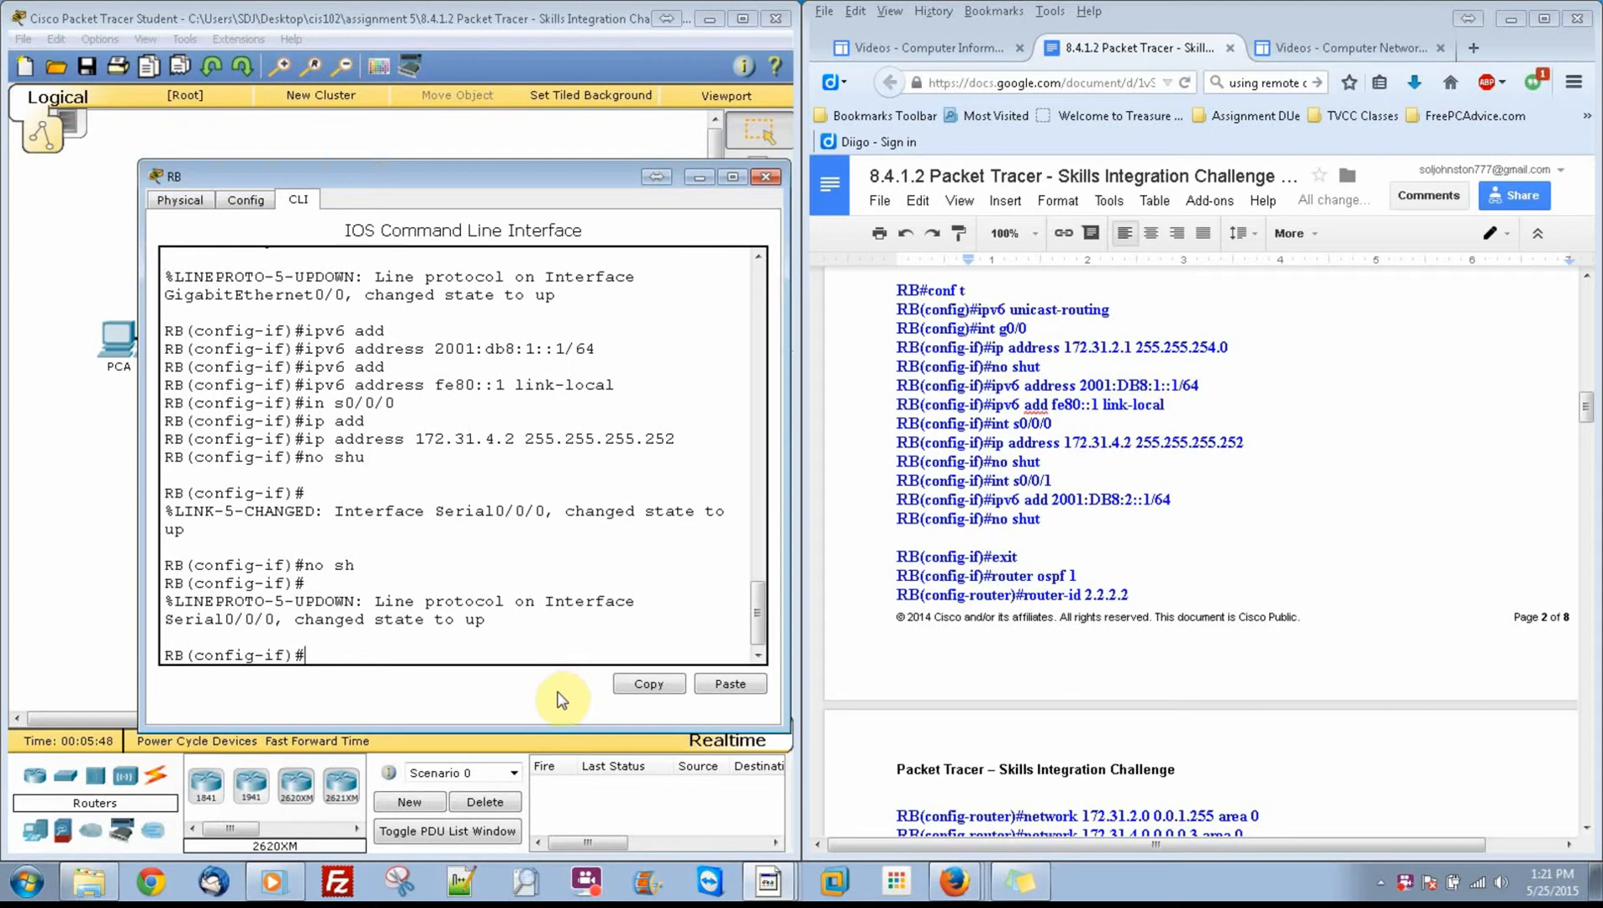
Step: Enter interface s0/0/1 on RB and assign it IPv6 address 2001:db8:2::1/64
type("int s0/0/1")
key("Return")
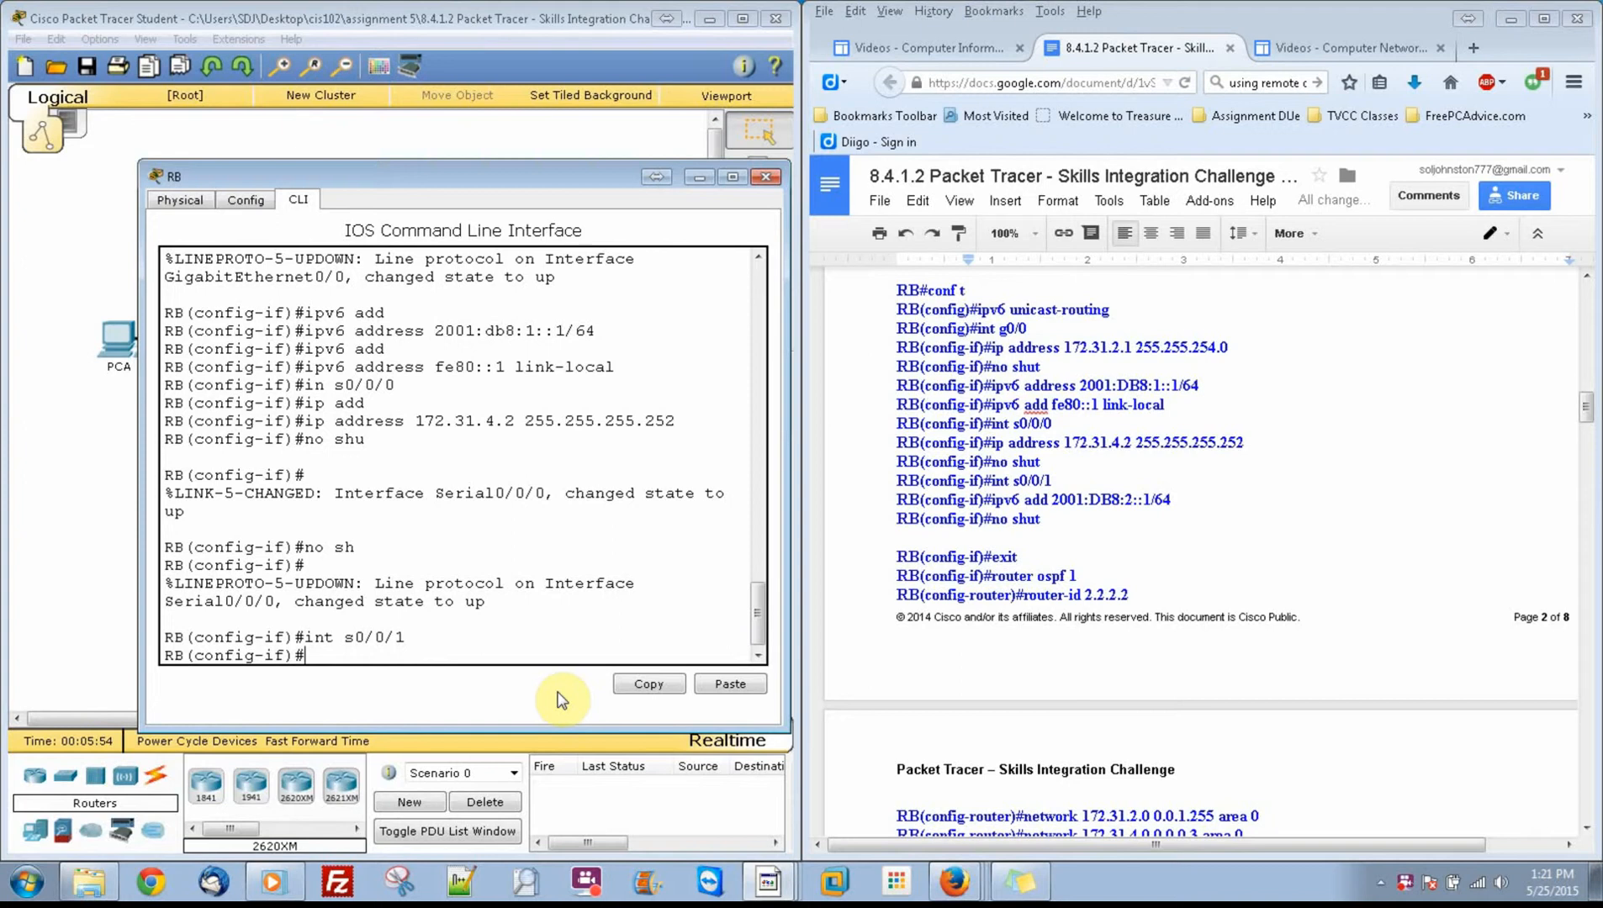
type("ipv6 add")
key("Tab")
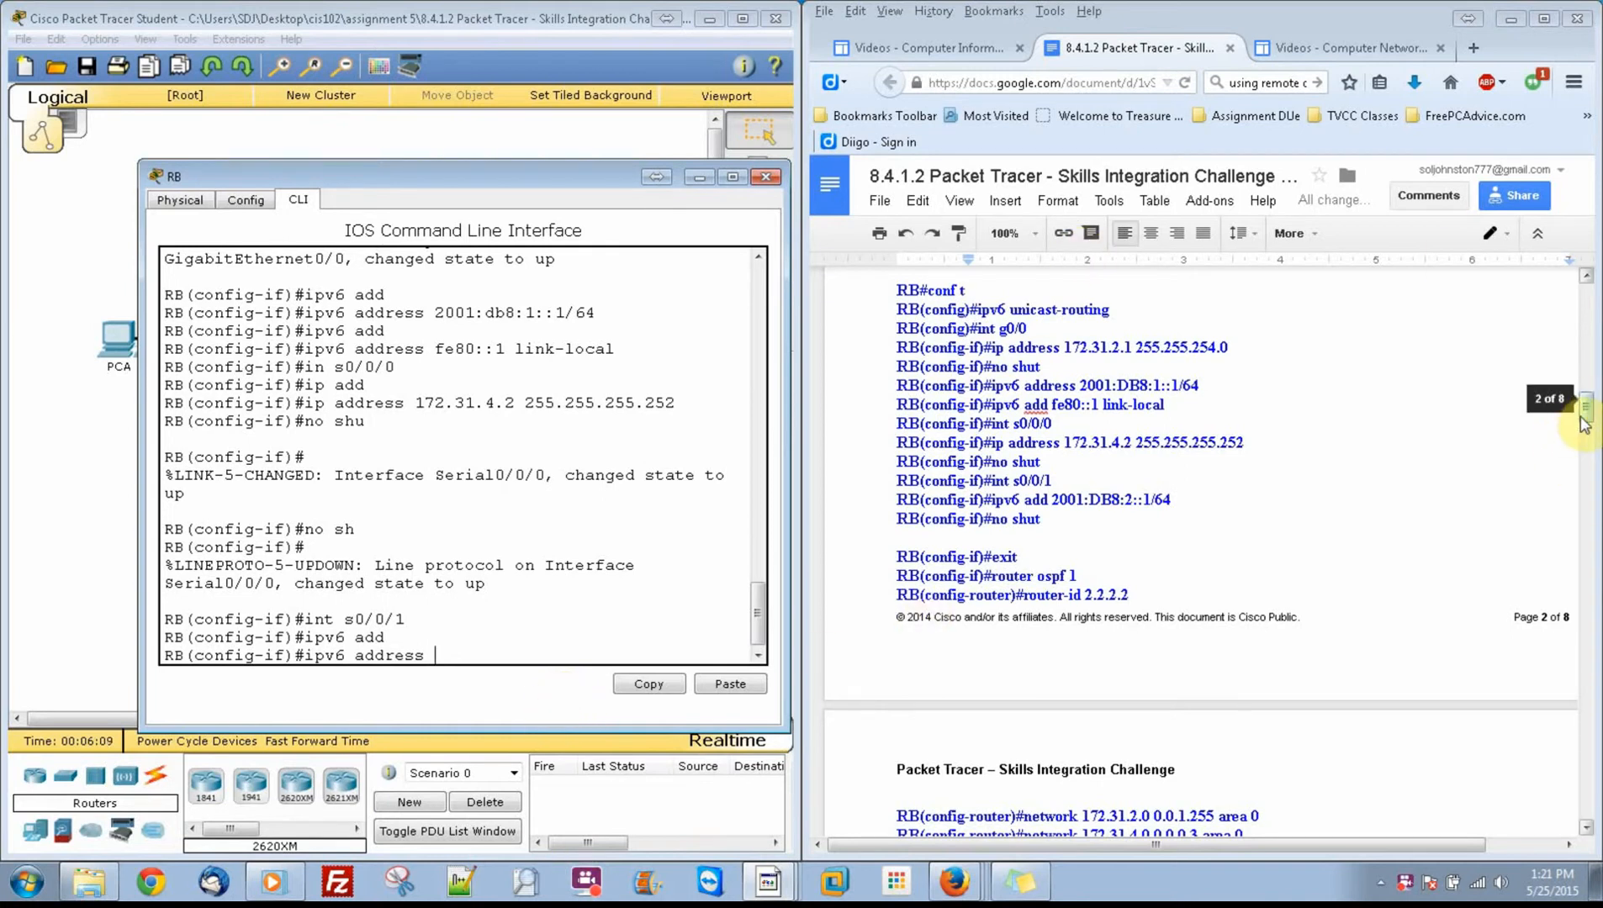
scroll(1588, 425, "down", 4)
scroll(1587, 424, "down", 1)
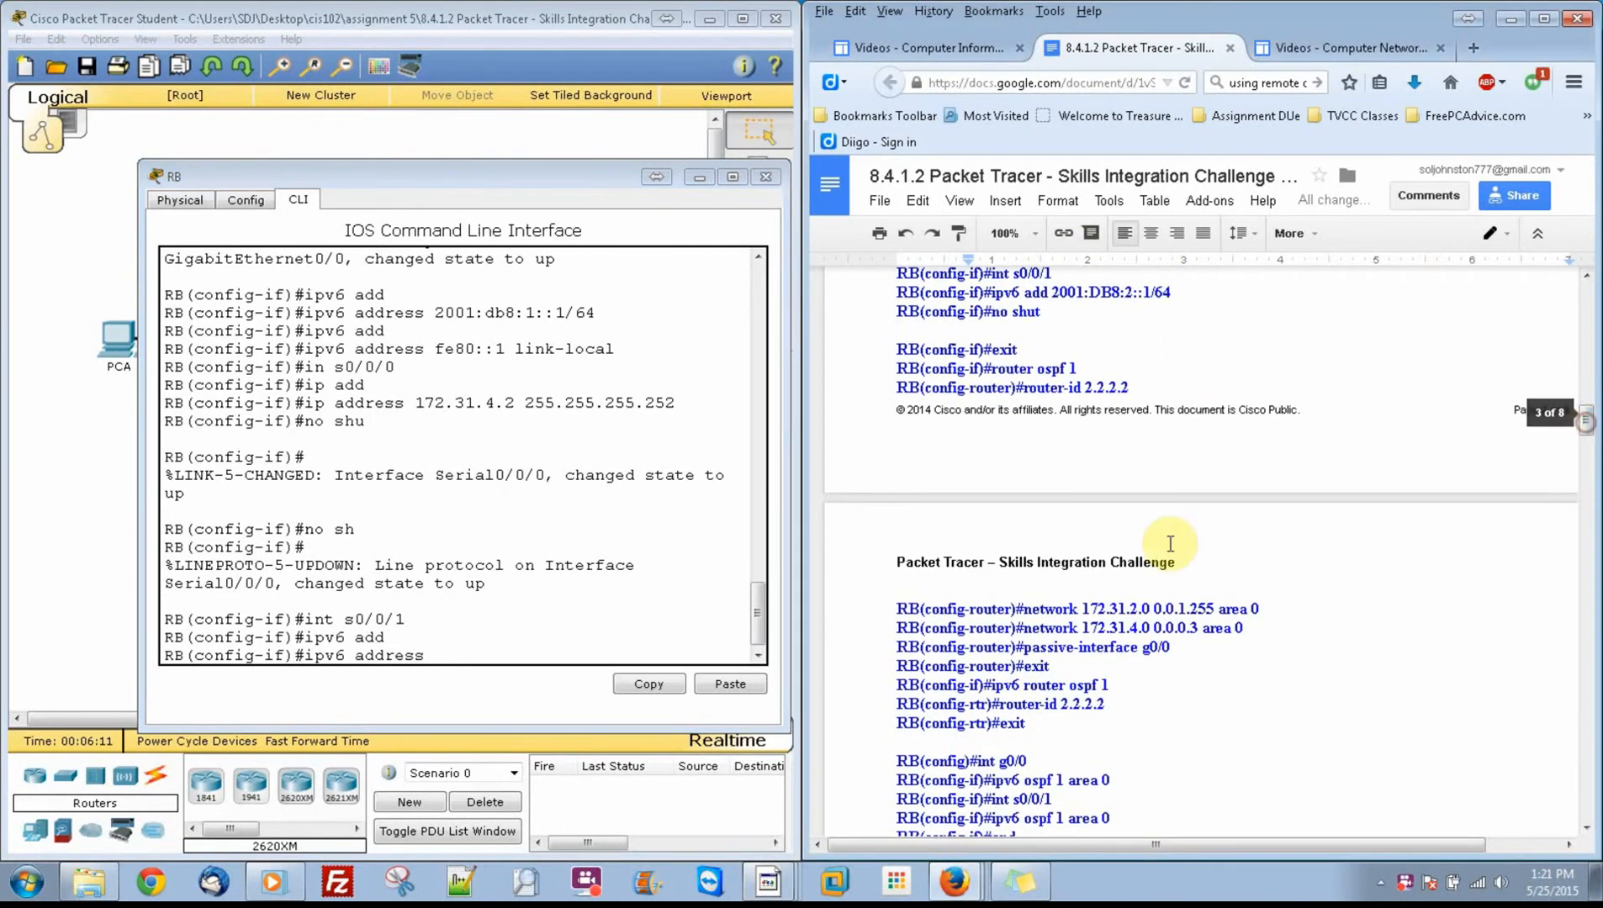
left_click(488, 651)
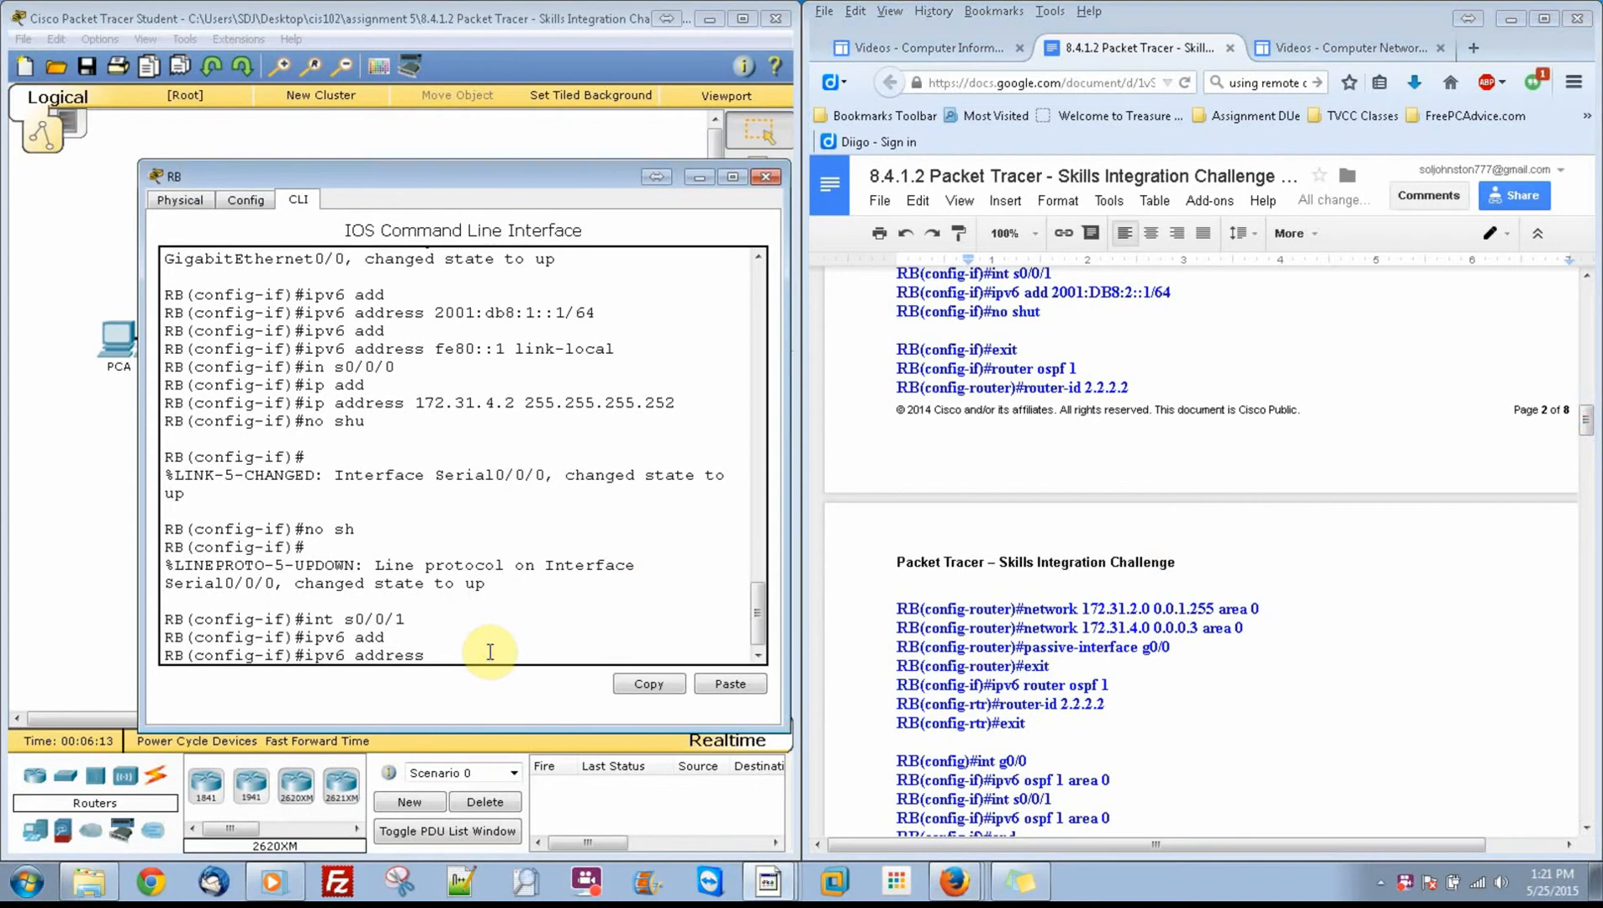
type("2001:db8:2::1/64")
key("Return")
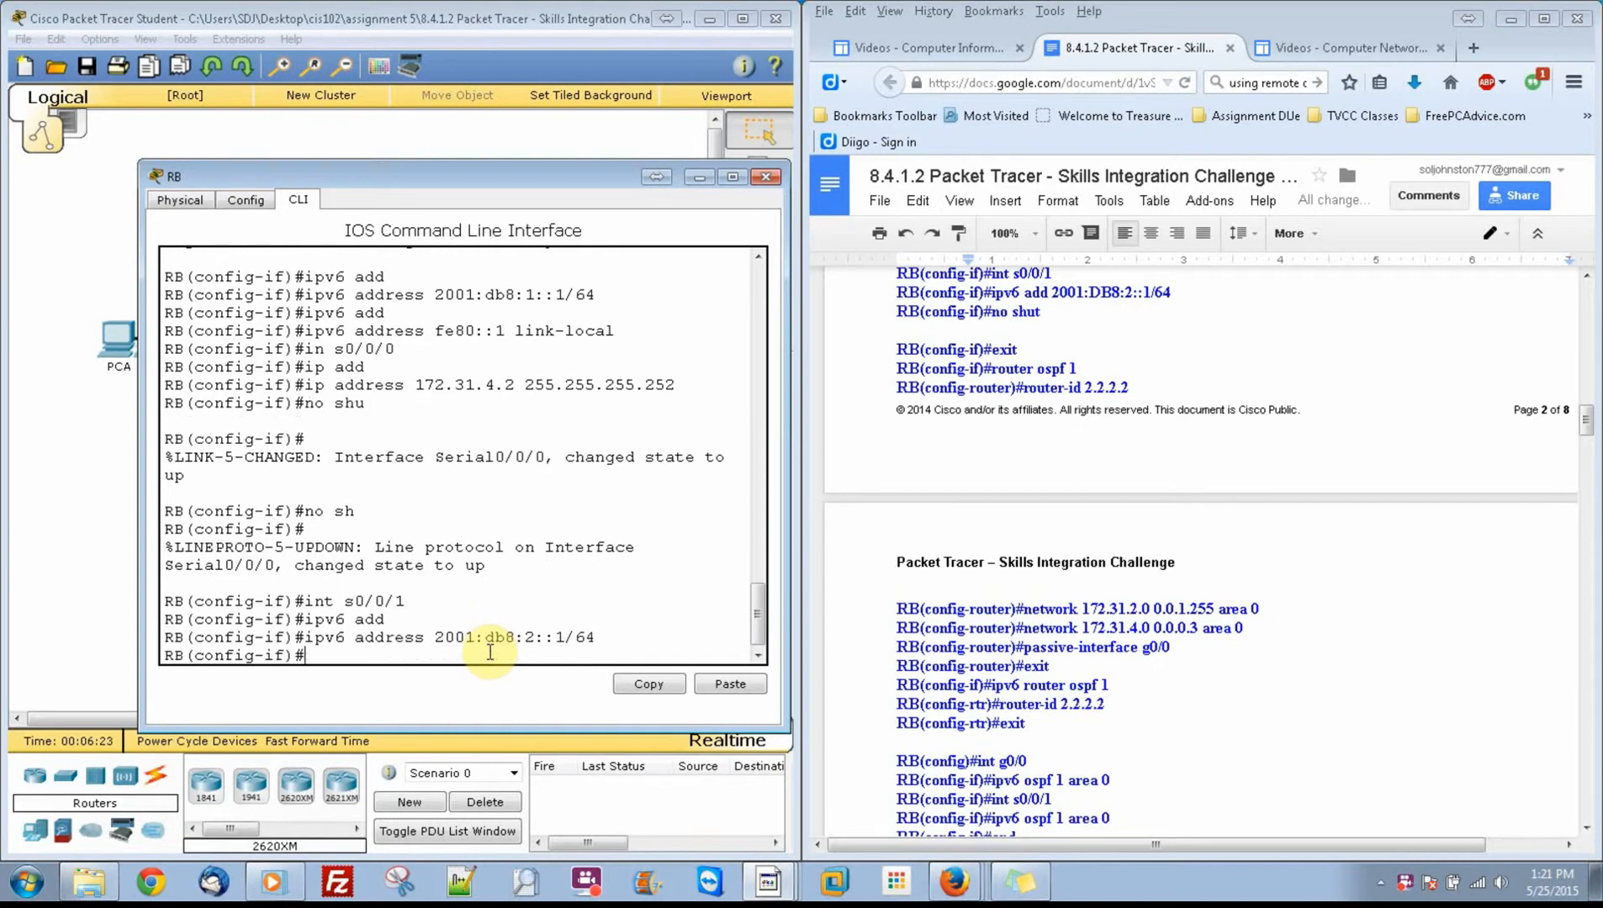
Step: Enable RB's s0/0/1 interface with no shut
type("no shut")
key("Return")
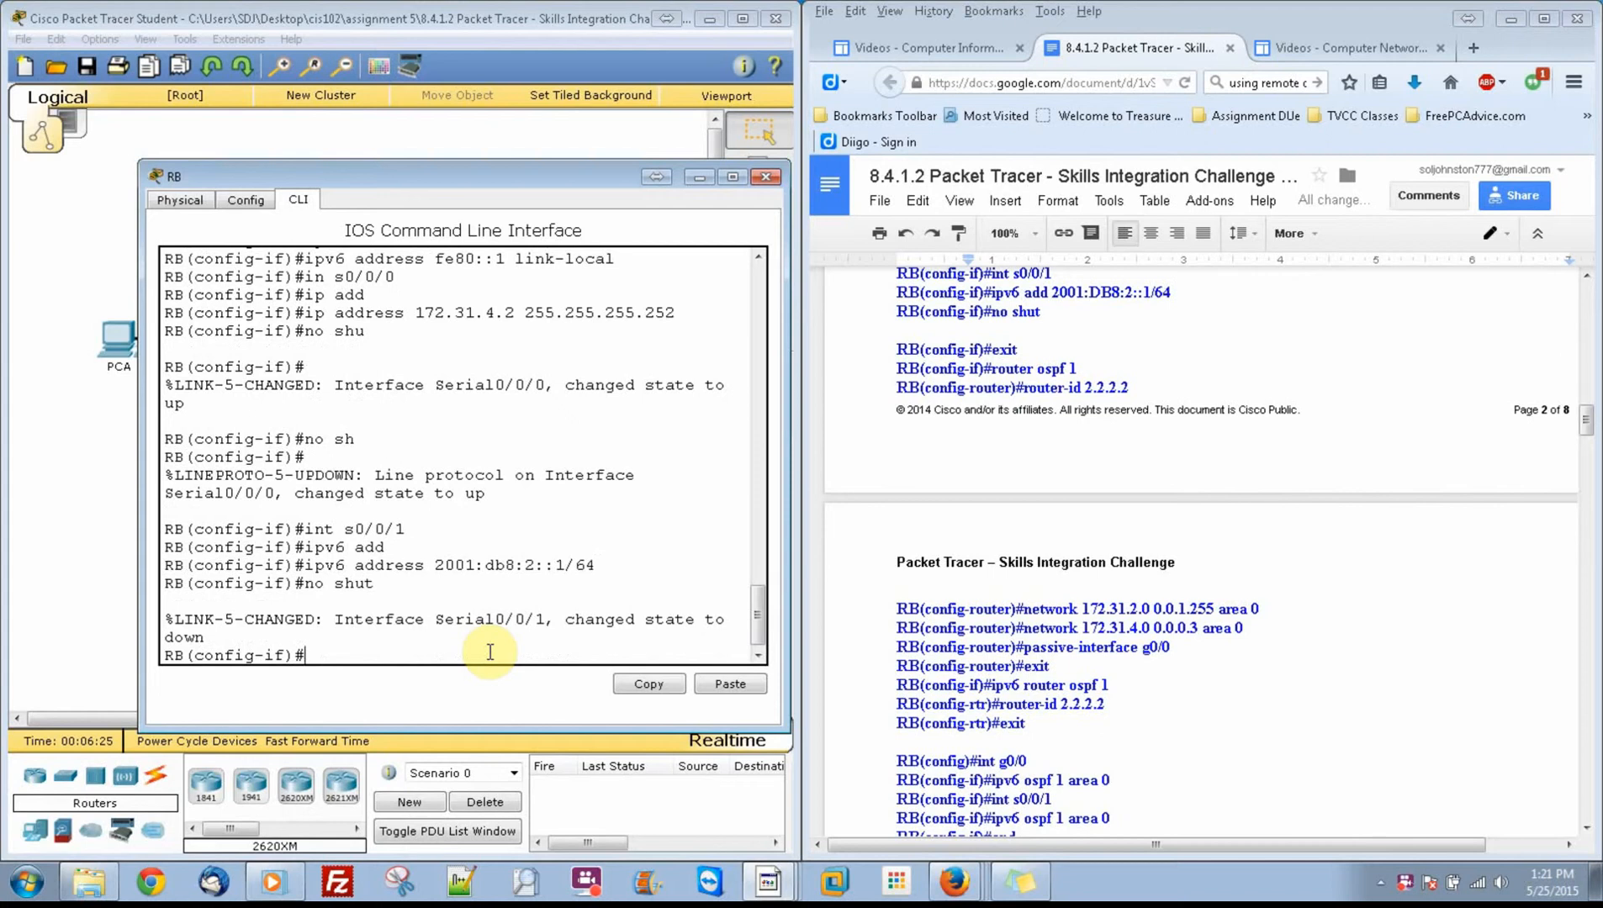
key("Return")
Step: Leave interface configuration, start OSPF process 1 on RB, and set its router ID to 2.2.2.2
type("exit")
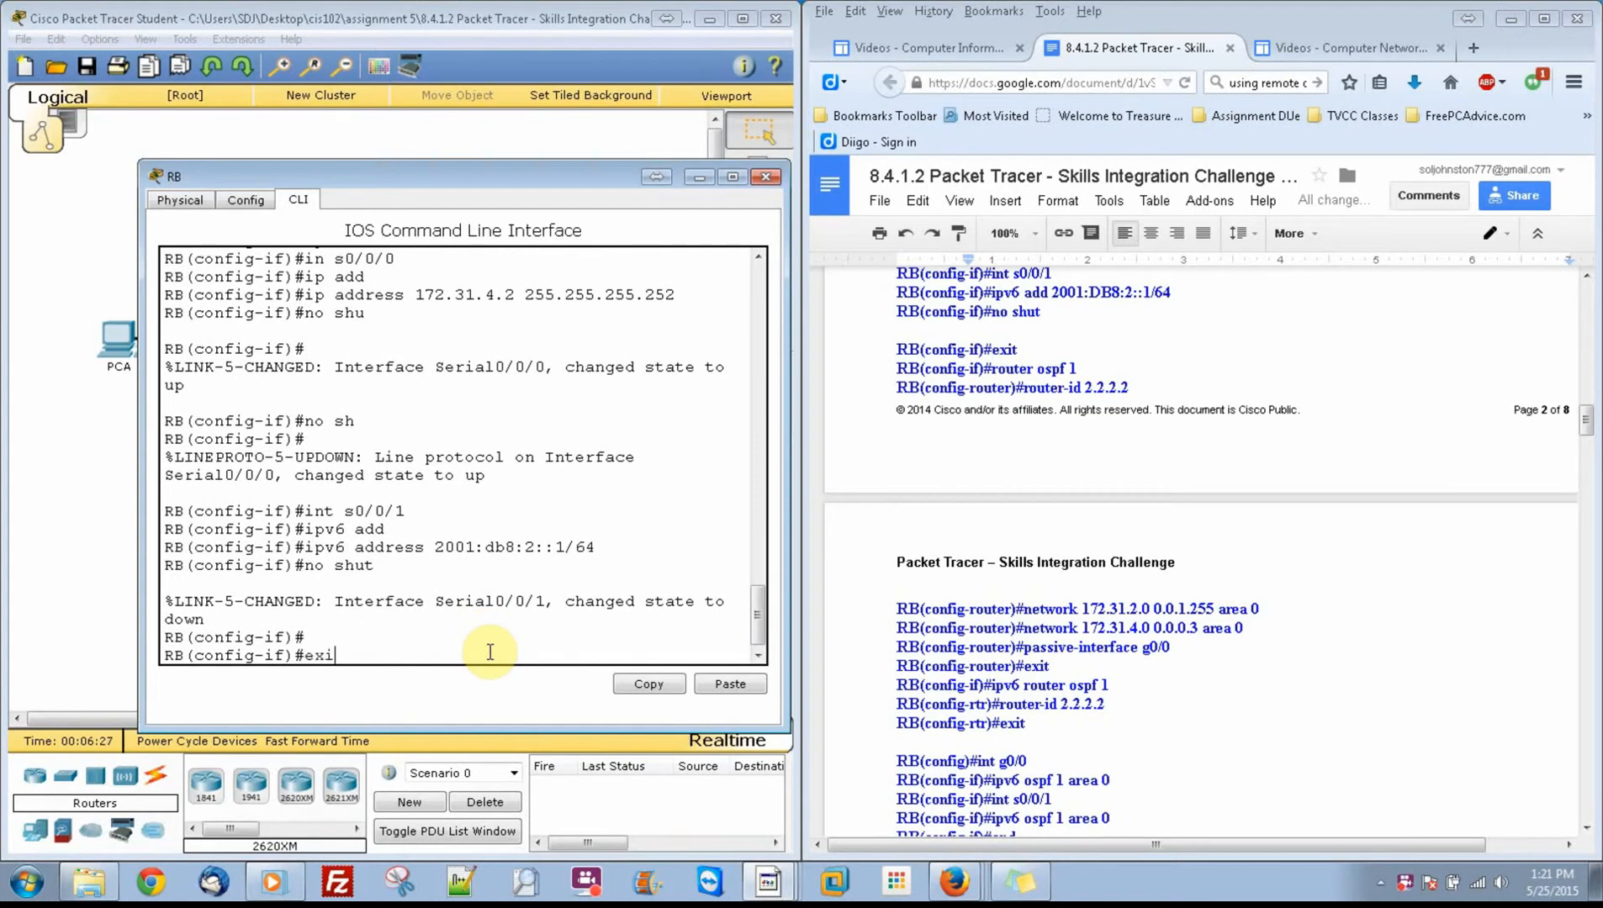
key("Return")
type("route")
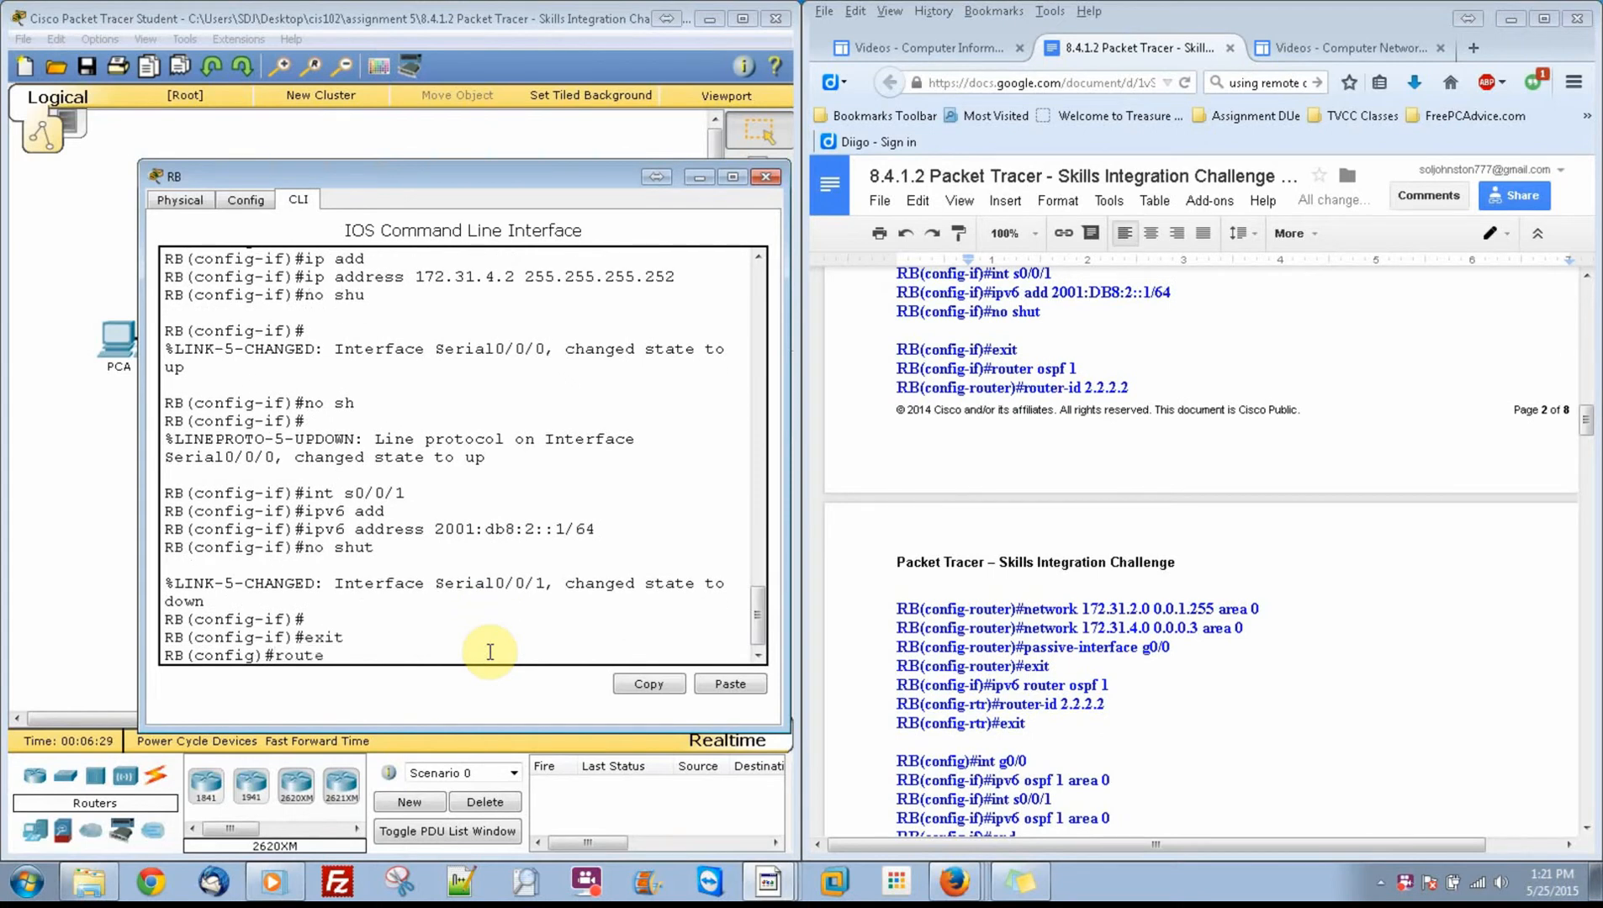
type("r ospf 1")
key("Return")
type("router")
key("Tab")
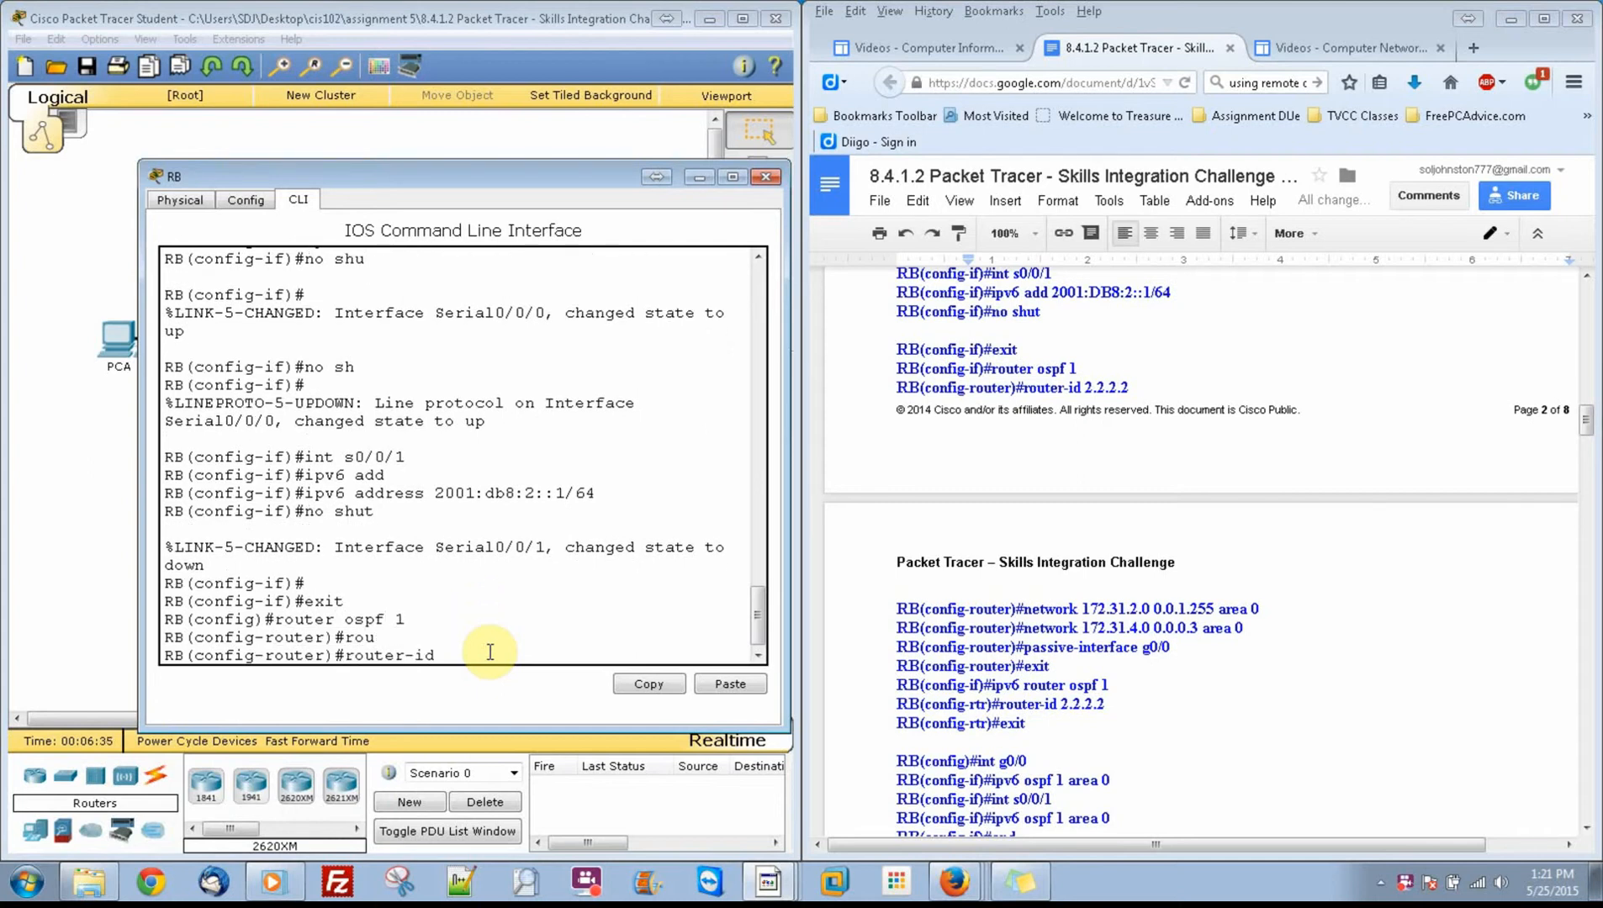
type("2.2.2.2")
key("Return")
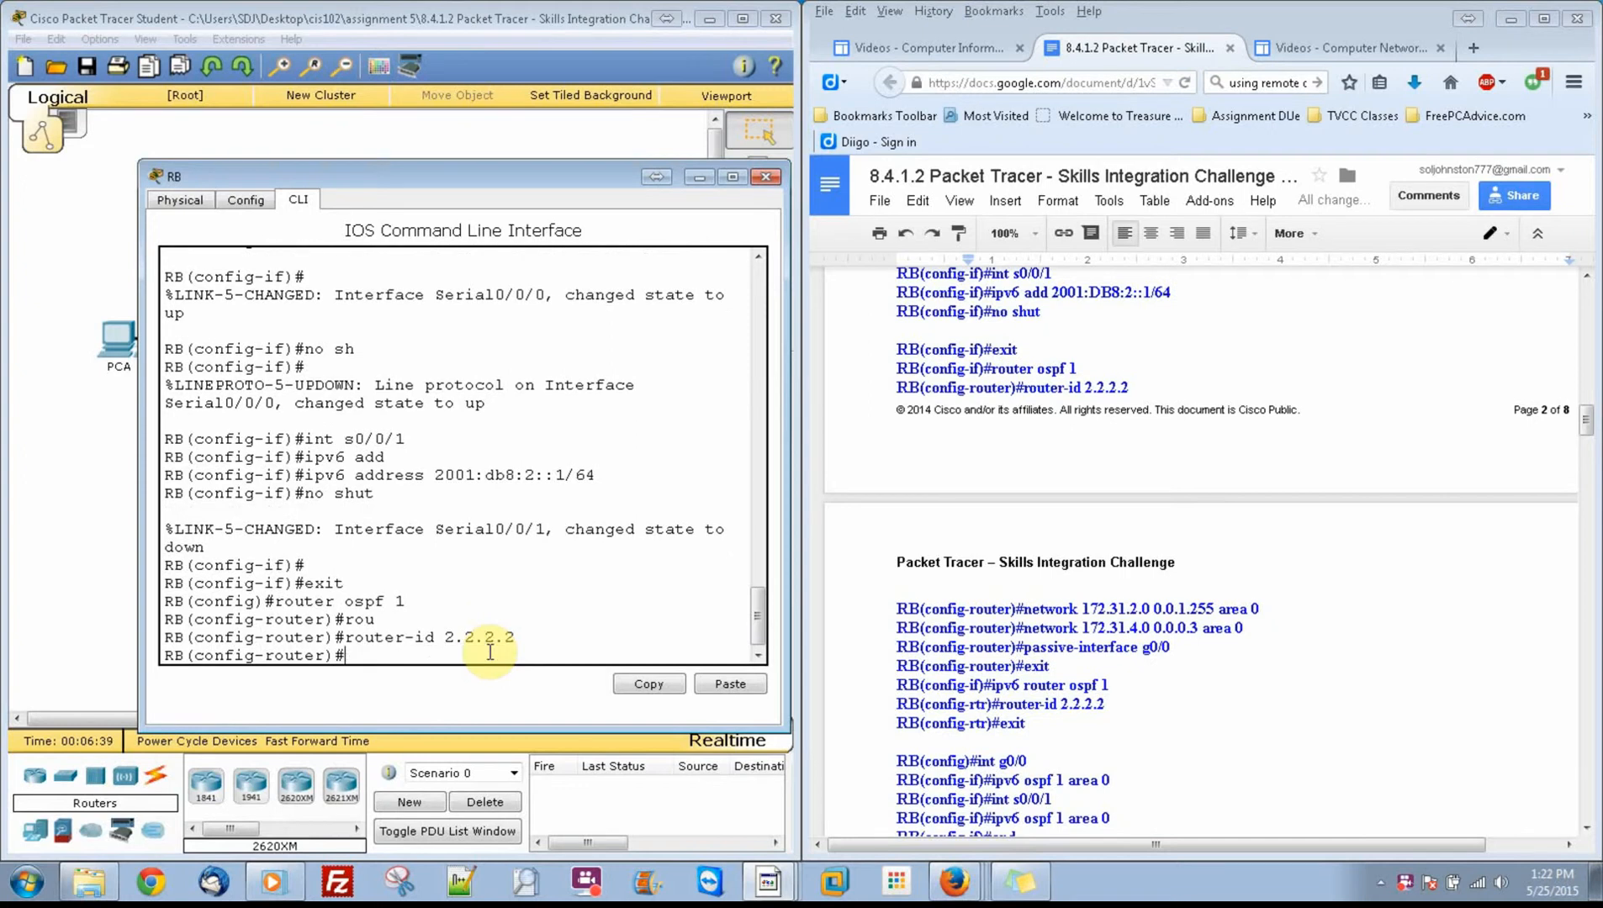
Step: Advertise network 172.31.2.0 with wildcard mask 0.0.1.255 in area 0 of RB's OSPF process
type("network 172.31.2.0 0.0.1.255 area 0")
key("Return")
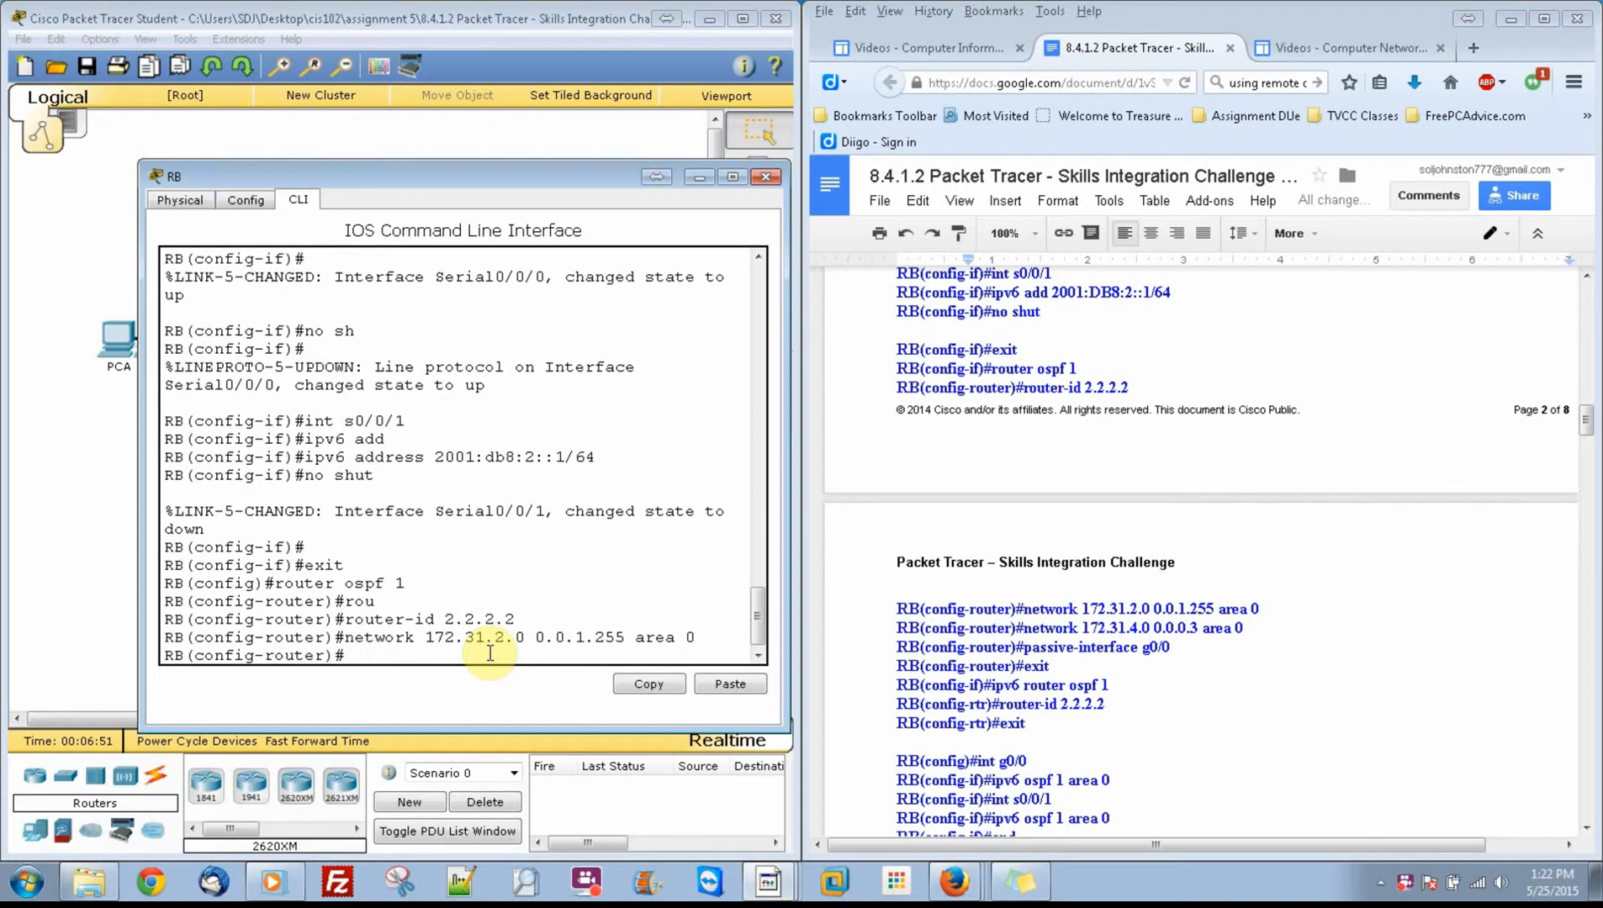
Step: Advertise network 172.31.4.0 with wildcard mask 0.0.0.3 in area 0 of RB's OSPF process
left_click_drag(1594, 427, 1594, 445)
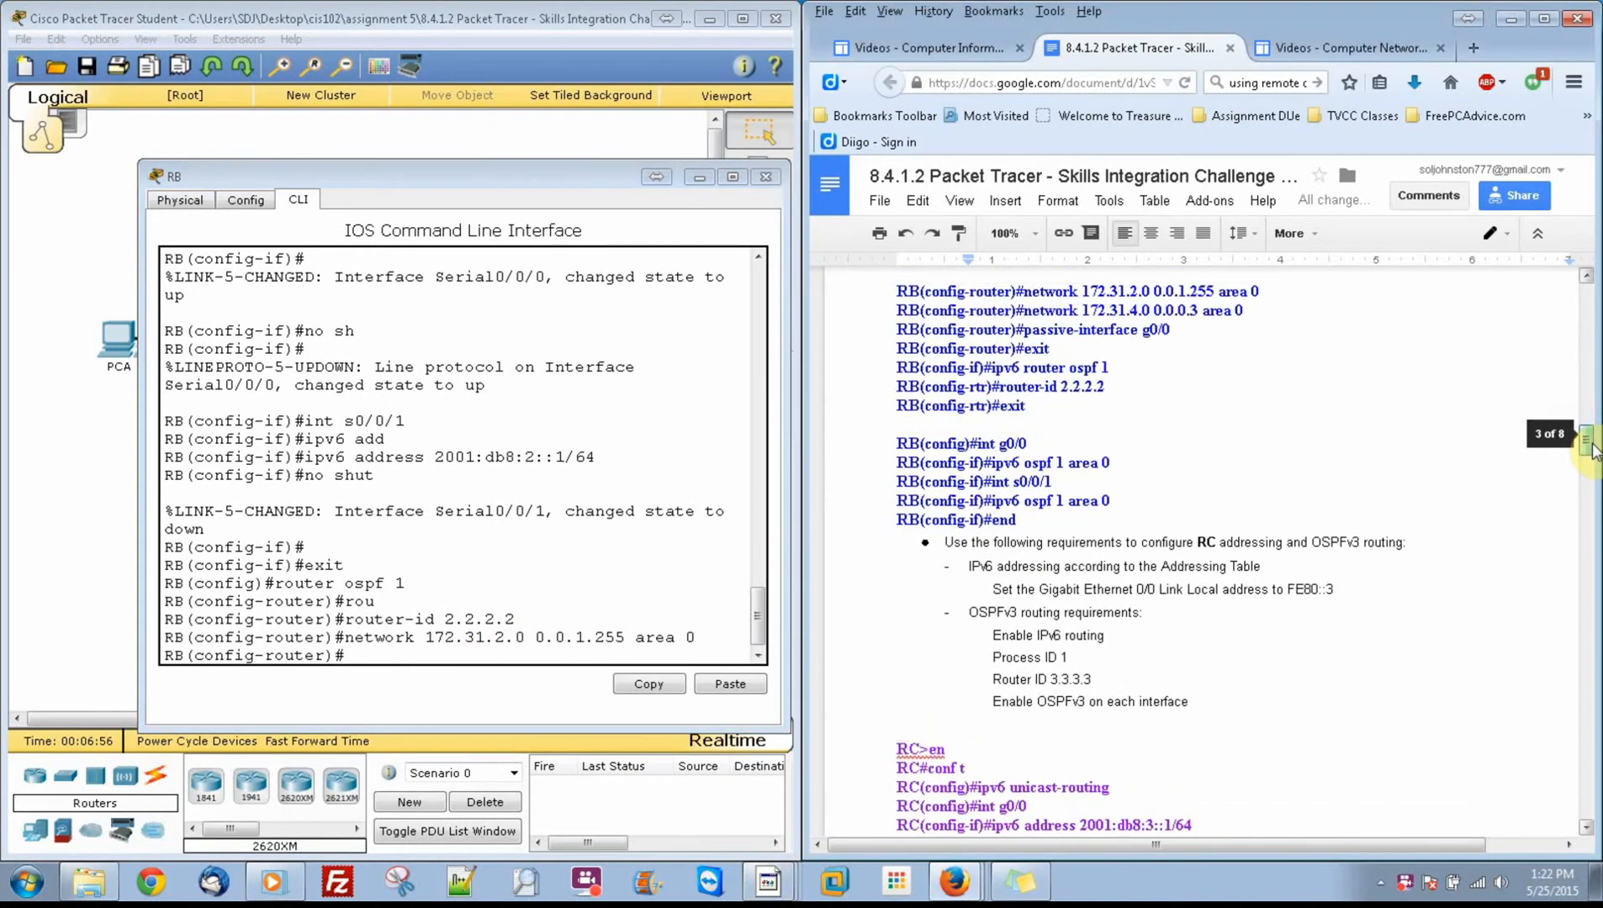
left_click(574, 660)
type("netw")
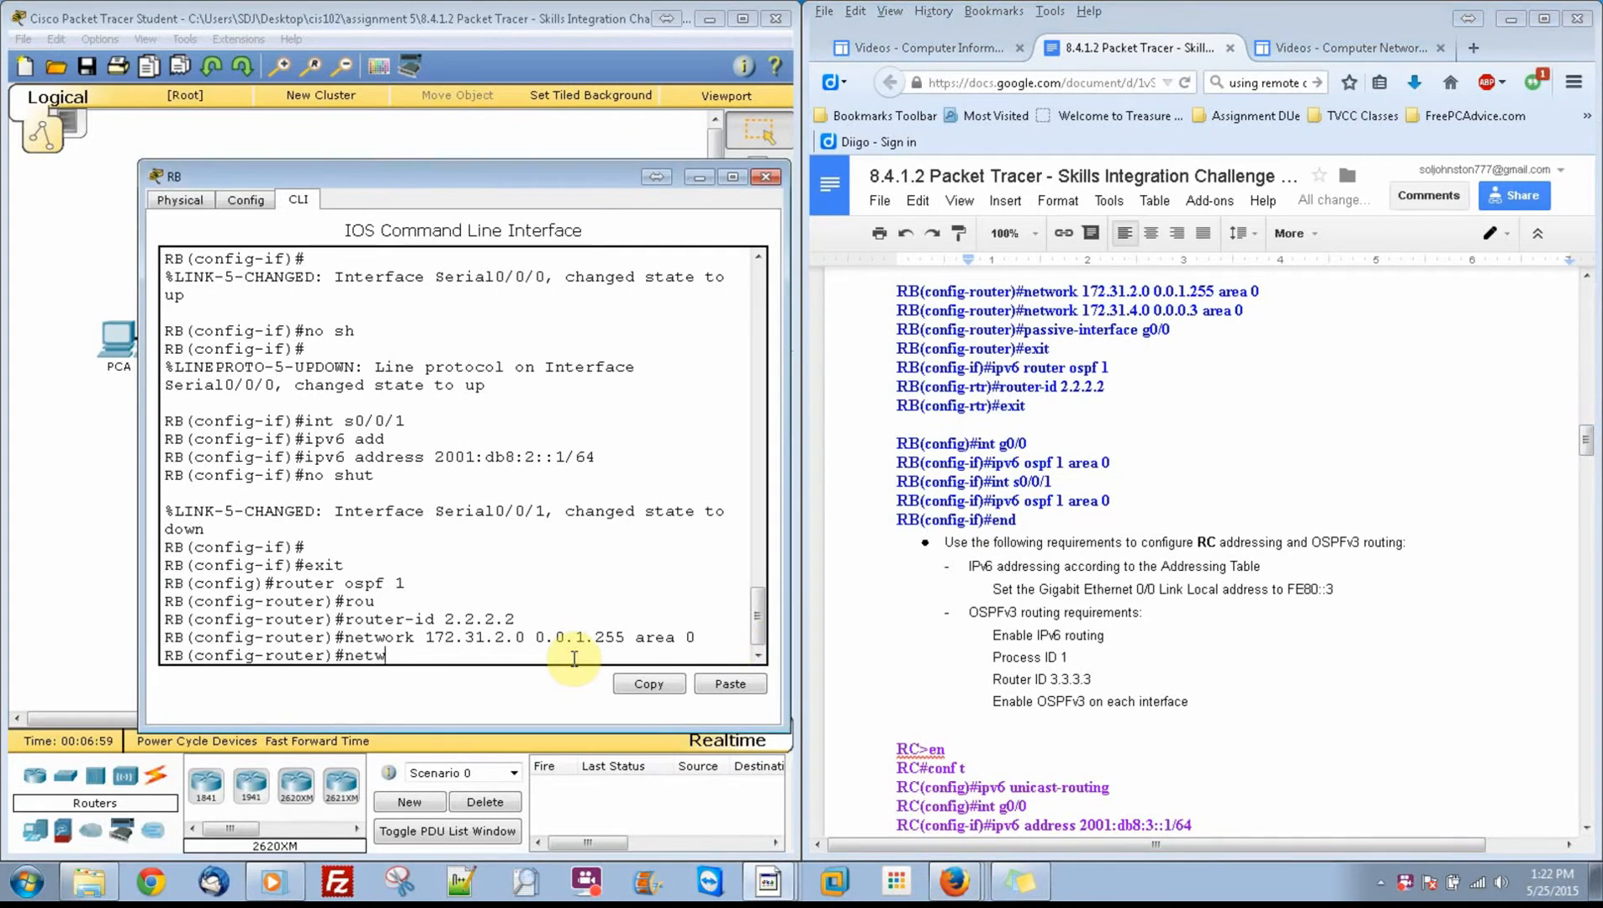
type("ork 172.31.4.0 0.0.0.3 area 0")
key("Return")
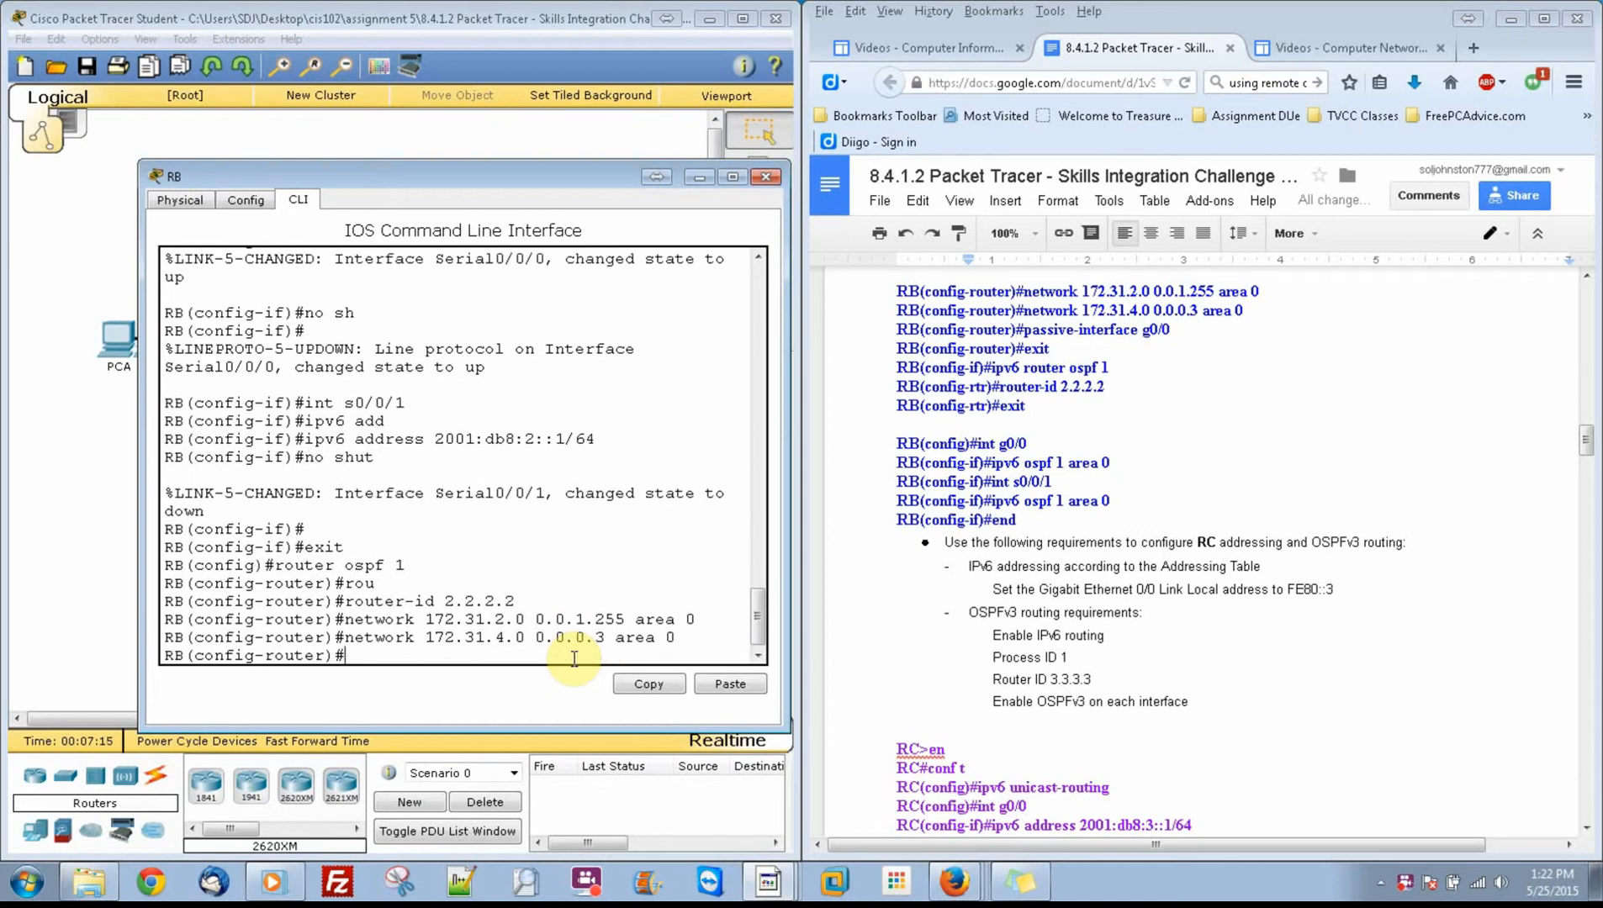
Step: Make g0/0 a passive interface in RB's OSPF process
type("pass")
key("BackSpace")
key("BackSpace")
key("BackSpace")
key("BackSpace")
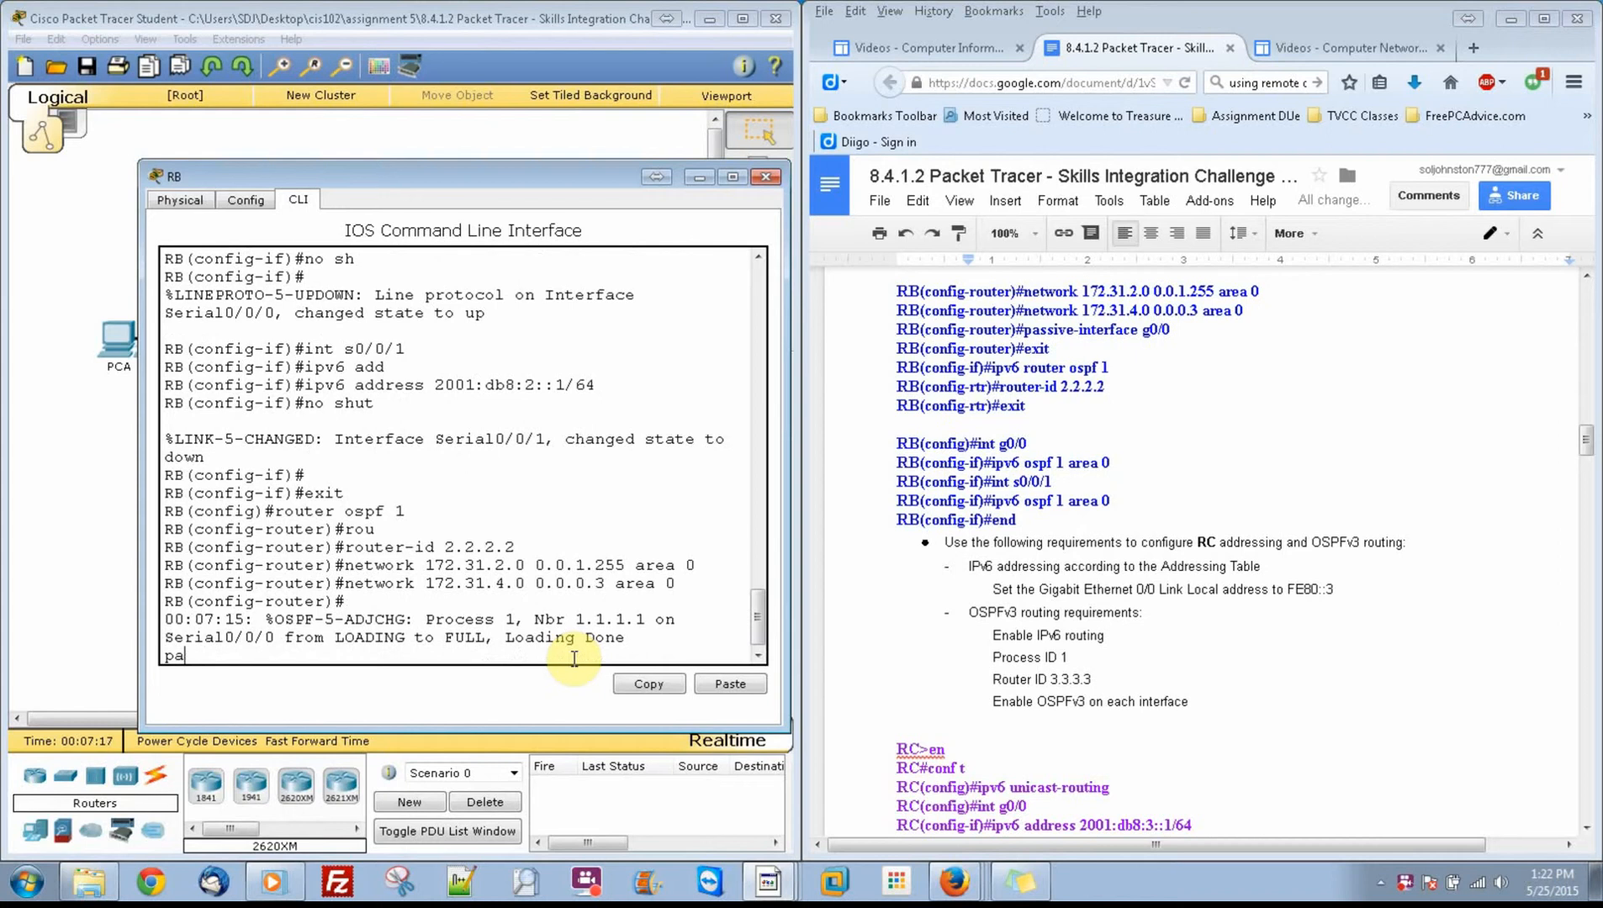
type("pass")
key("Tab")
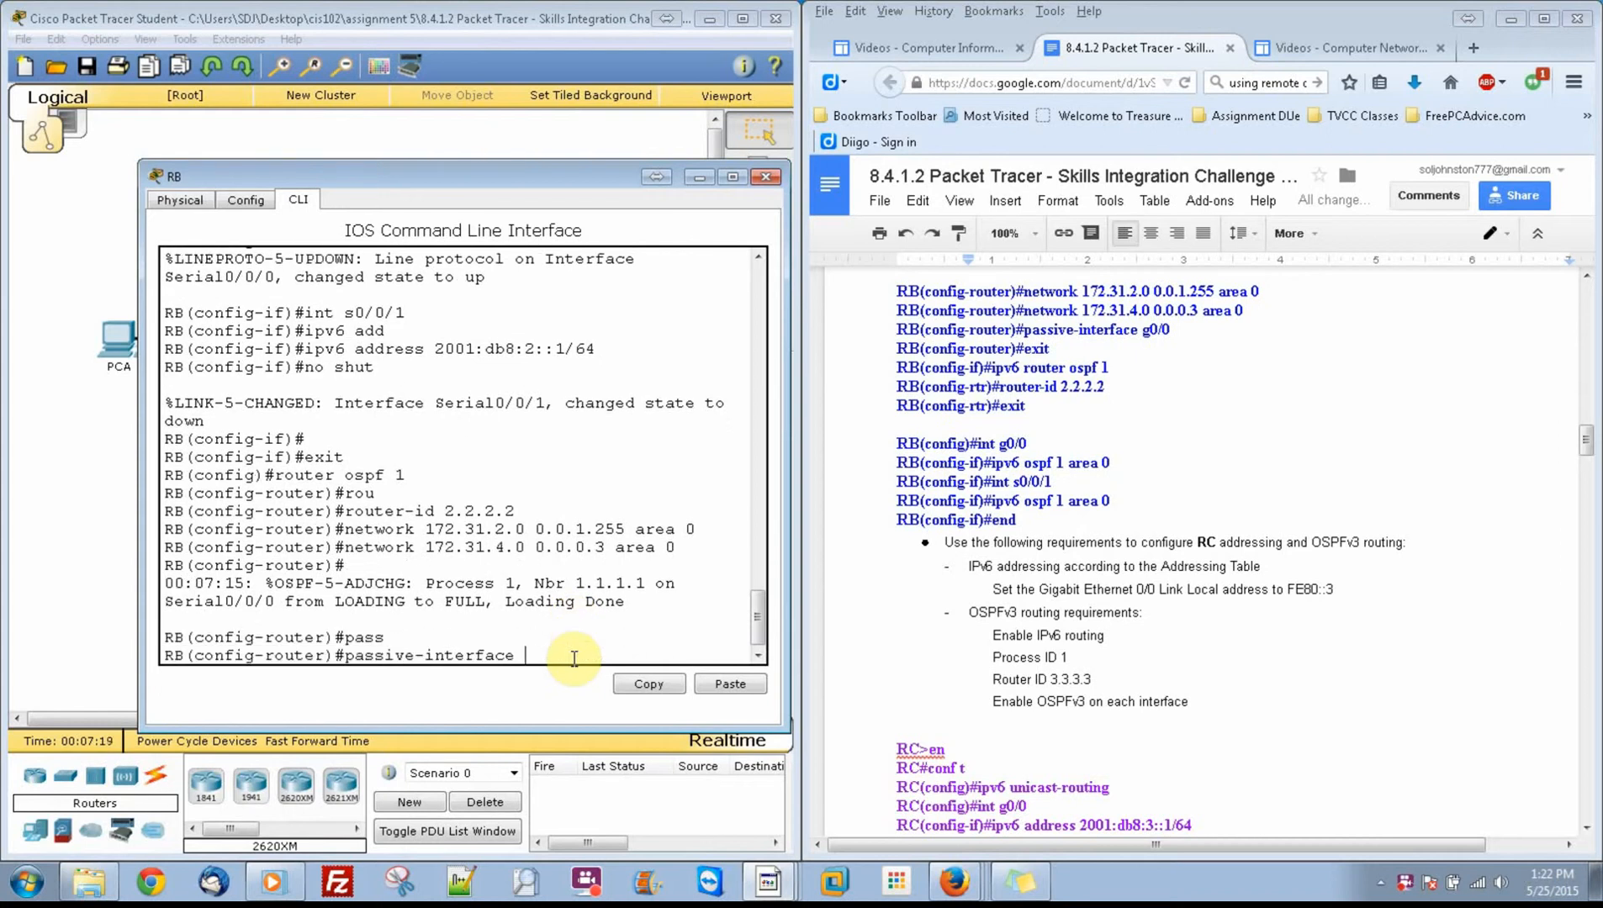
type("g0/0")
key("Return")
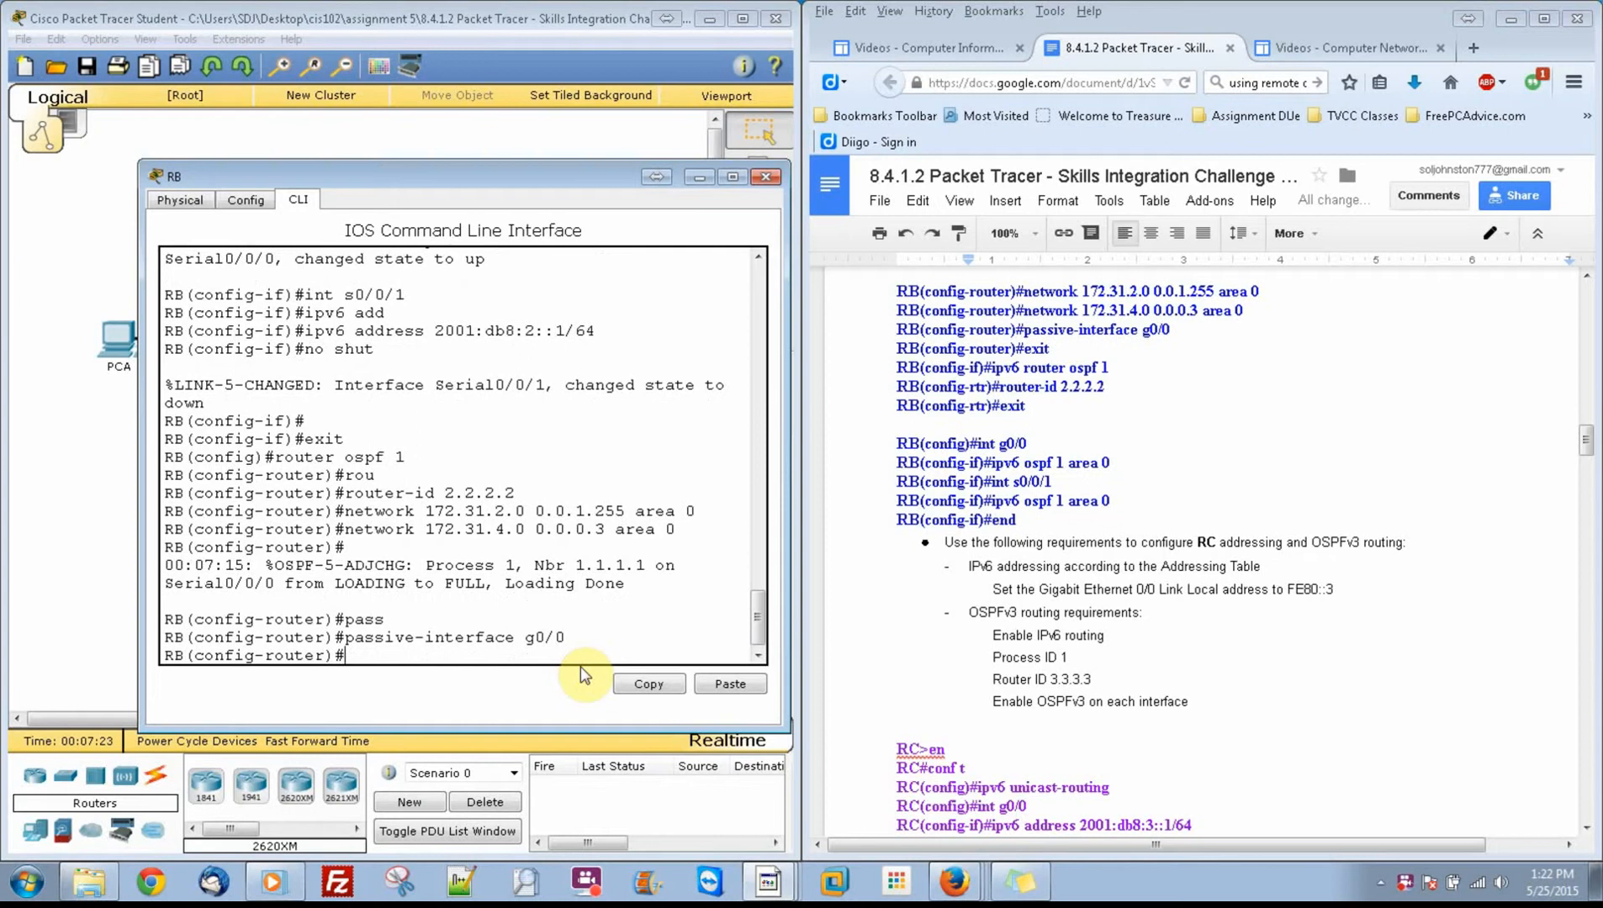
Step: Leave RB's IPv4 OSPF configuration and start IPv6 OSPF process 1 on RB
type("exit")
key("Return")
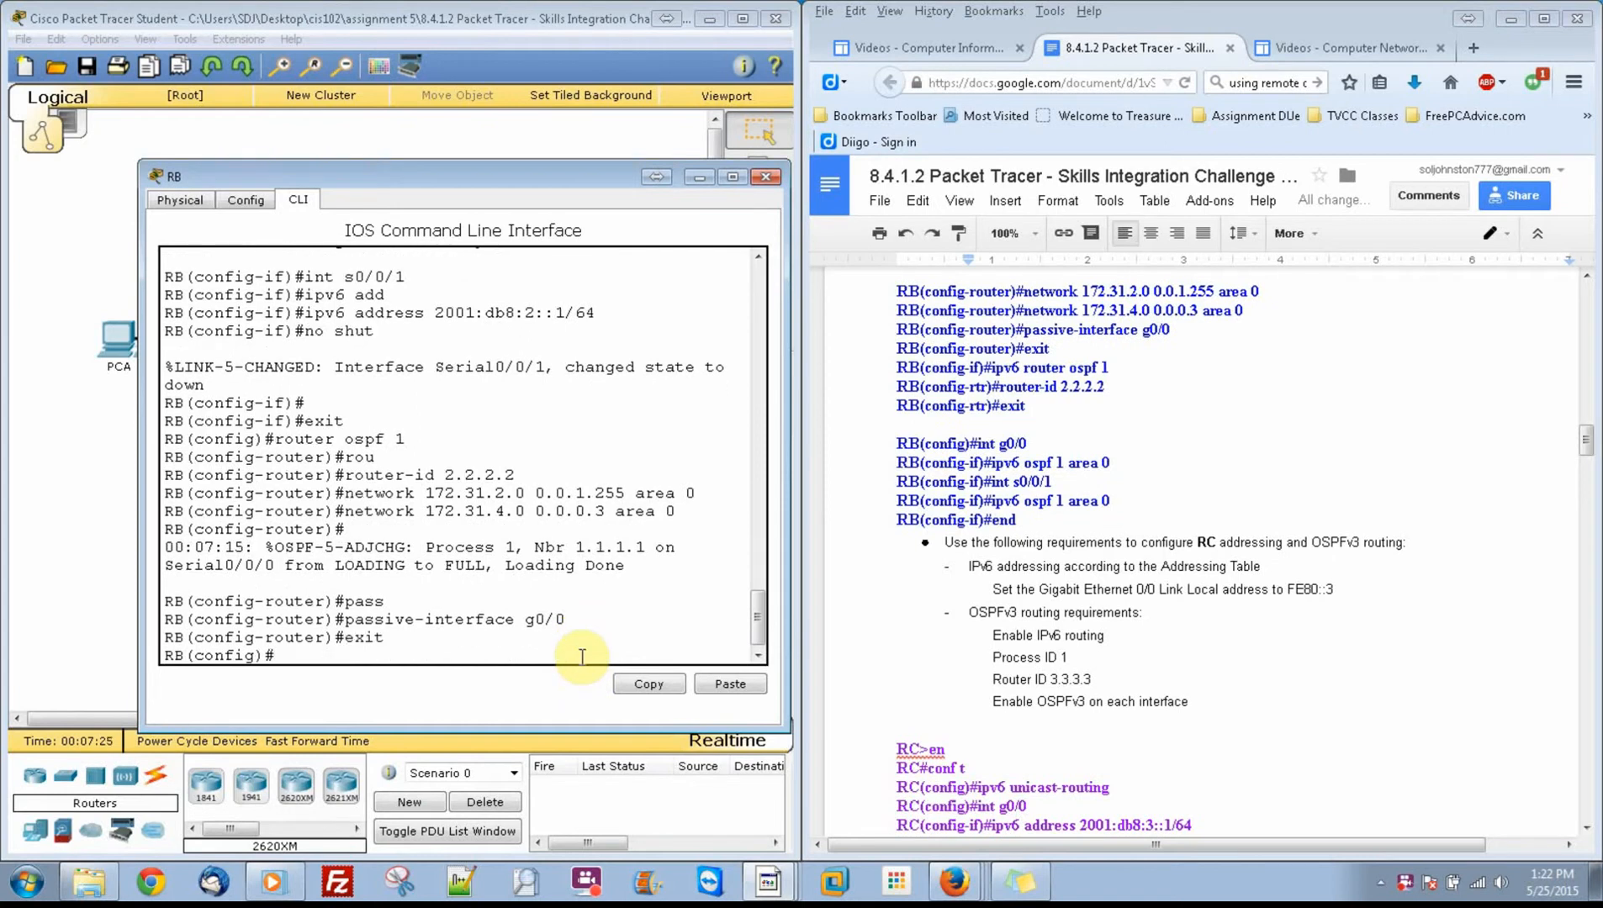
type("ipv6 ospf 1router")
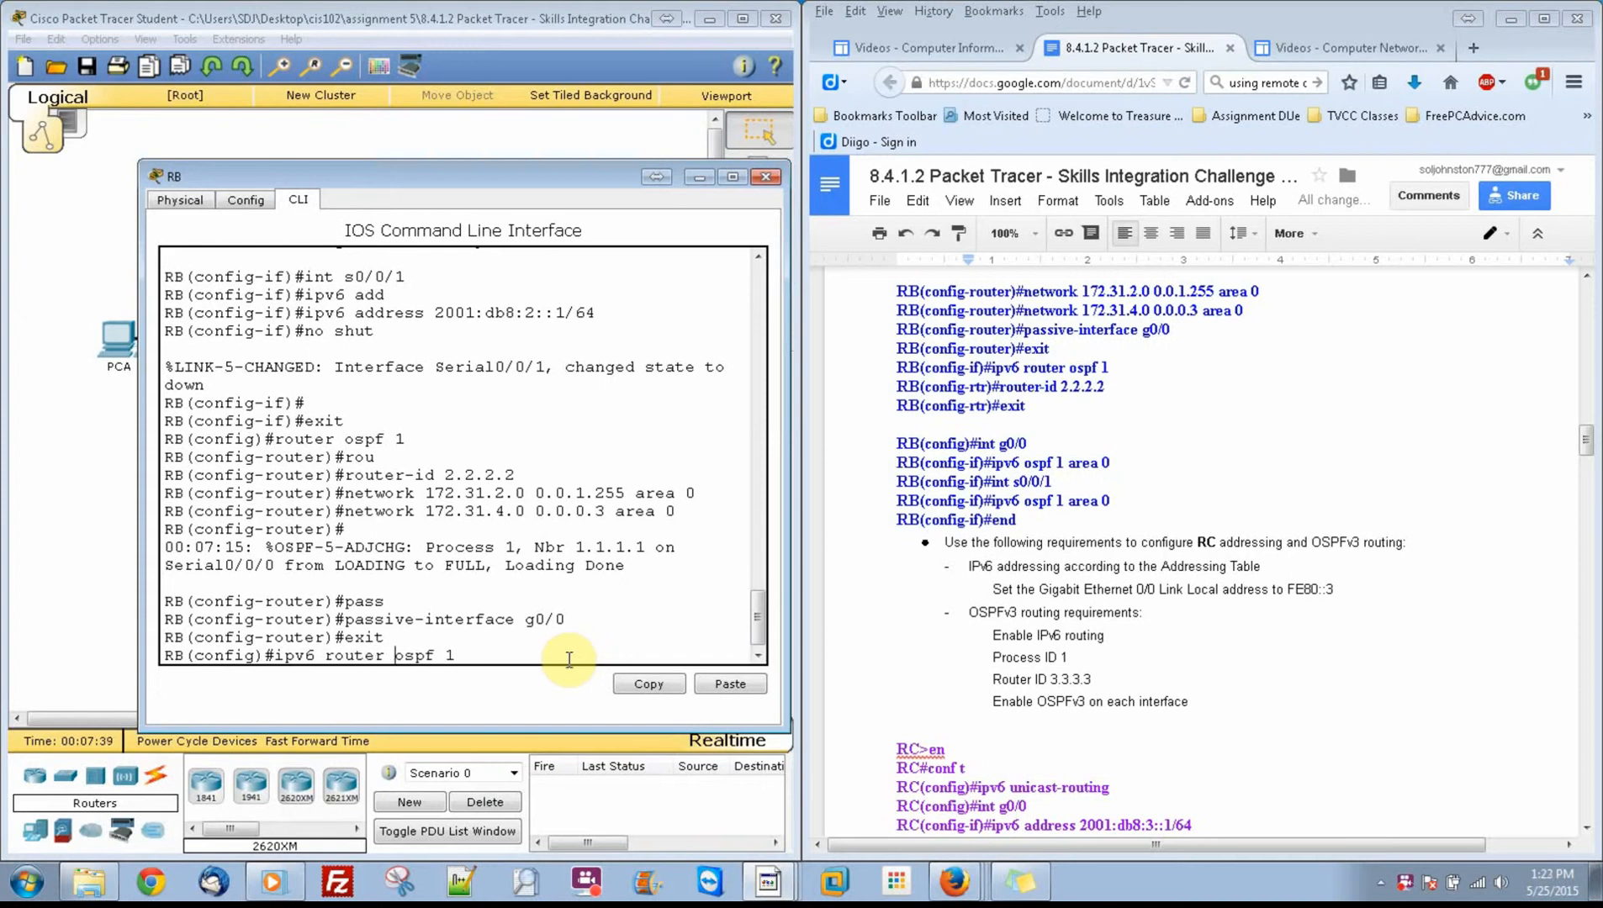
key("Return")
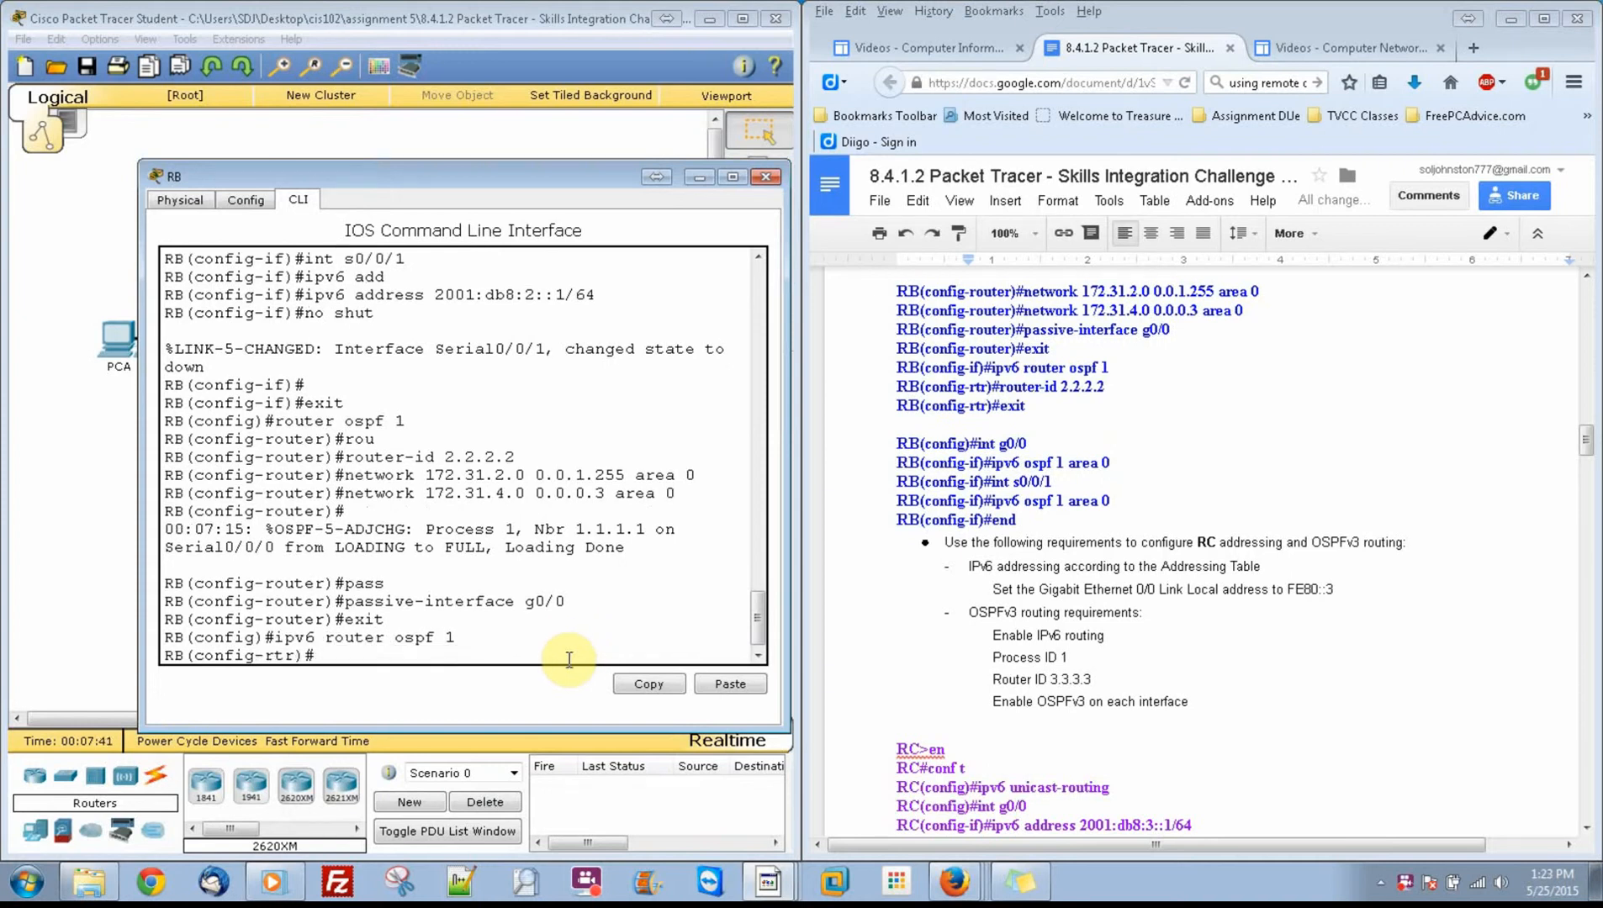
Step: Set the router ID of RB's IPv6 OSPF process to 2.2.2.2 and return to global configuration mode
type("rou")
key("Tab")
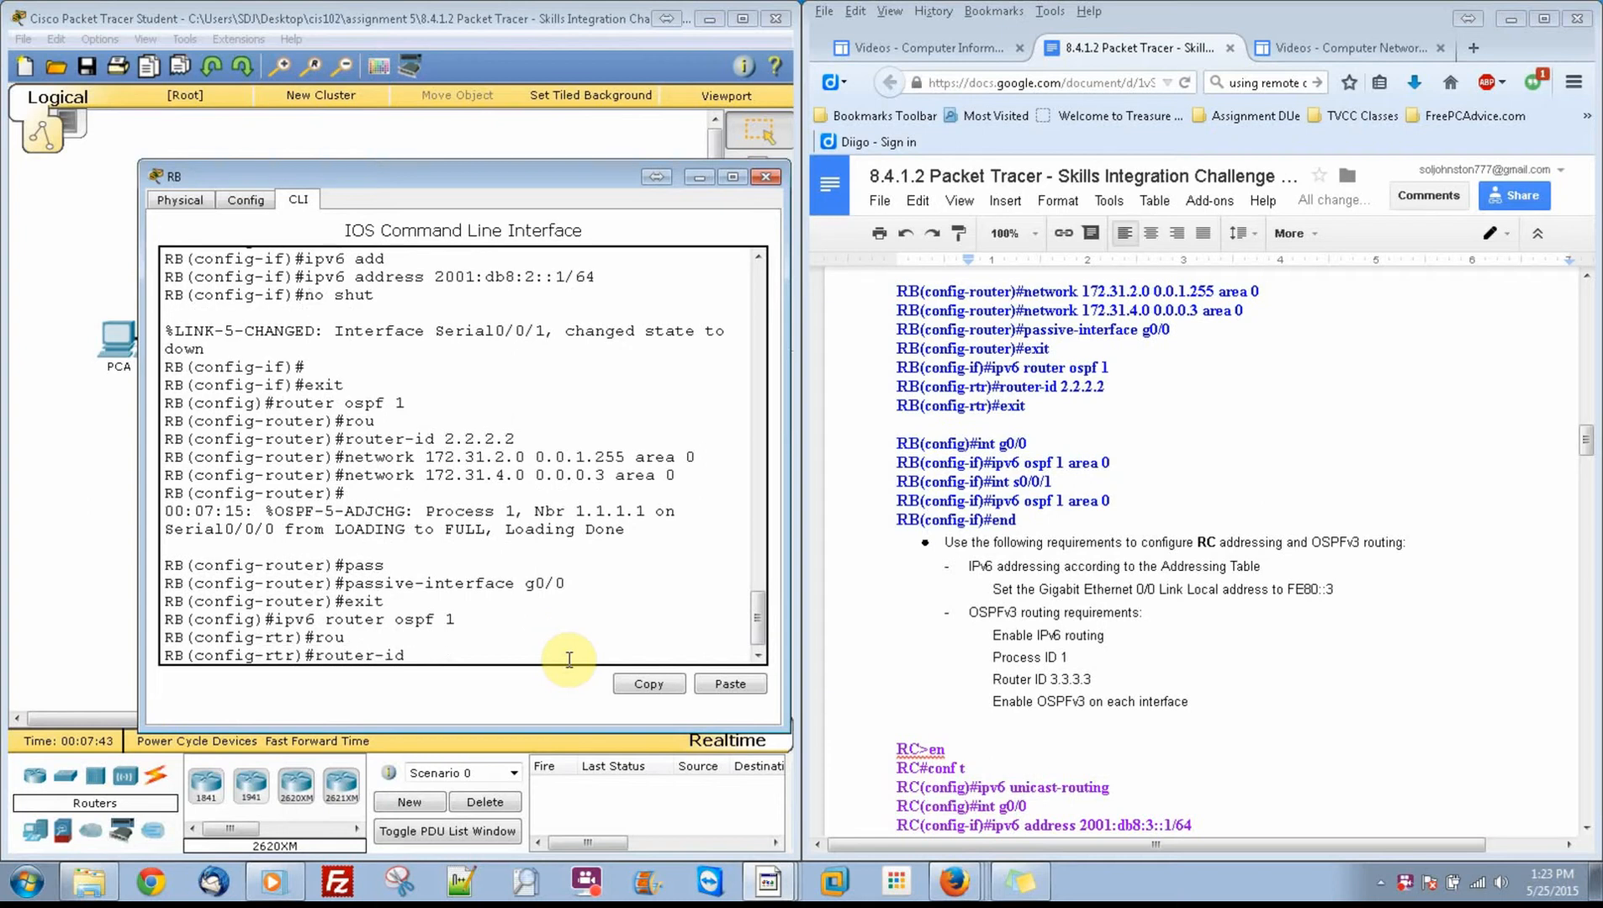
type("2.2.2.2")
key("Return")
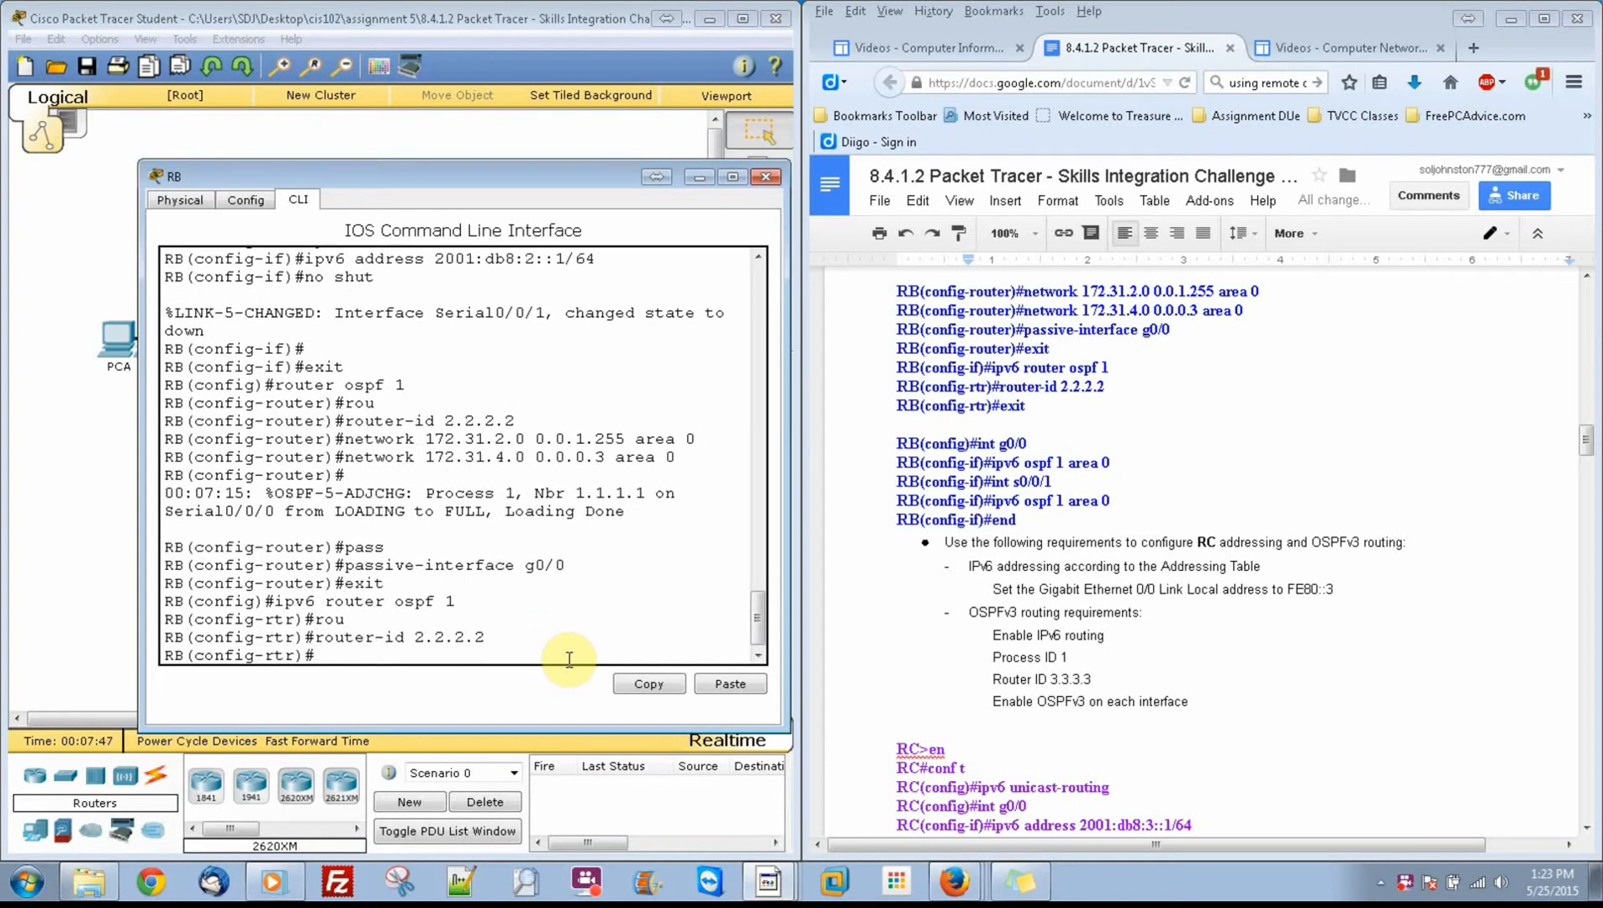
type("exit")
key("Return")
Step: Enable IPv6 OSPF process 1 in area 0 on RB's interface g0/0
type("in")
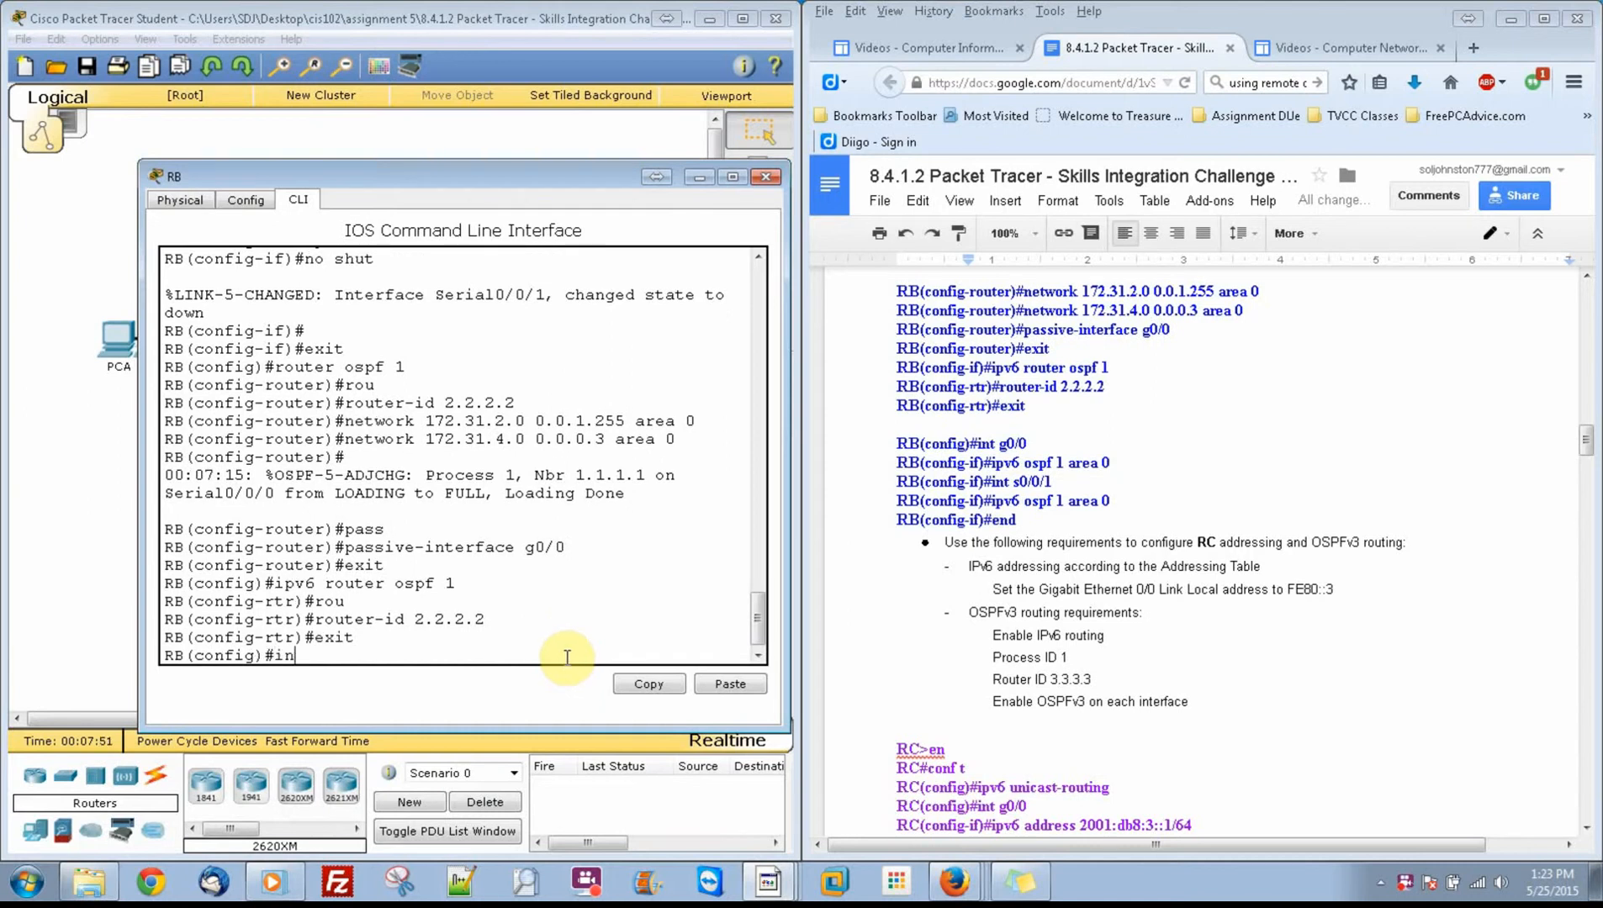
type(" g0/0")
key("Return")
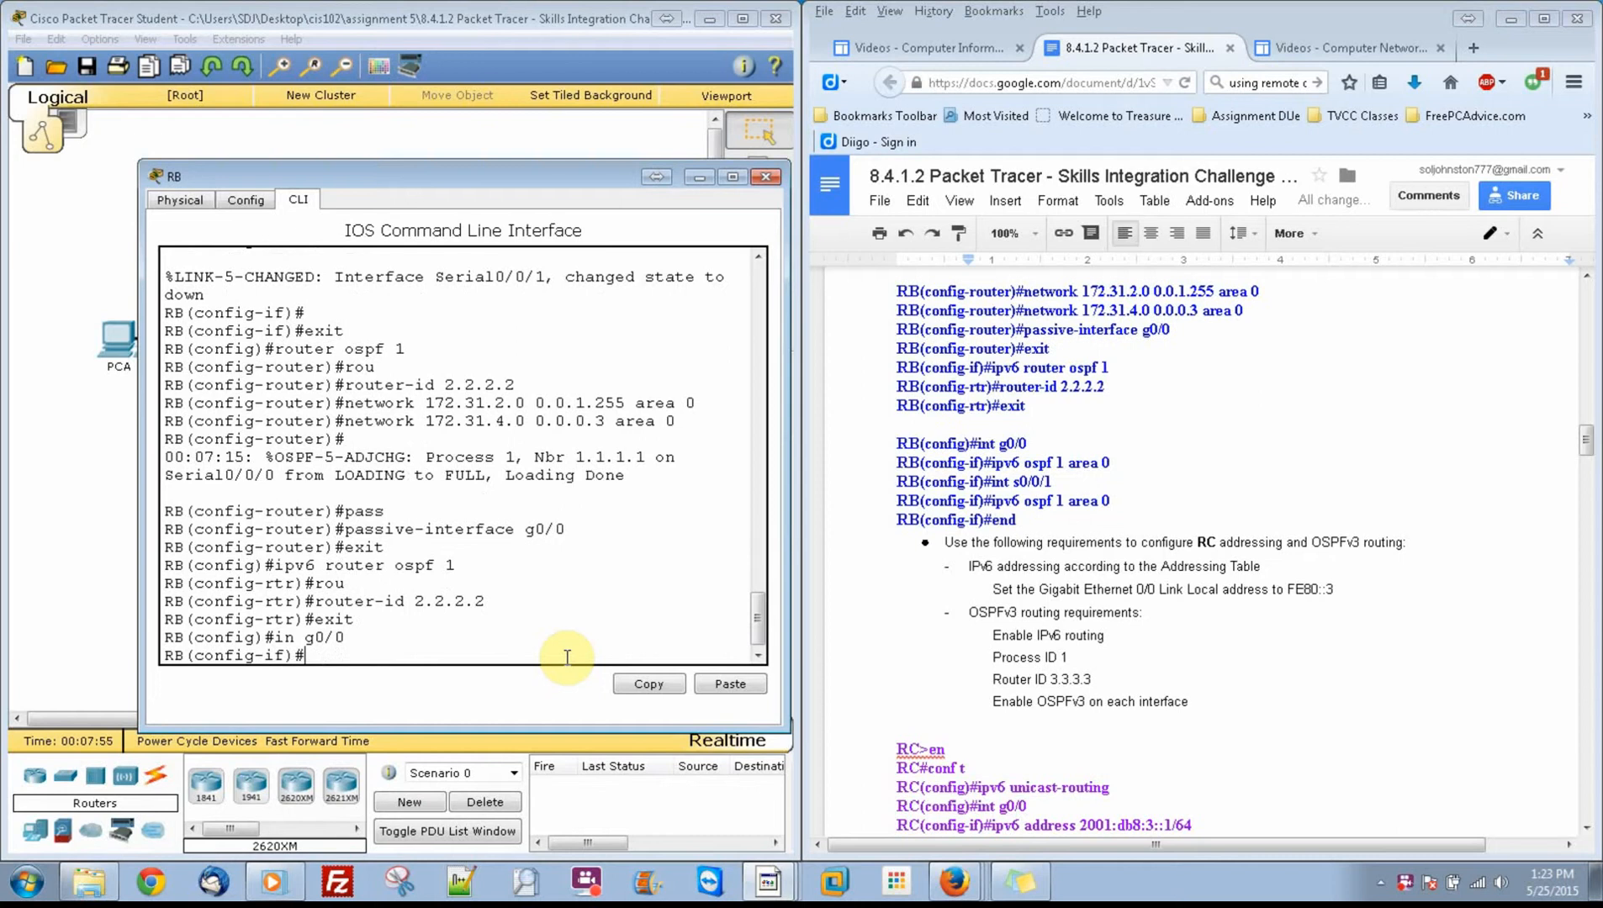
type("ipv6 ospf 1 area 0")
key("Return")
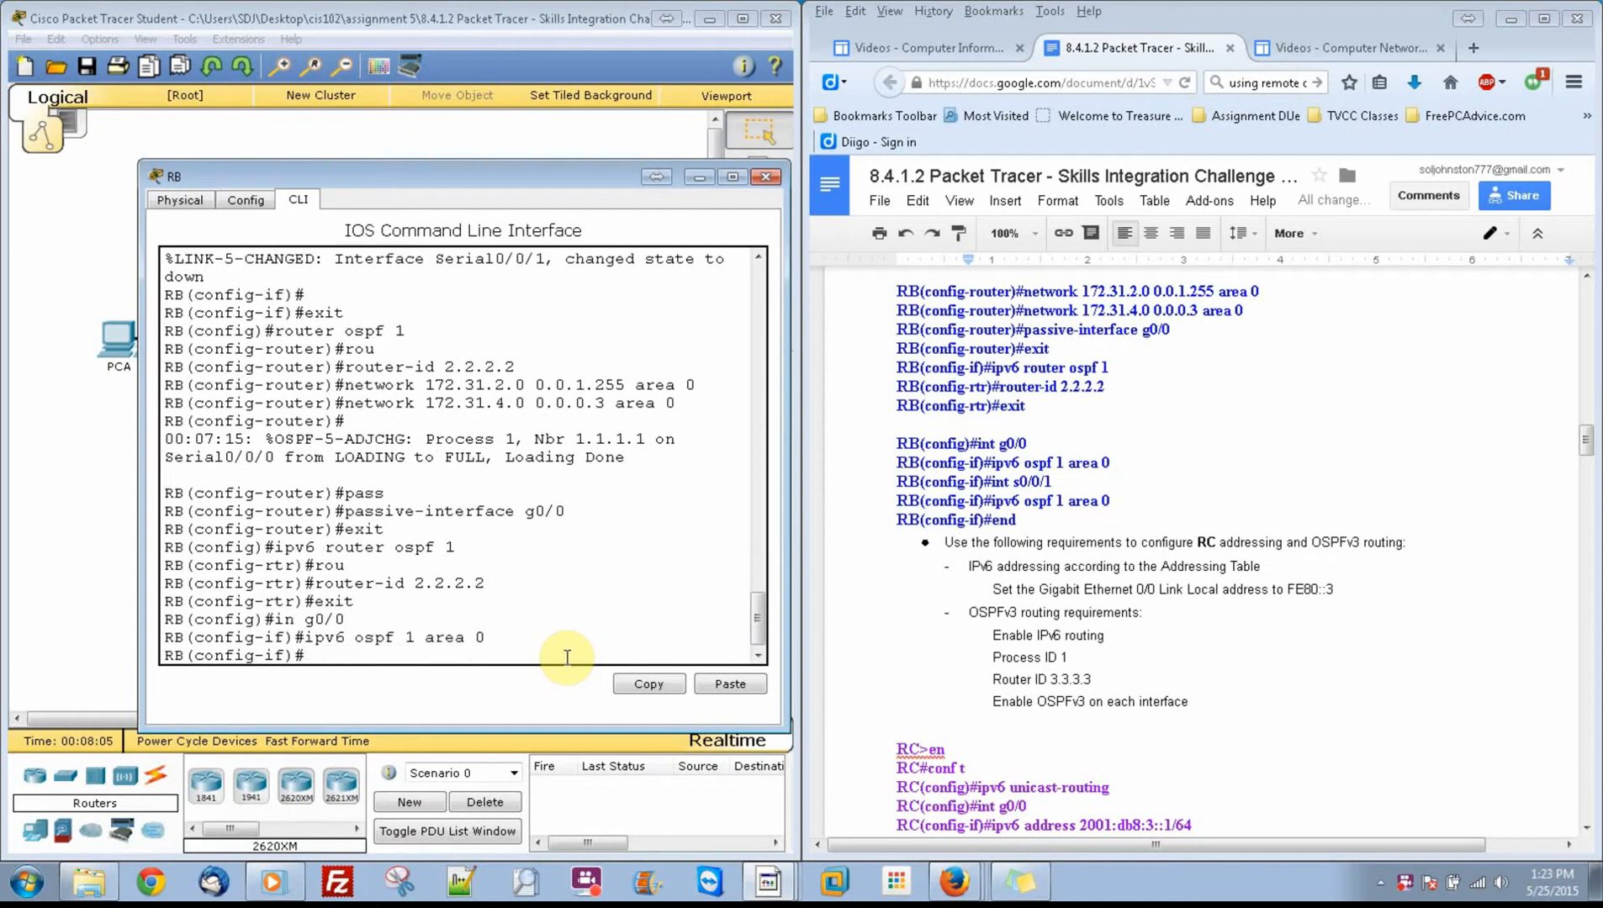
Step: Enable IPv6 OSPF process 1 in area 0 on RB's interface s0/0/1
type("int s0/0/1")
key("Return")
type("i")
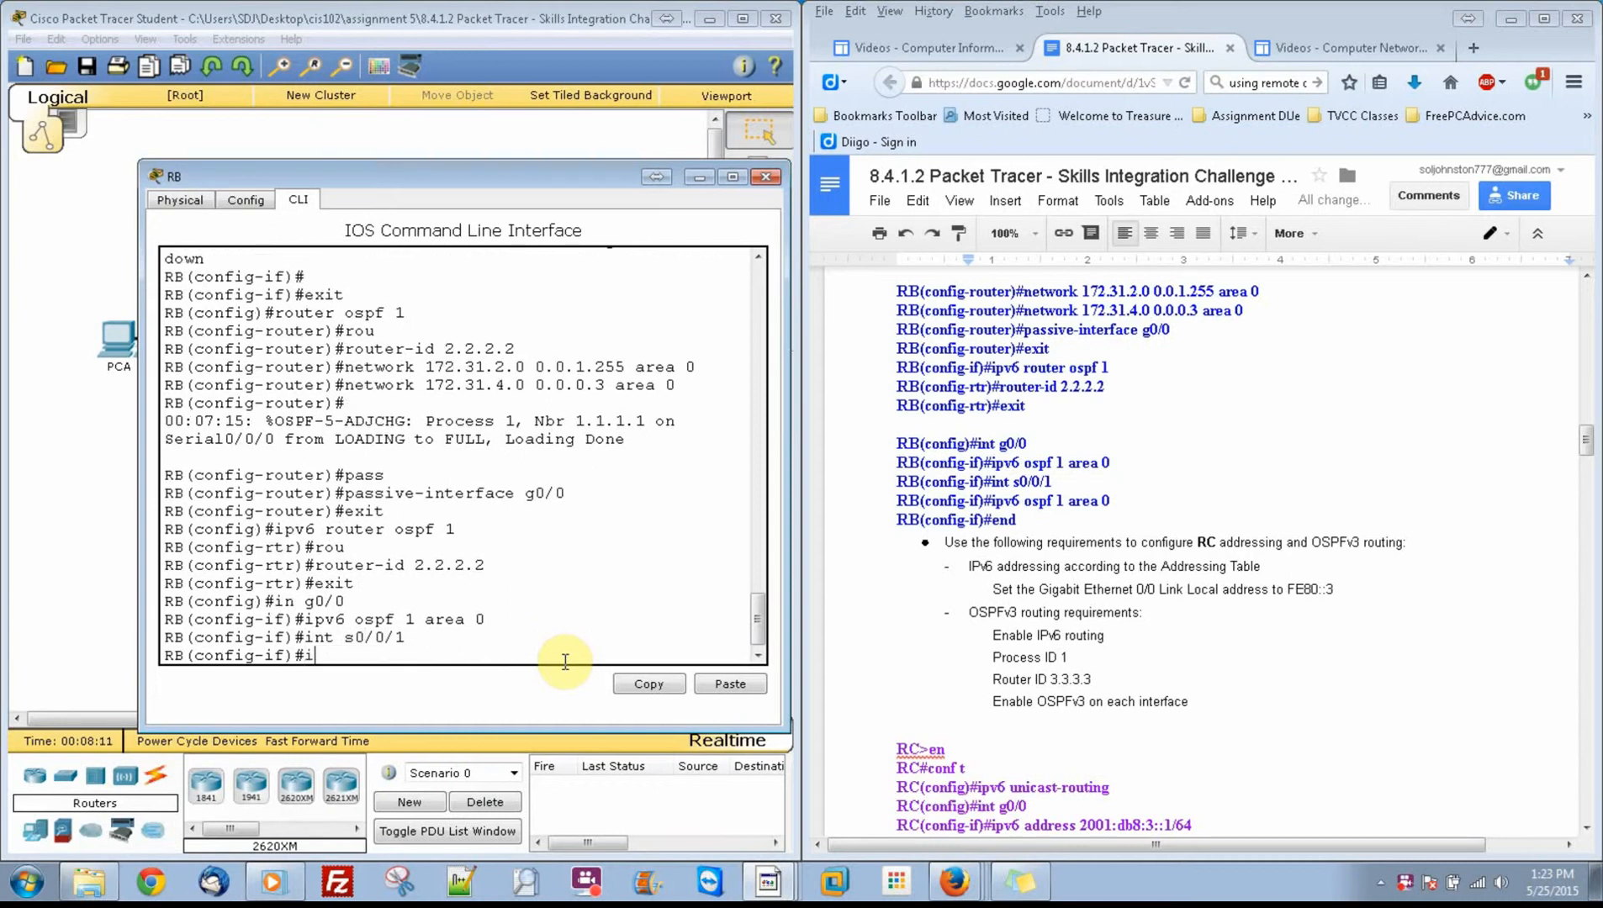
type("pv6 ospf 1 area 0")
key("Return")
Step: End configuration mode on RB and copy its running configuration to the startup configuration
type("e")
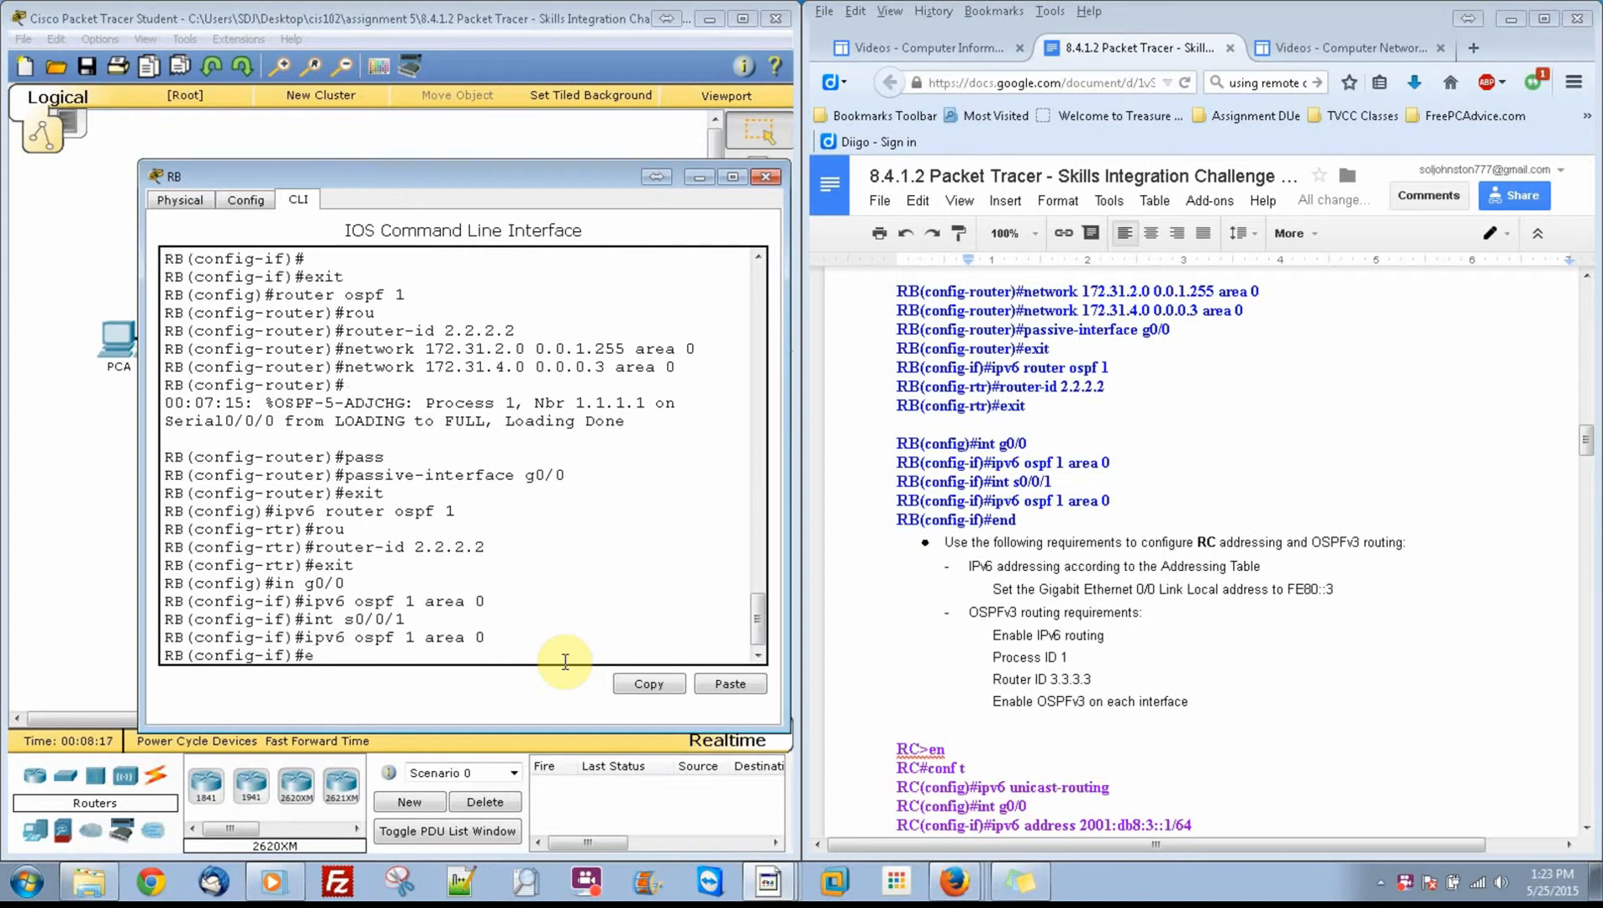
type("nd")
key("Return")
key("Return")
type("cop")
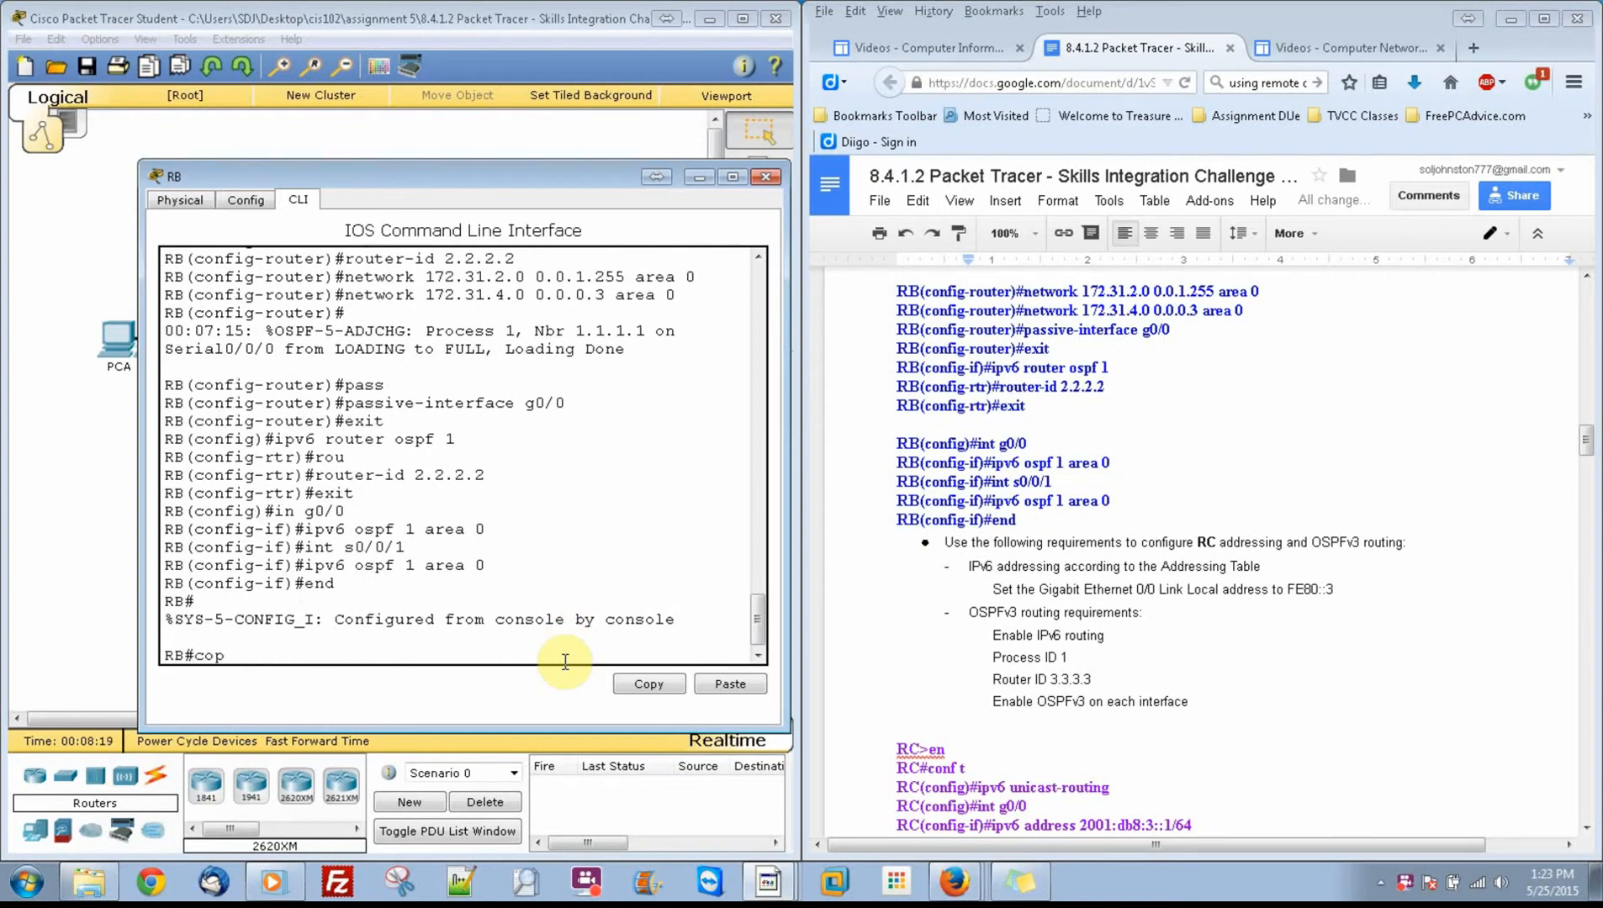
type("y run start")
key("Return")
key("Return")
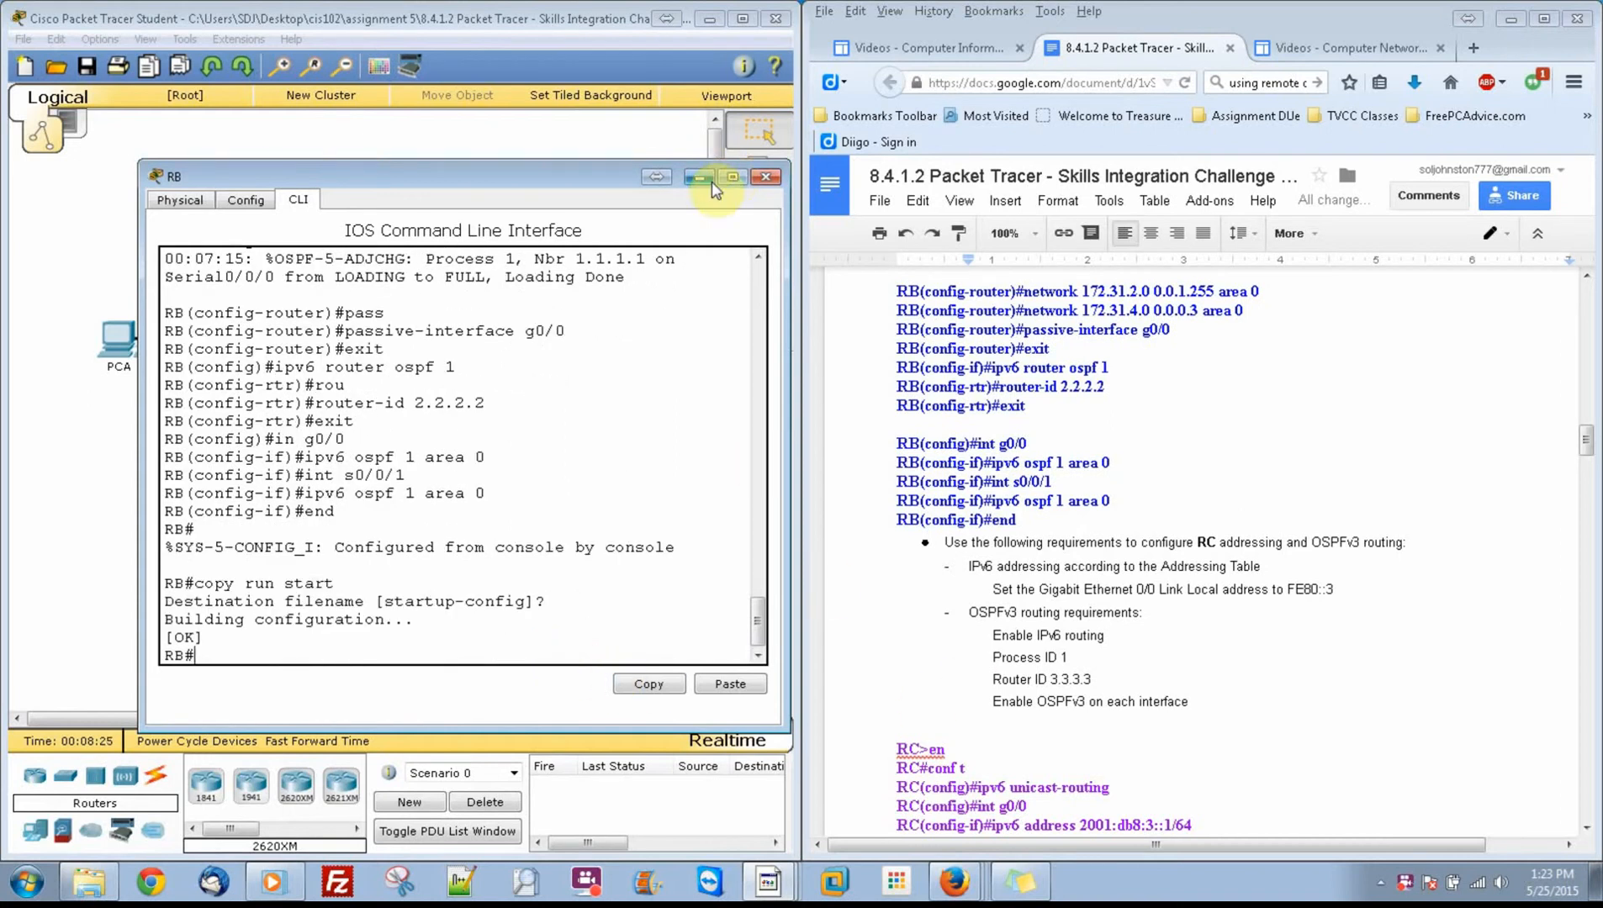
Step: Close RB's window, open router RC's command line, and enter global configuration mode
left_click(766, 177)
left_click(461, 341)
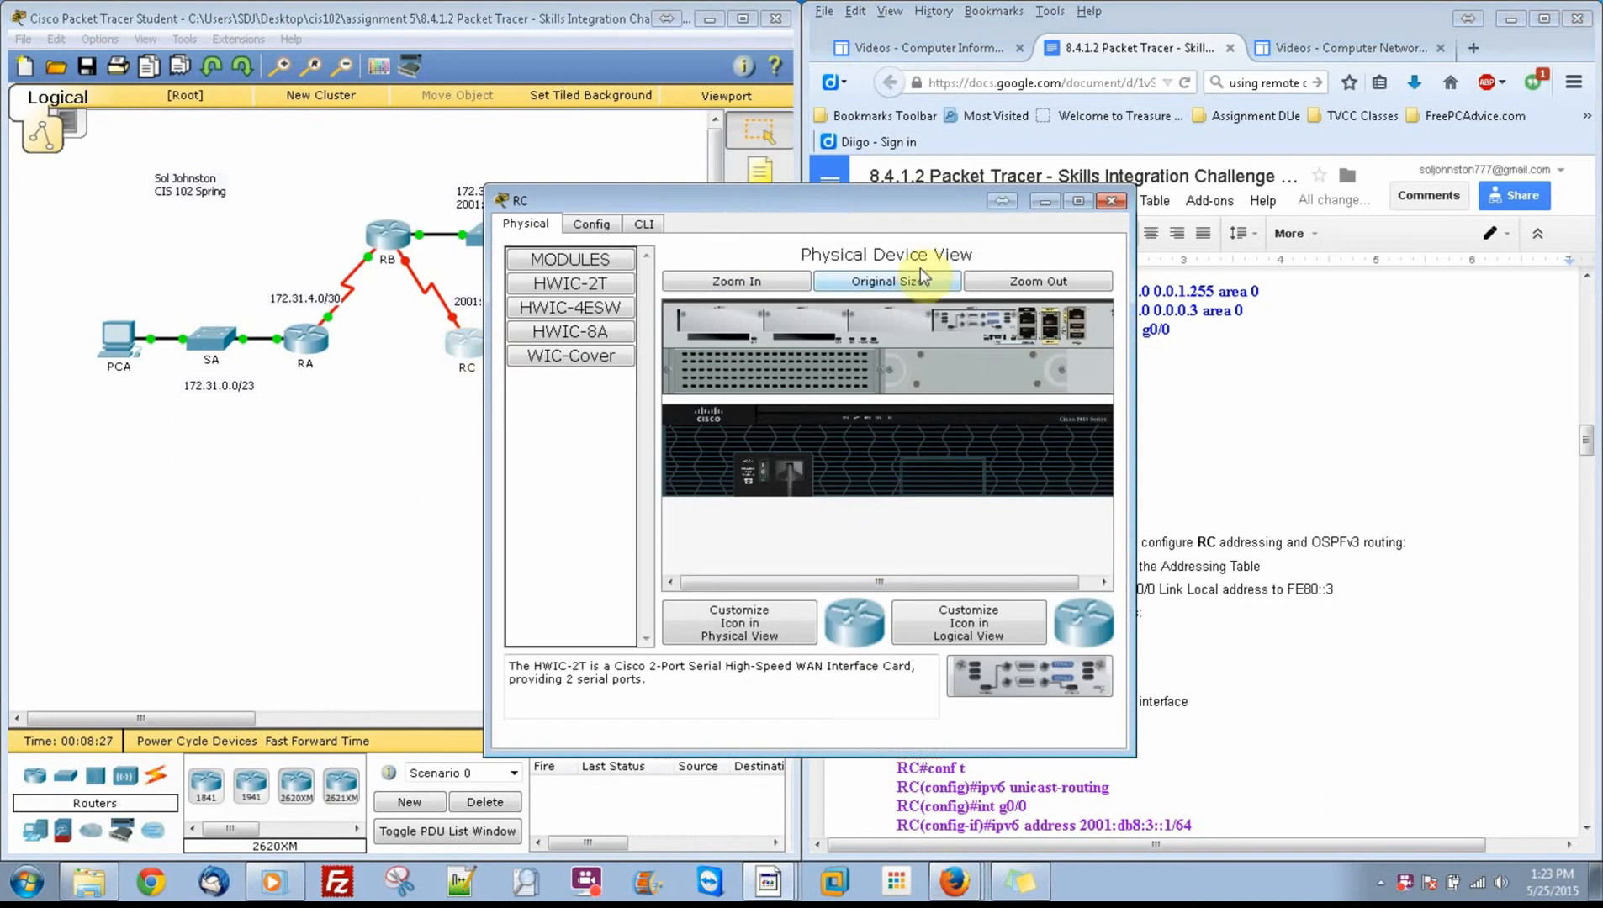
left_click(656, 224)
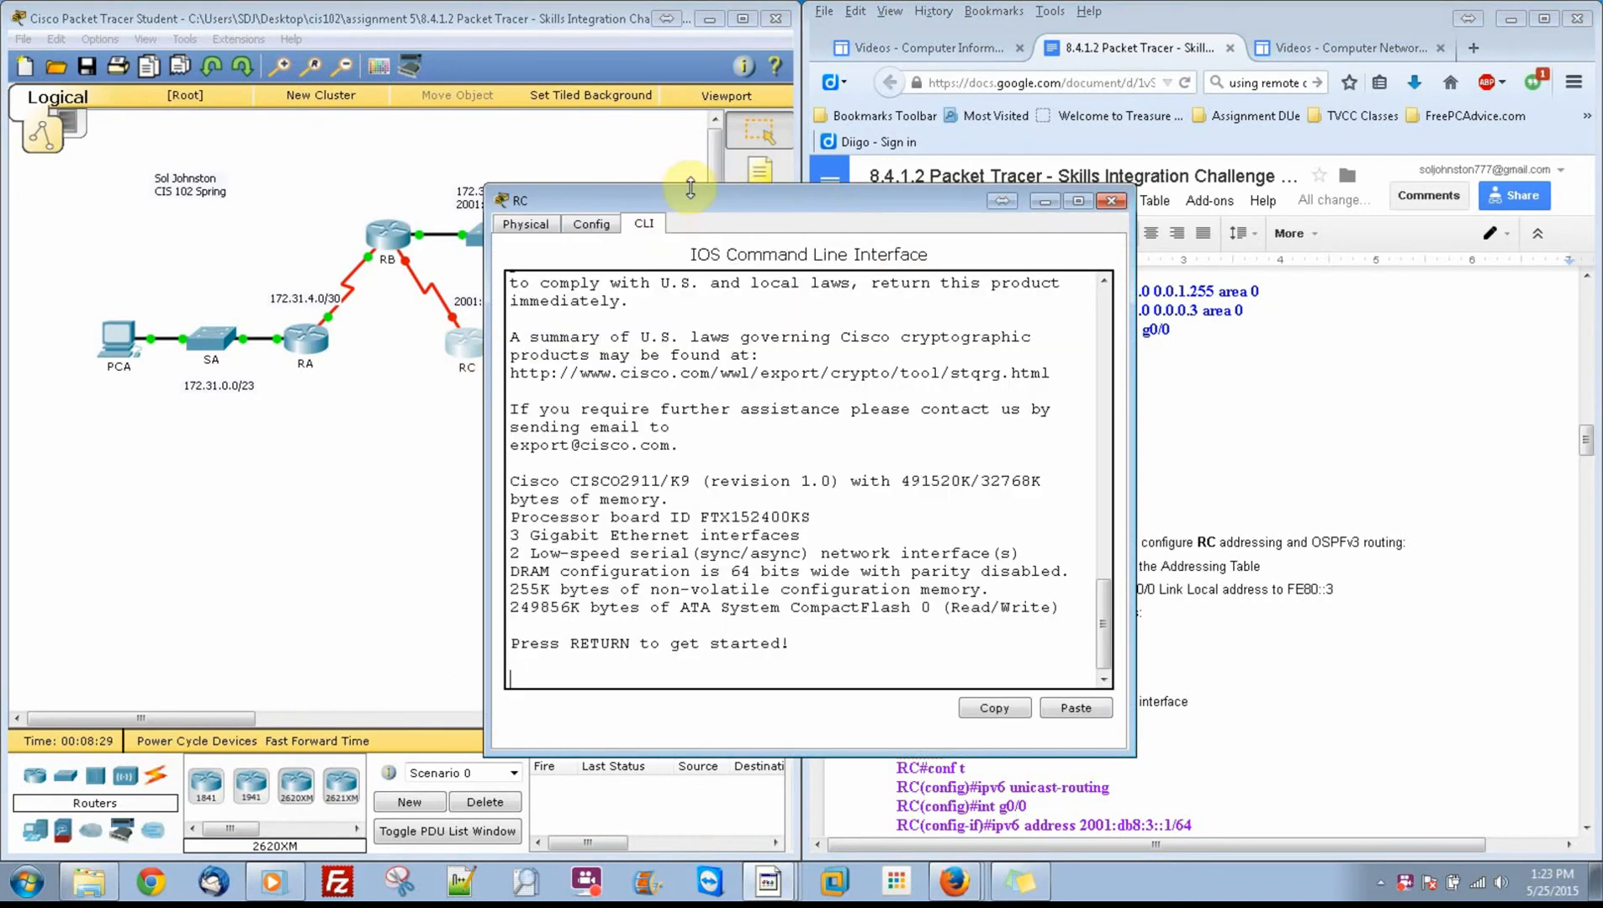
left_click_drag(644, 207, 279, 127)
key("Return")
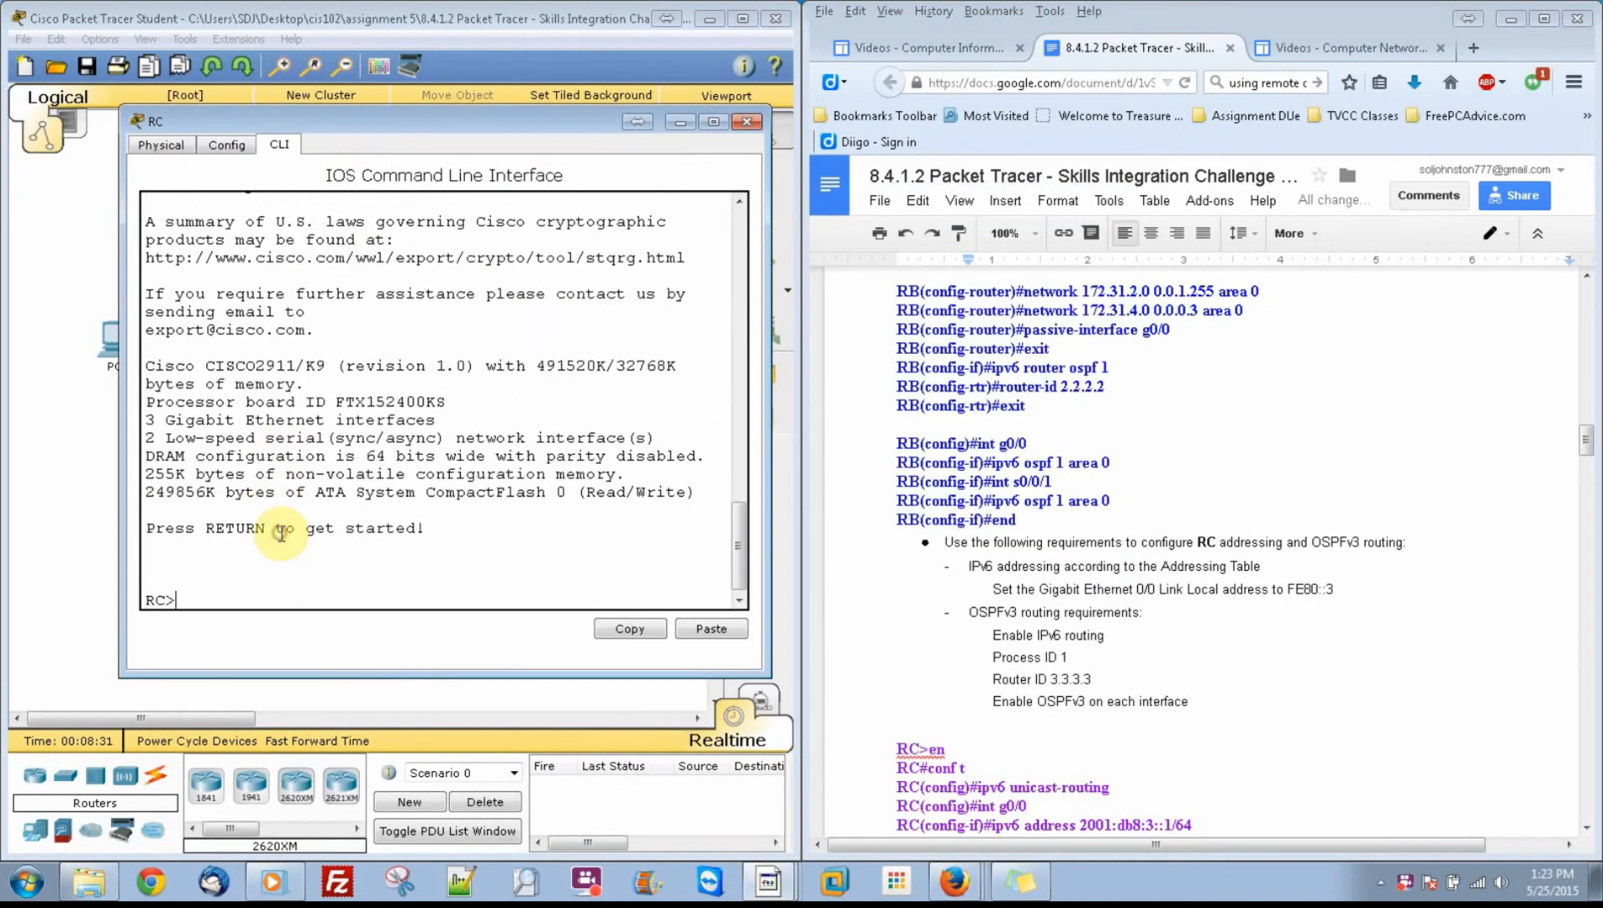
type("en")
key("Return")
type("conf t")
key("Return")
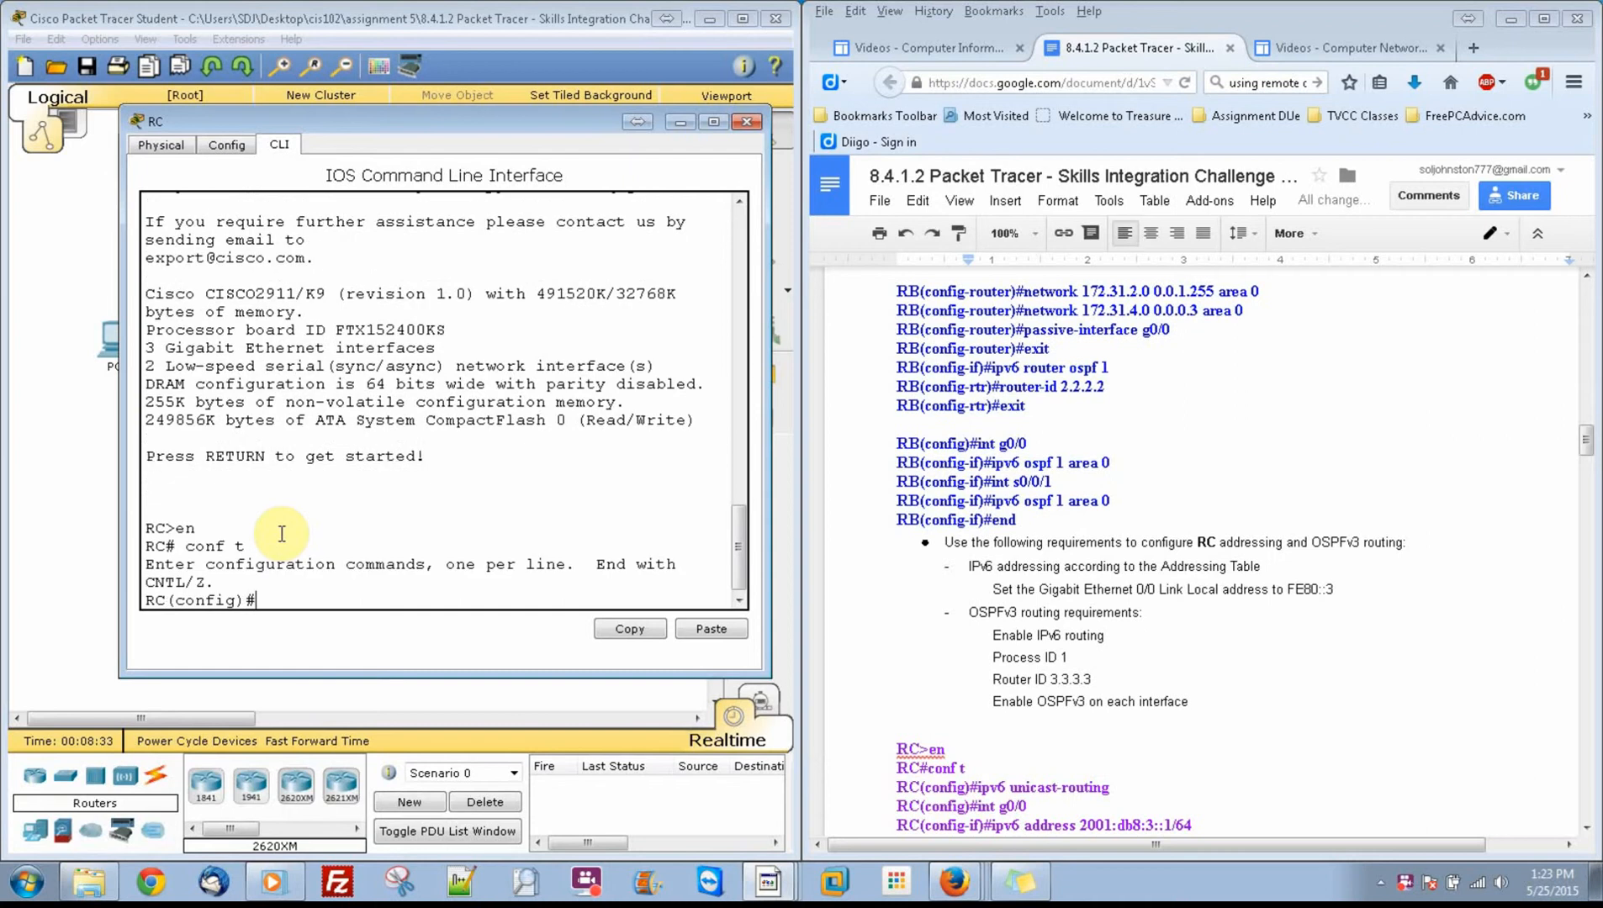
Step: Enable IPv6 unicast routing on RC, following the RC command list in the instruction document
left_click(1583, 445)
left_click_drag(1583, 446, 1585, 468)
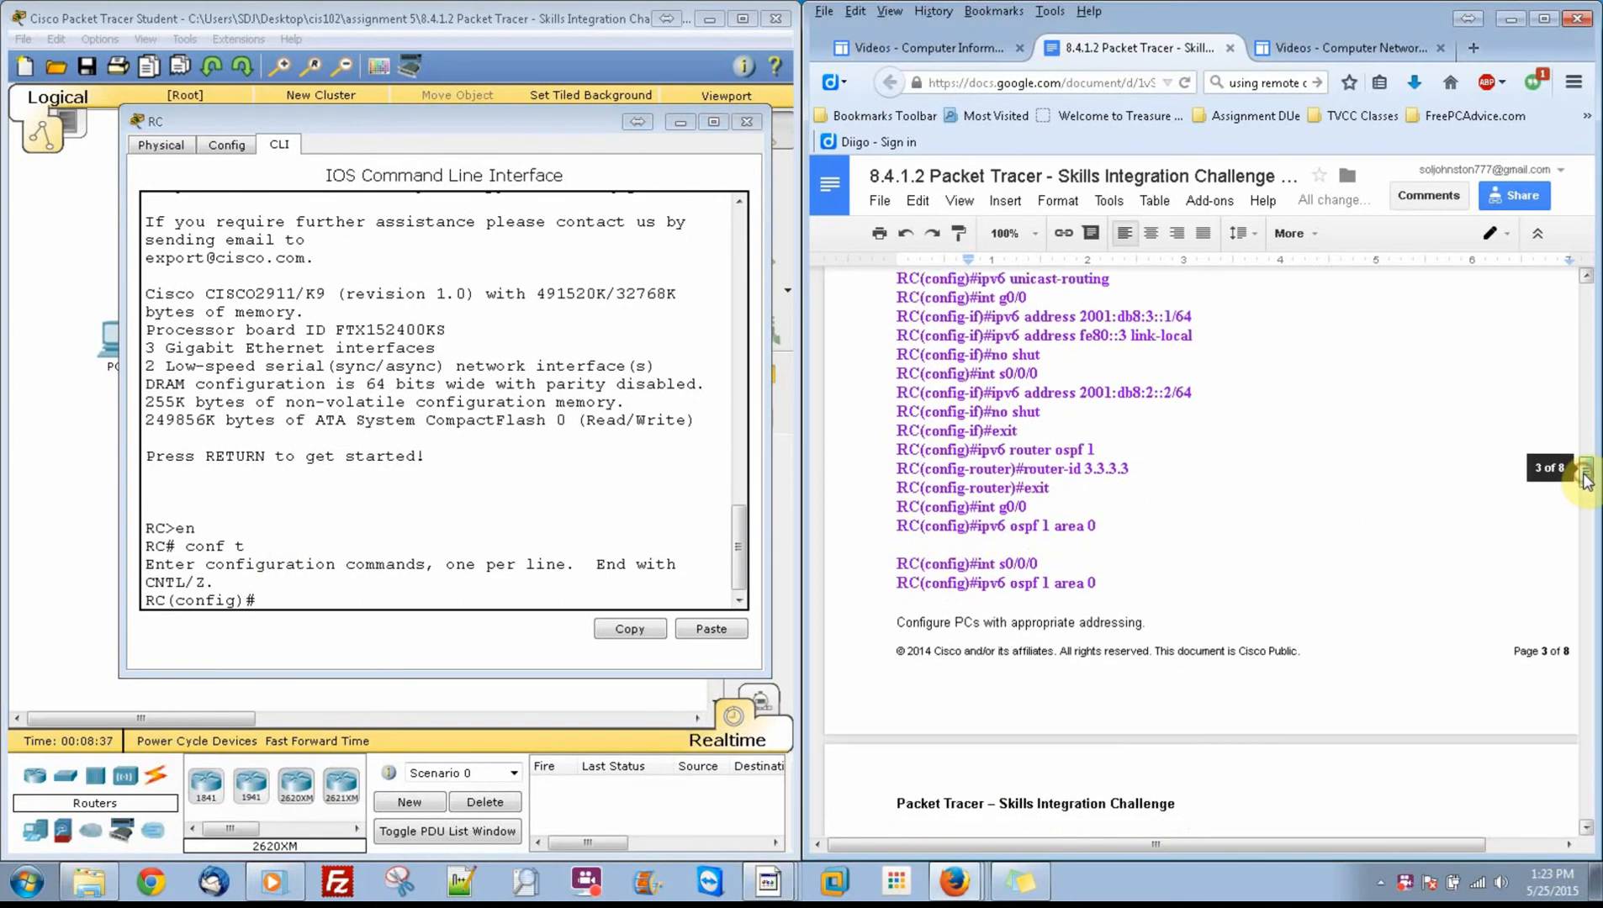
left_click_drag(600, 589, 600, 594)
type("ip")
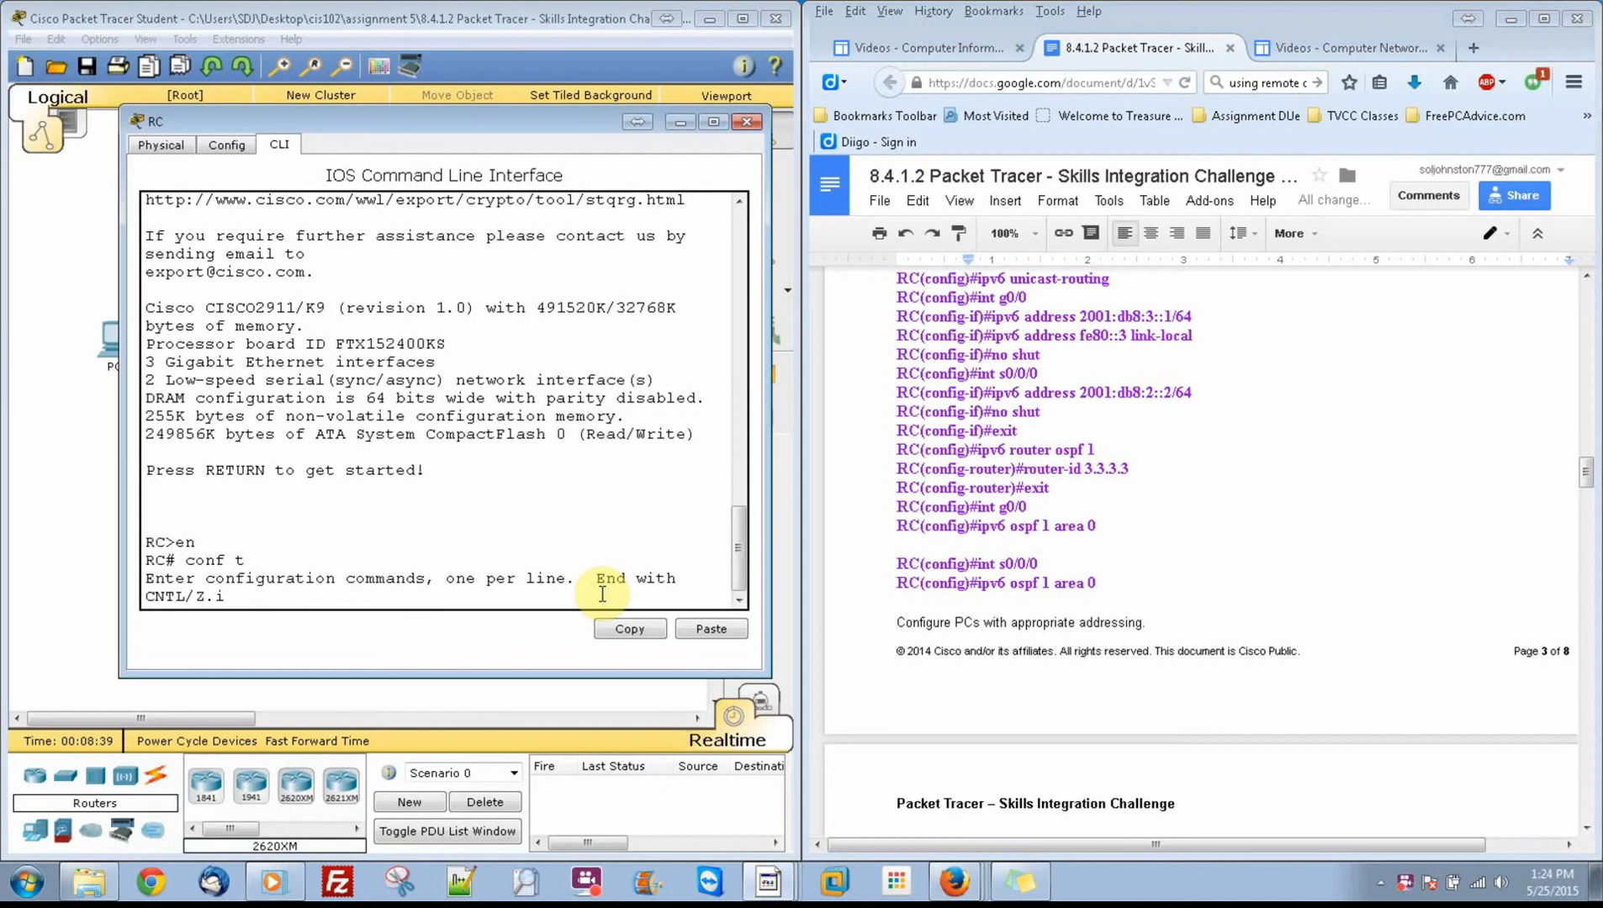
key("BackSpace")
key("BackSpace")
key("Return")
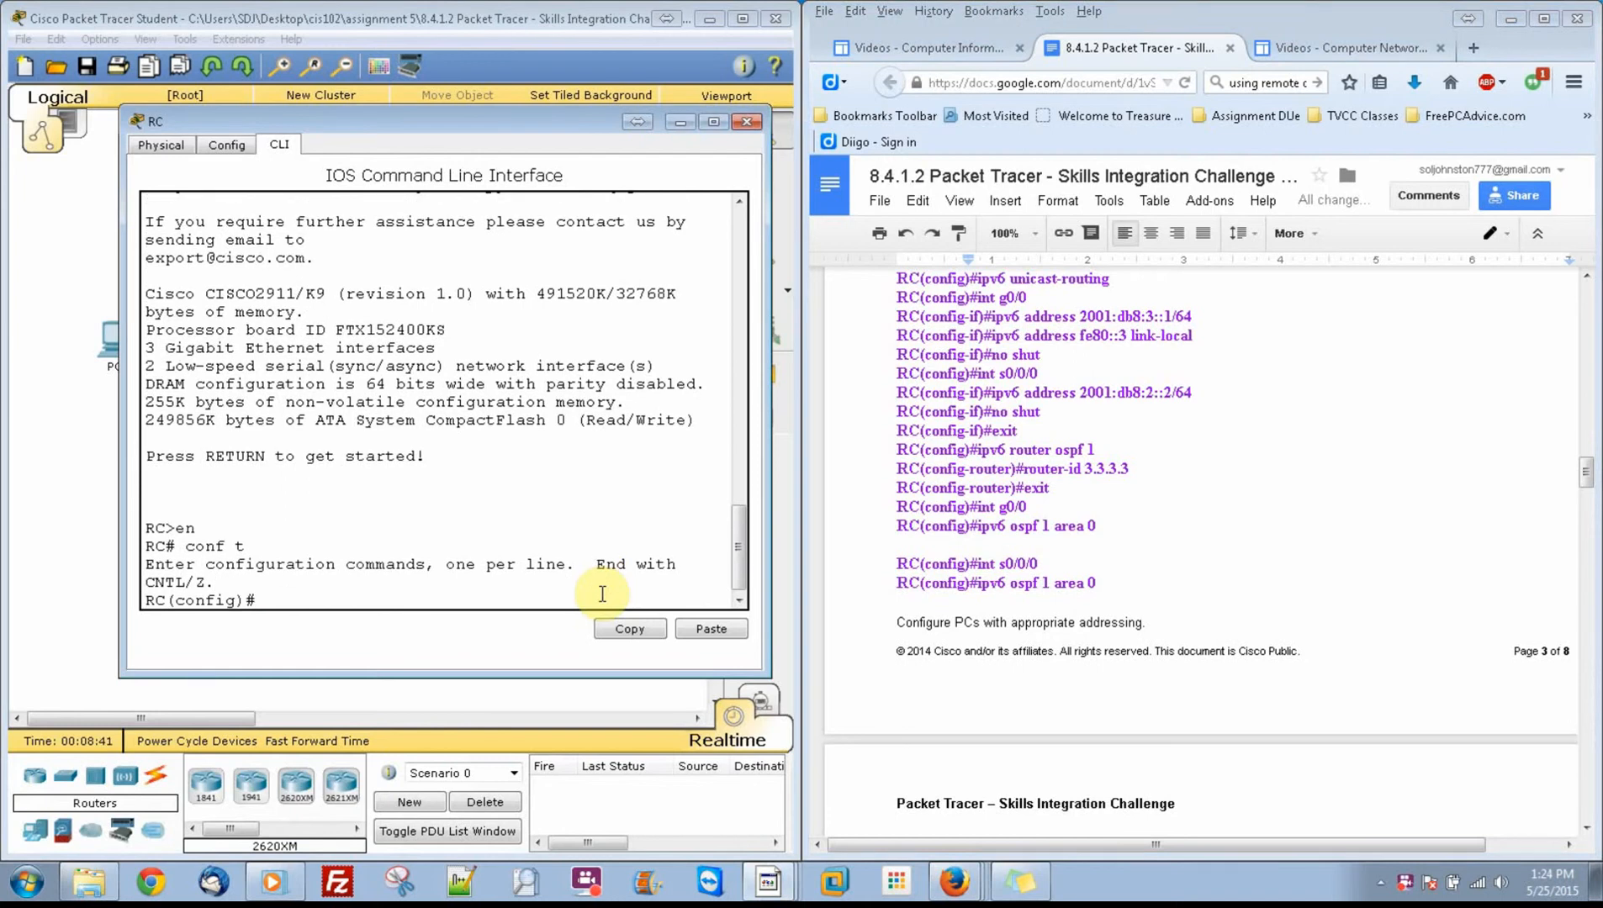
type("ipv6 uni")
key("Tab")
key("Return")
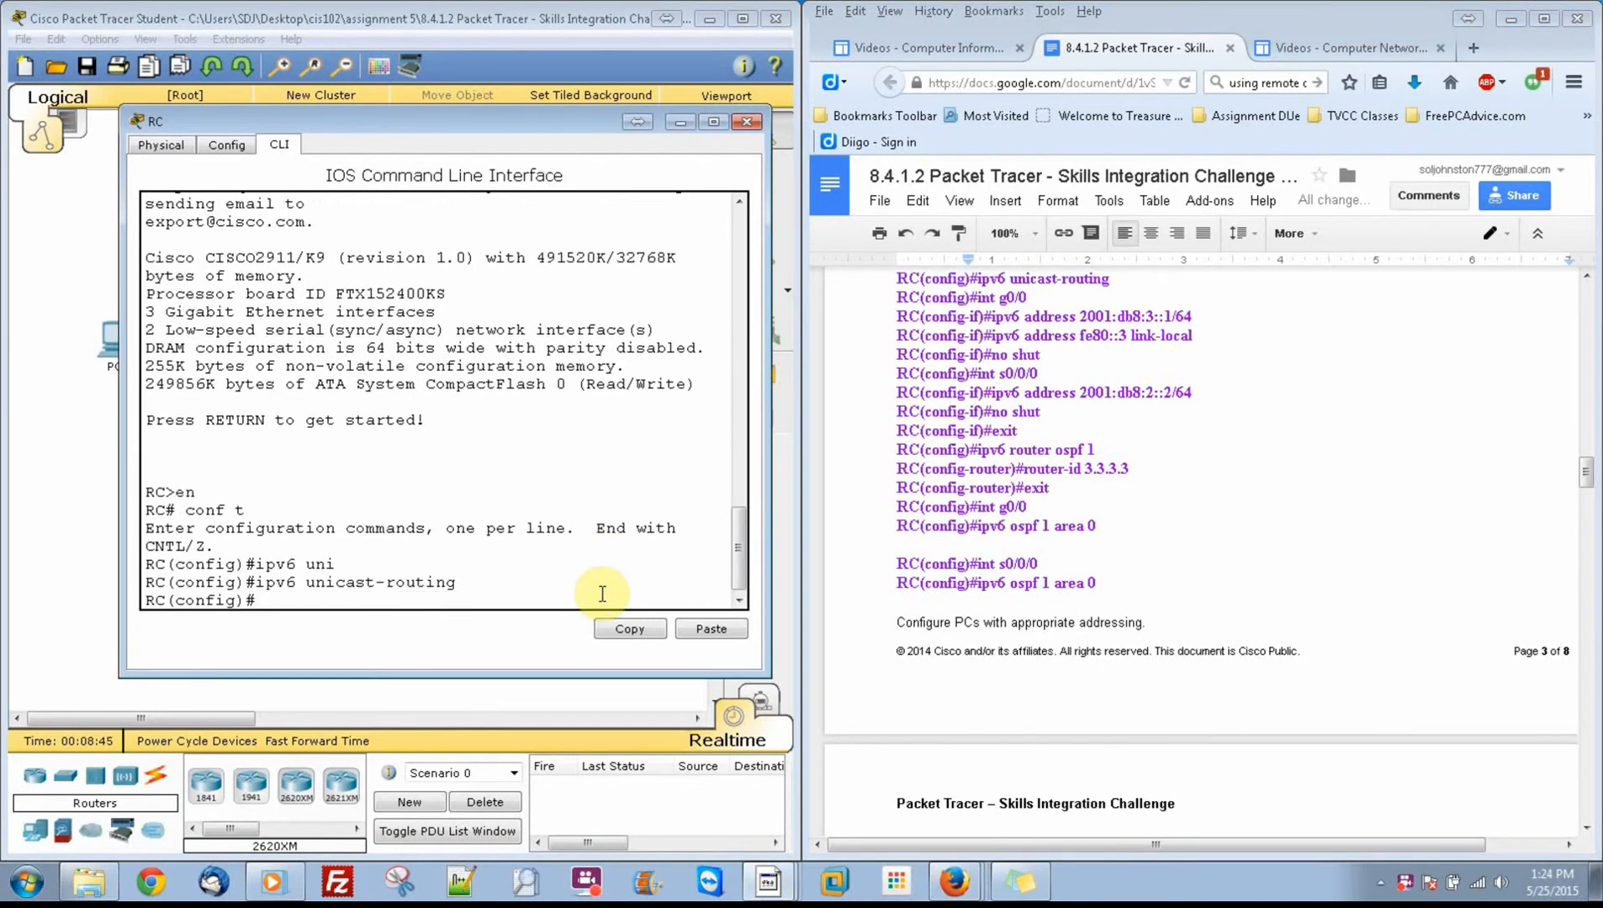
Step: Assign IPv6 address 2001:db8:3::1/64 to RC's interface g0/0
type("inf")
key("BackSpace")
key("BackSpace")
type("t")
type("g0/0")
key("Return")
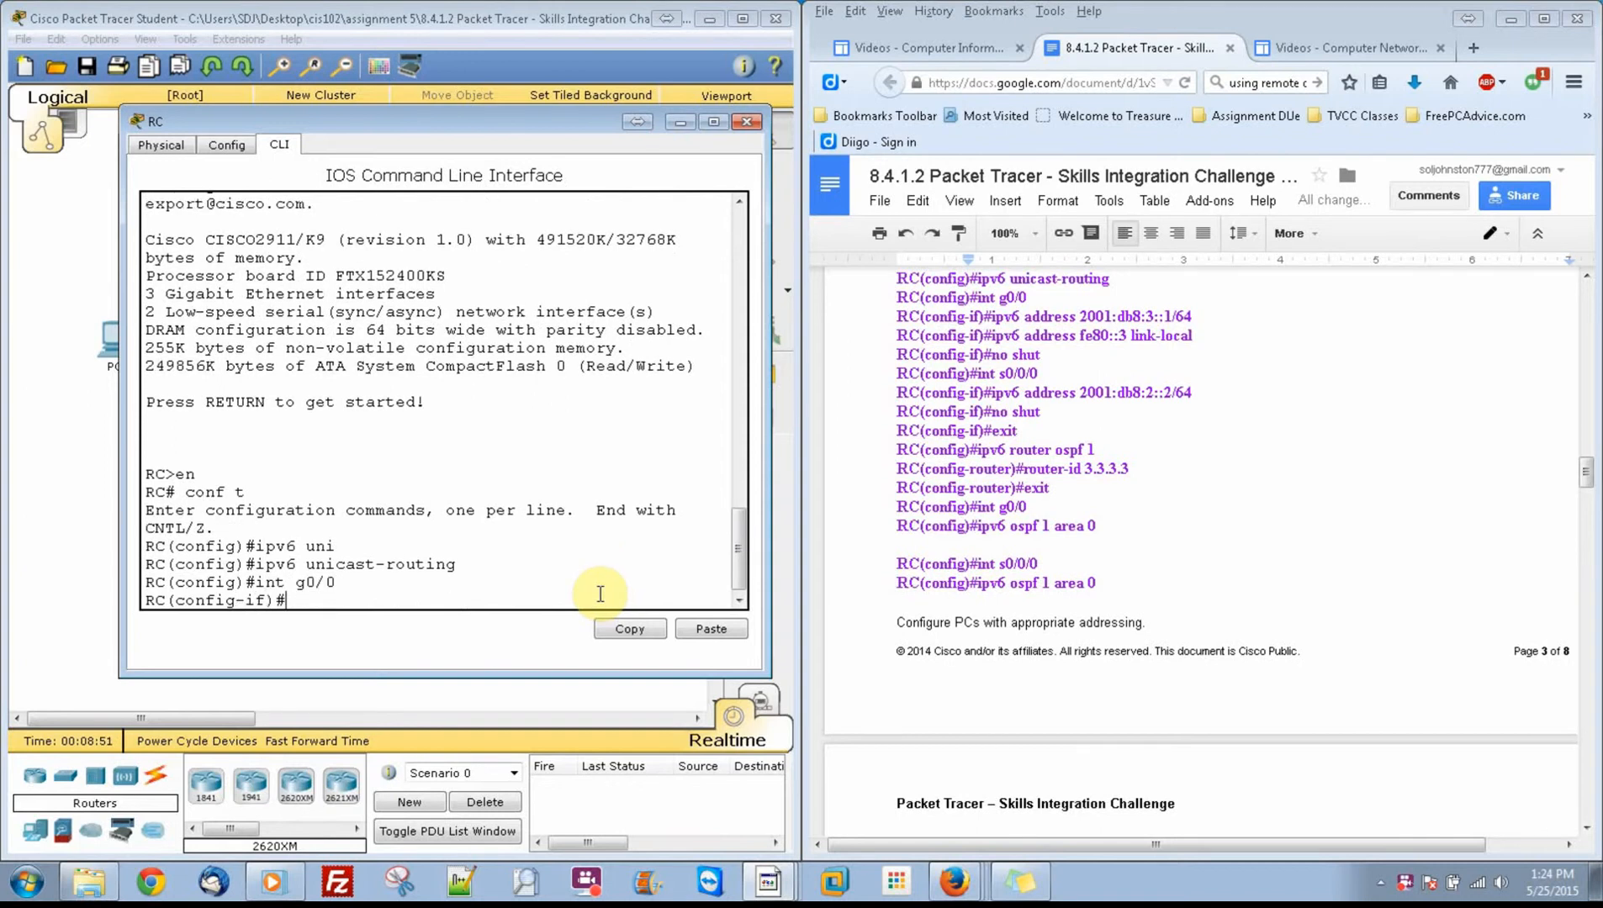
type("ipv6 add")
key("Tab")
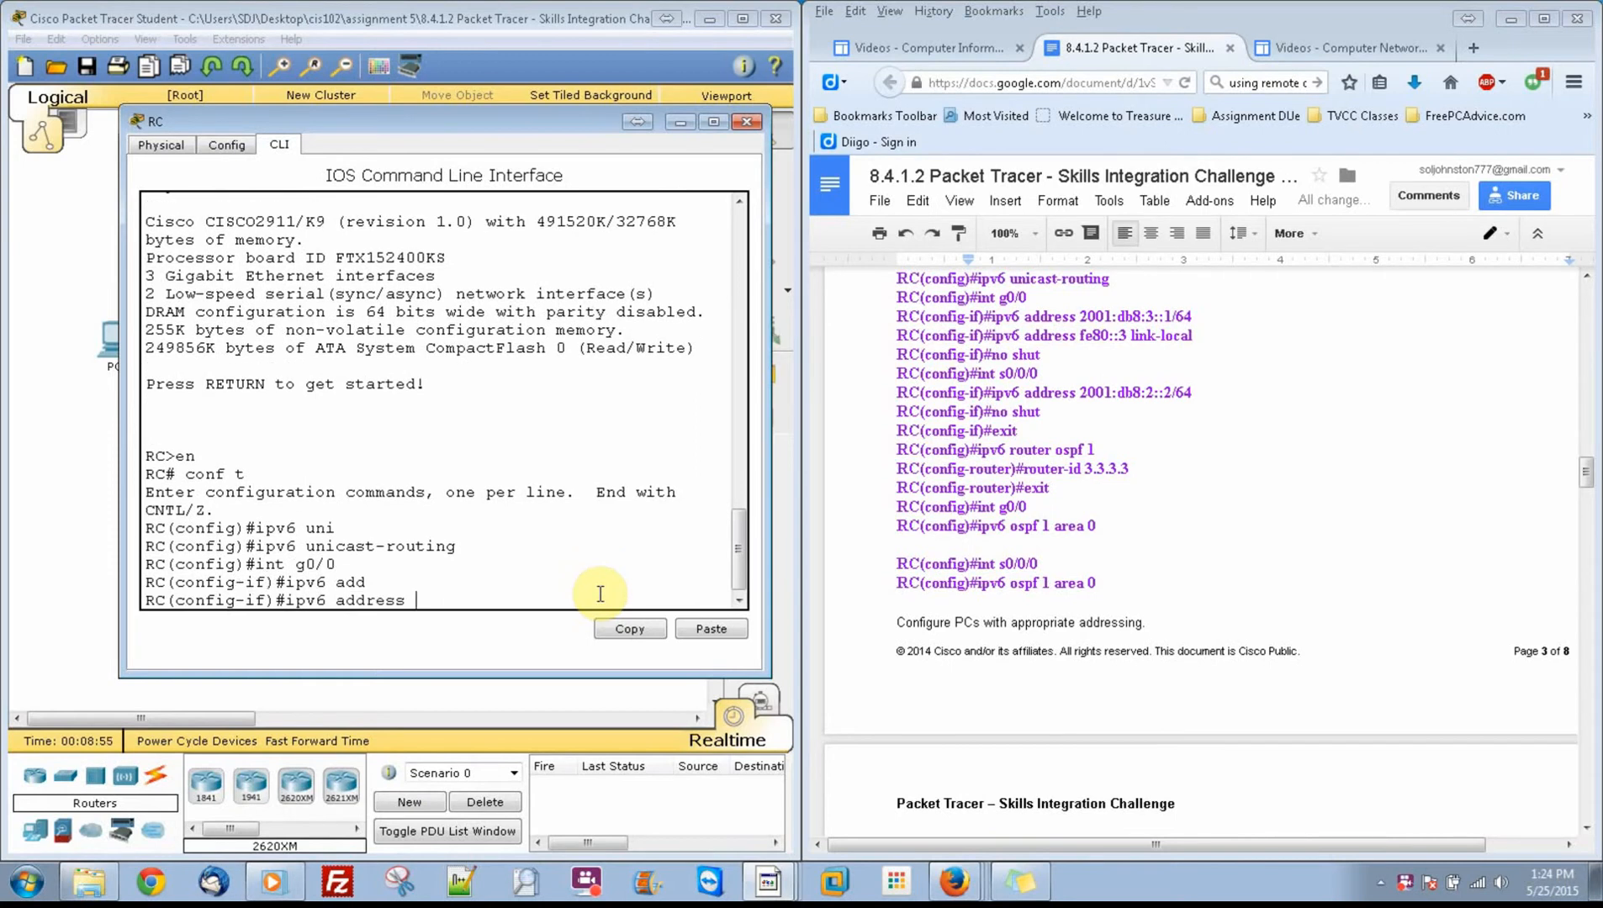
type("2001:db8:3::1/64")
key("Return")
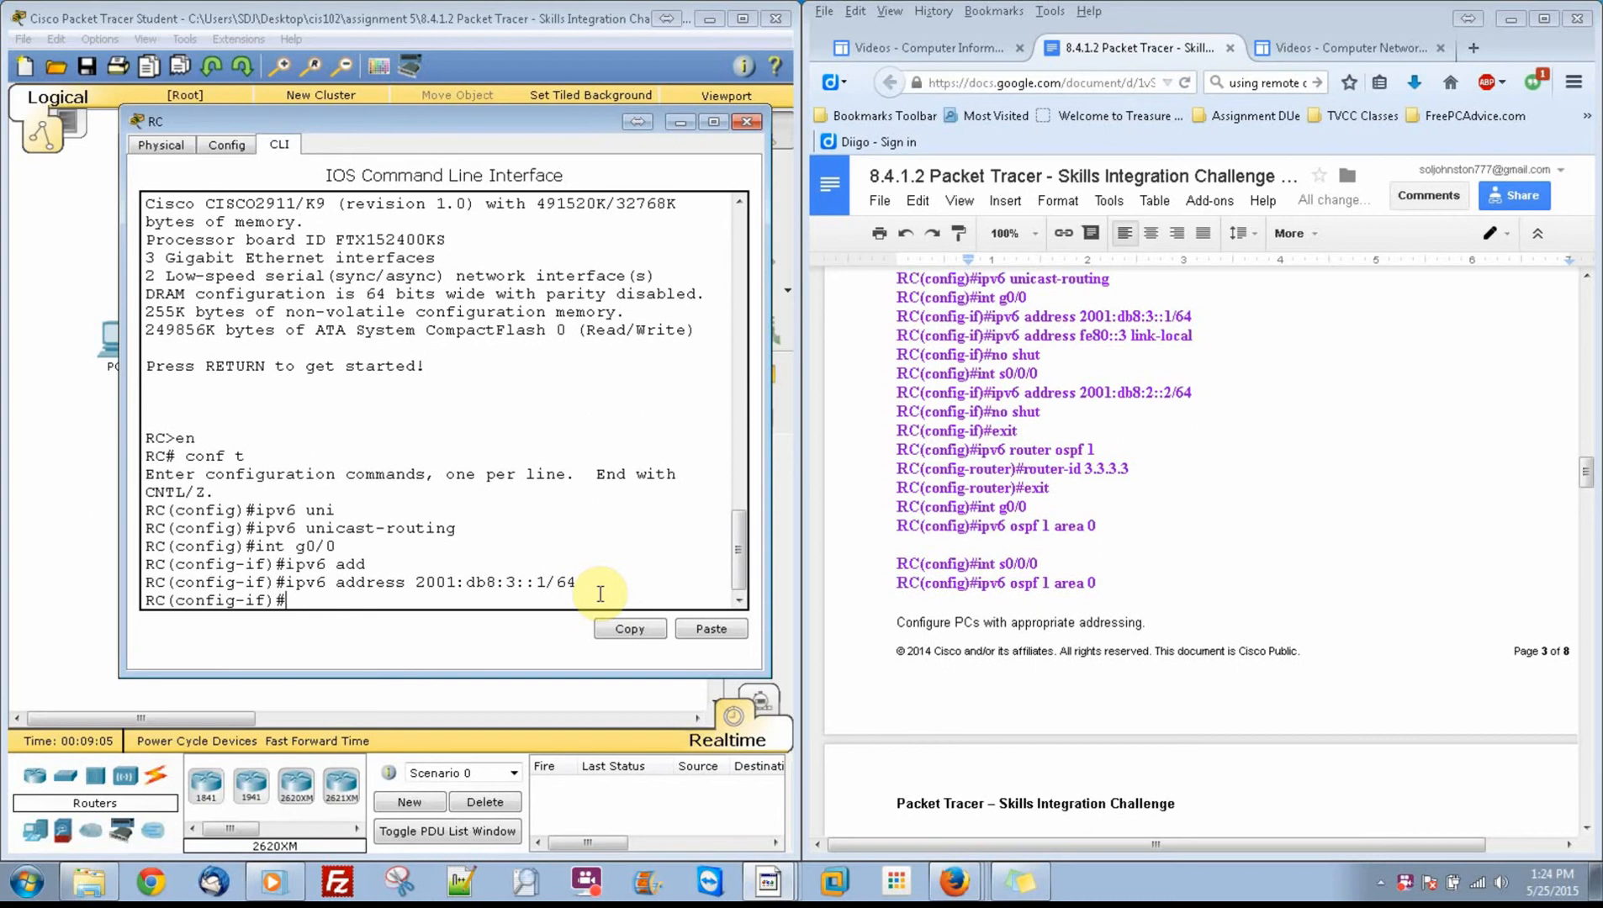
Step: Set the link-local address of RC's g0/0 to fe80::3 and enable the interface
type("ipv6 add")
key("Tab")
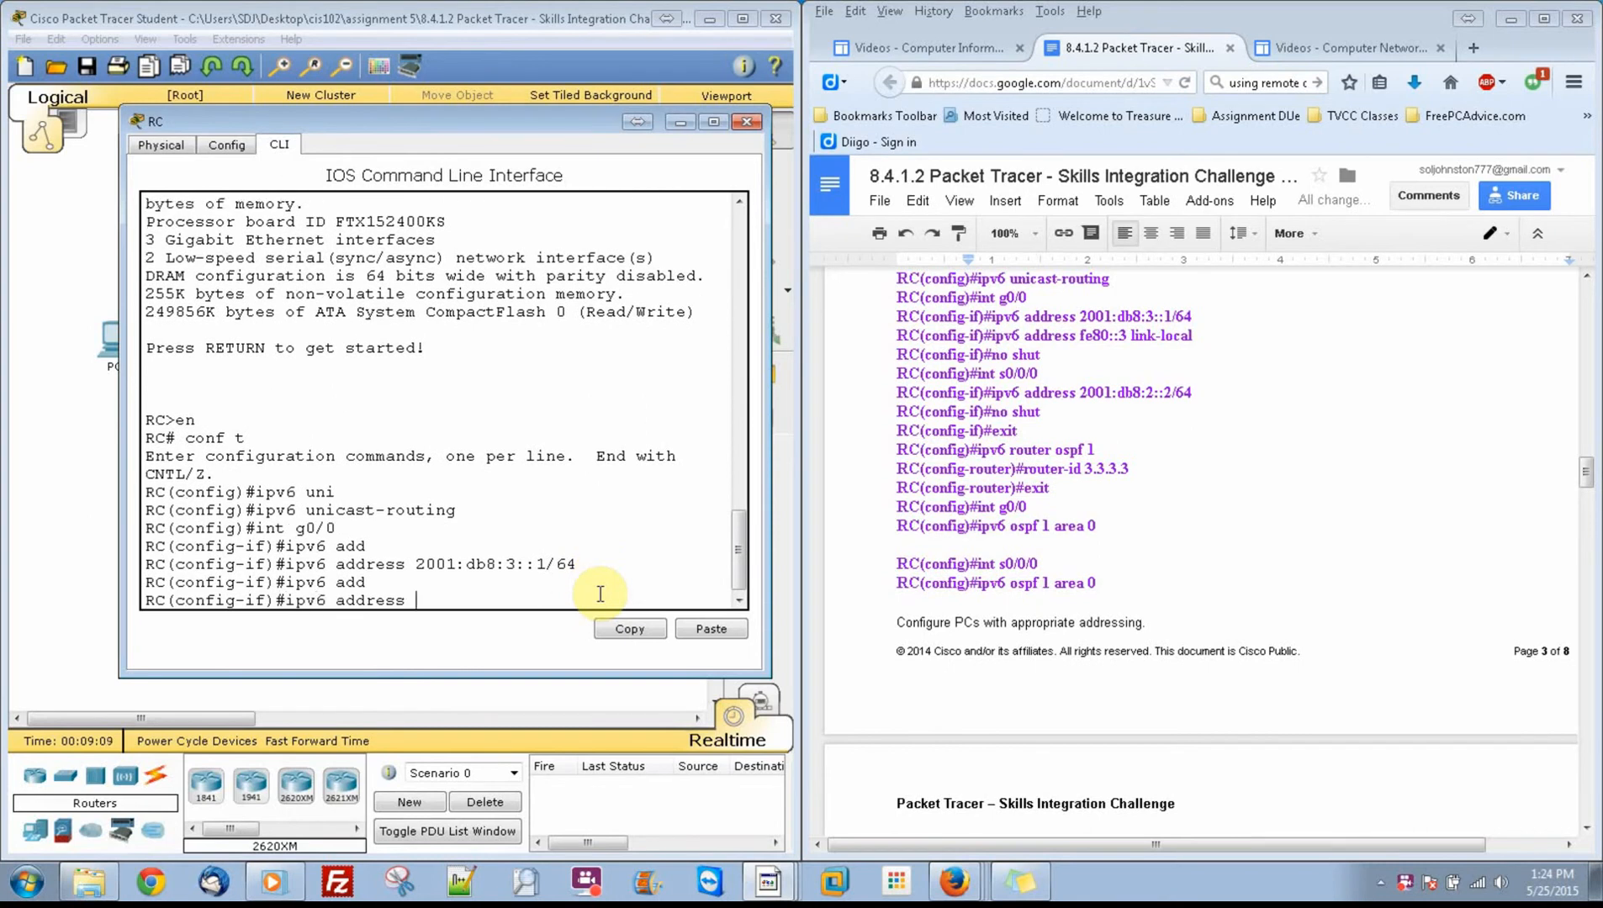
type("fe80::3 link-local")
key("Return")
type("no shut")
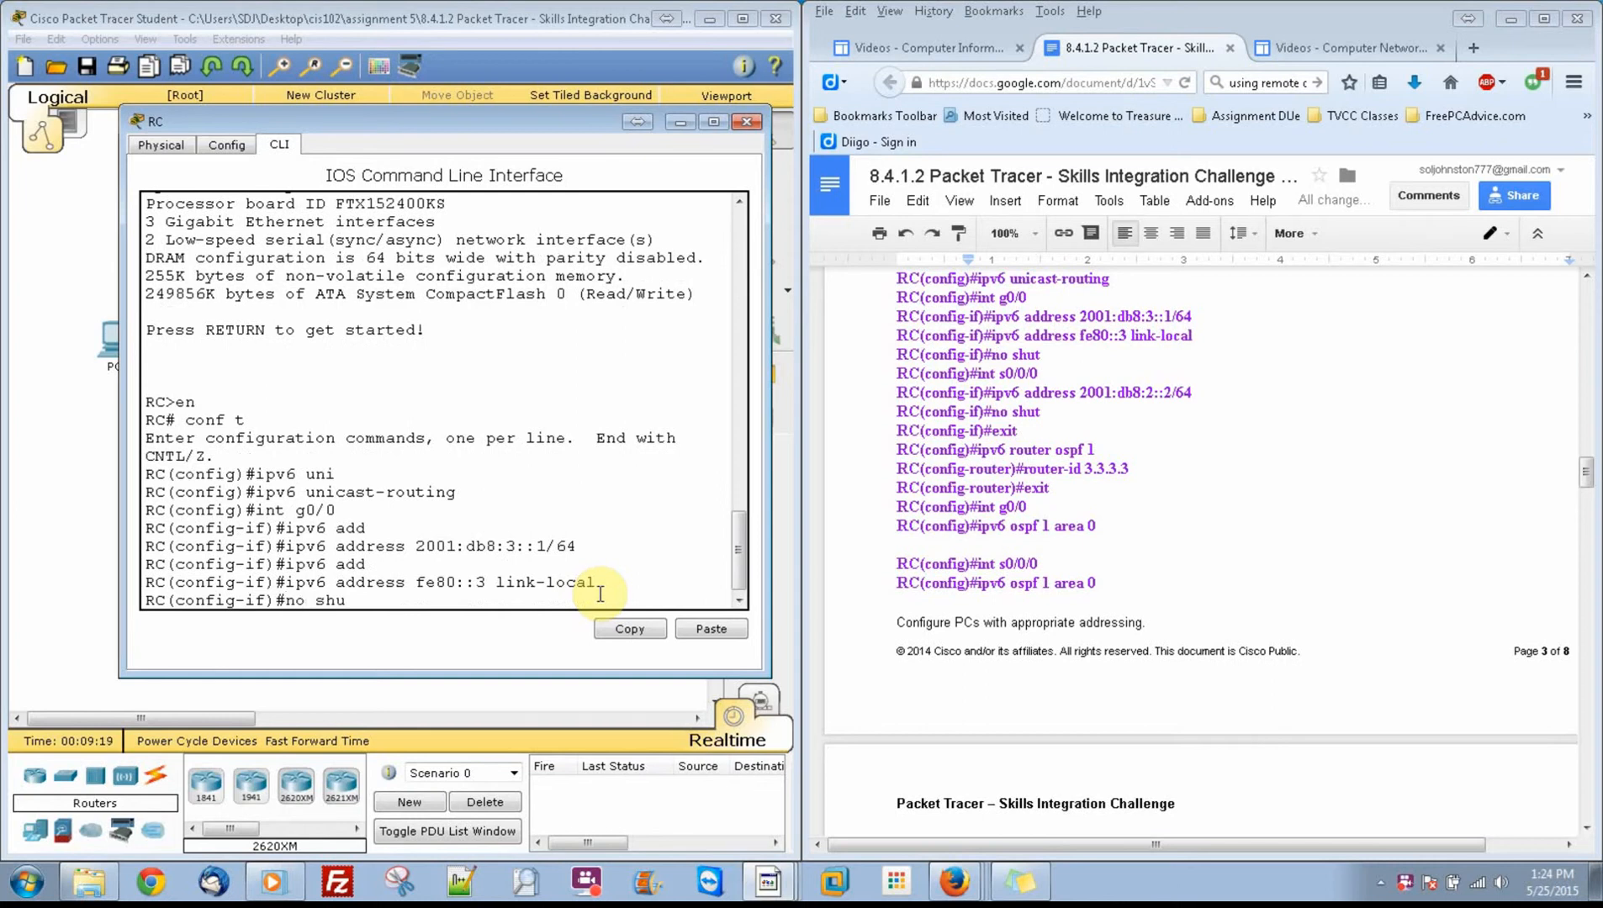
key("Return")
Step: Assign IPv6 address 2001:db8:2::2/64 to RC's interface s0/0/0 and enable the interface
key("Return")
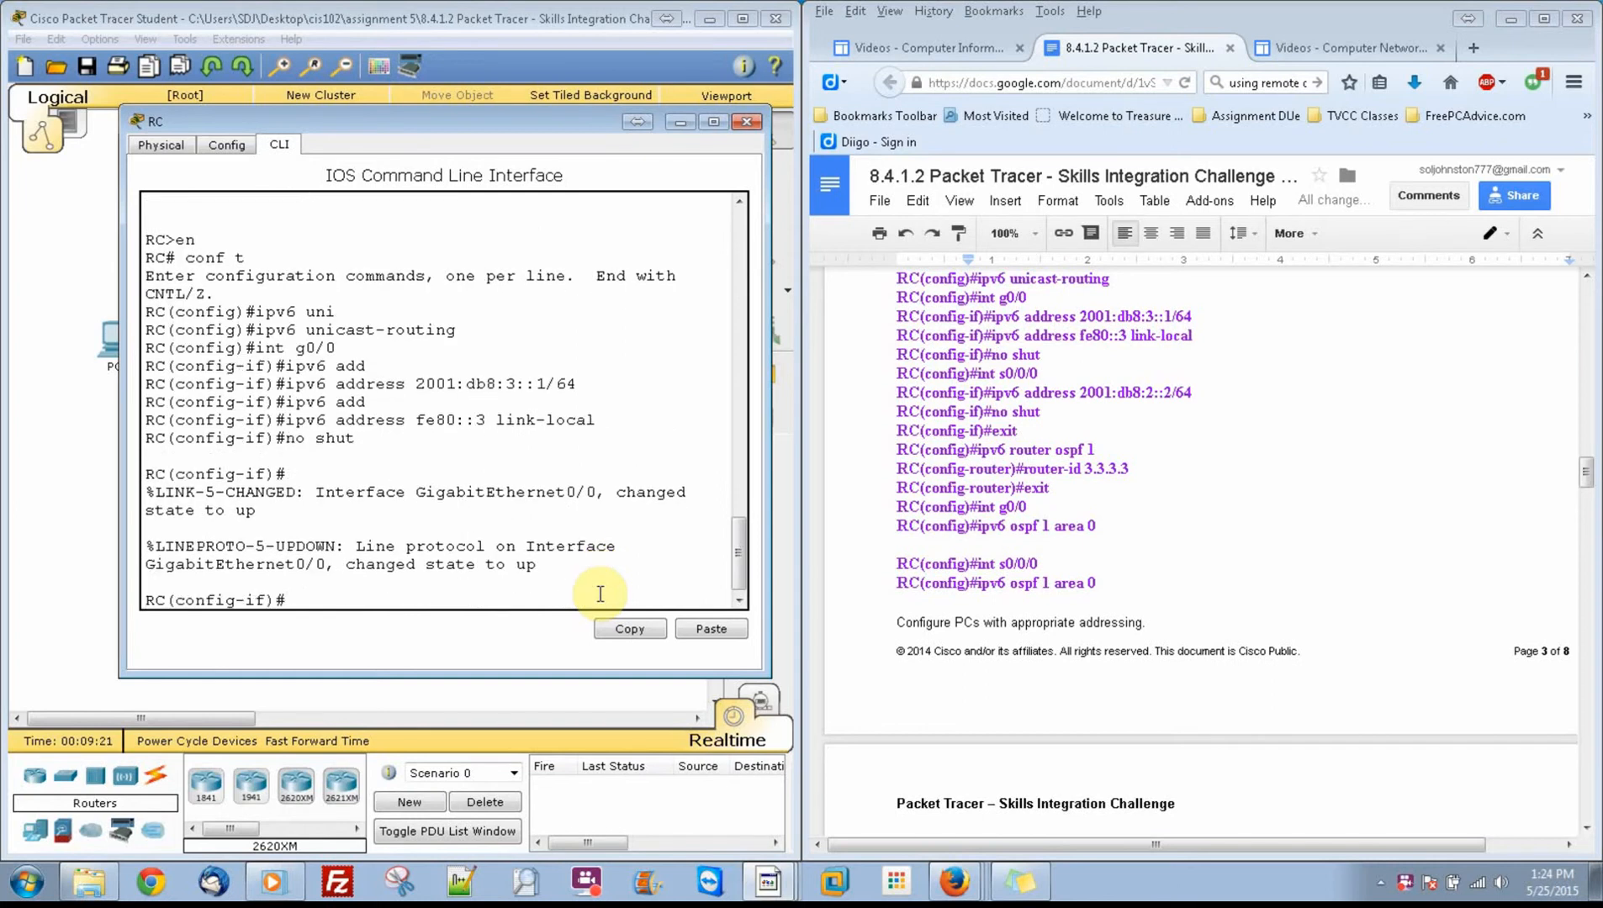
type("int")
type("t")
type(" s0/0/0")
key("Return")
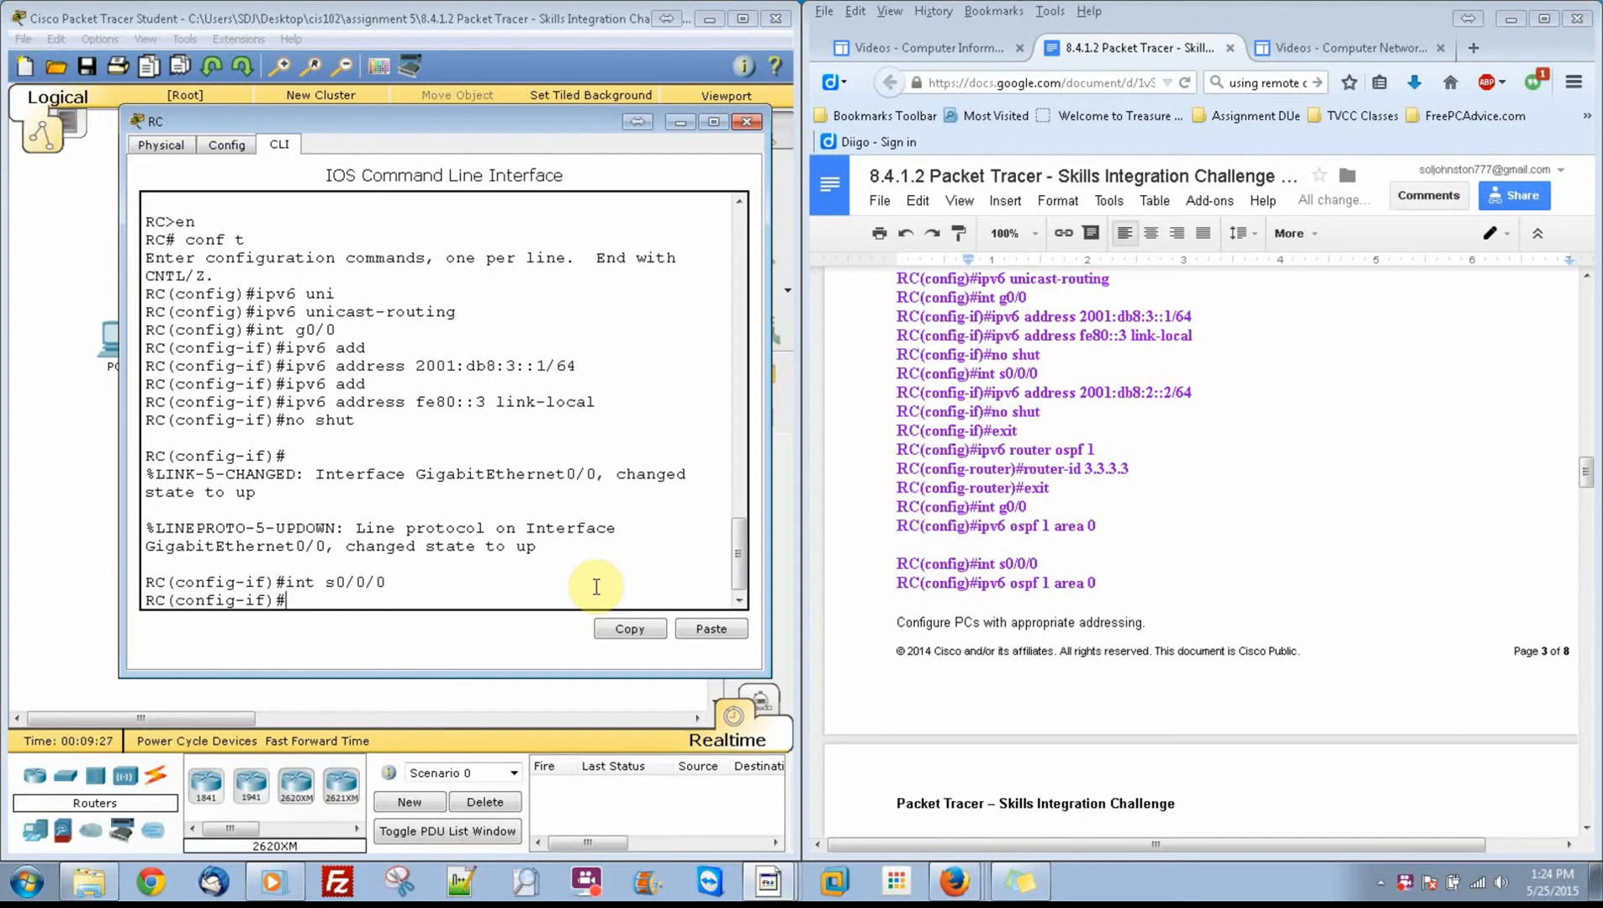
type("ipv6 add")
key("Tab")
type("2001")
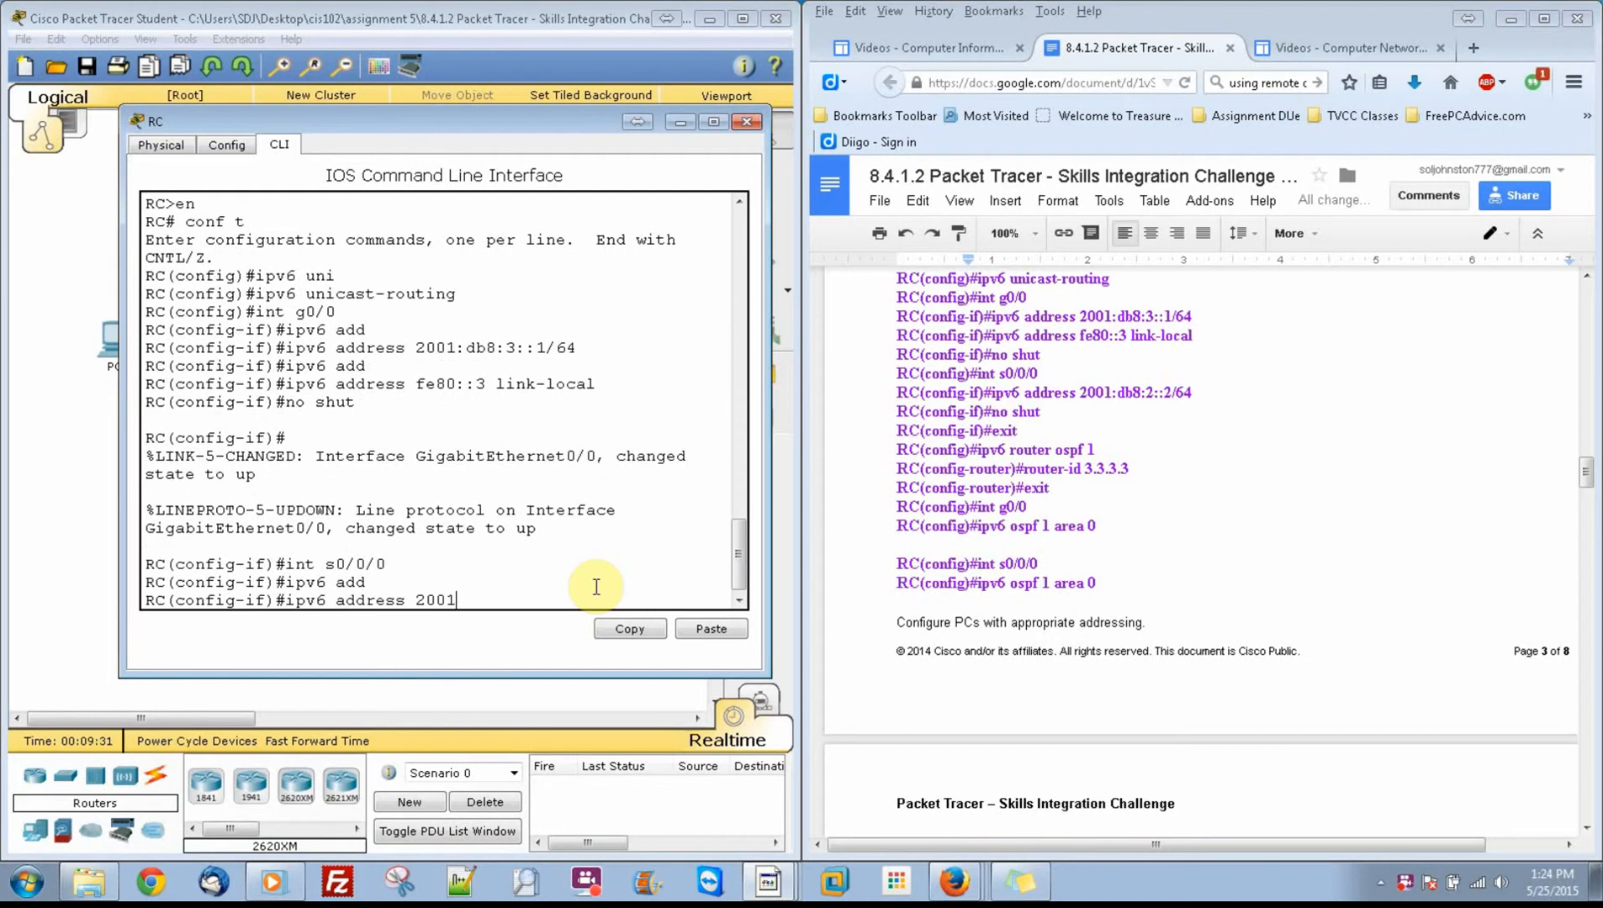
type(":db8:2::2/64")
key("Return")
type("no shut")
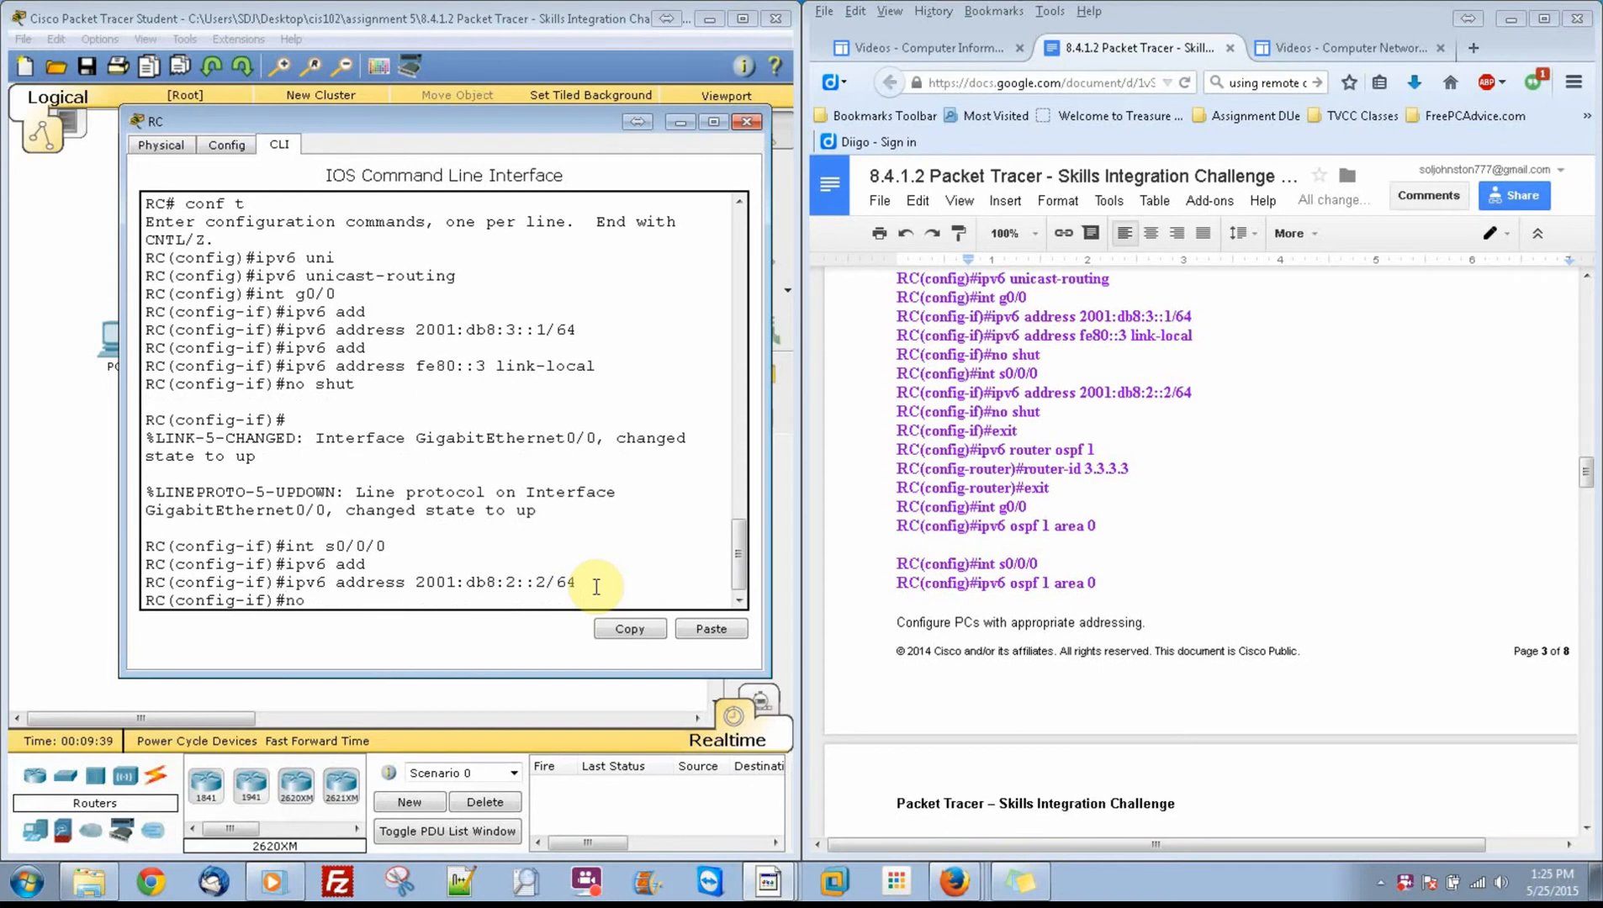
key("Return")
Step: Leave interface configuration and start IPv6 OSPF process 1 on RC
key("Return")
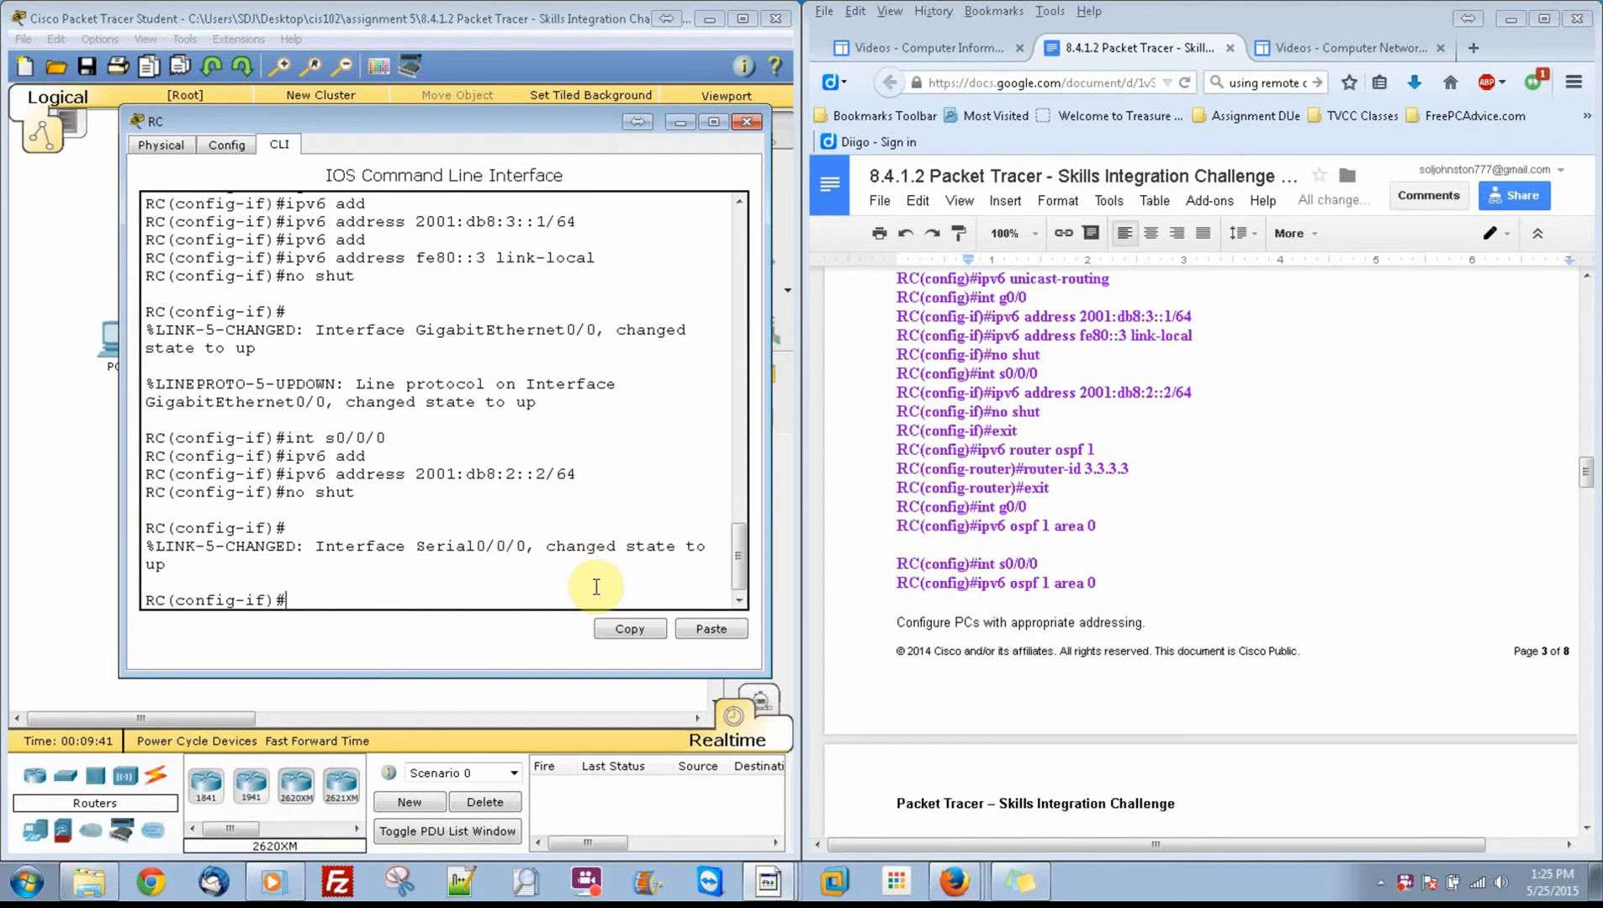
type("exit")
key("Return")
type("ipv")
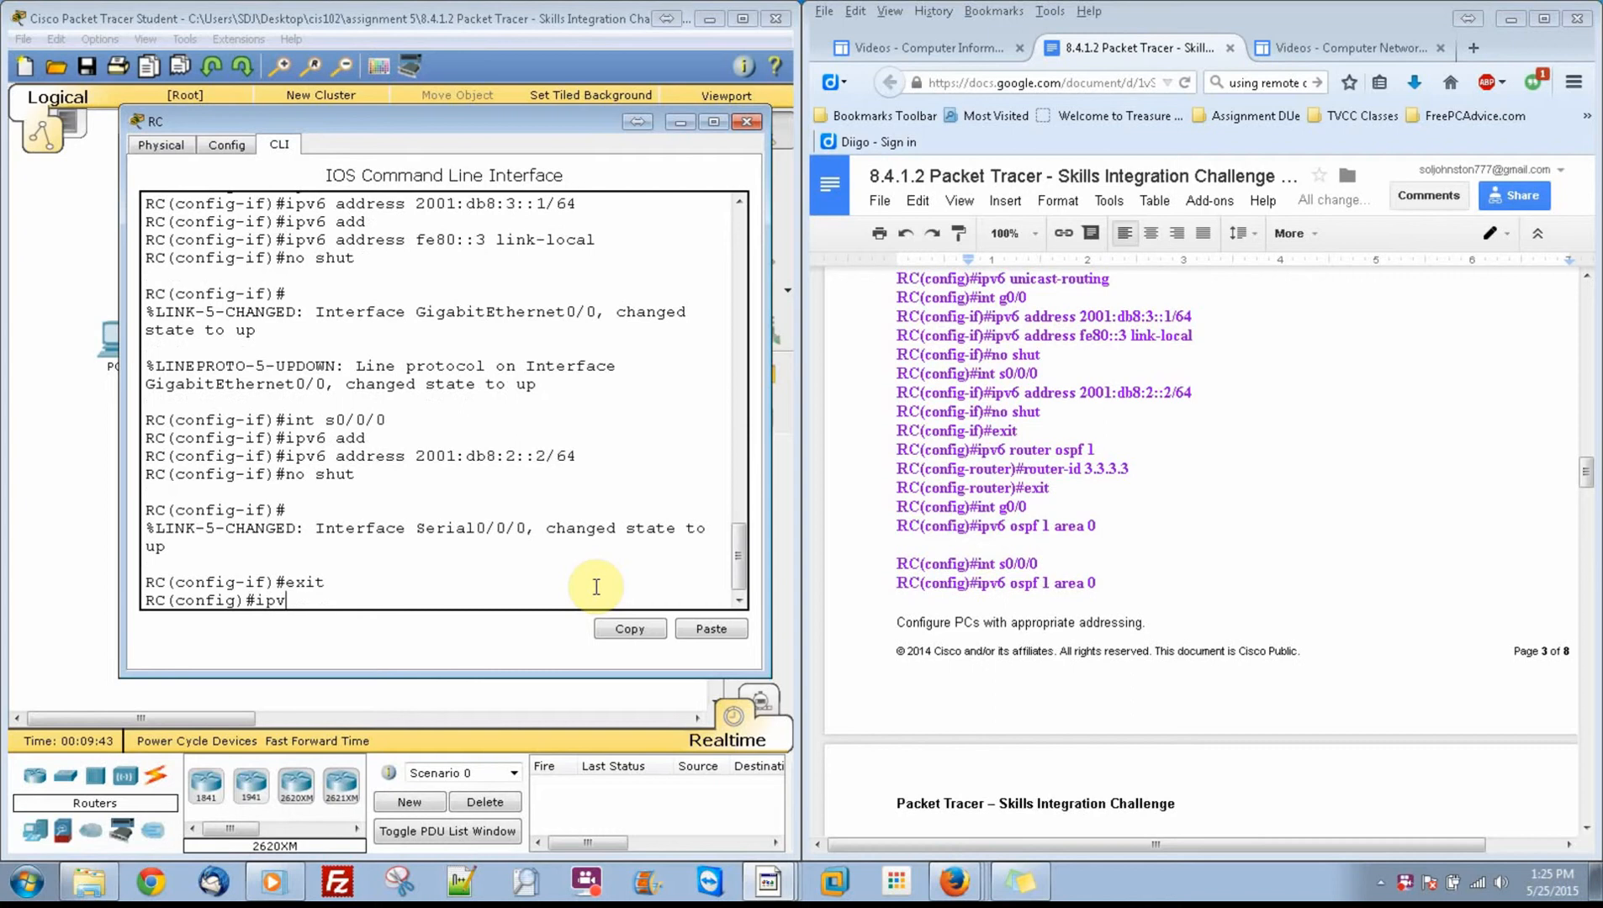
type("6 router ospf 1")
key("Return")
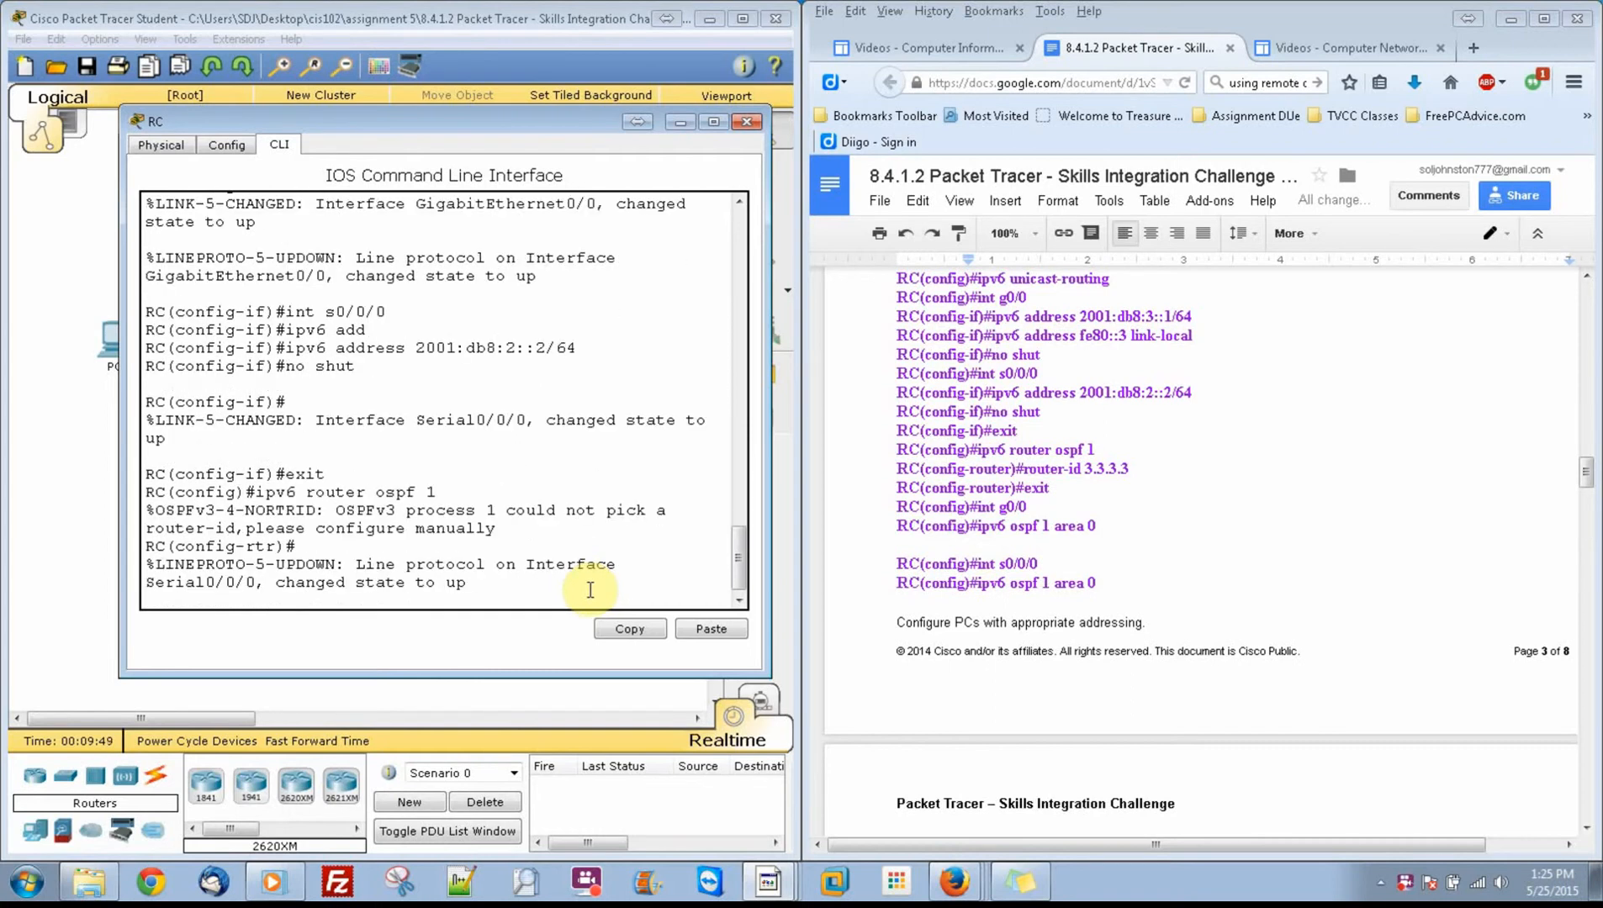
key("Return")
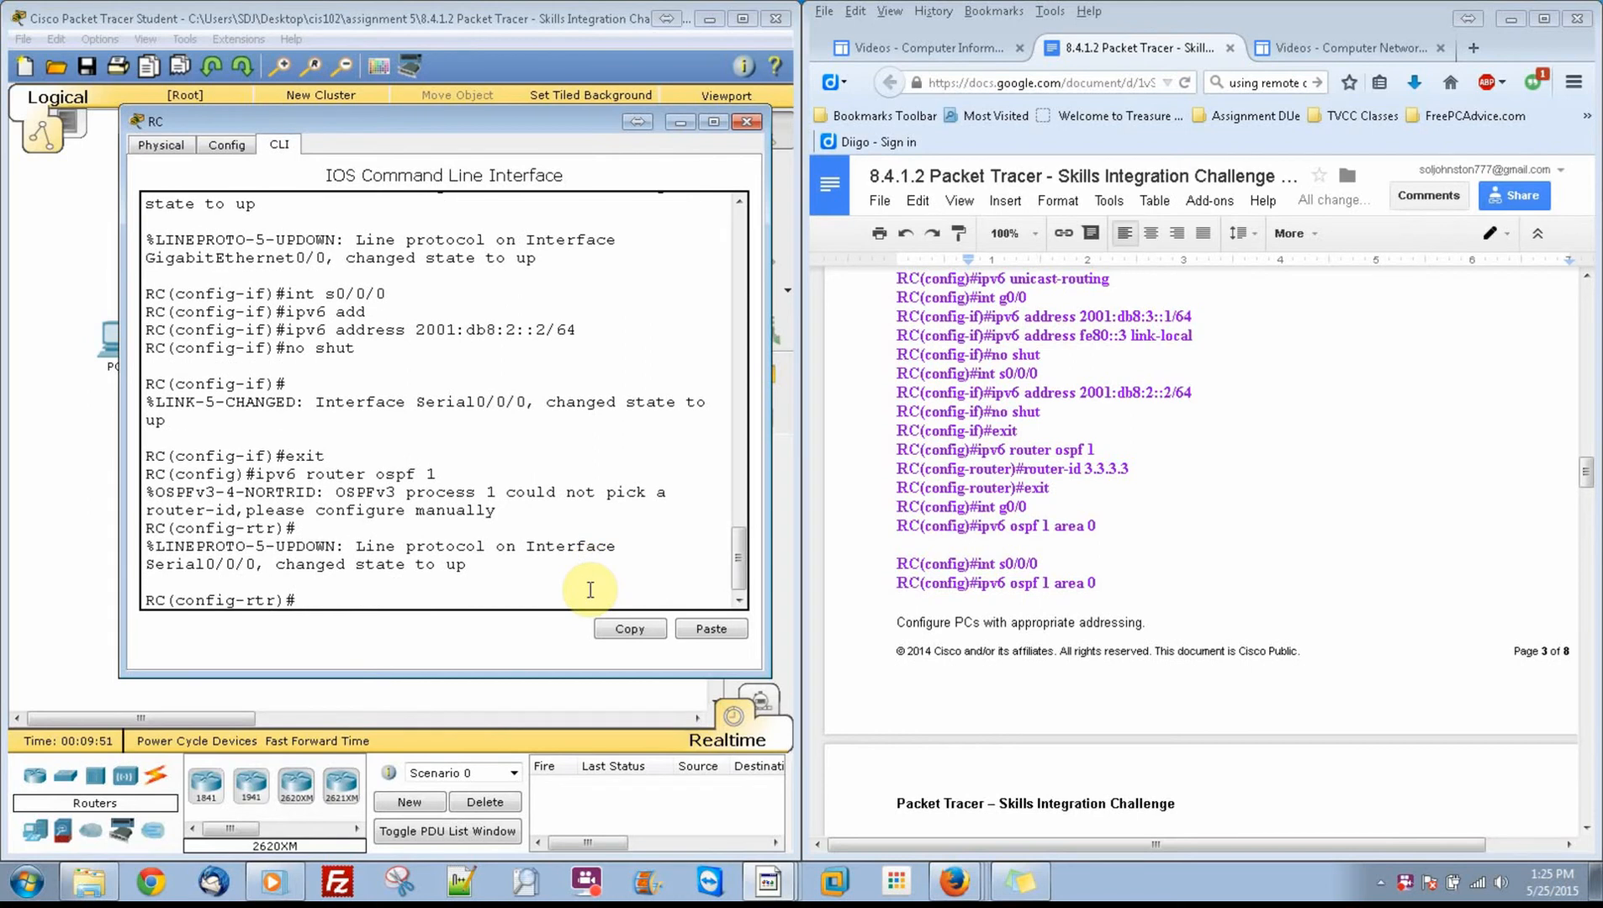
Step: Set RC's IPv6 OSPF router ID to 3.3.3.3 and leave router configuration mode
type("rout")
key("Tab")
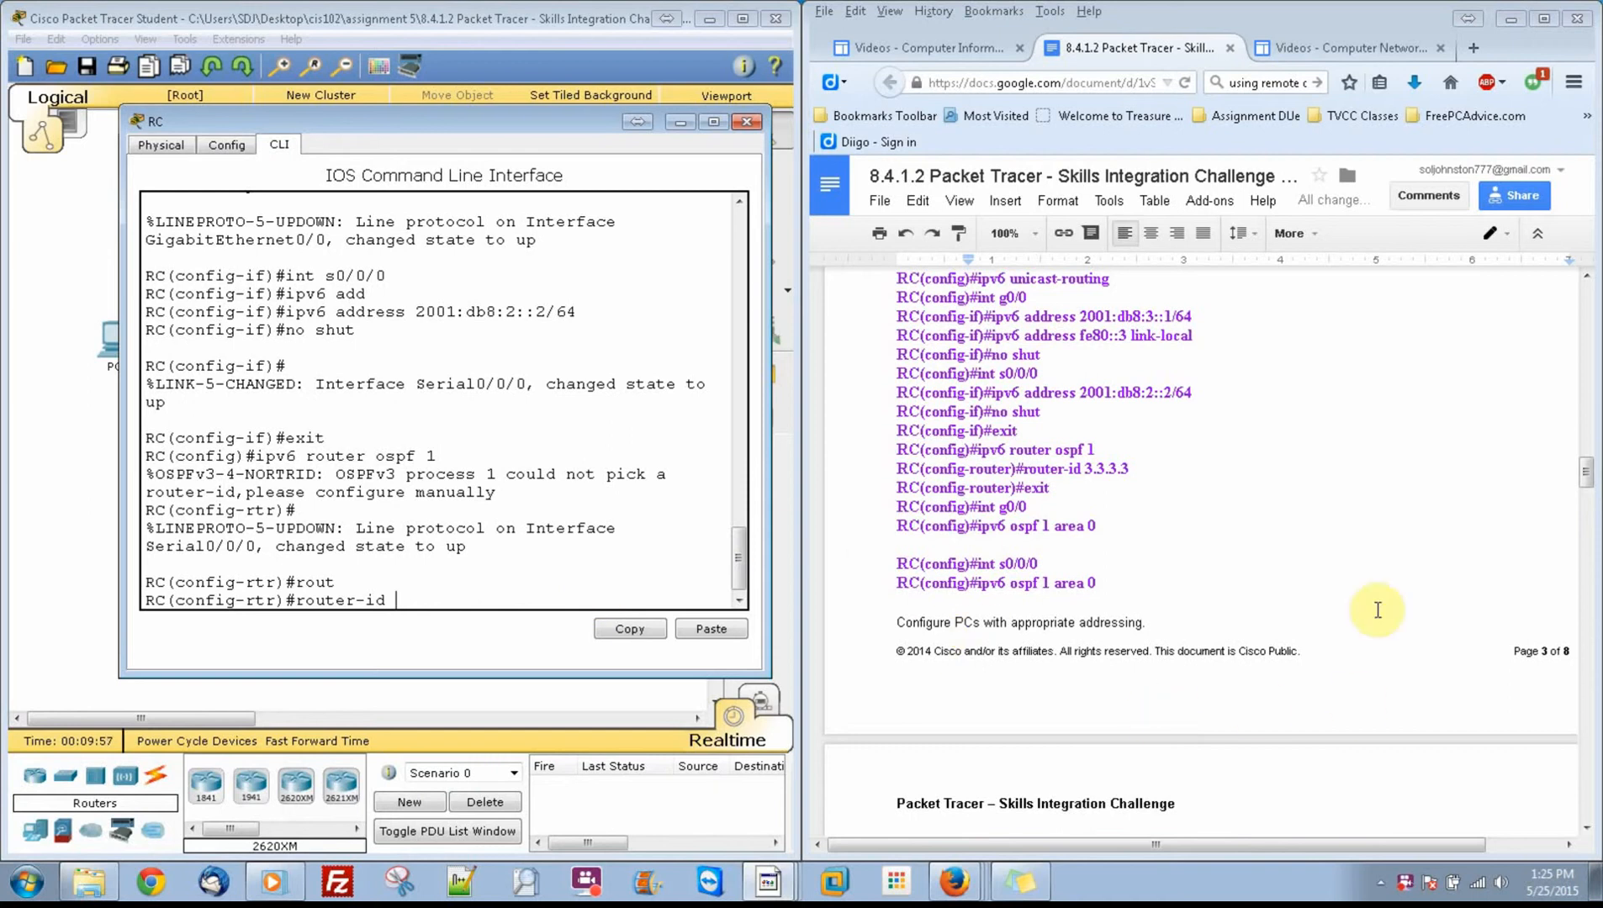
left_click_drag(1588, 473, 1588, 487)
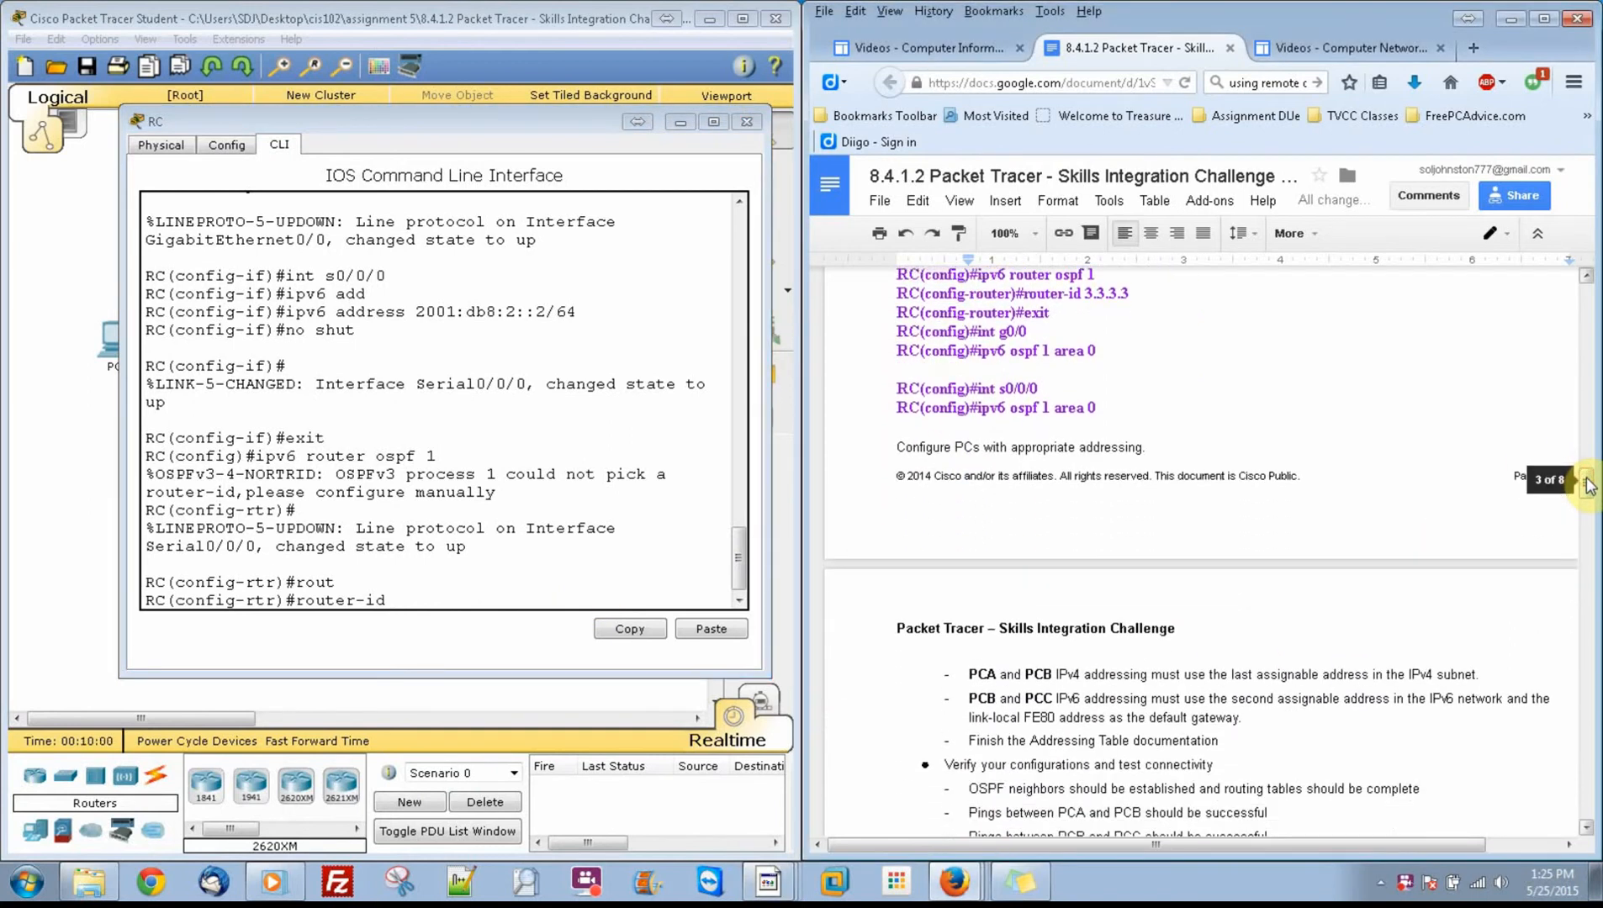
left_click(561, 462)
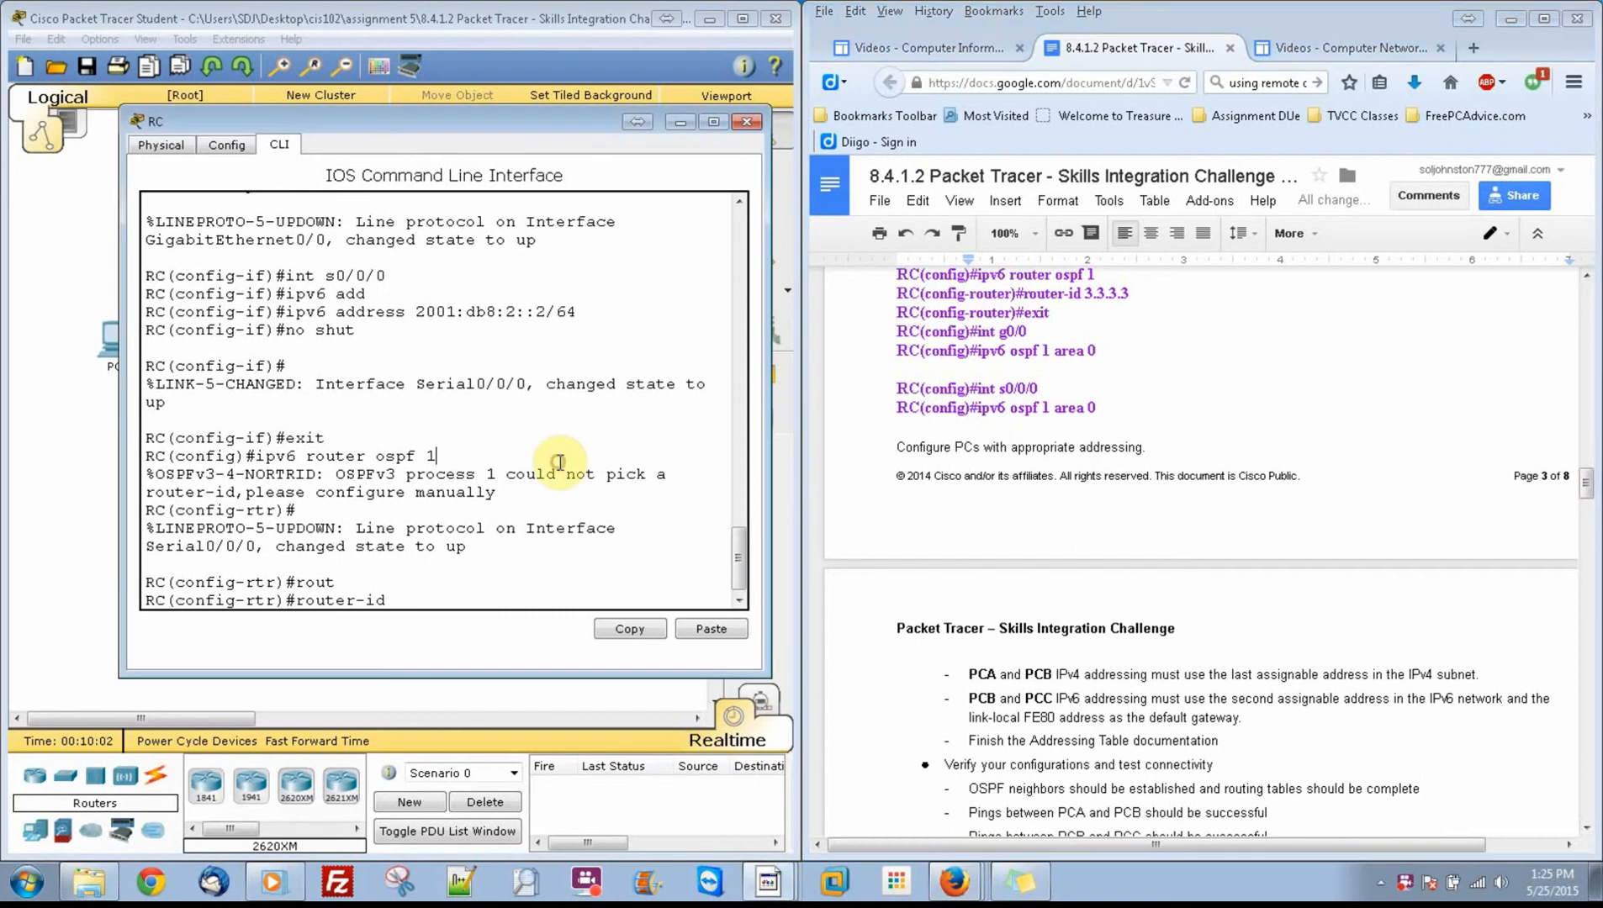
type("3.3.3.3")
key("Return")
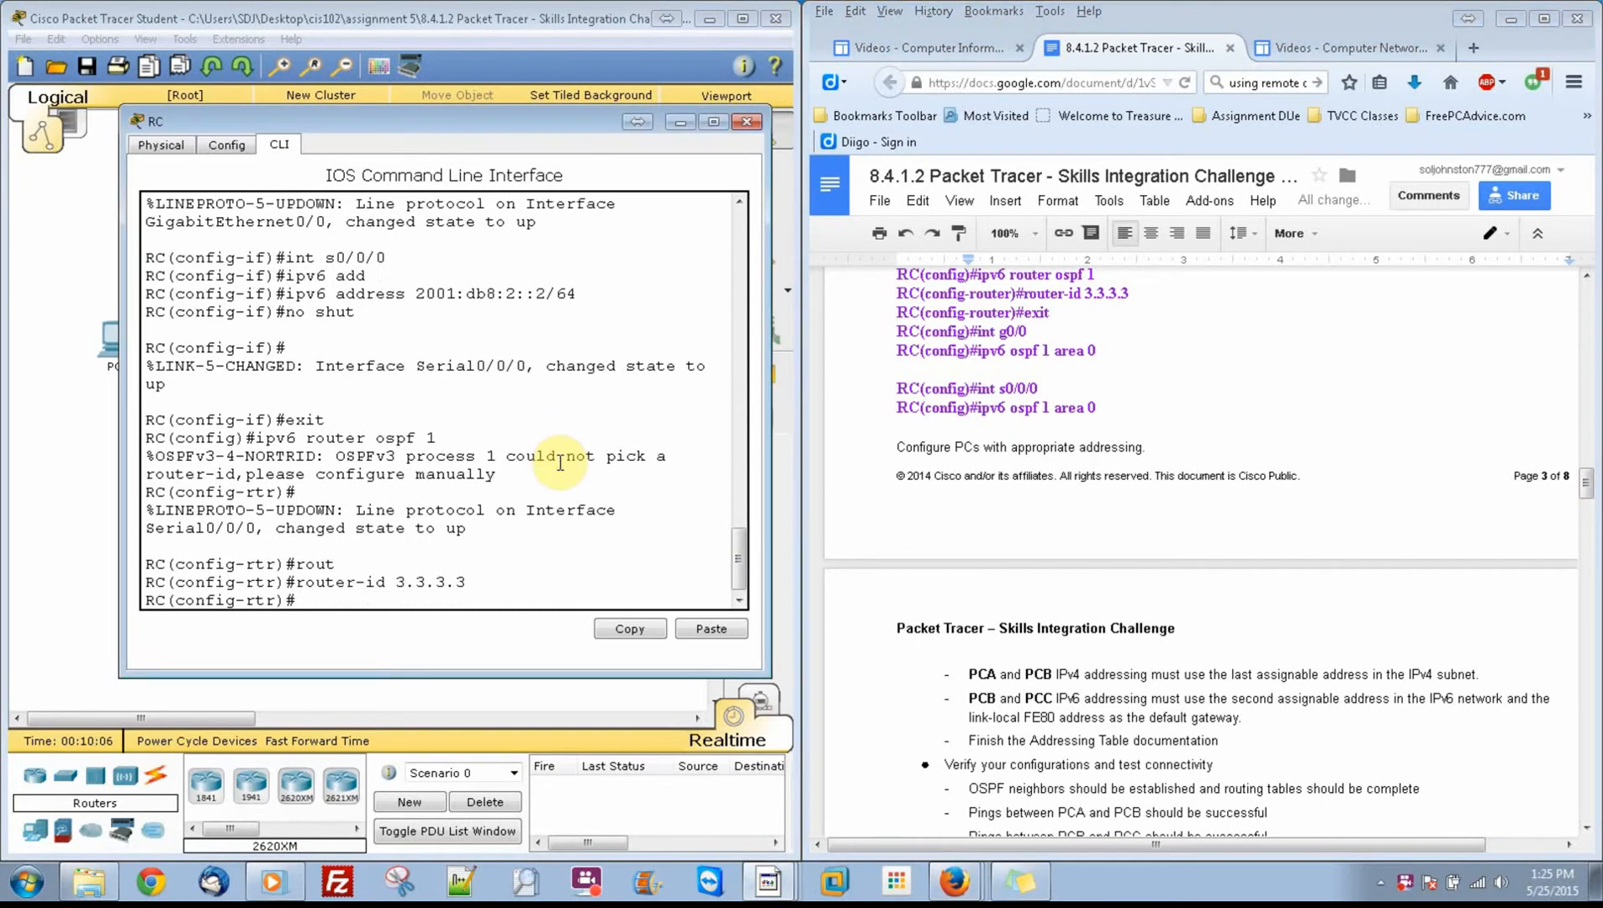
type("exit")
key("Return")
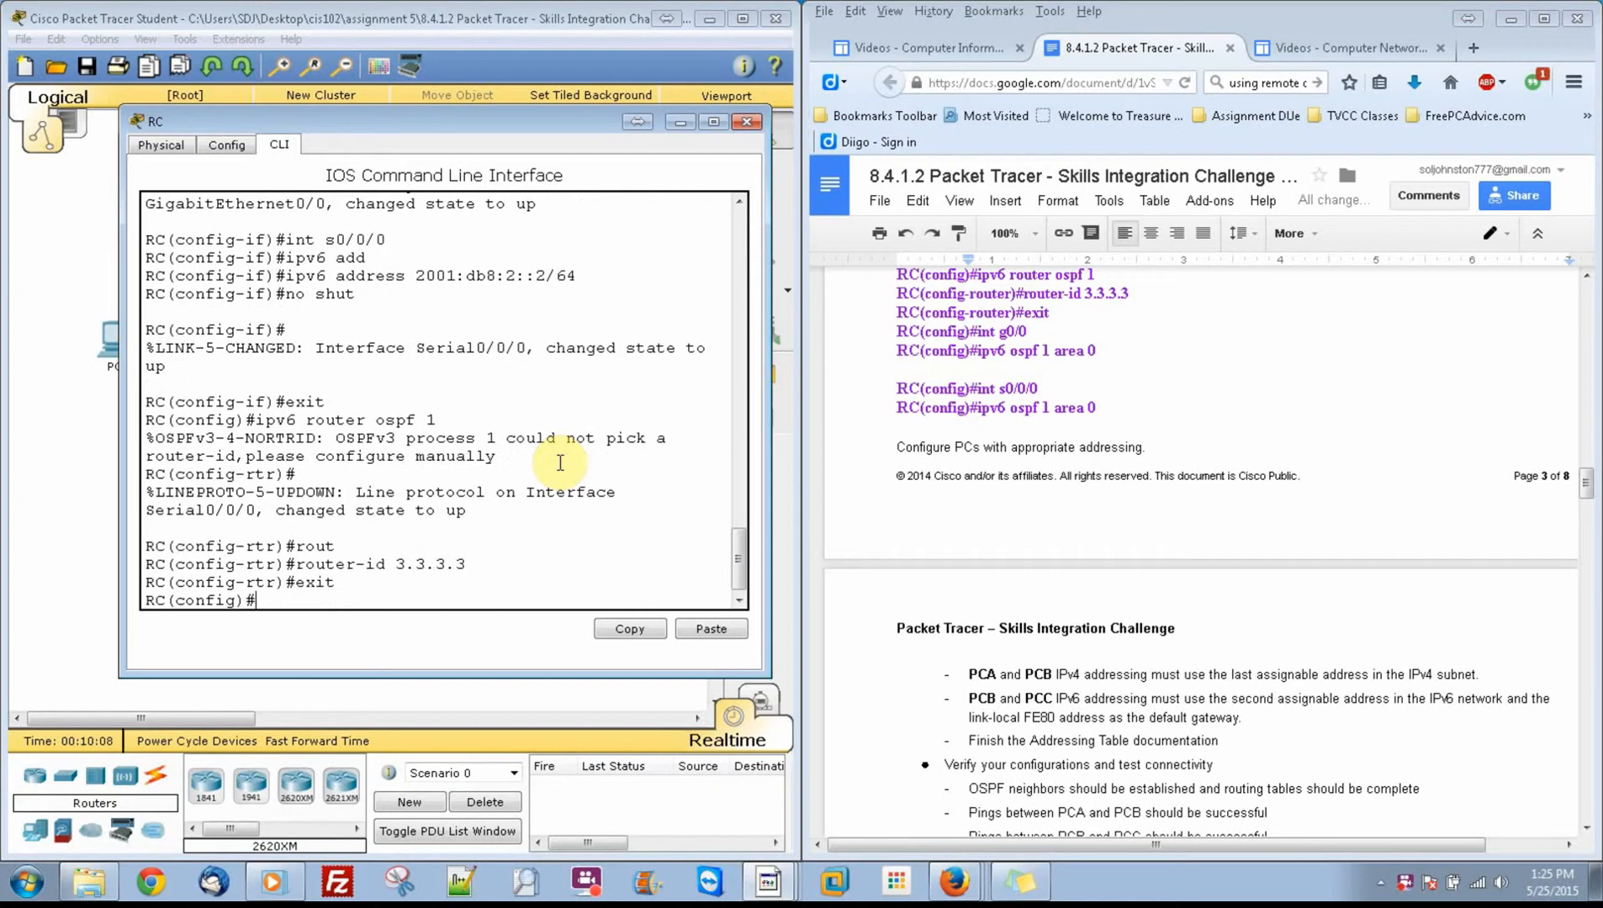
Step: Enable IPv6 OSPF process 1 in area 0 on RC's interface s0/0/0
type("int")
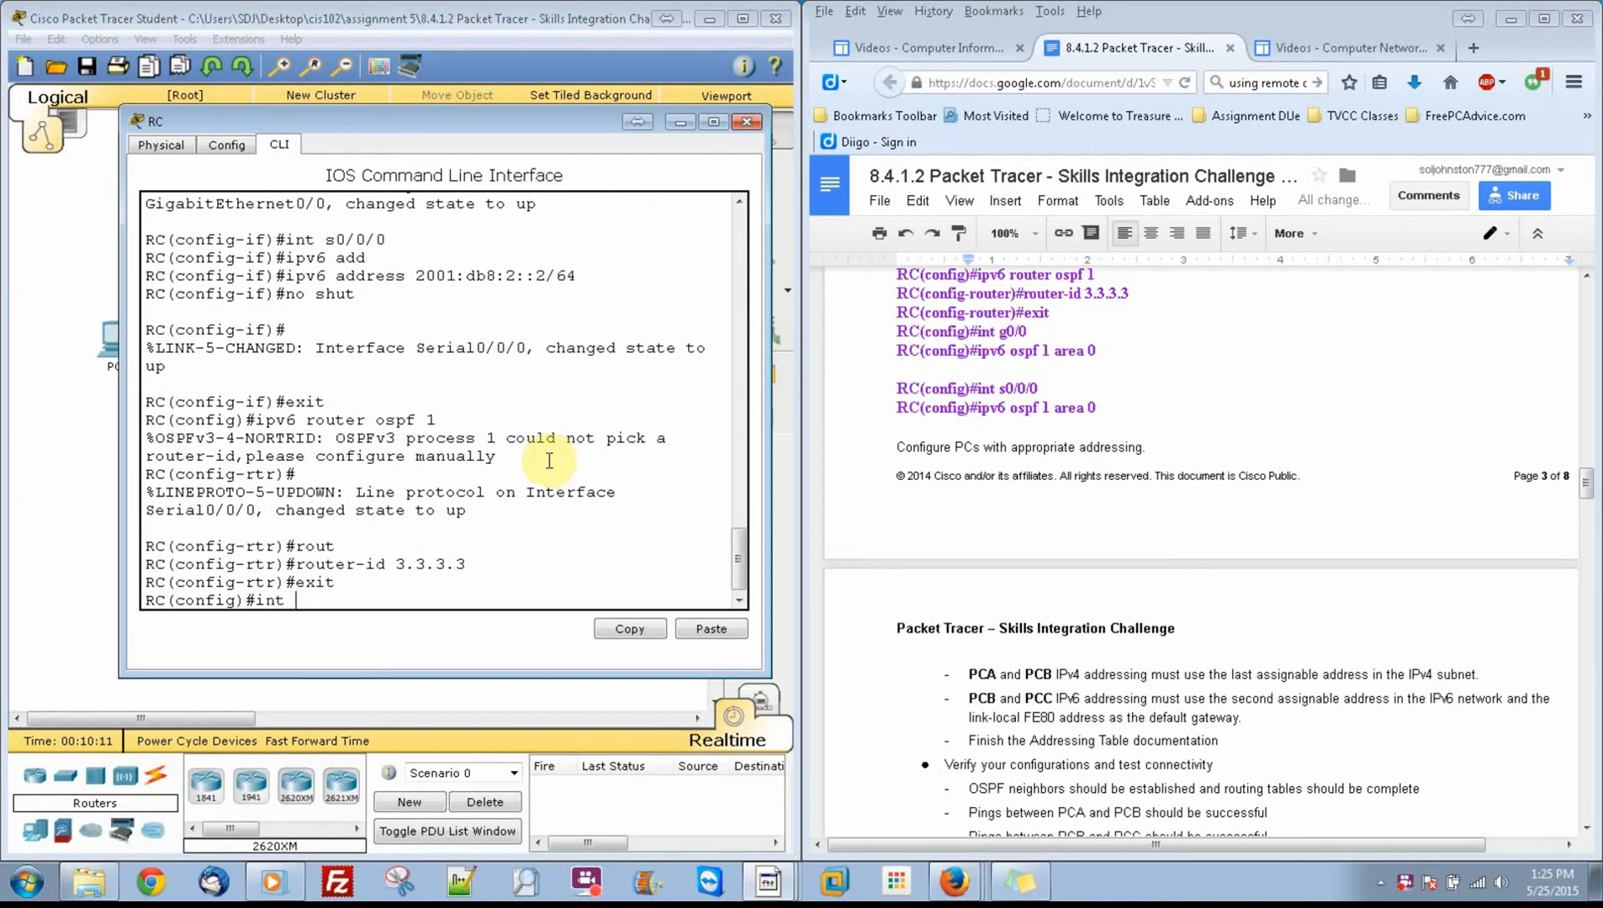
type(" s0/0/0p")
key("BackSpace")
key("Return")
type("ip")
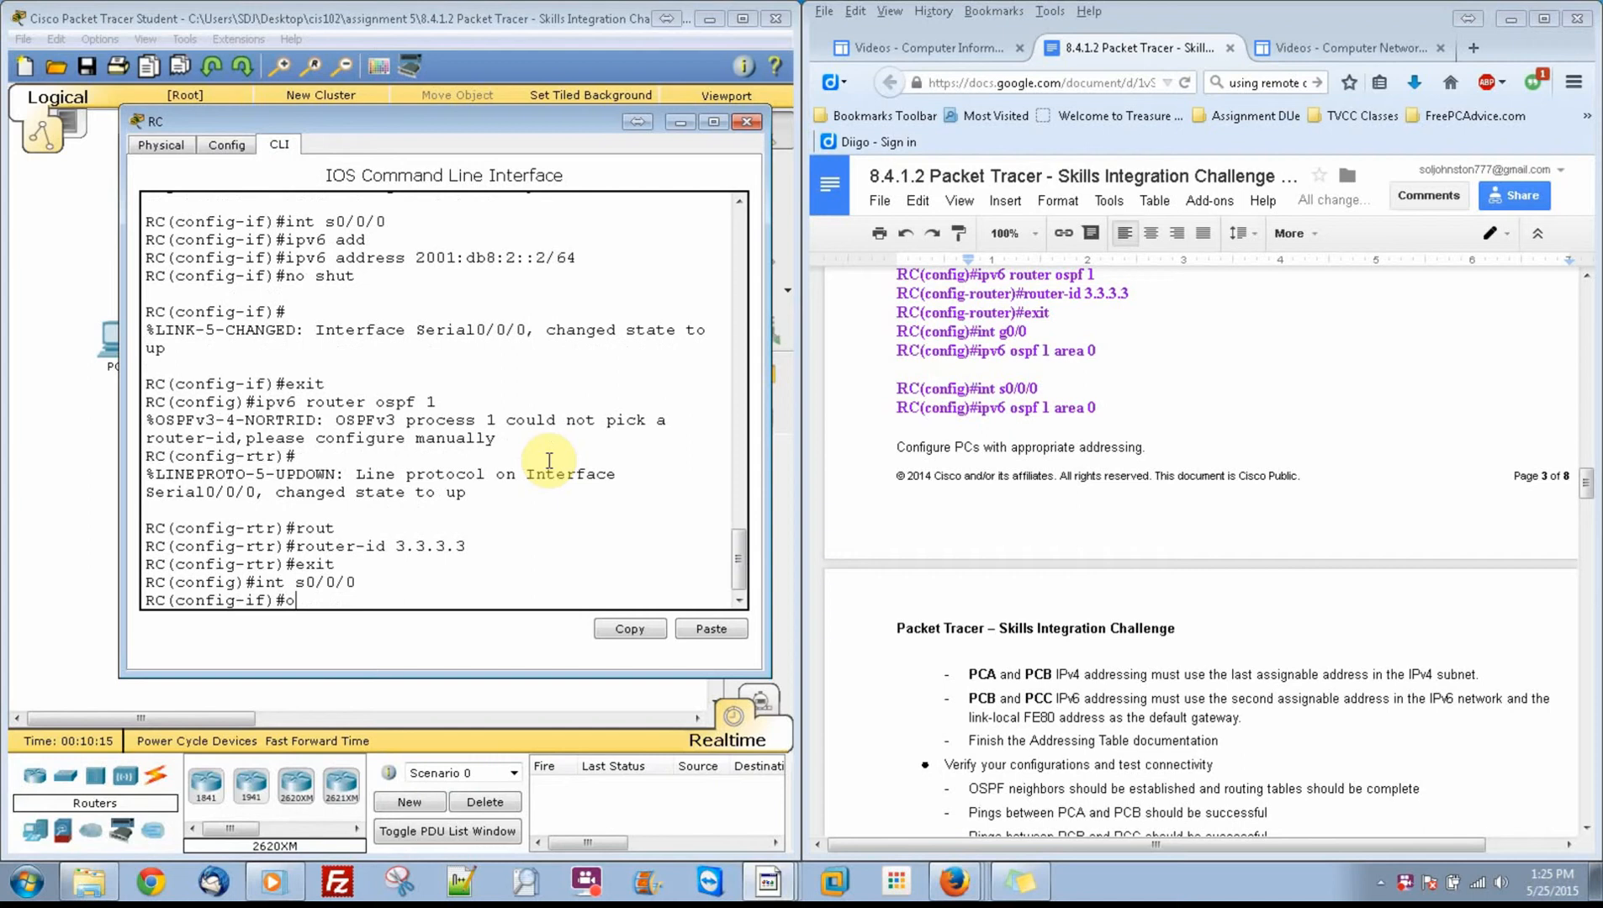
type("v6 ospf 1 area 0")
key("Return")
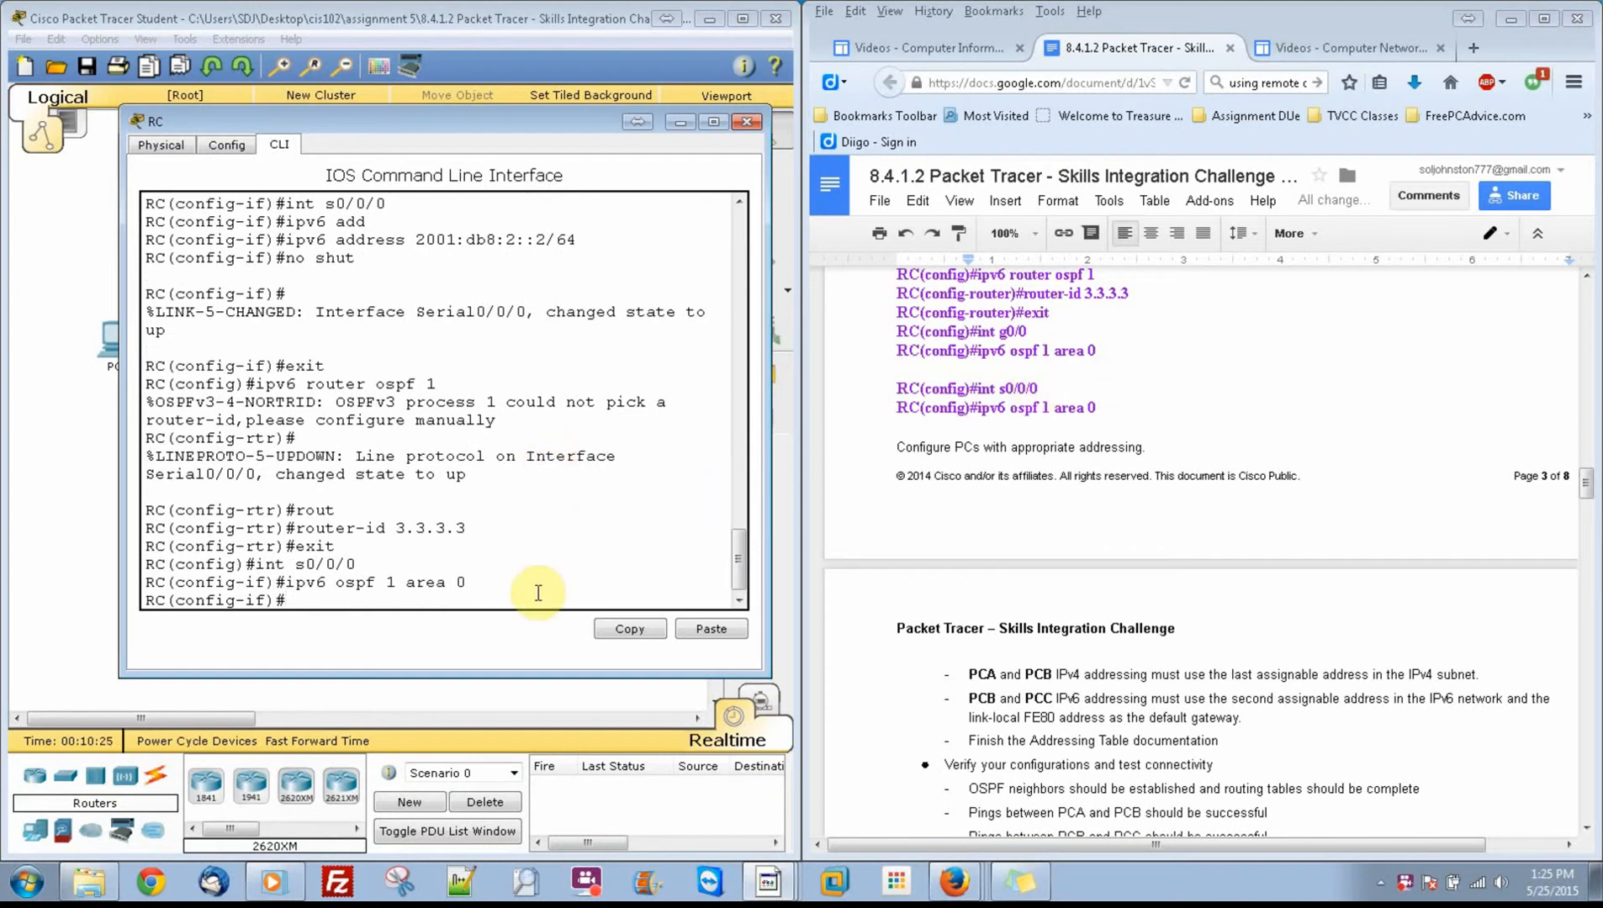
Step: Enable IPv6 OSPF process 1 in area 0 on RC's interface g0/0
type("int ")
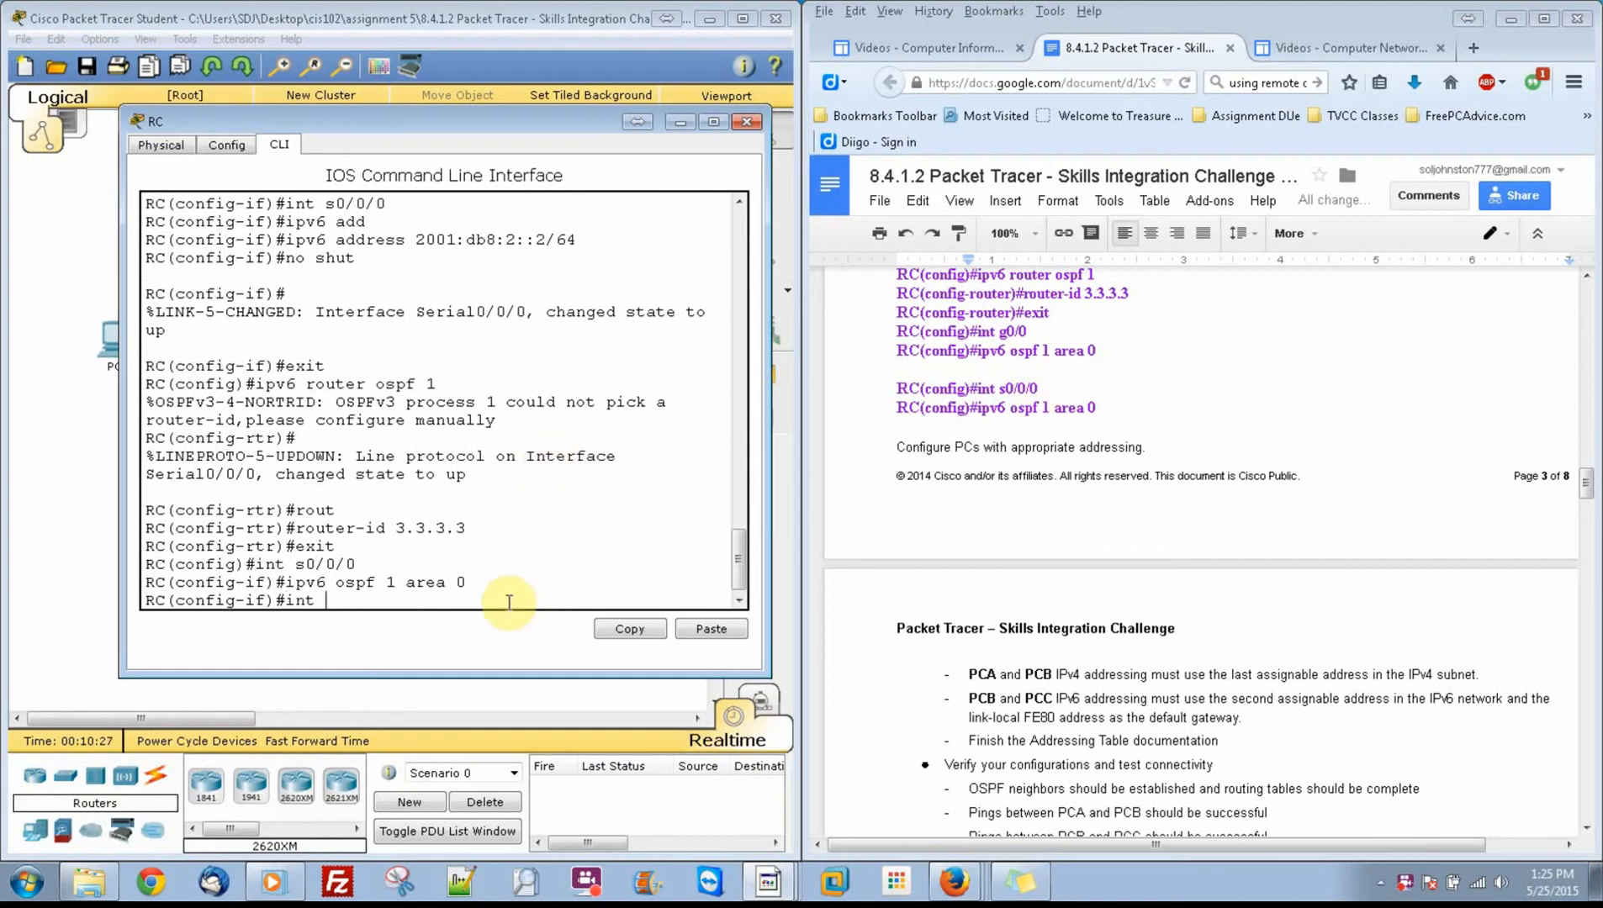
type("g0/0")
key("Return")
key("Return")
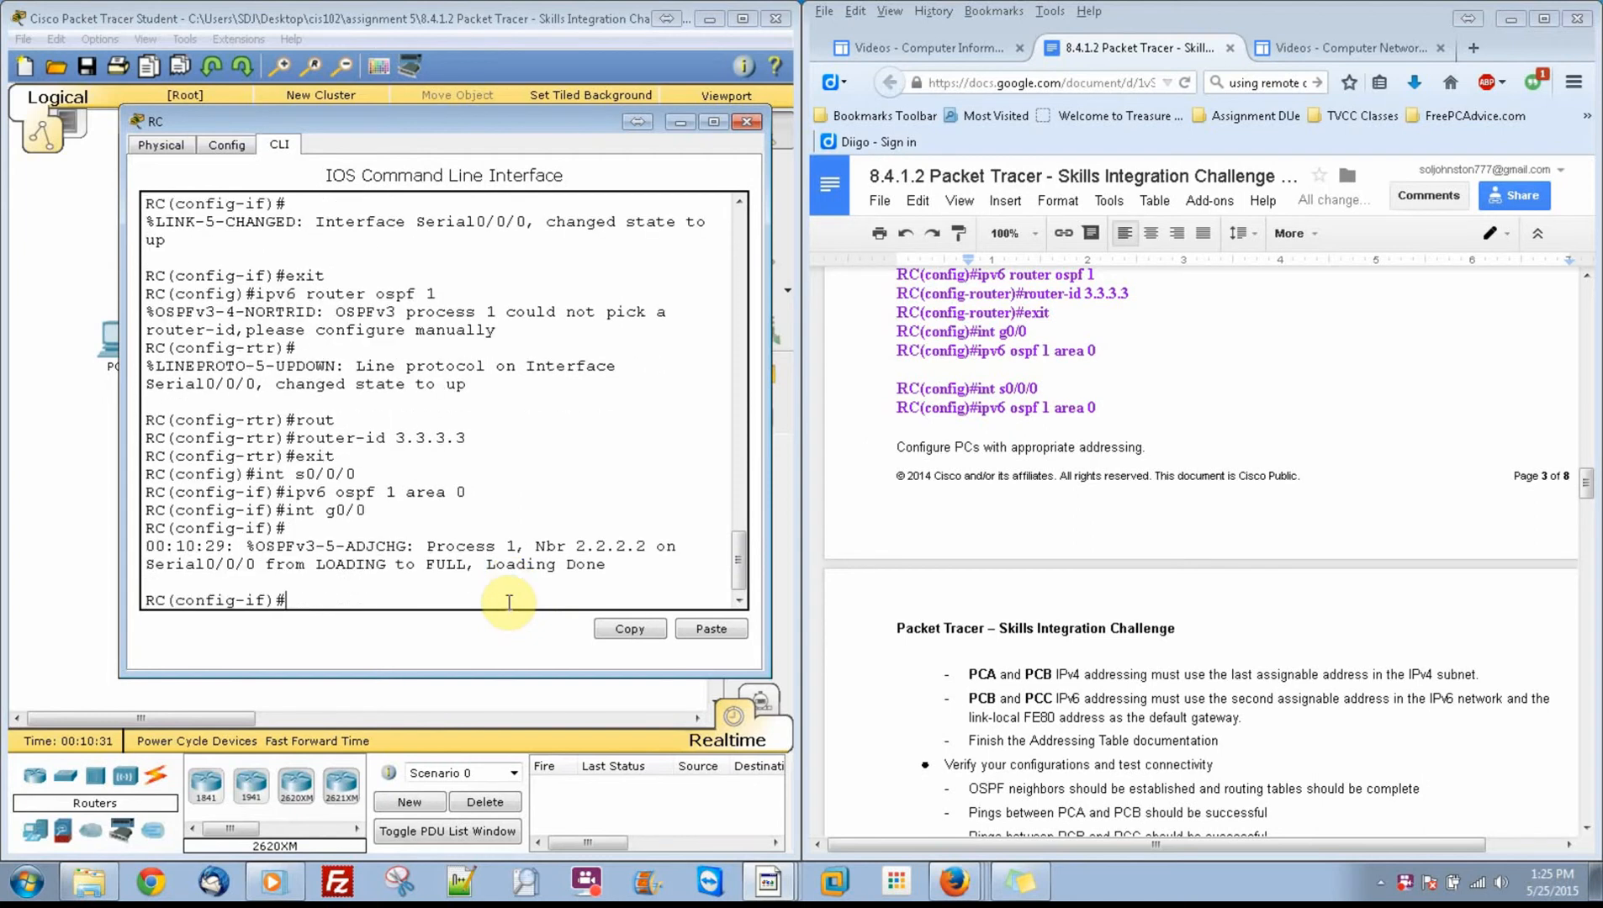
type("ipv6 ospf 1 area 0")
key("Return")
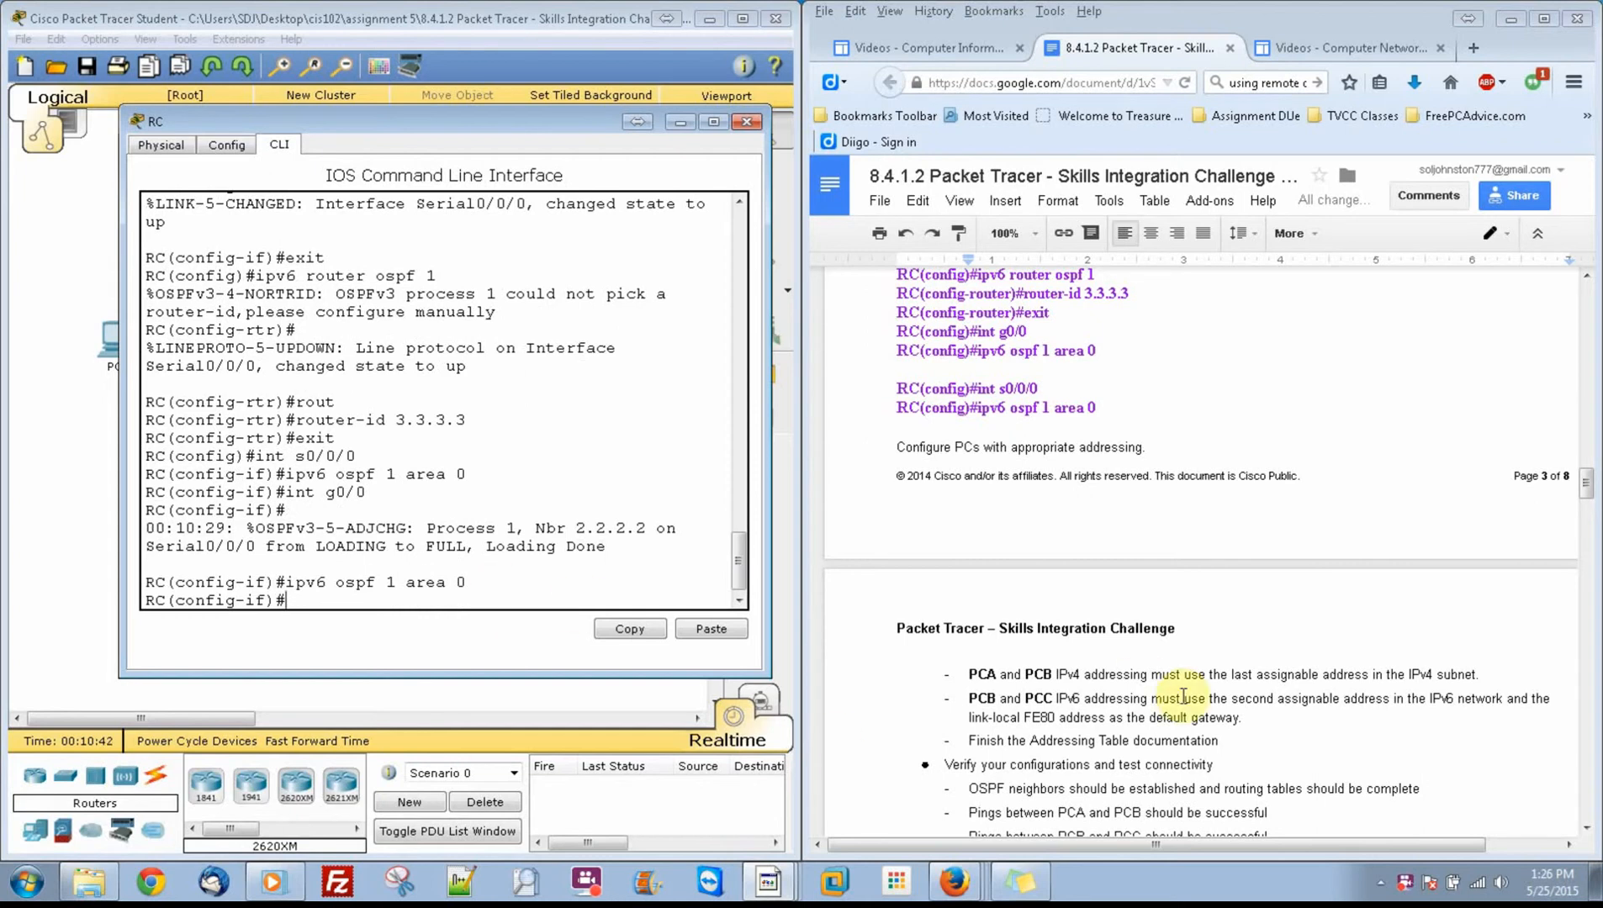
Step: Open PCA's IP configuration beside its reference in the document and set the static IPv4 address to 172.31.1.254
left_click(1582, 492)
left_click_drag(1583, 492, 1589, 537)
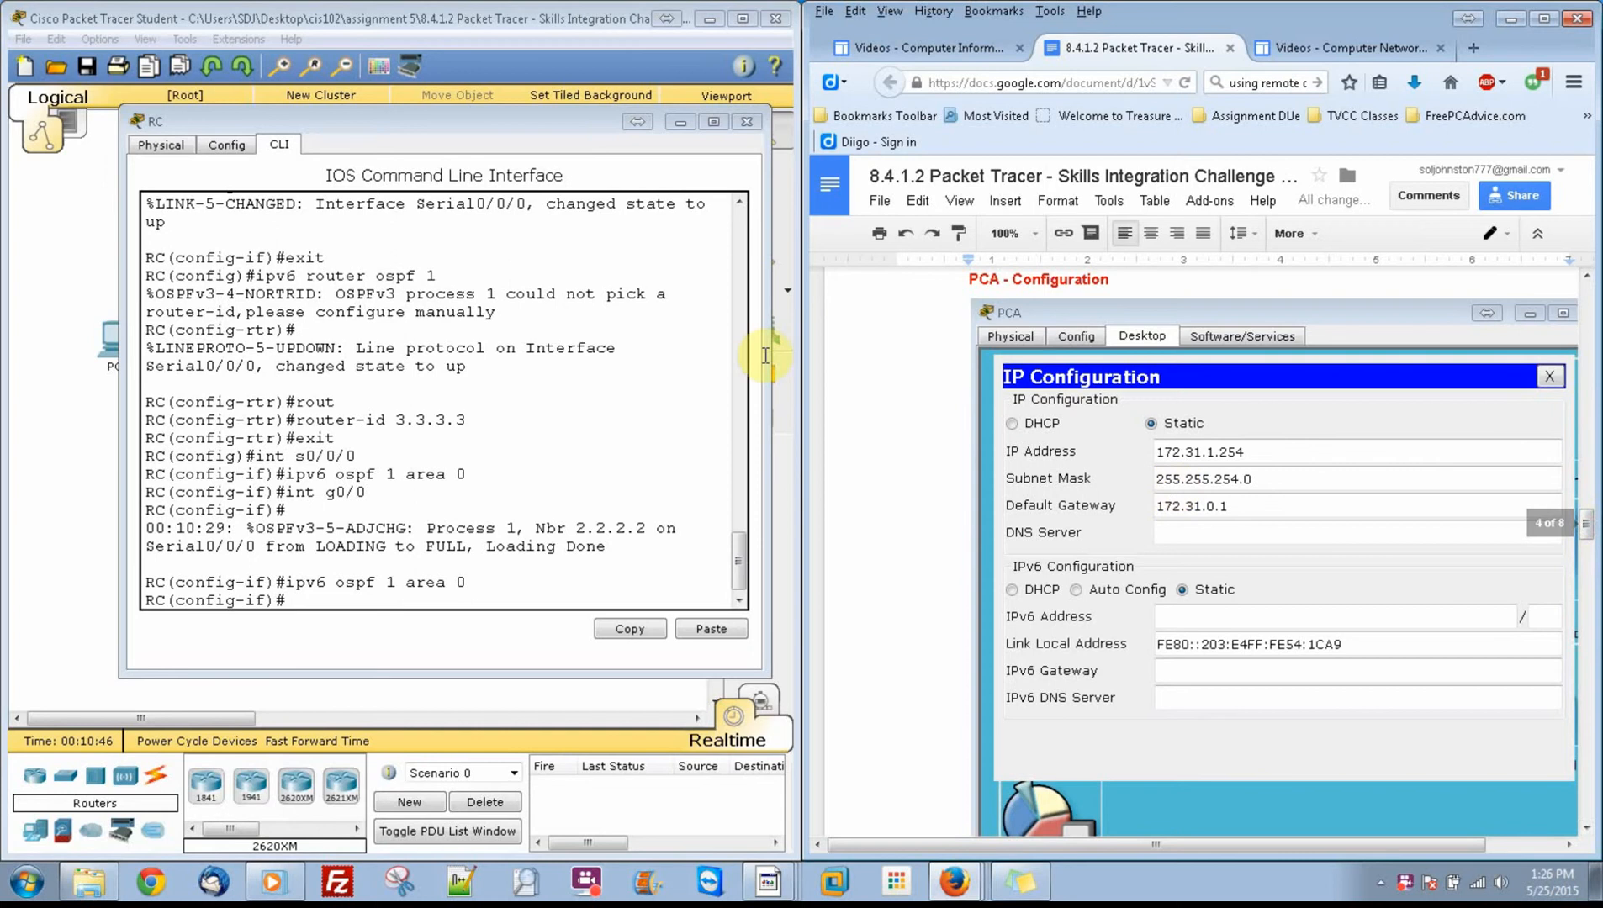
left_click(679, 126)
left_click(118, 345)
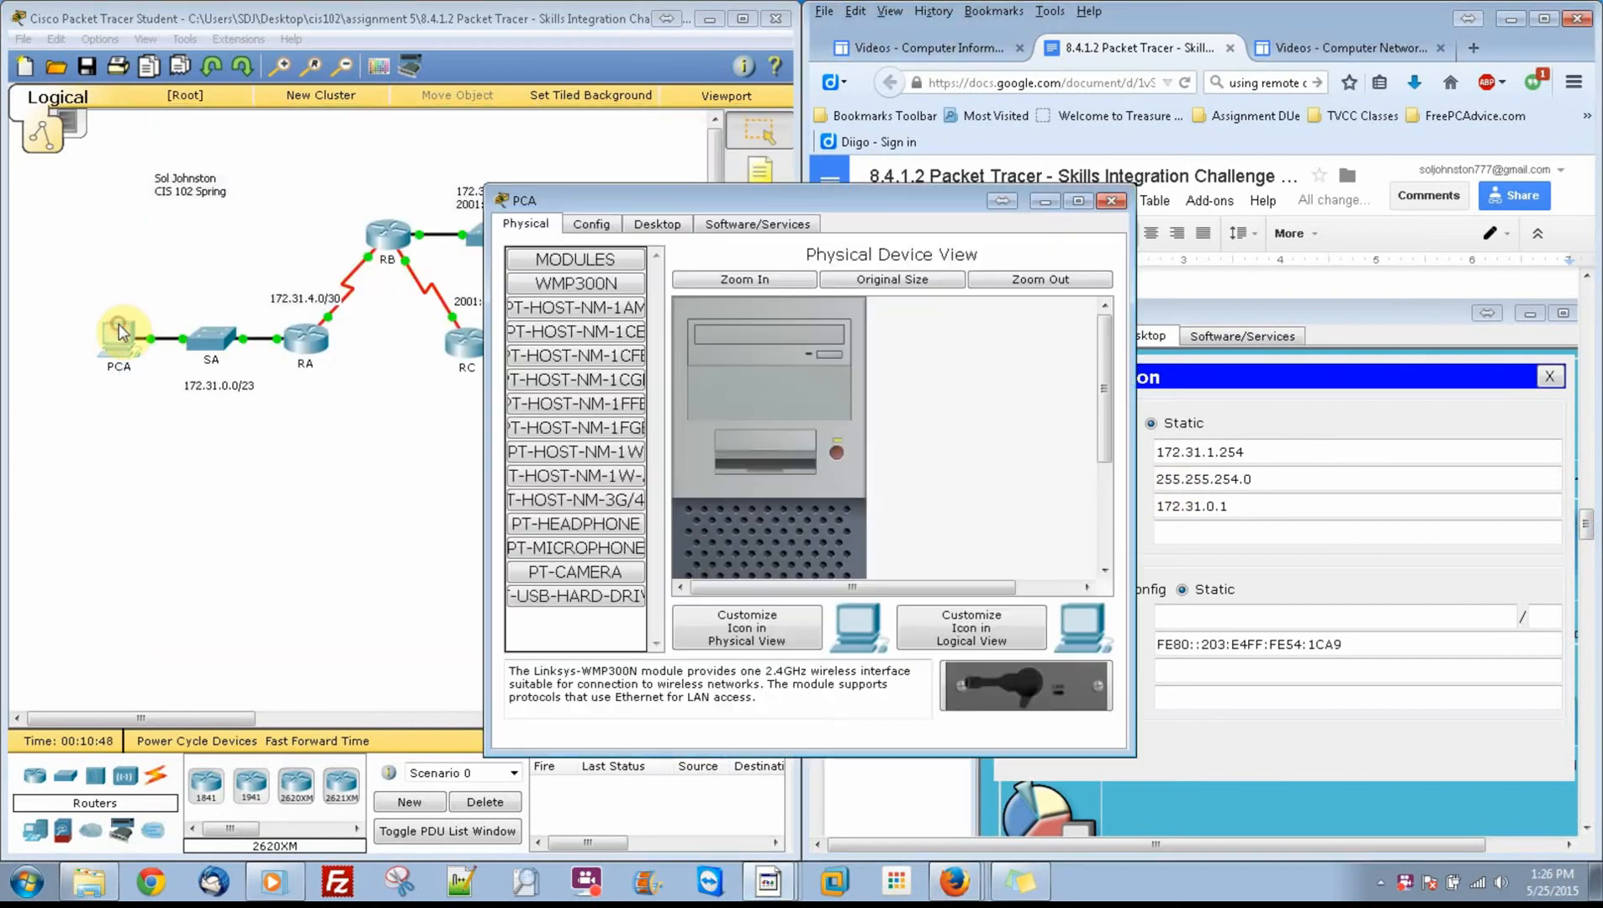
left_click(685, 224)
left_click(552, 309)
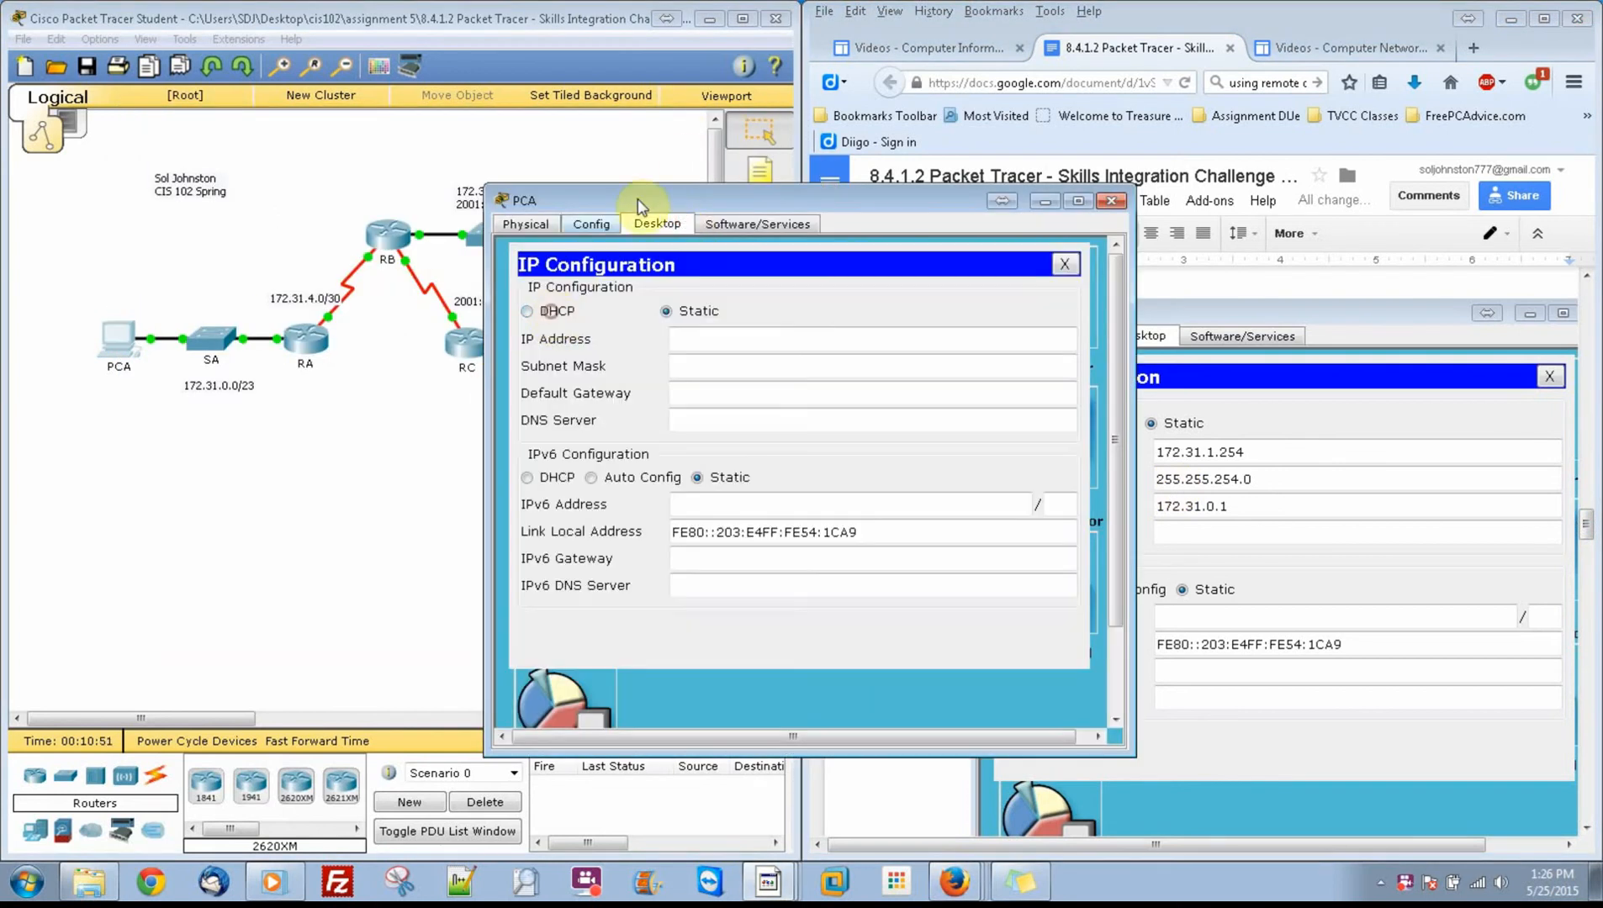
left_click_drag(652, 200, 287, 155)
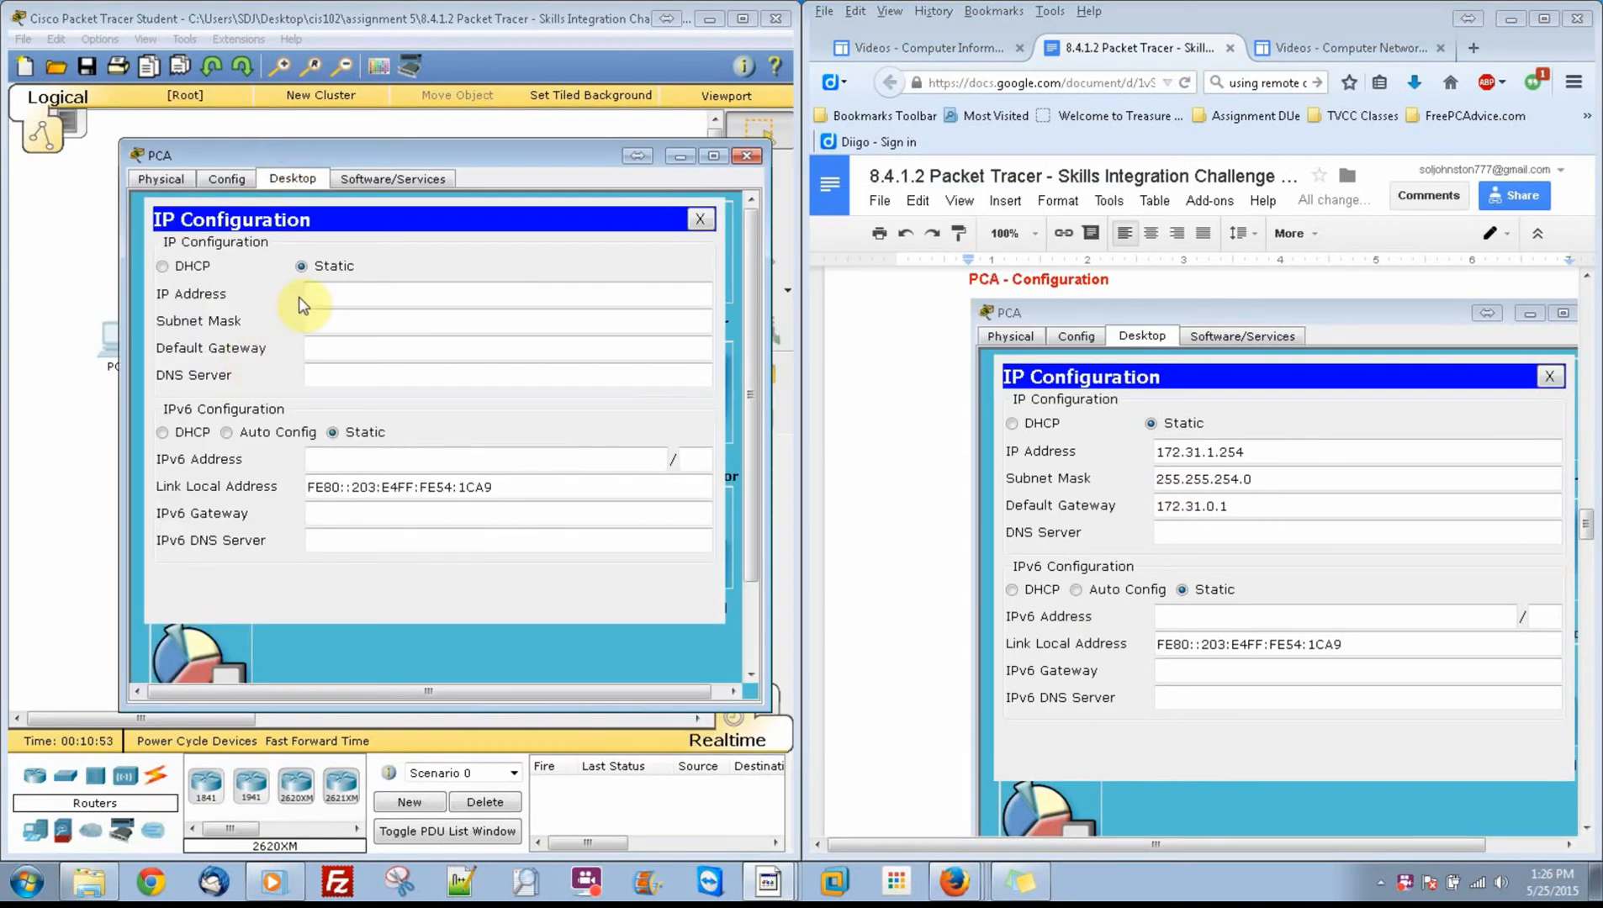
left_click(322, 292)
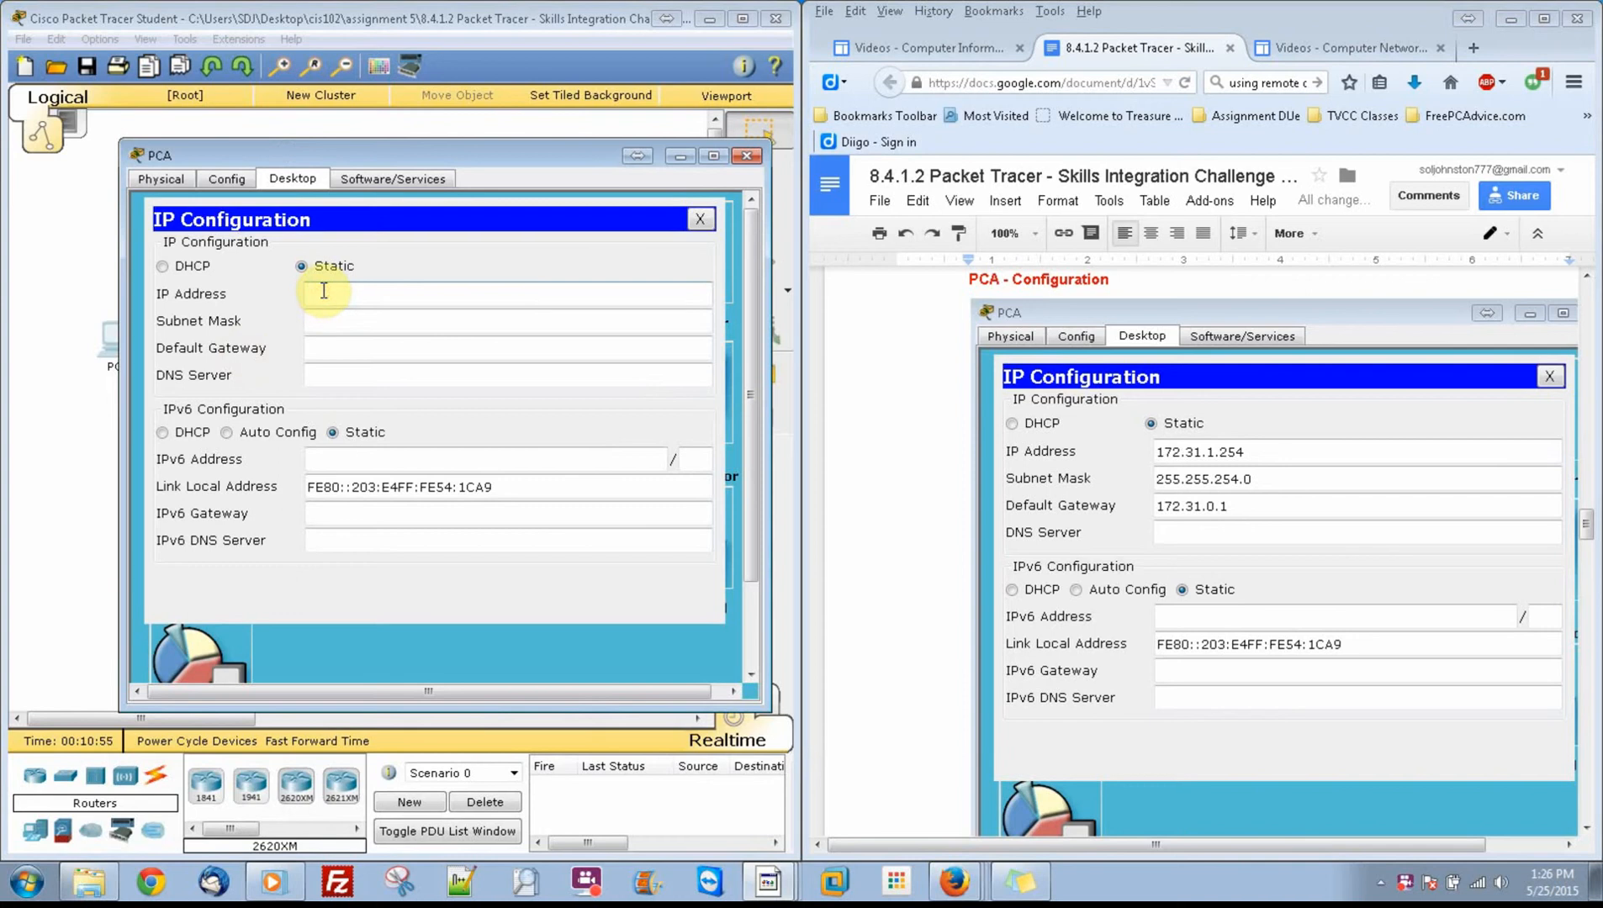
type("172.31.1.254")
key("Tab")
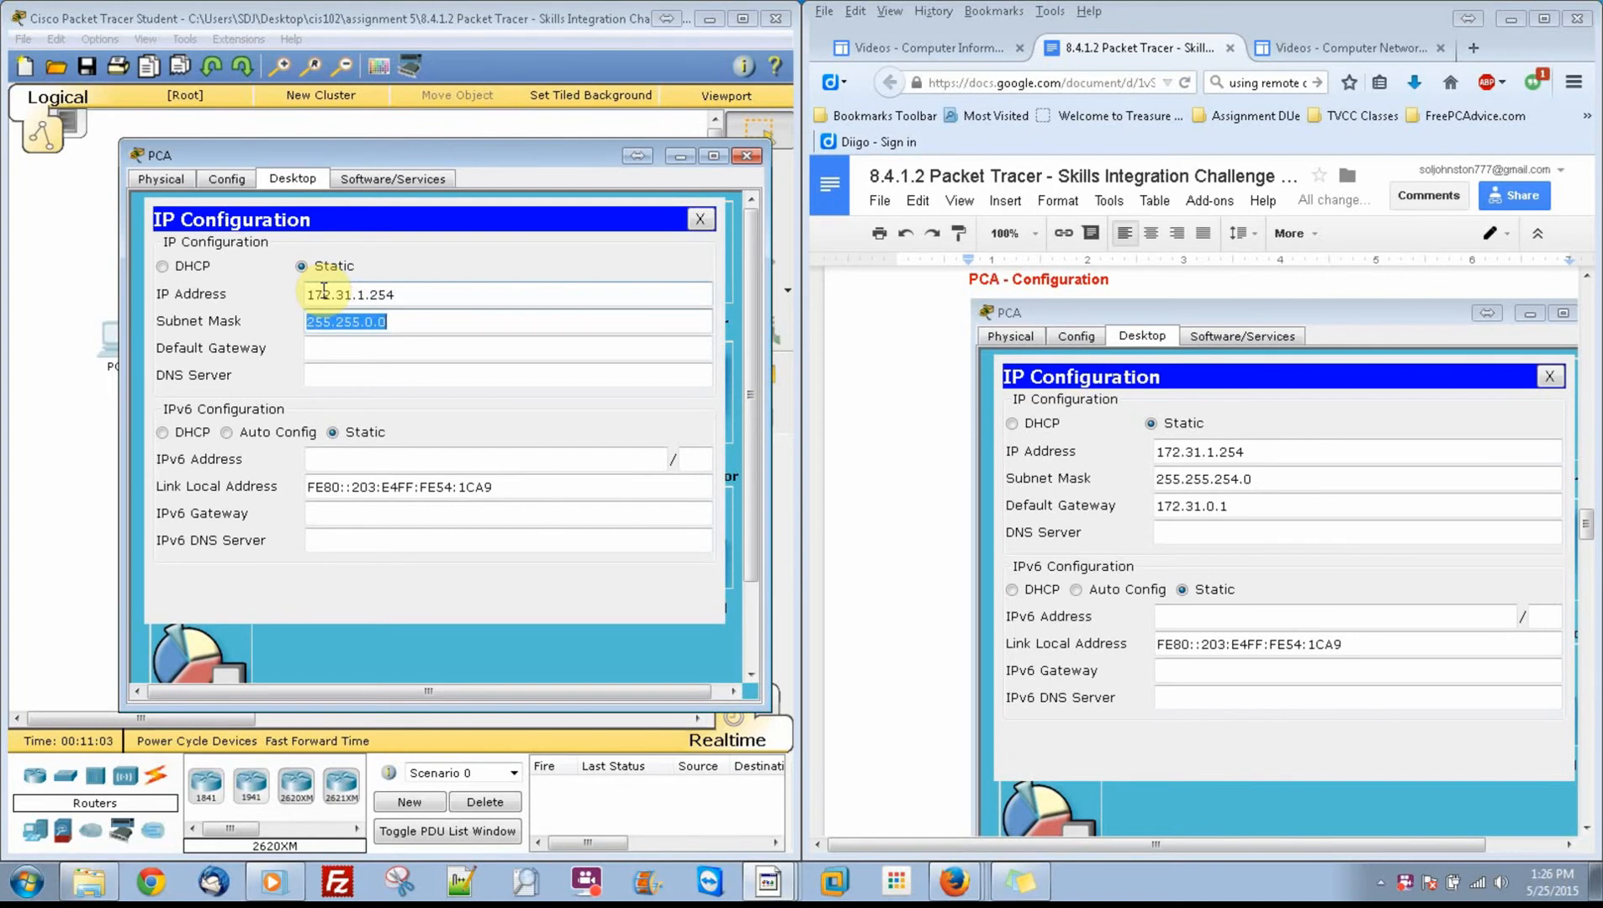
Step: Change PCA's subnet mask to 255.255.254.0
key("Right")
key("Left")
key("Left")
key("BackSpace")
type("254")
key("Tab")
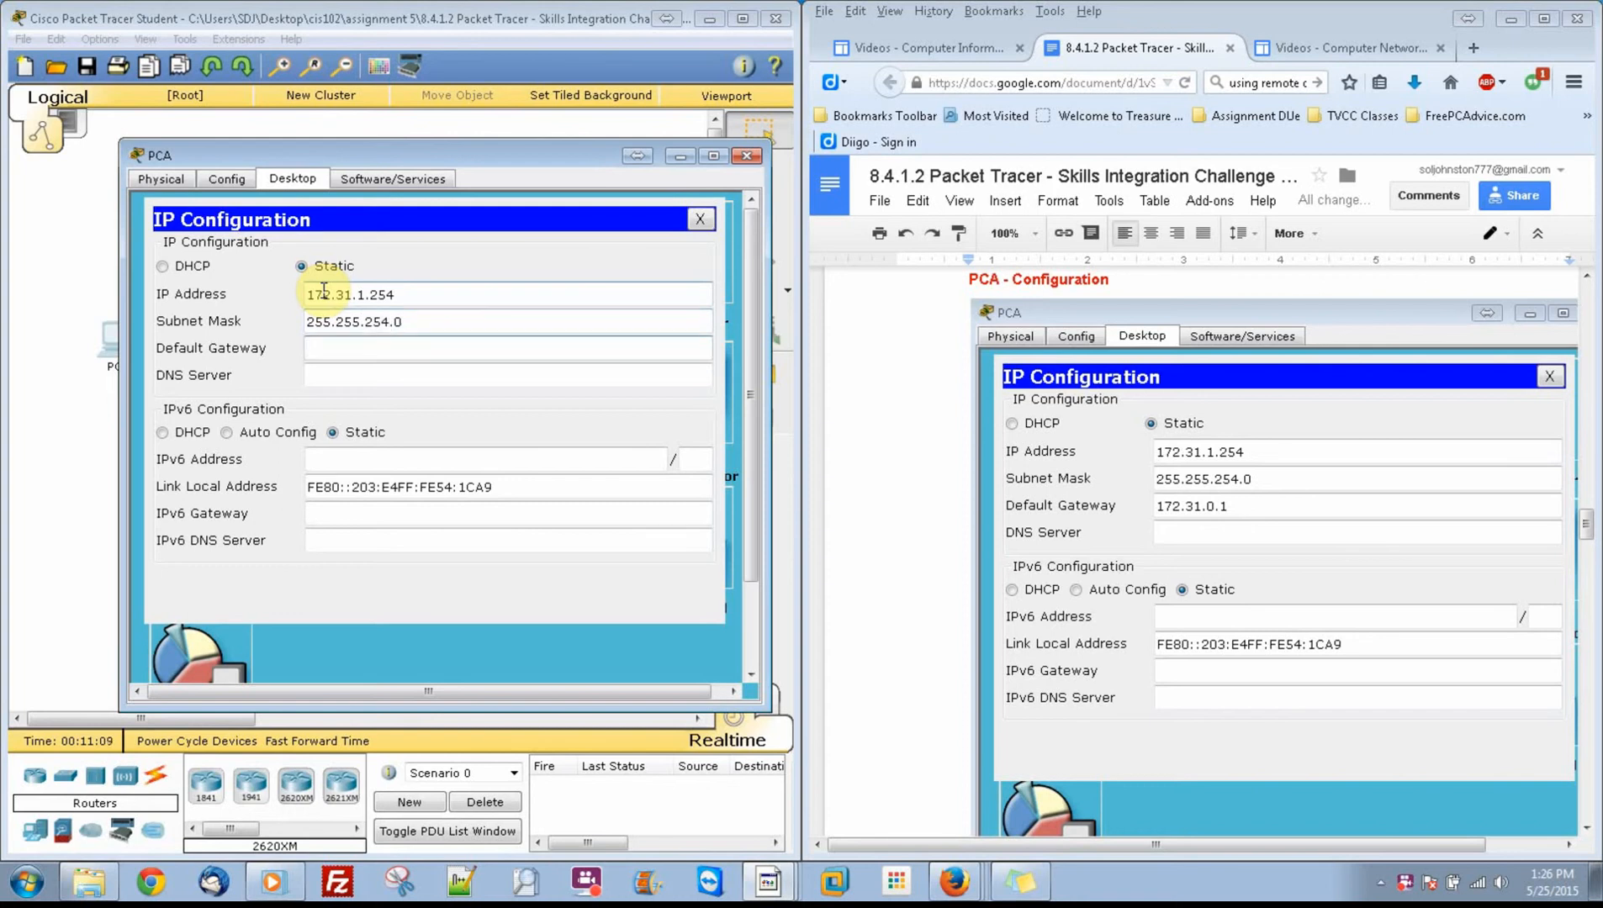
Step: Set PCA's default gateway to 172.31.0.1 and put its window away
type("172.31.0.1")
left_click(412, 481)
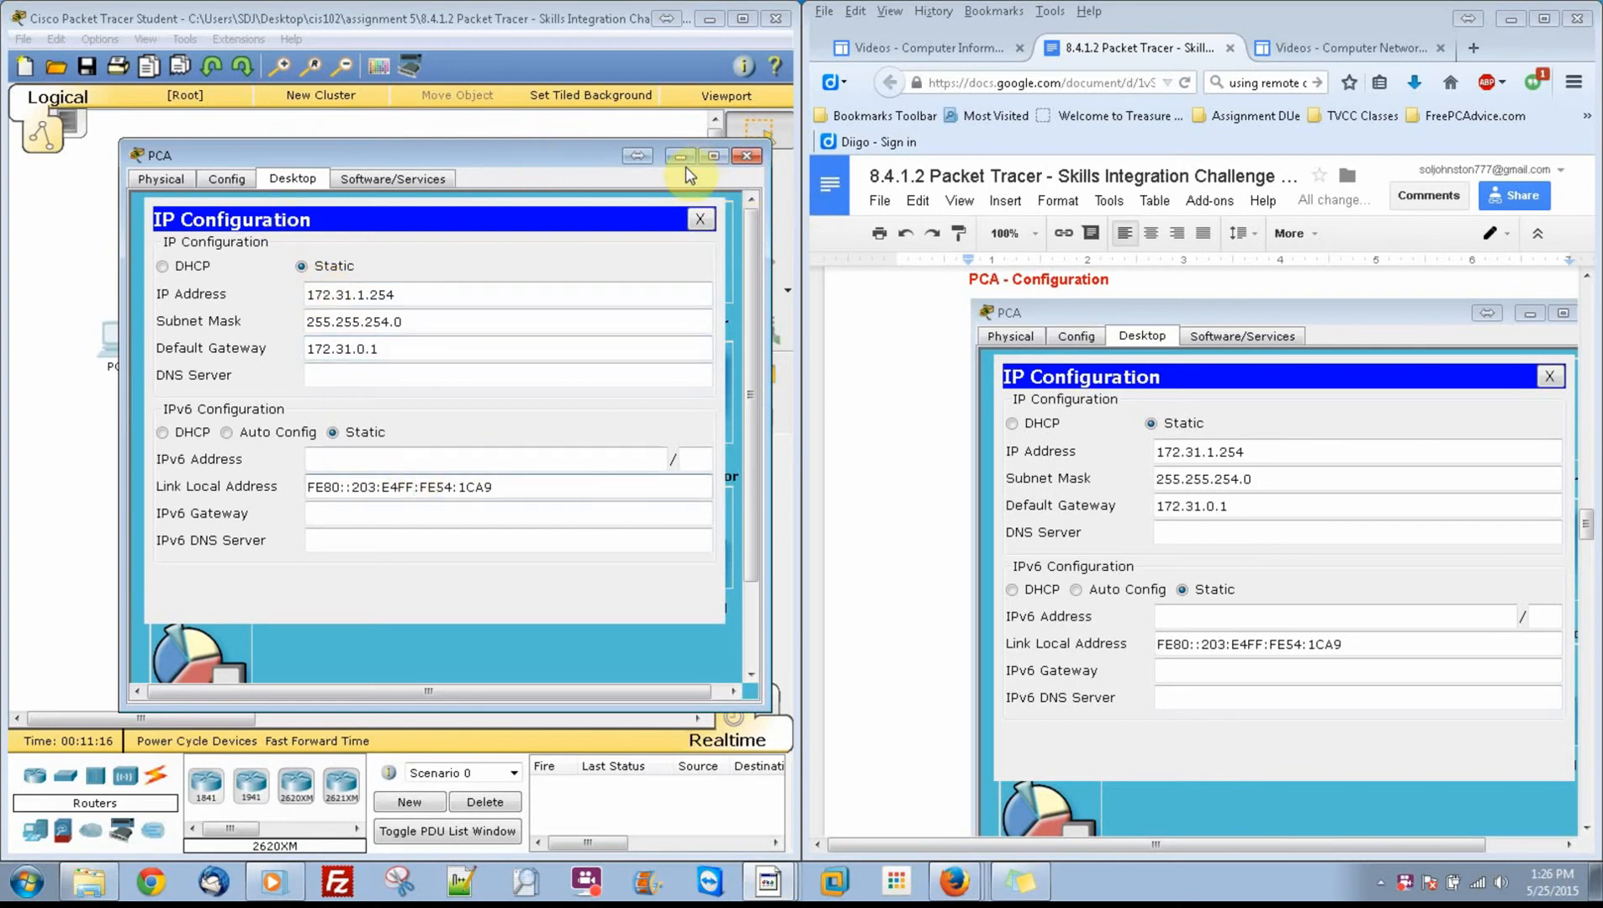
left_click_drag(376, 488, 291, 513)
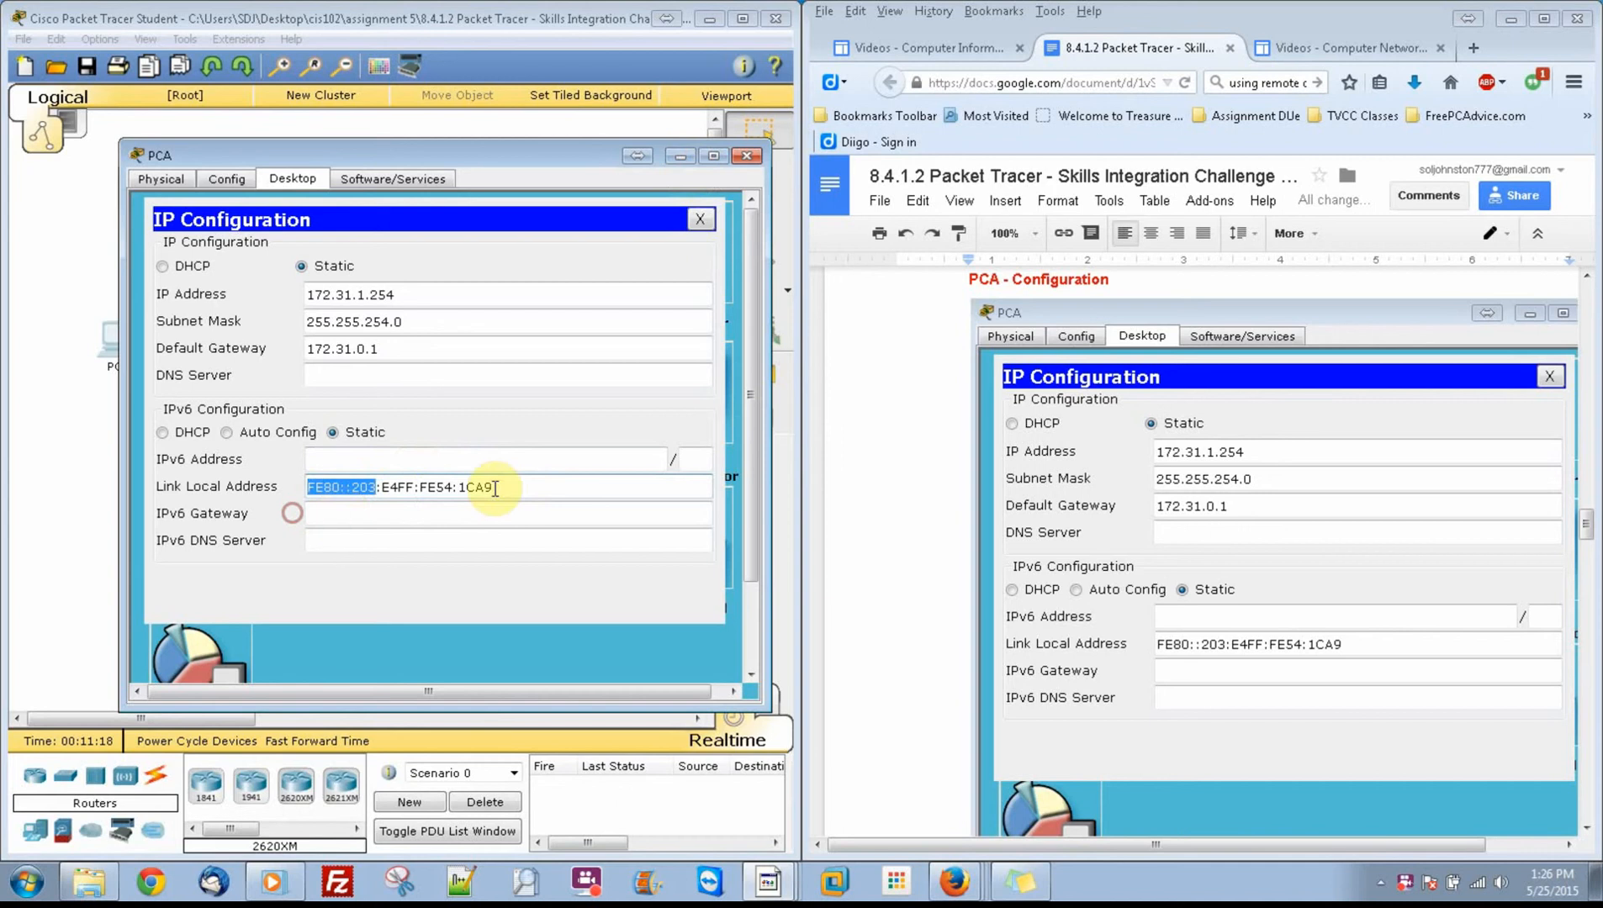
left_click(495, 487)
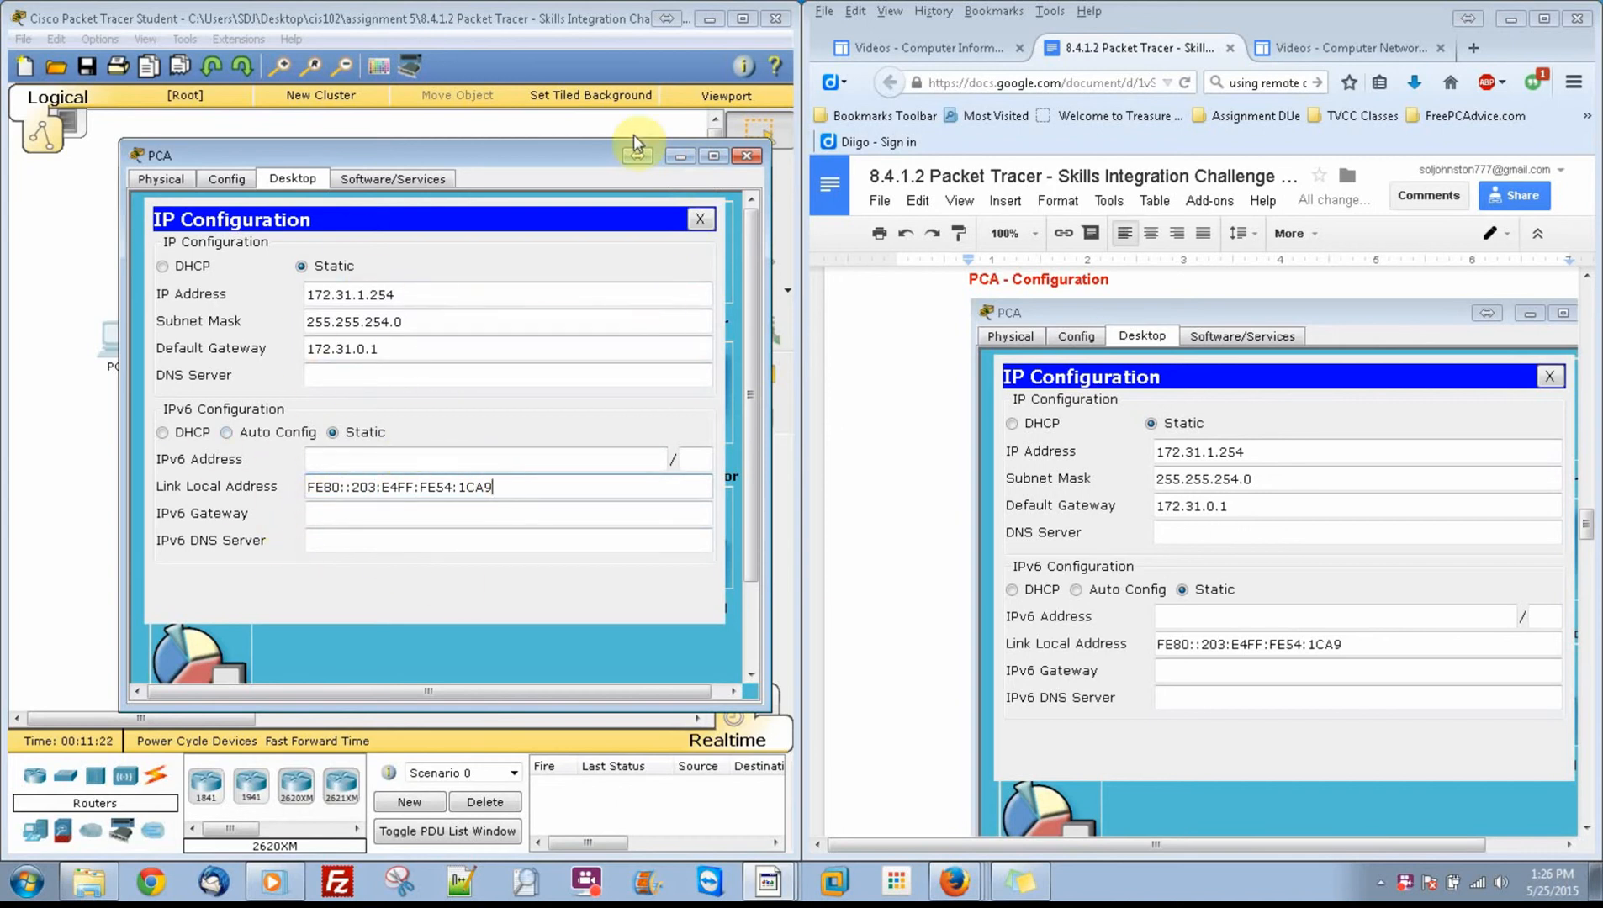
left_click(680, 156)
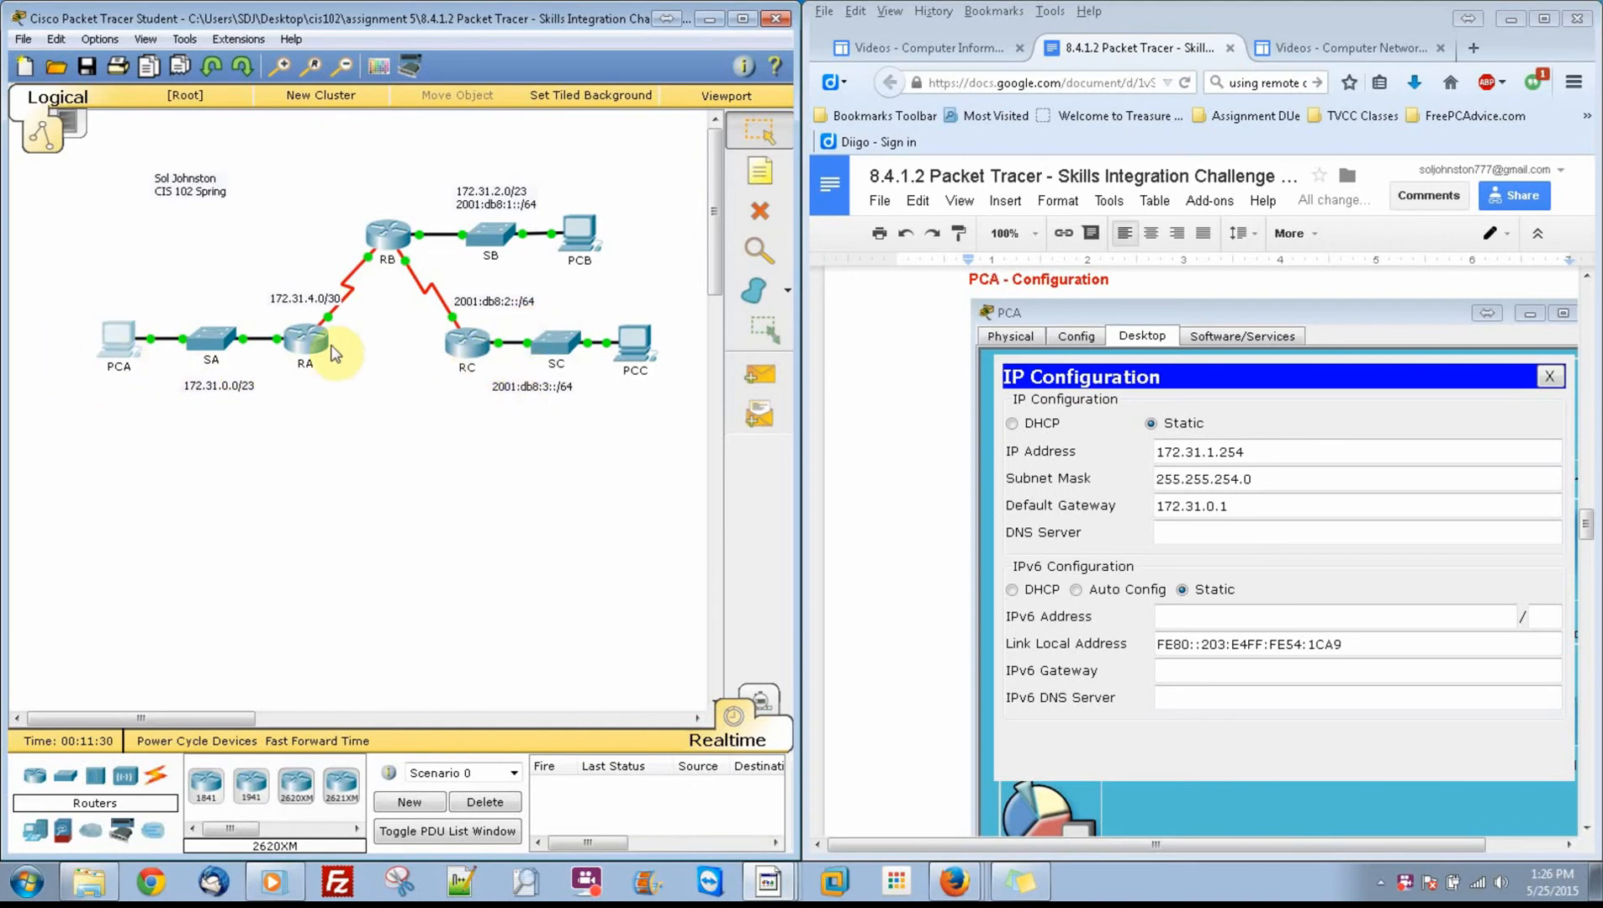
Step: Open PCB's IP configuration beside its reference in the document and set the static IPv4 address to 172.31.3.254
left_click(388, 235)
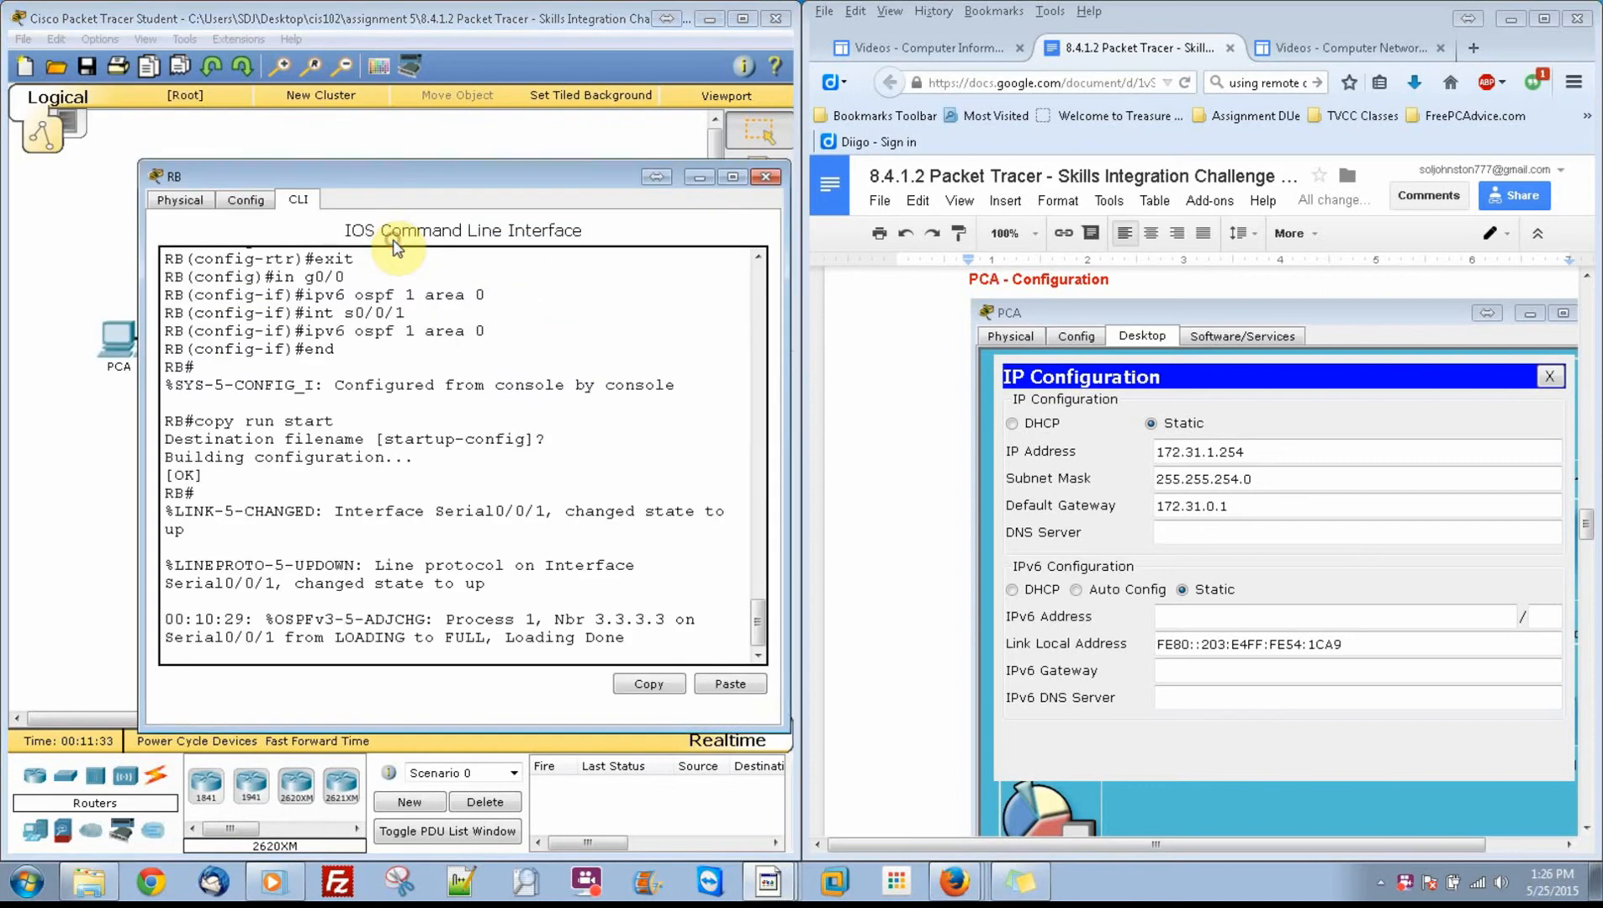
left_click(709, 176)
left_click(570, 238)
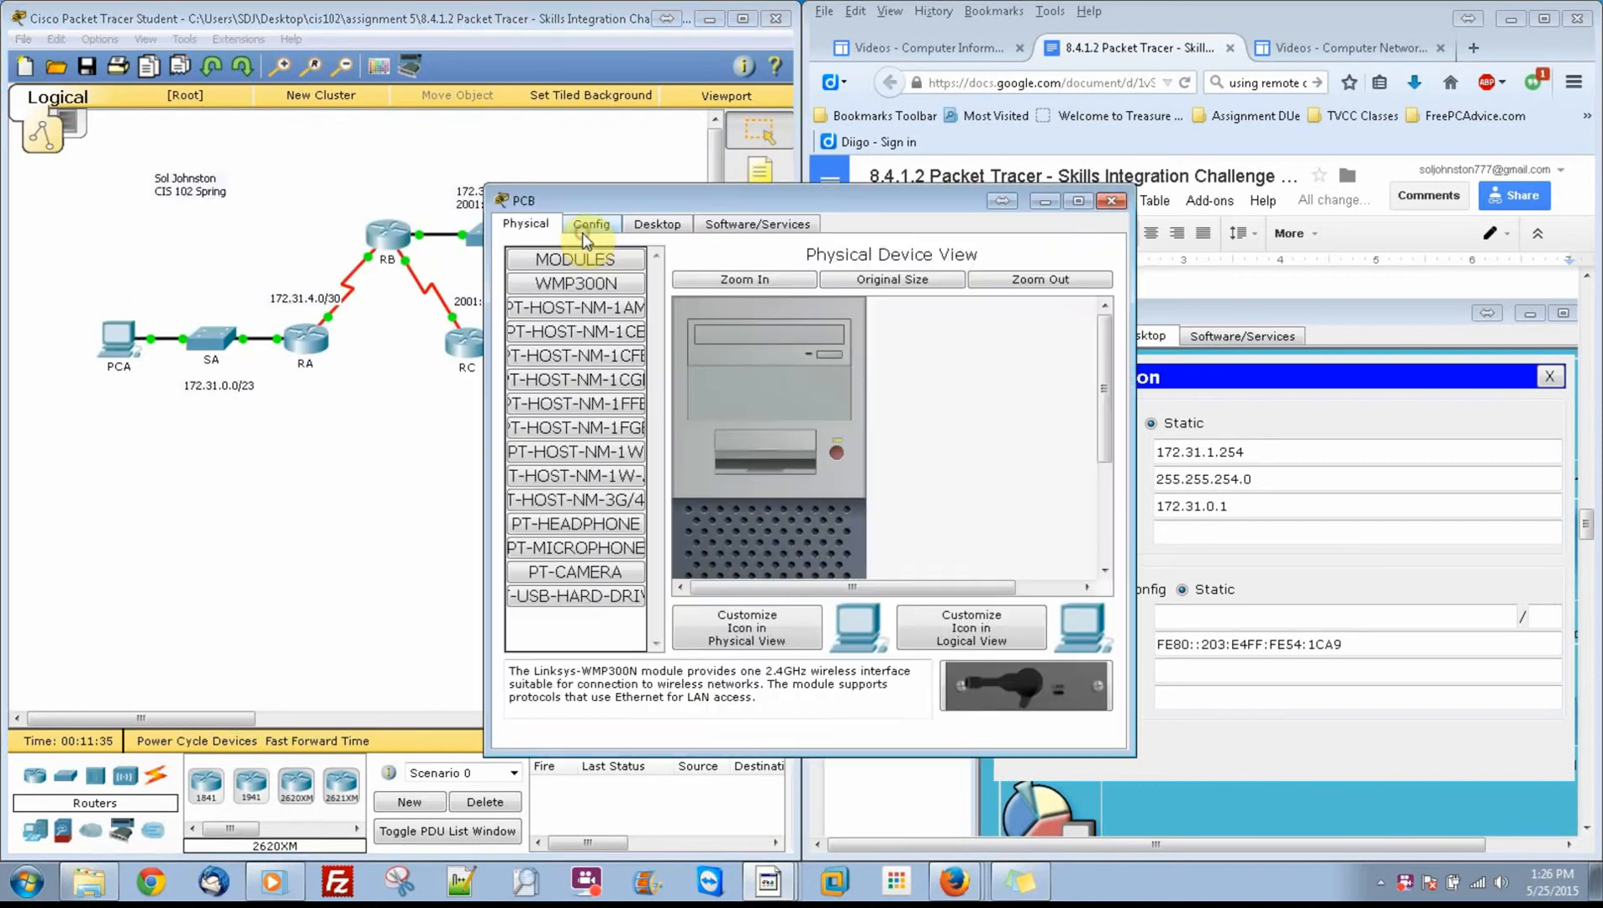
left_click(657, 223)
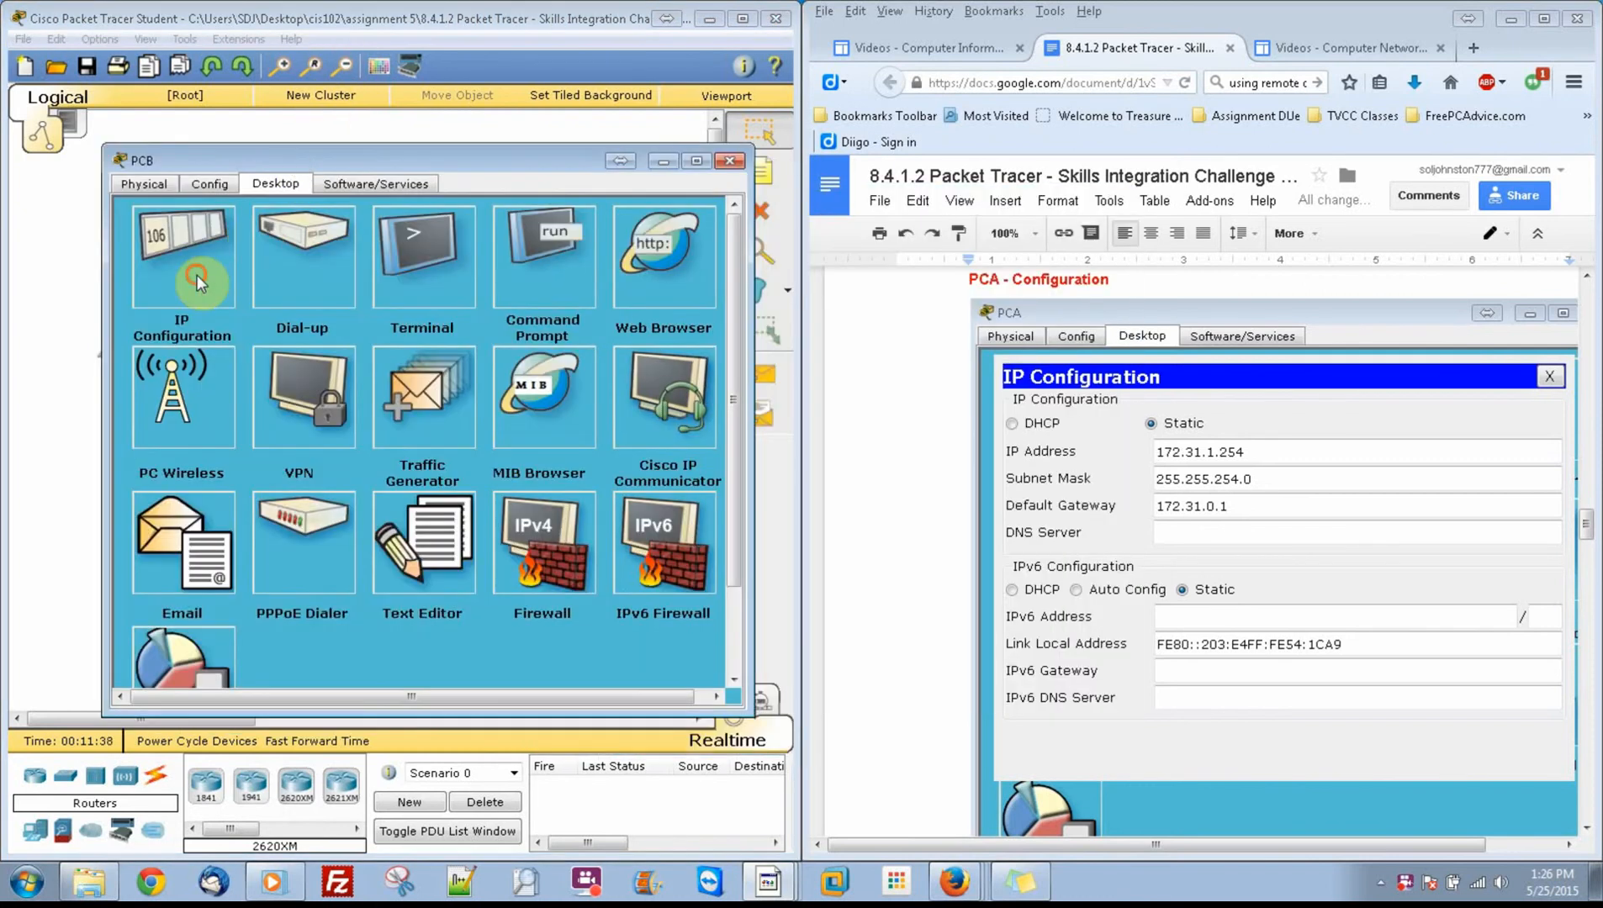
left_click(200, 282)
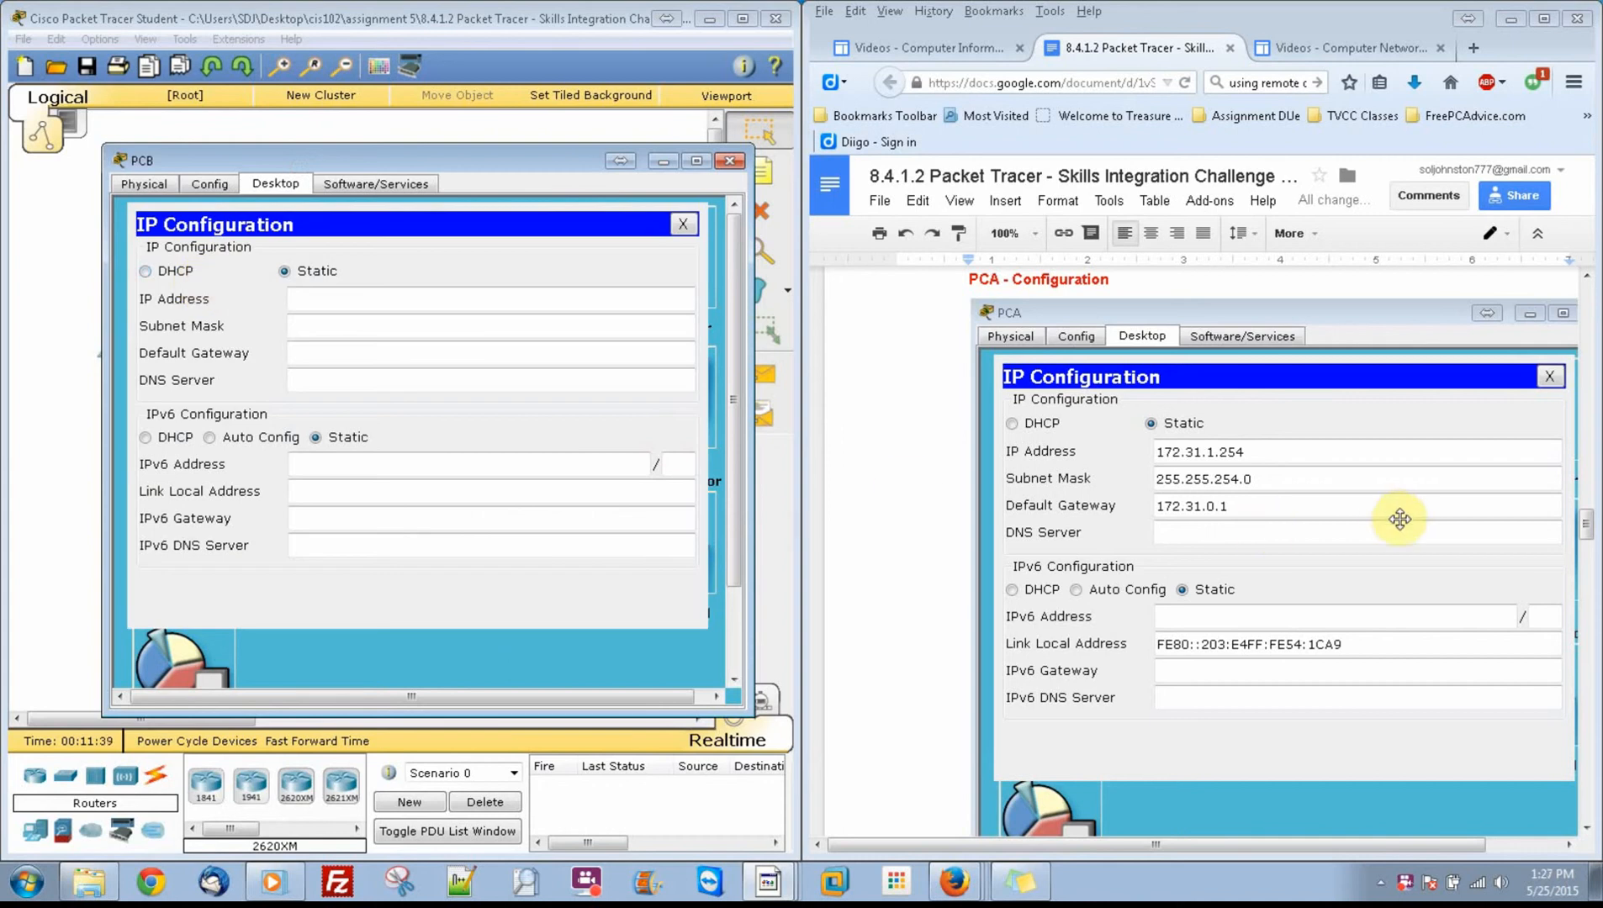
left_click_drag(1586, 526, 1593, 594)
left_click(589, 302)
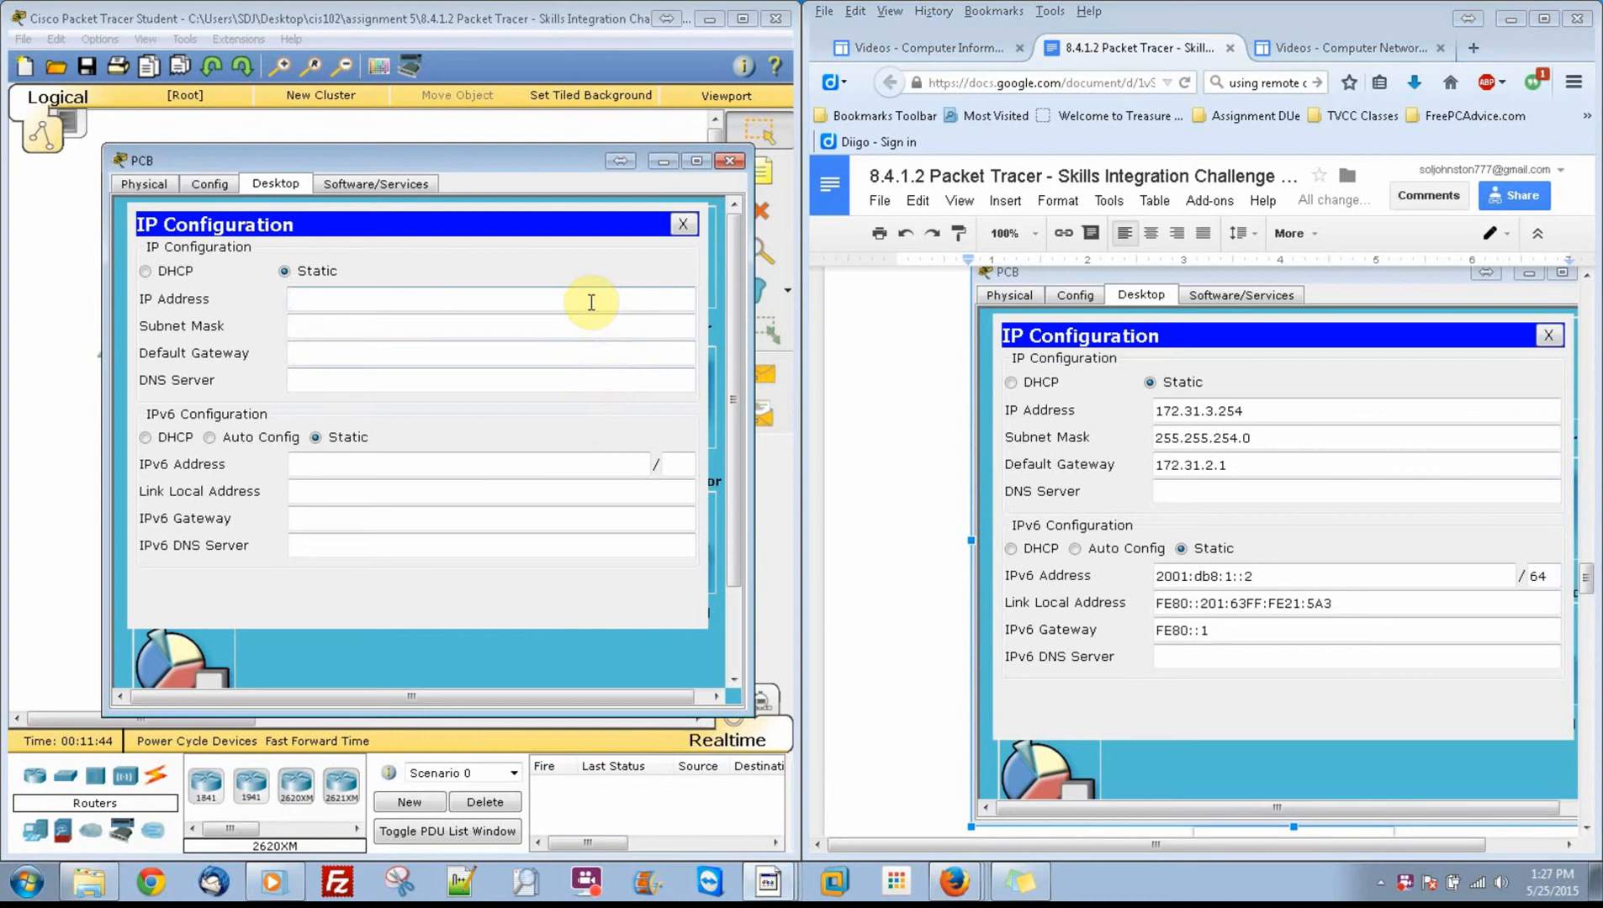
type("172.31.3.254")
key("Tab")
Step: Set PCB's subnet mask to 255.255.254.0 and its IPv4 default gateway to 172.31.2.1
key("Left")
key("Left")
key("BackSpace")
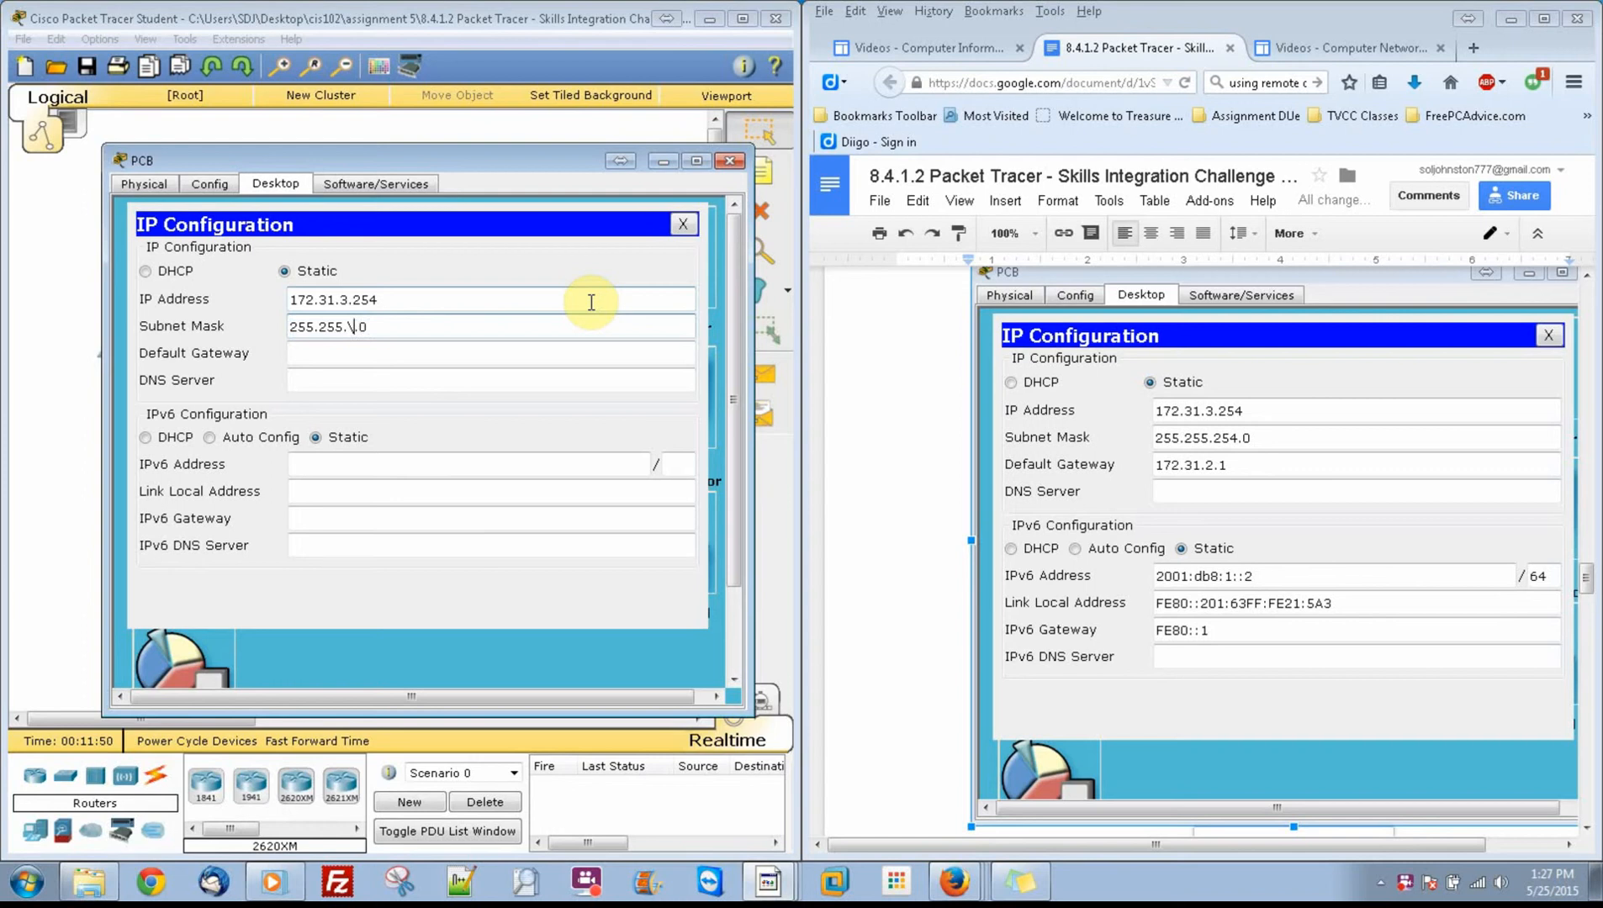
type("254")
key("Tab")
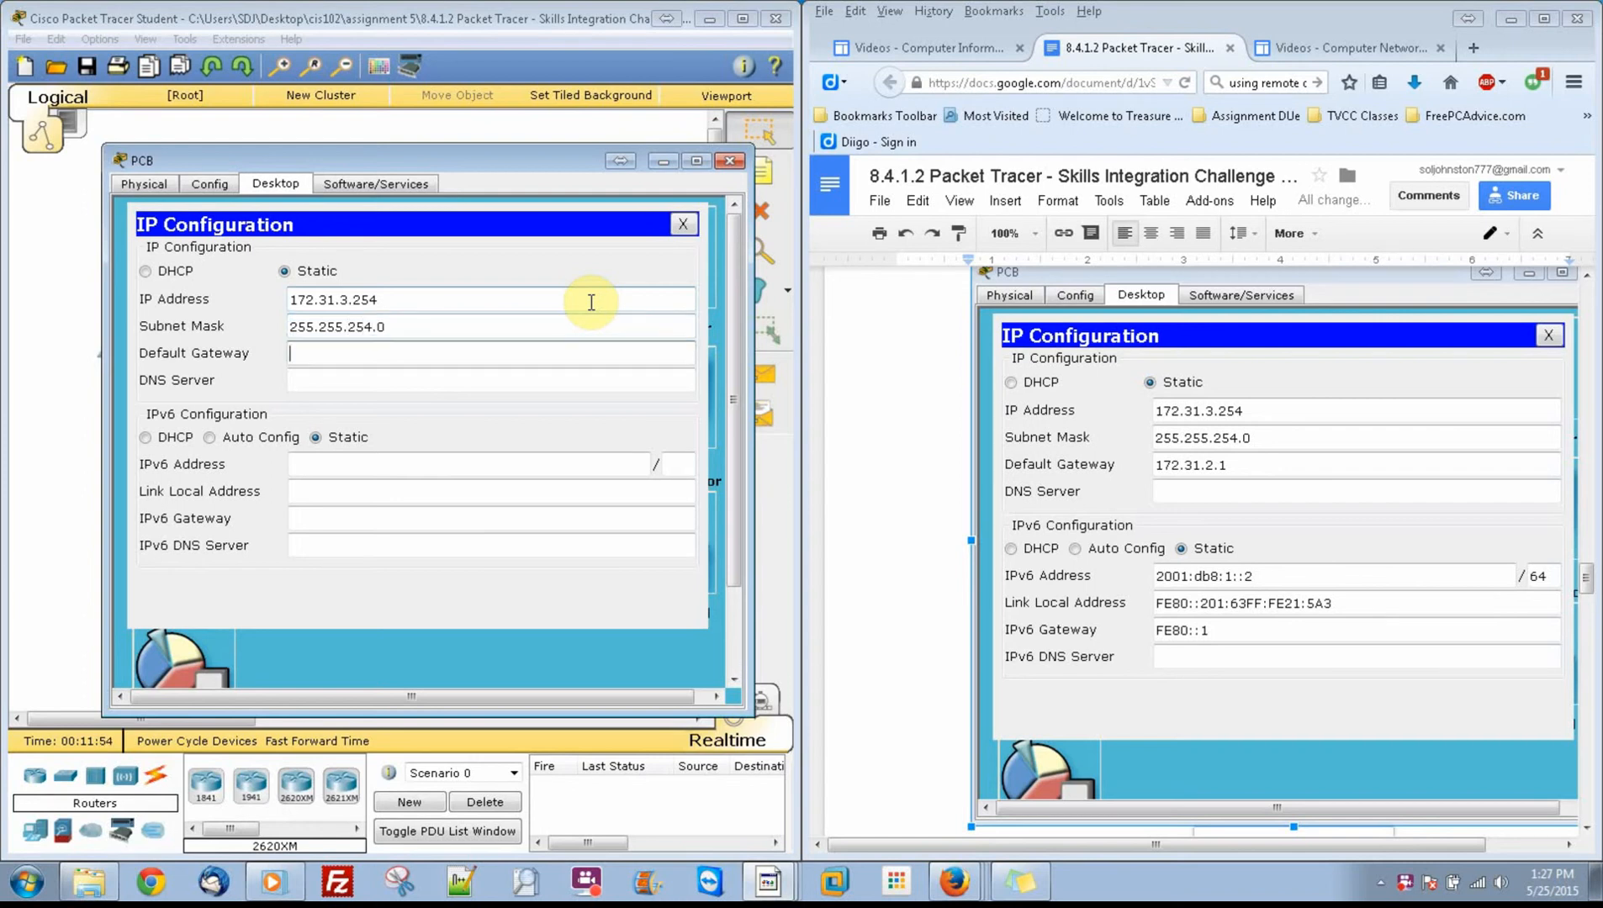
type("172.31.2.1")
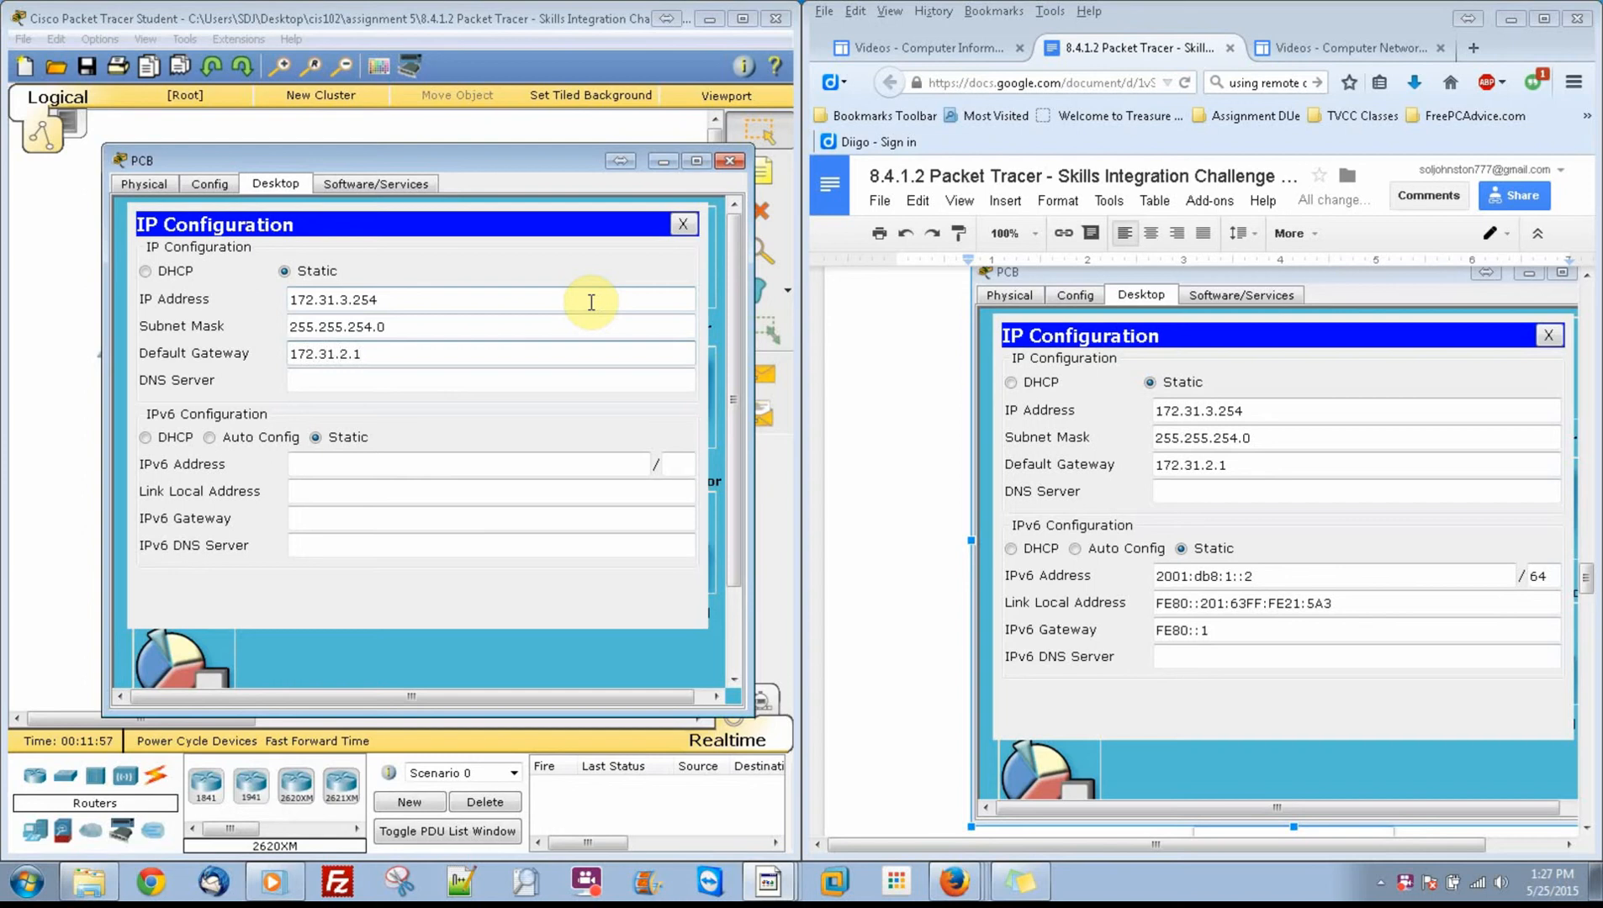
Step: Set PCB's static IPv6 address to 2001:db8:1::2 with prefix length 64
left_click(516, 461)
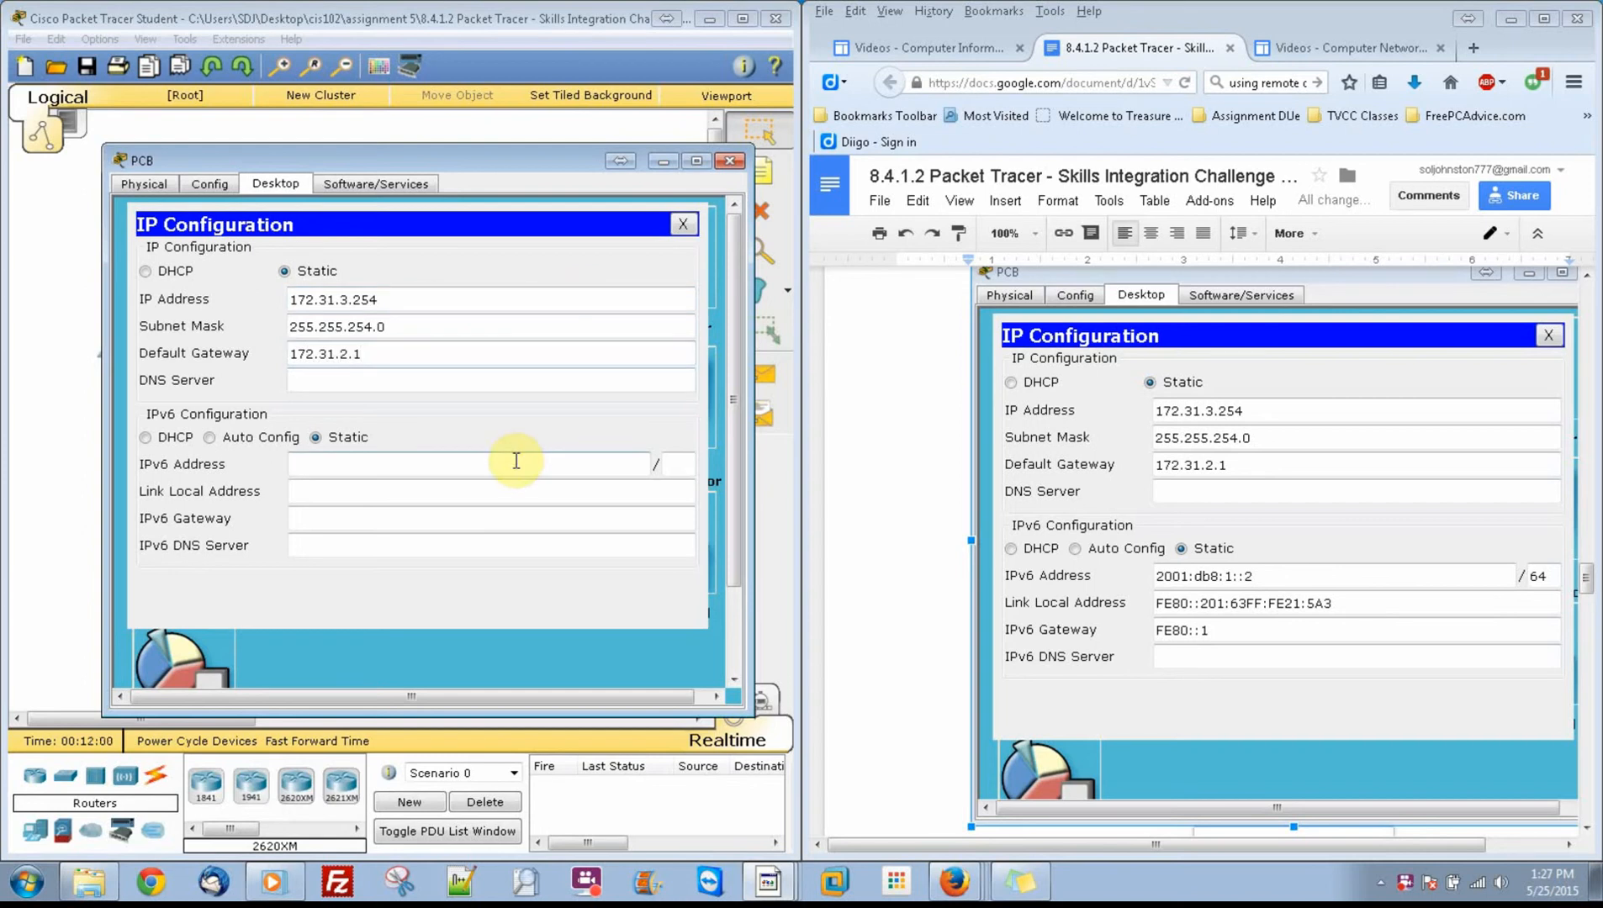
type("2001:db8:1::2")
key("Tab")
type("64")
key("Tab")
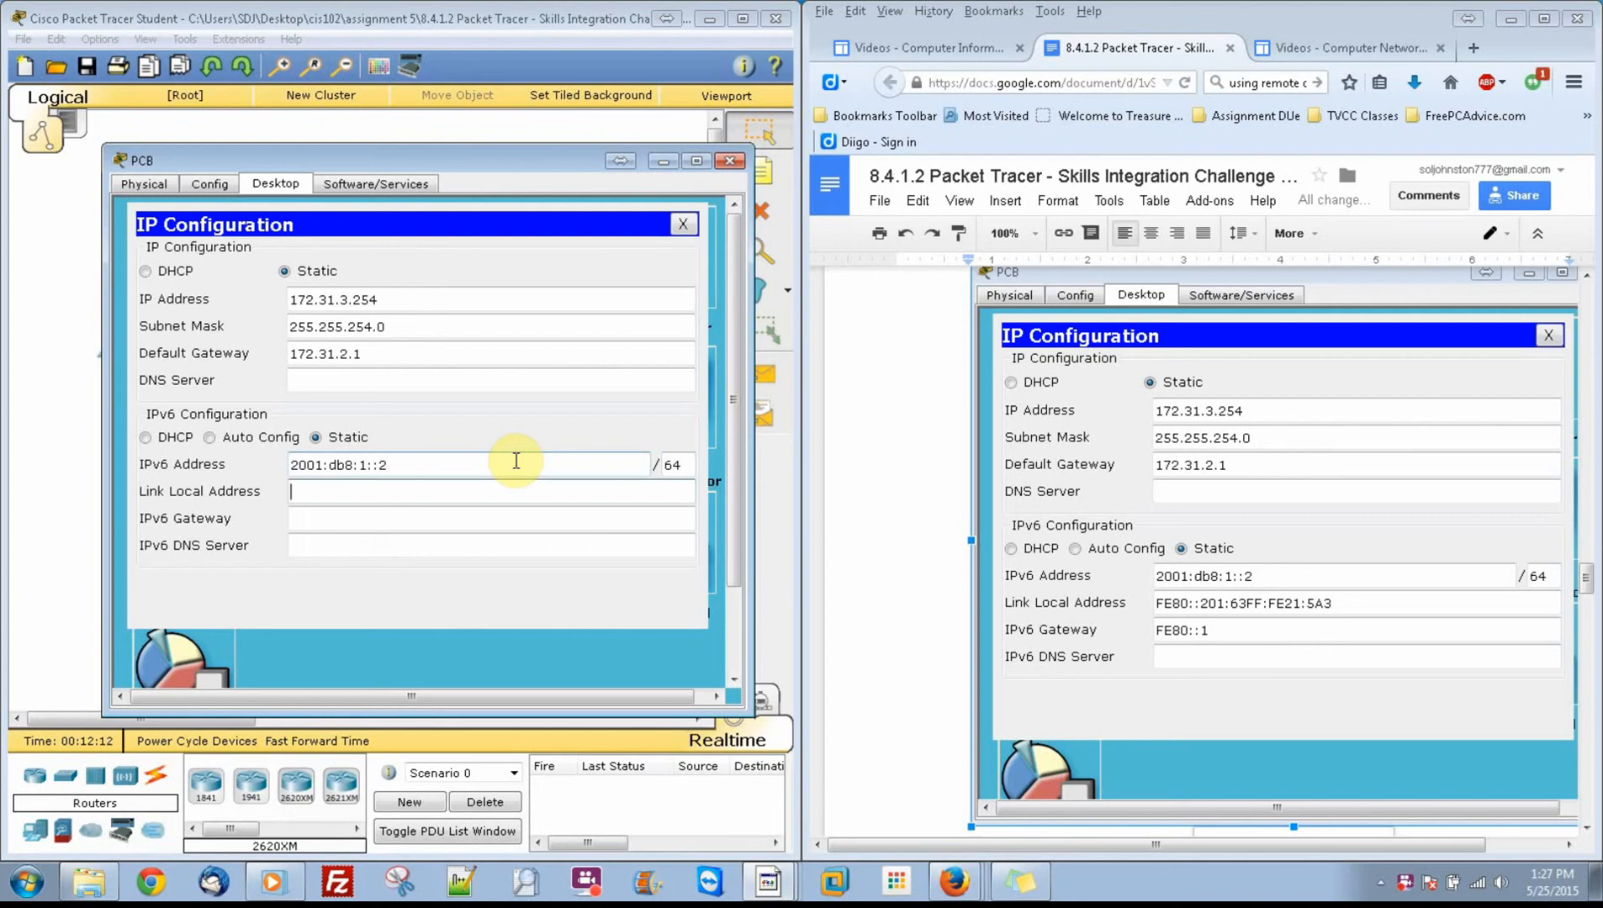
Step: Set PCB's link-local address to FE80::201:63FF:FE21:5A3
type("FE80::201:63FF:FE21:5A3")
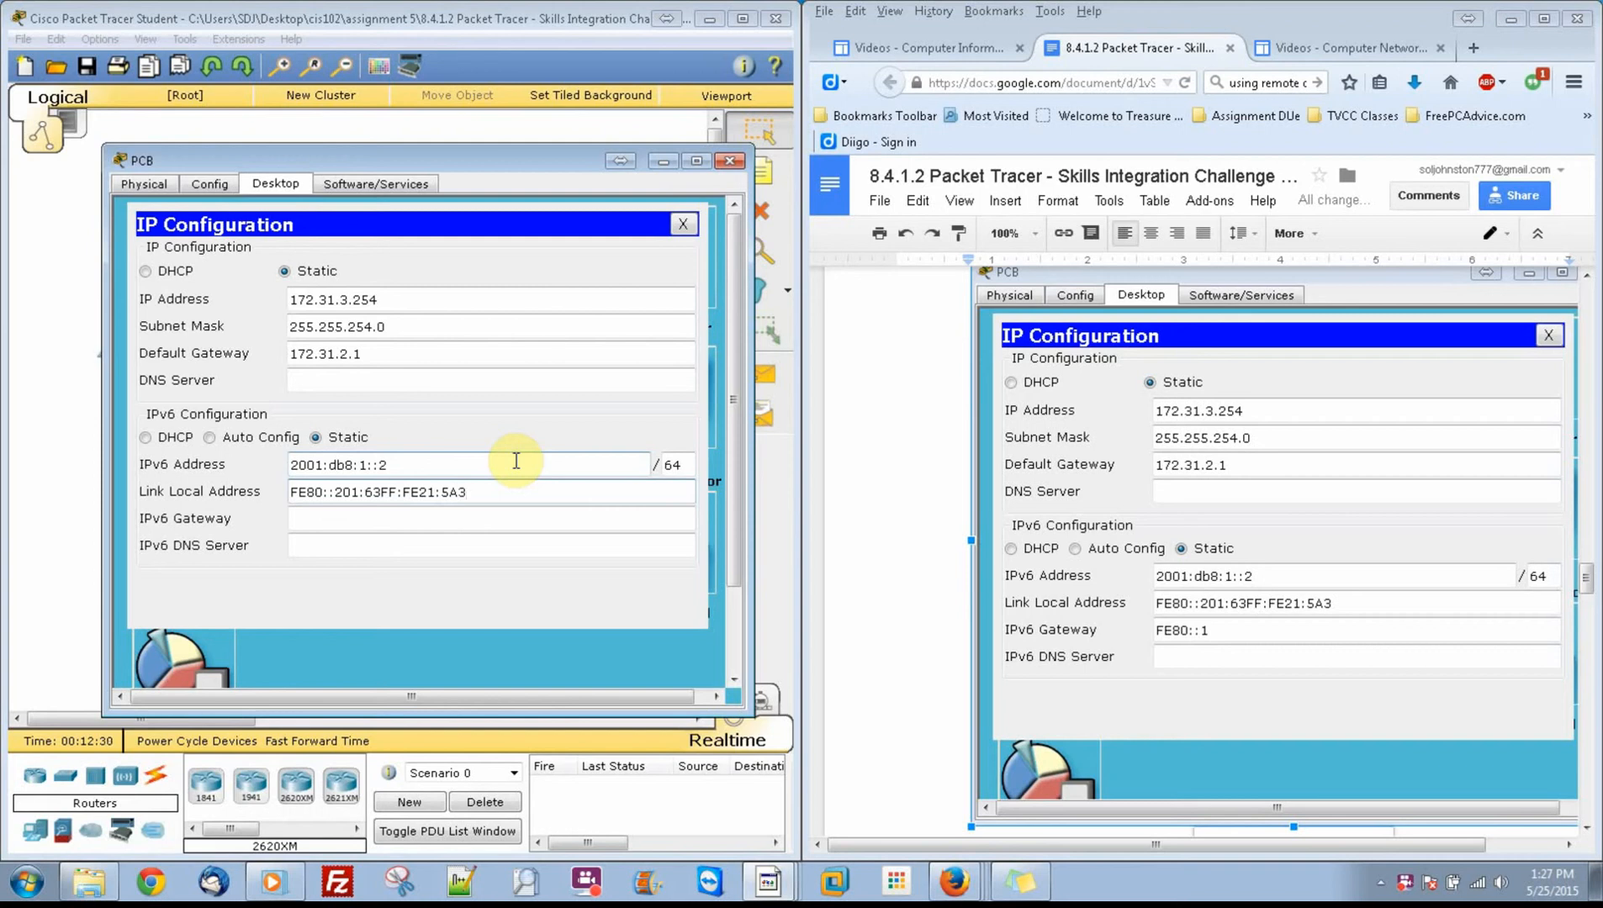
key("Tab")
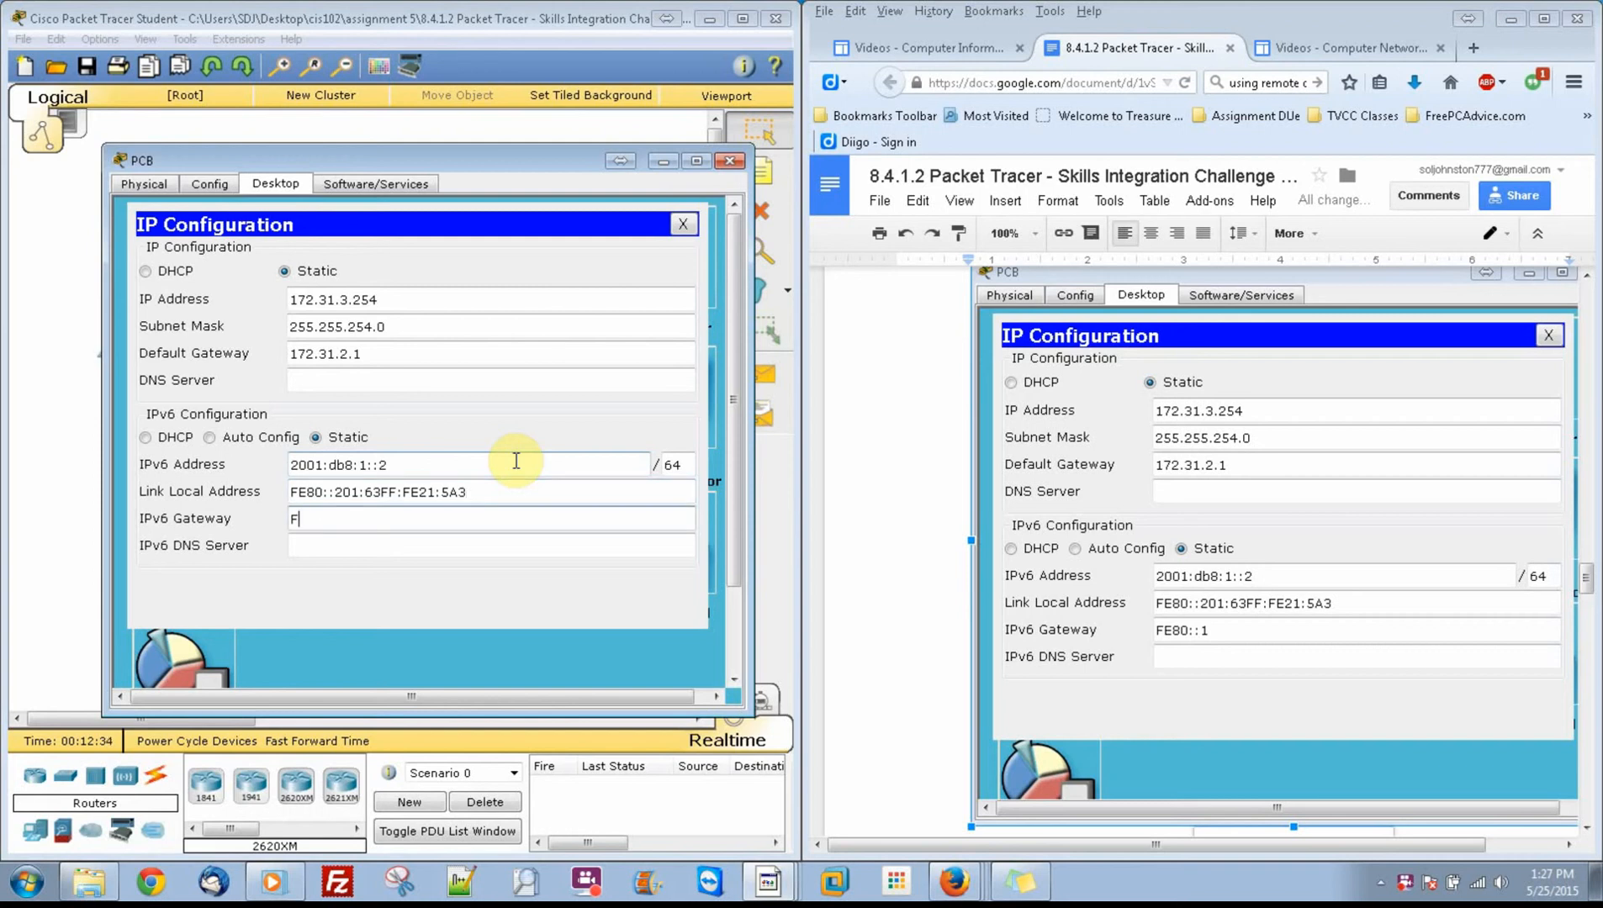
Step: Set PCB's IPv6 gateway to FE80::1
type("FE80::1")
key("Tab")
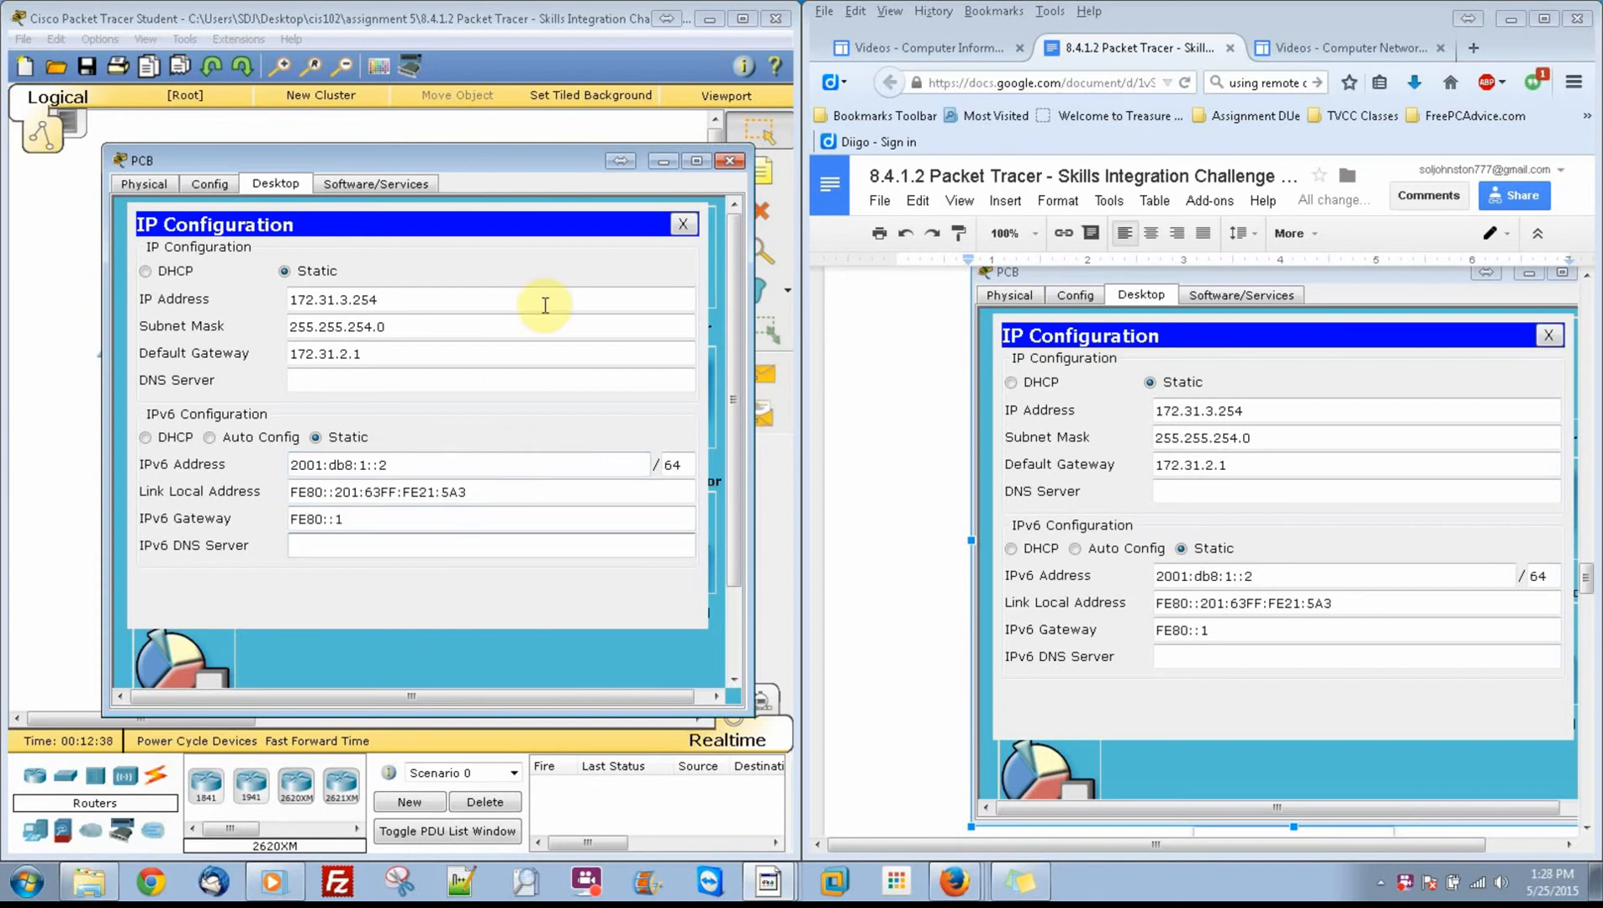
Step: Close PCB's configuration window and bring up PCC's IP Configuration beside the instruction document
left_click(728, 161)
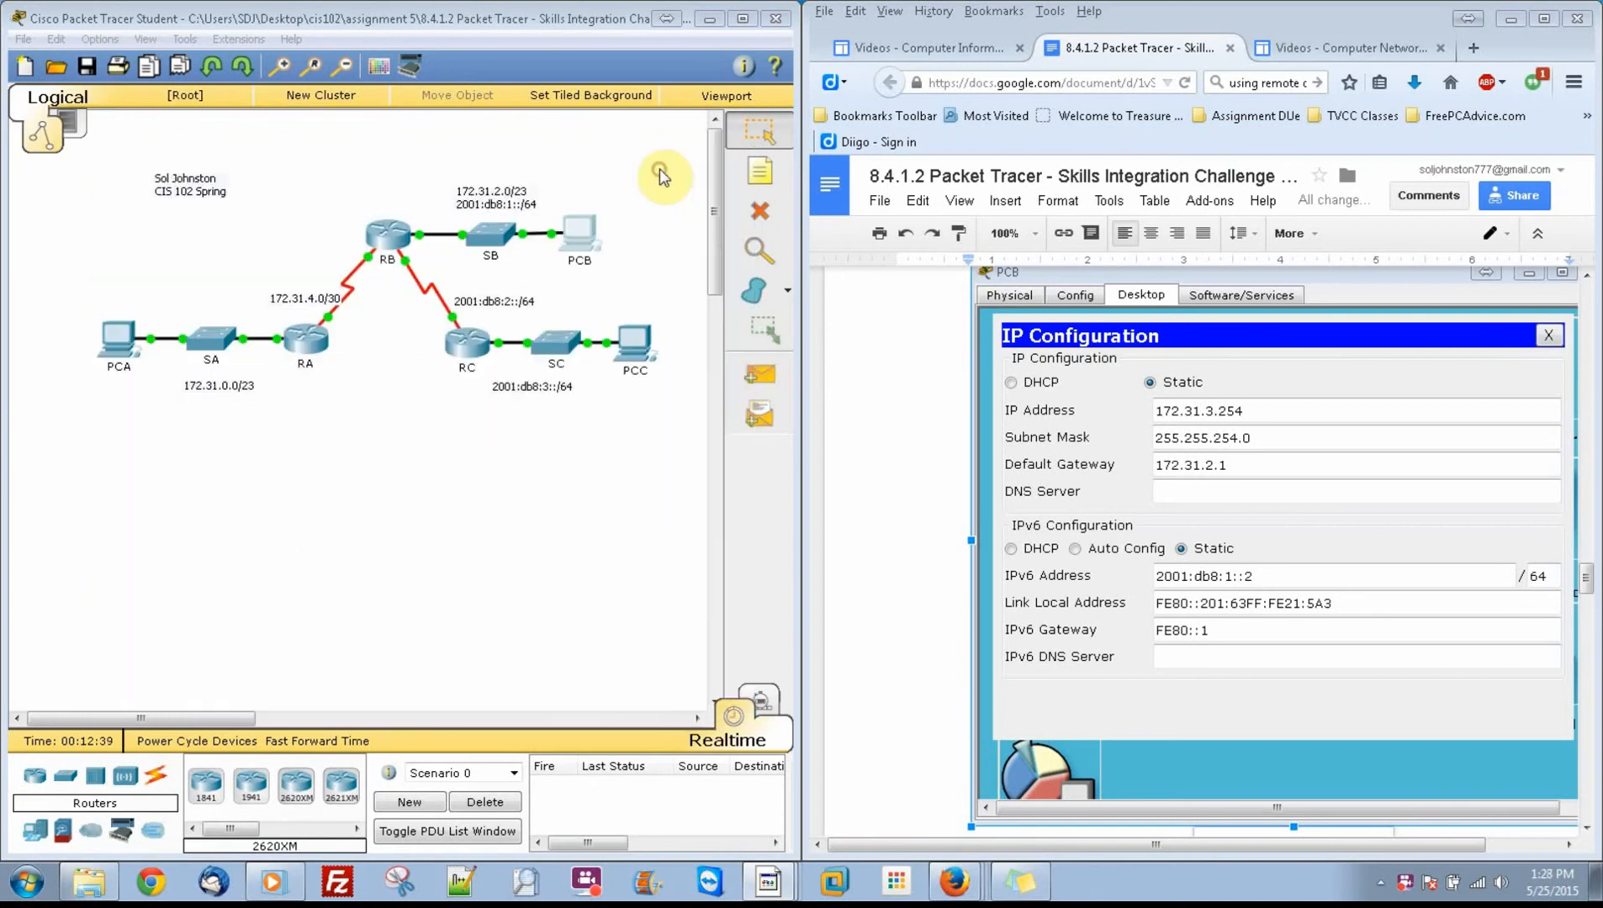
left_click(635, 343)
left_click(664, 225)
left_click(598, 296)
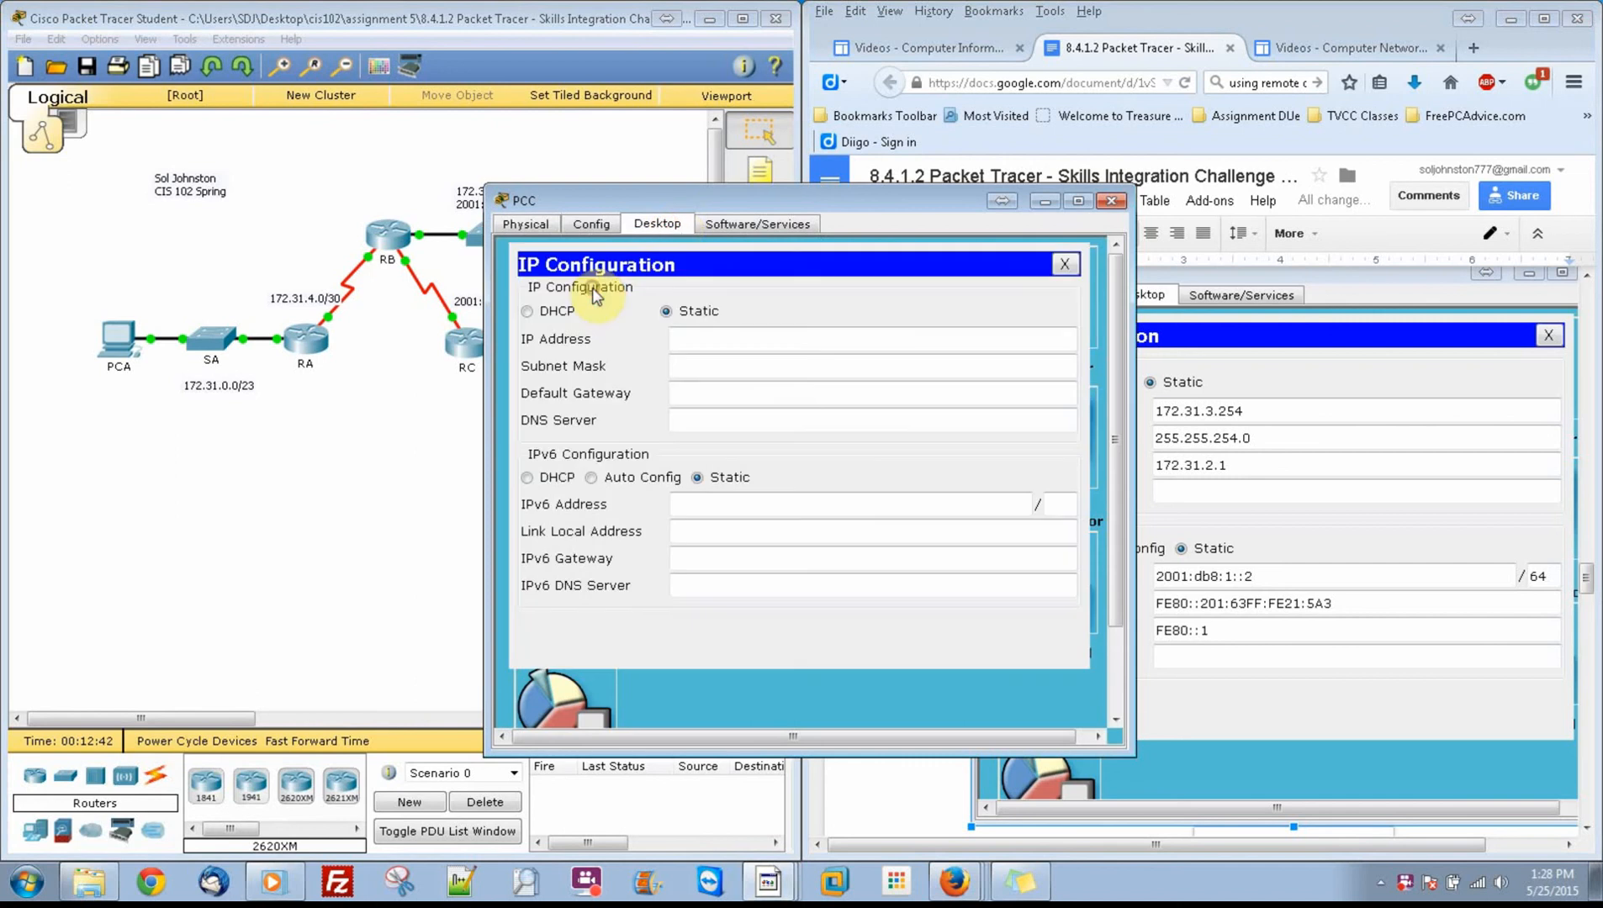
left_click_drag(395, 180, 339, 182)
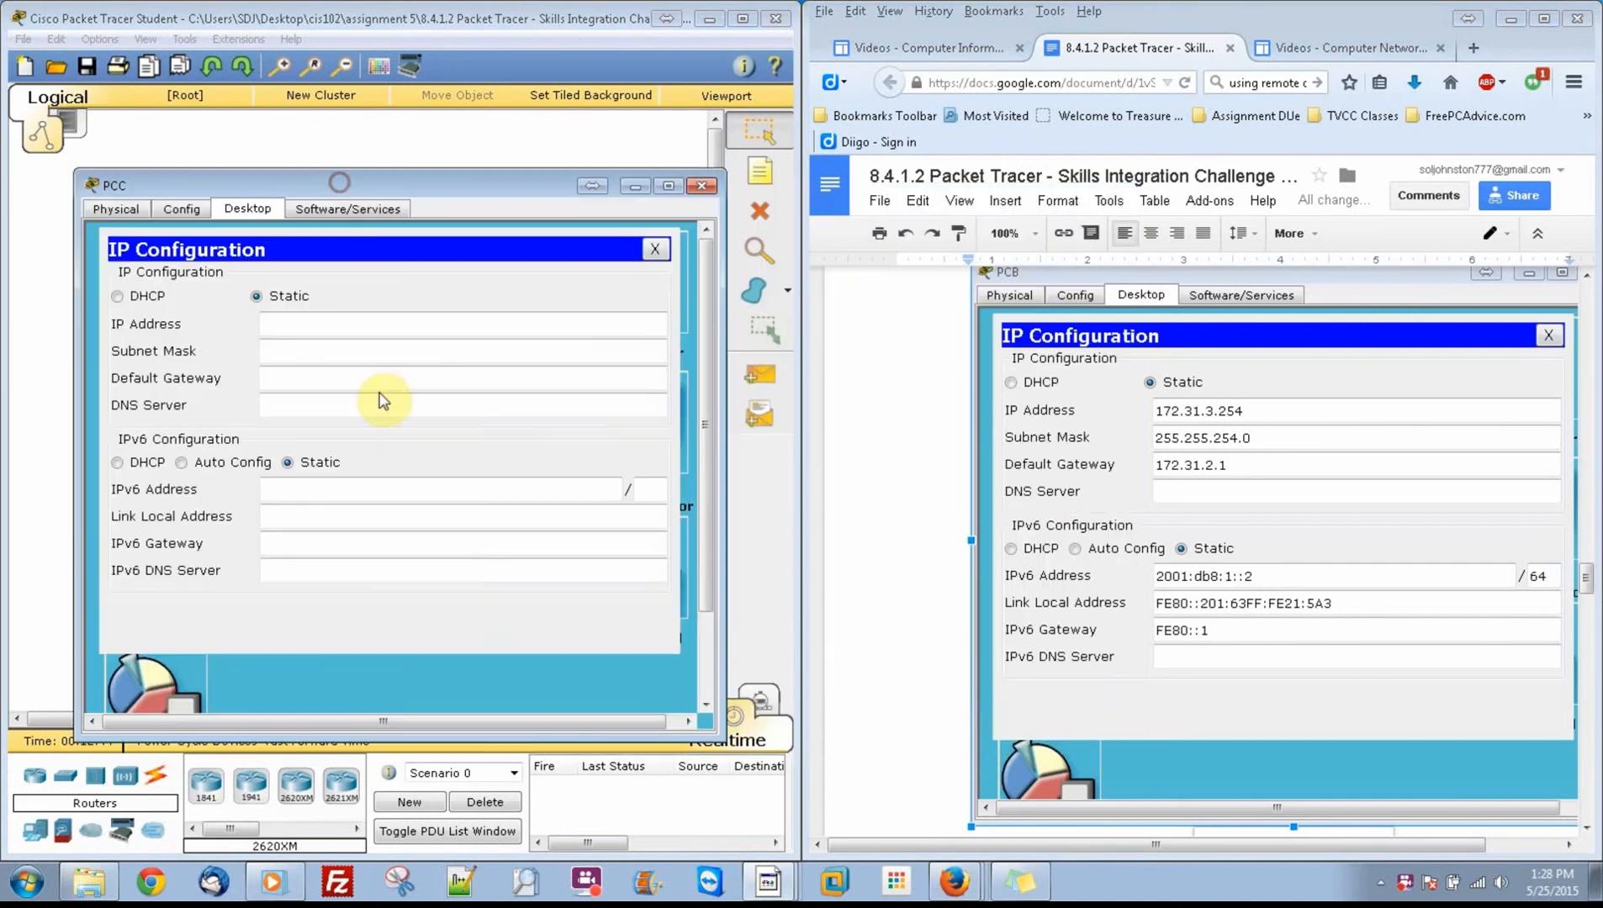
Step: Set PCC's static IPv6 address to 2001:db8:3::2 with prefix length 64, following the PCC section of the instruction document
left_click(454, 491)
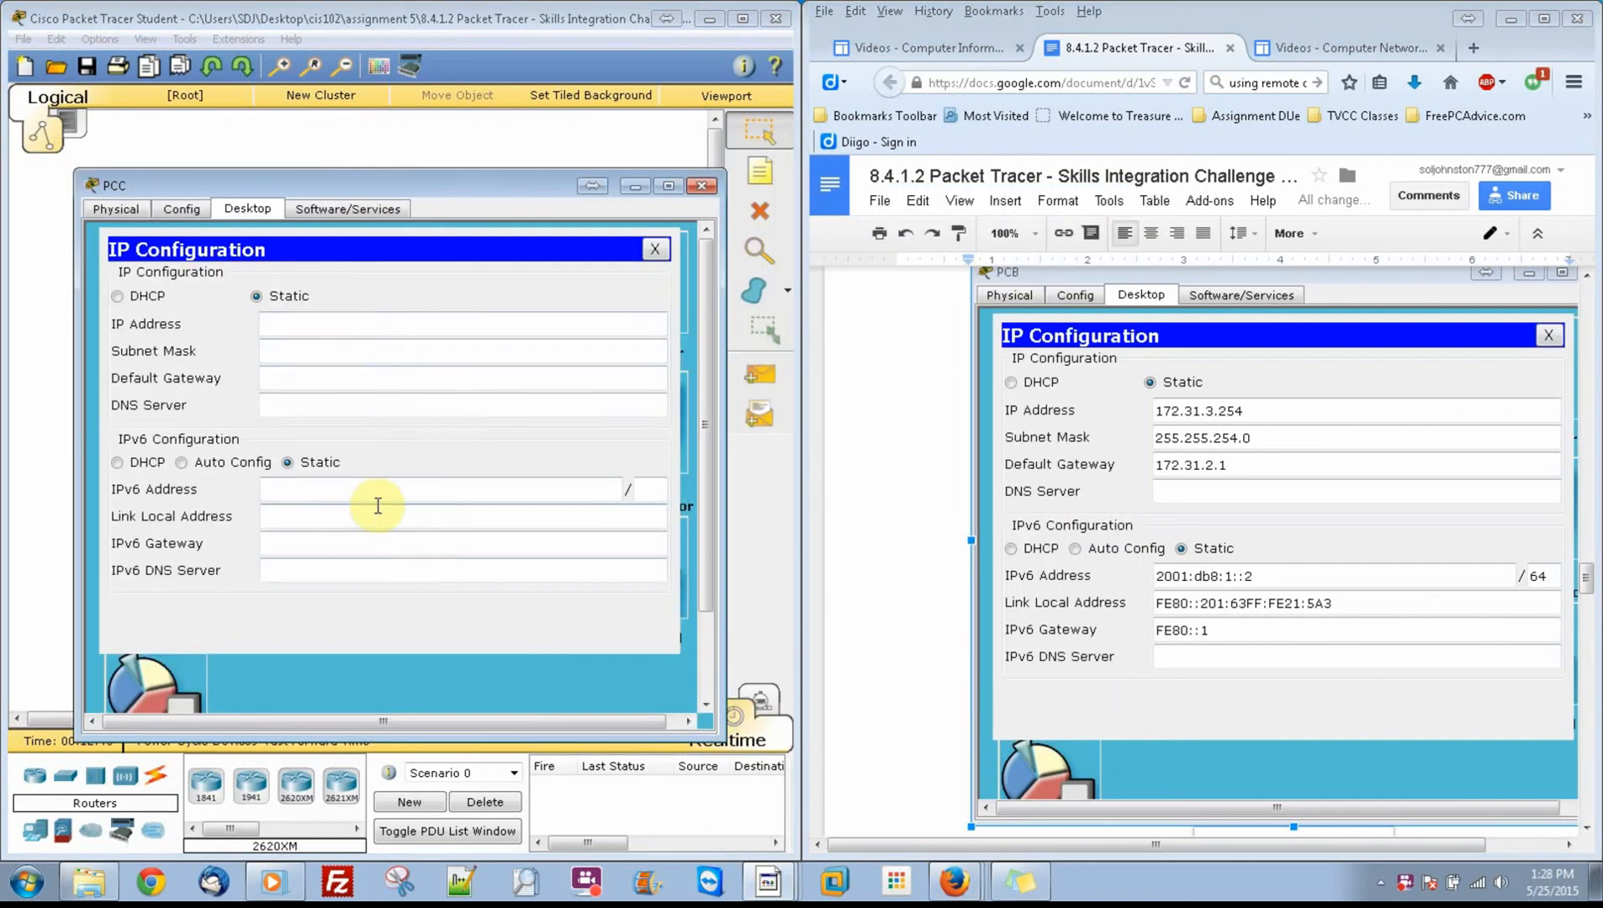
left_click_drag(1586, 565, 1594, 661)
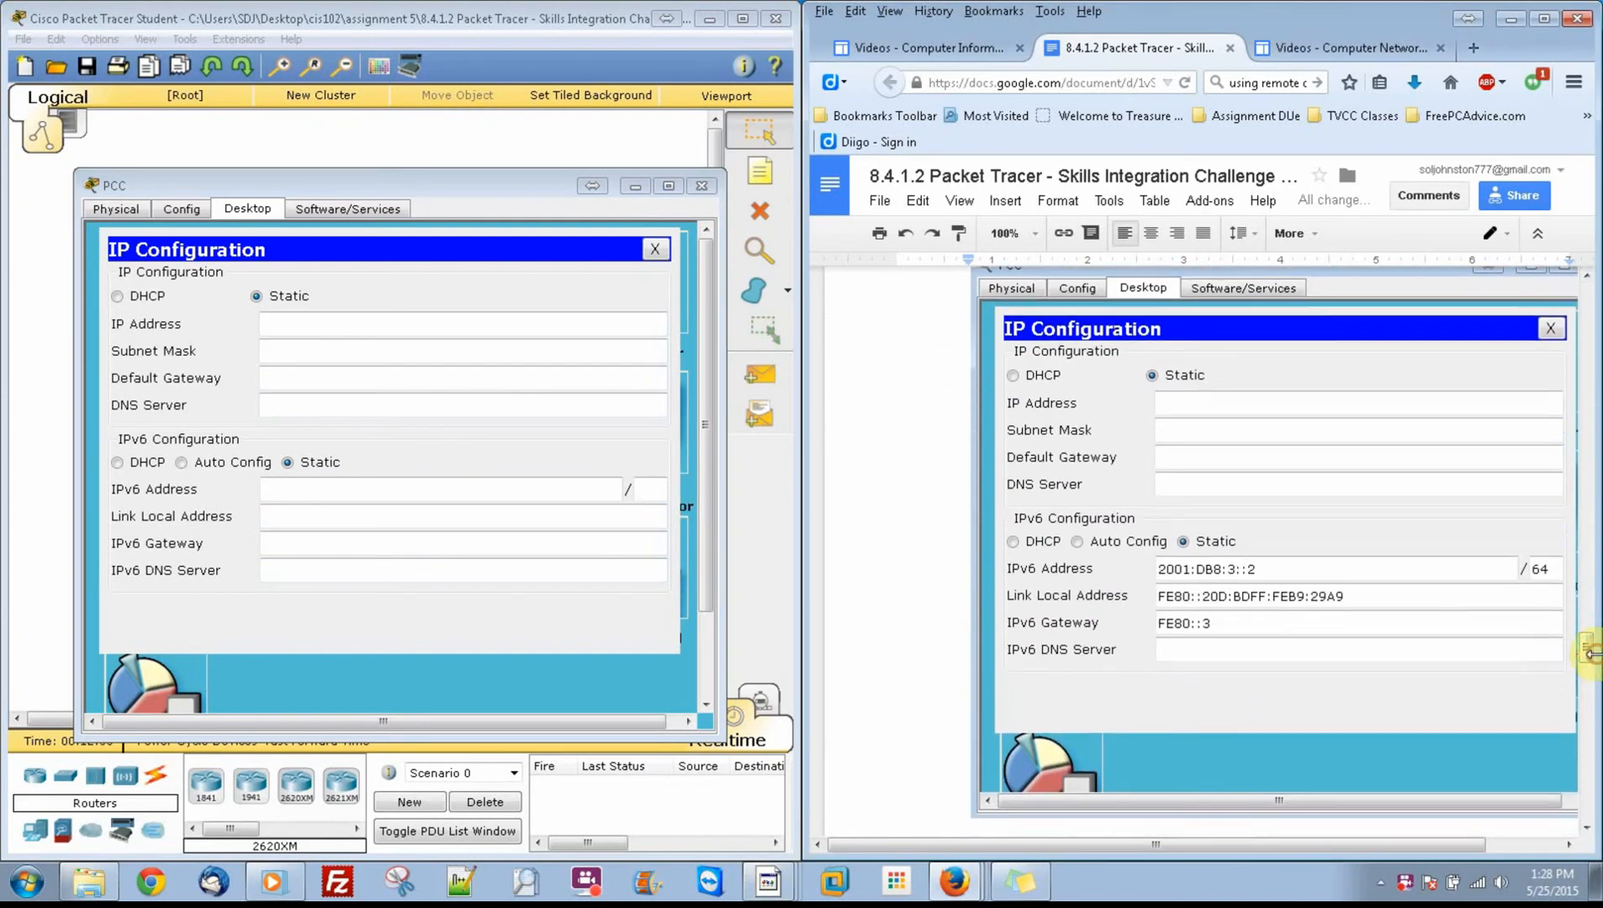
left_click(334, 489)
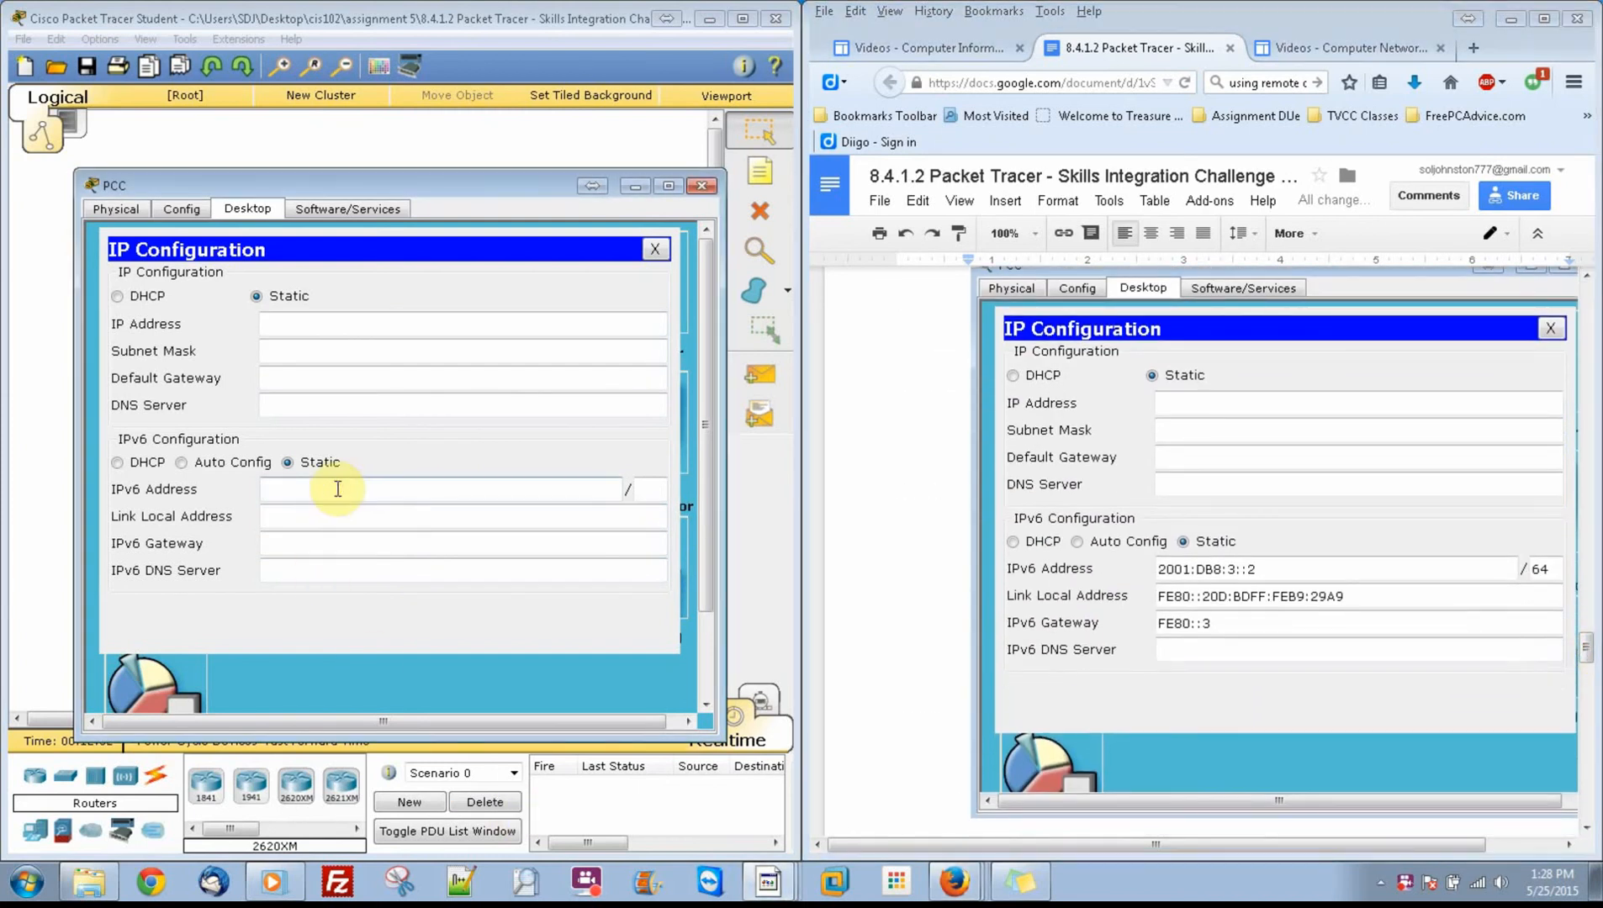
type("2001:db8:3::2")
key("Tab")
type("64")
key("Tab")
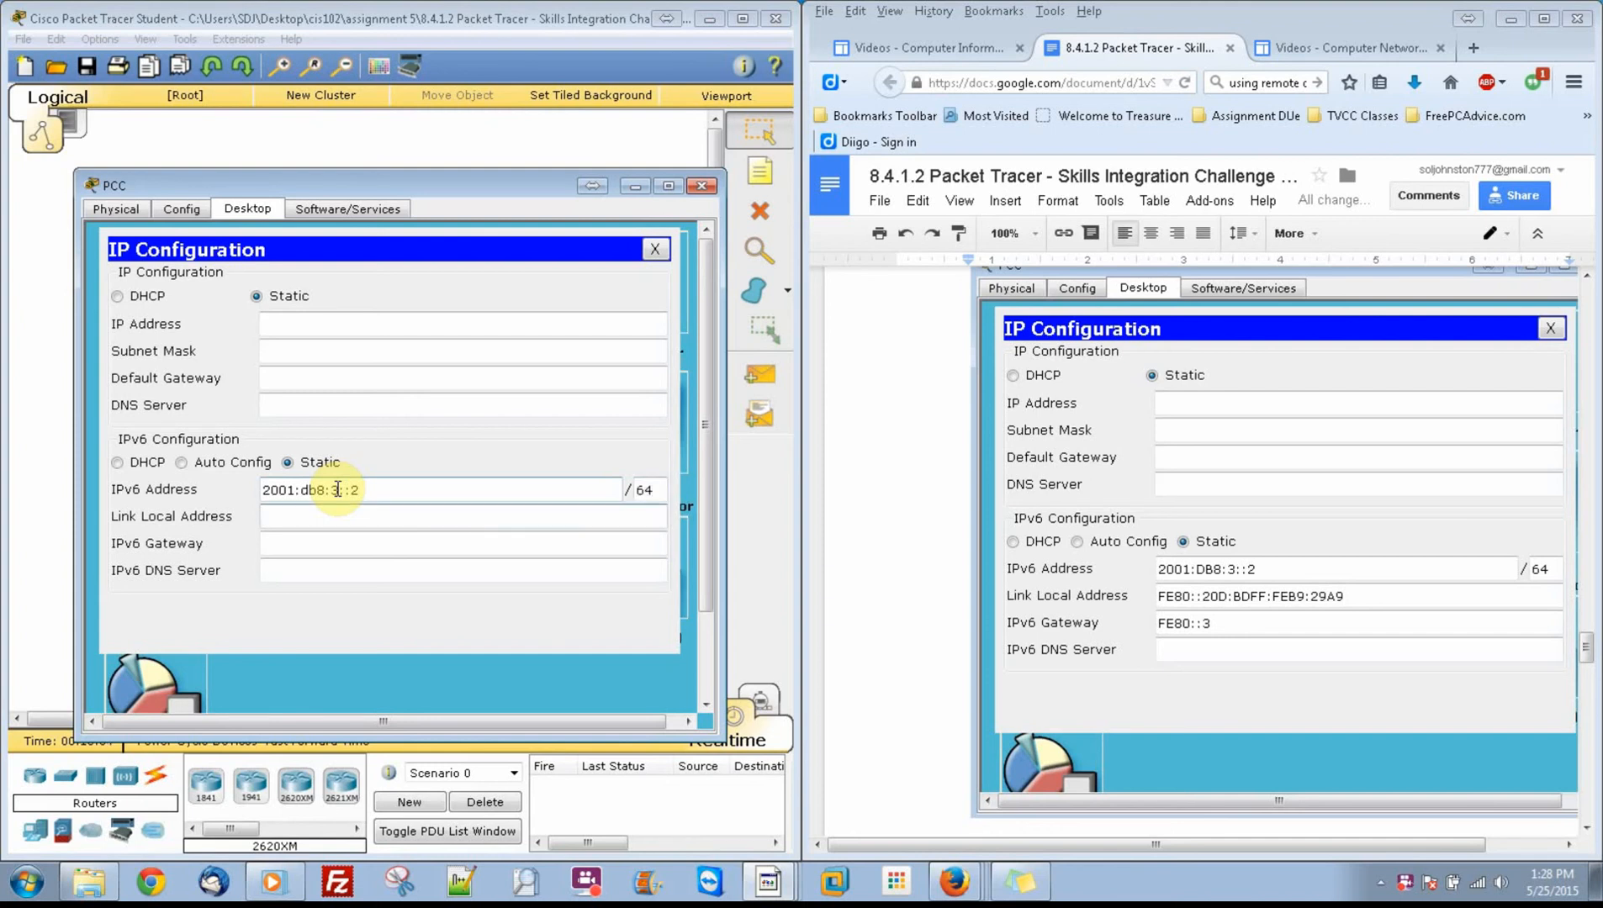
Step: Set PCC's link-local address to FE80::20D:BDFF:FEB9:29A9
type("FE80::")
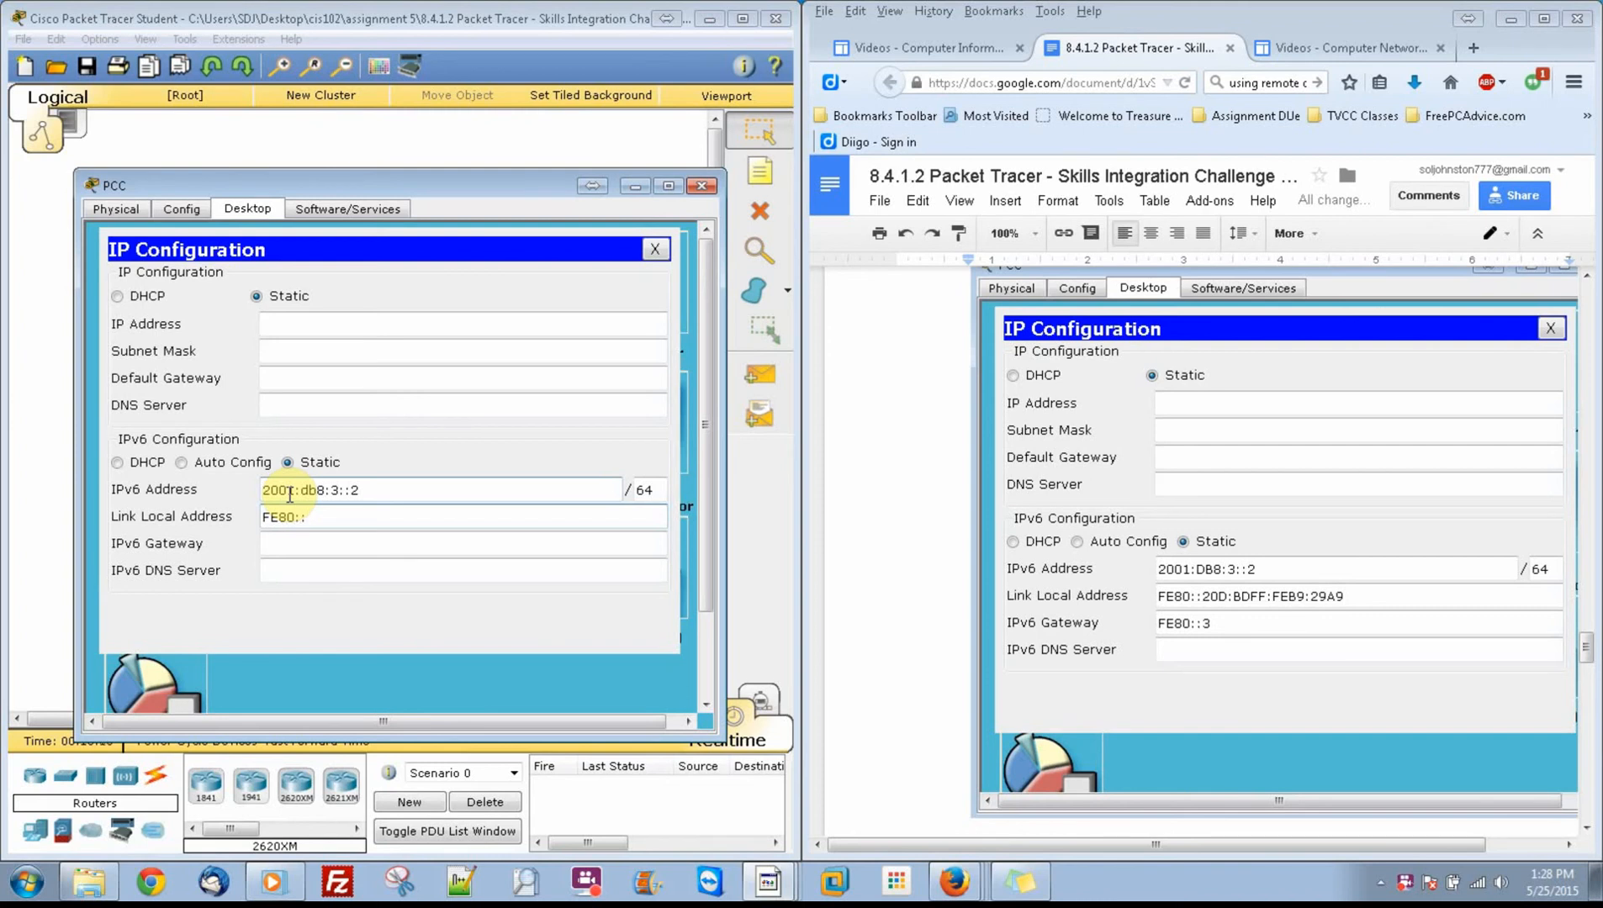
type("20D:B")
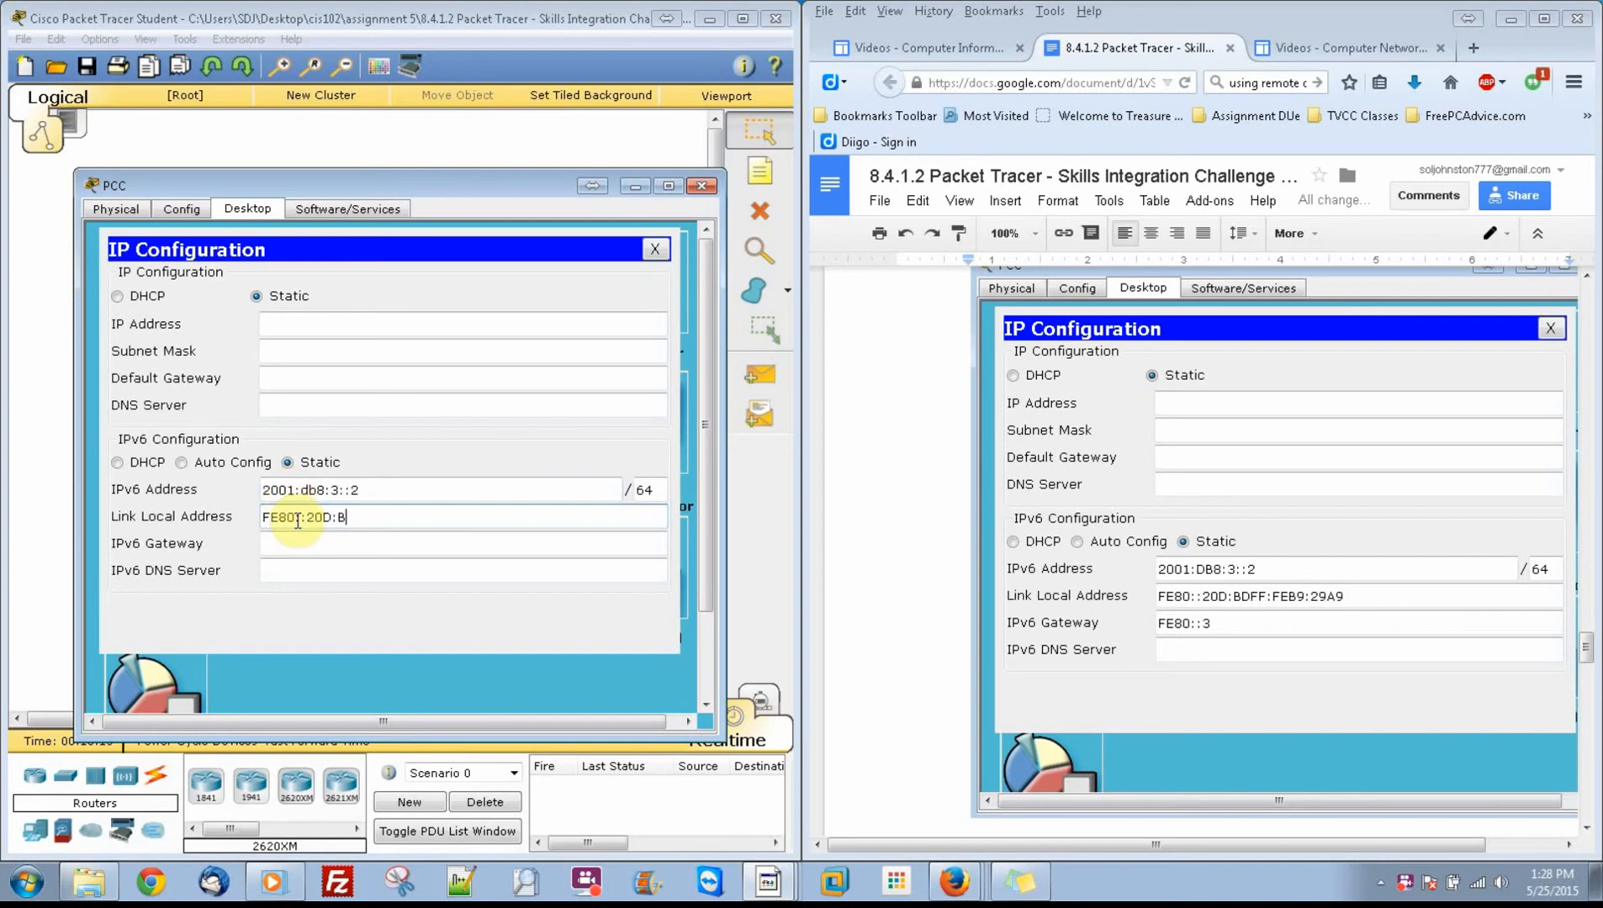
type("DFF:FEB9:29A9")
key("Tab")
Step: Set PCC's IPv6 gateway to FE80::3 and put its configuration window away
type("FE80")
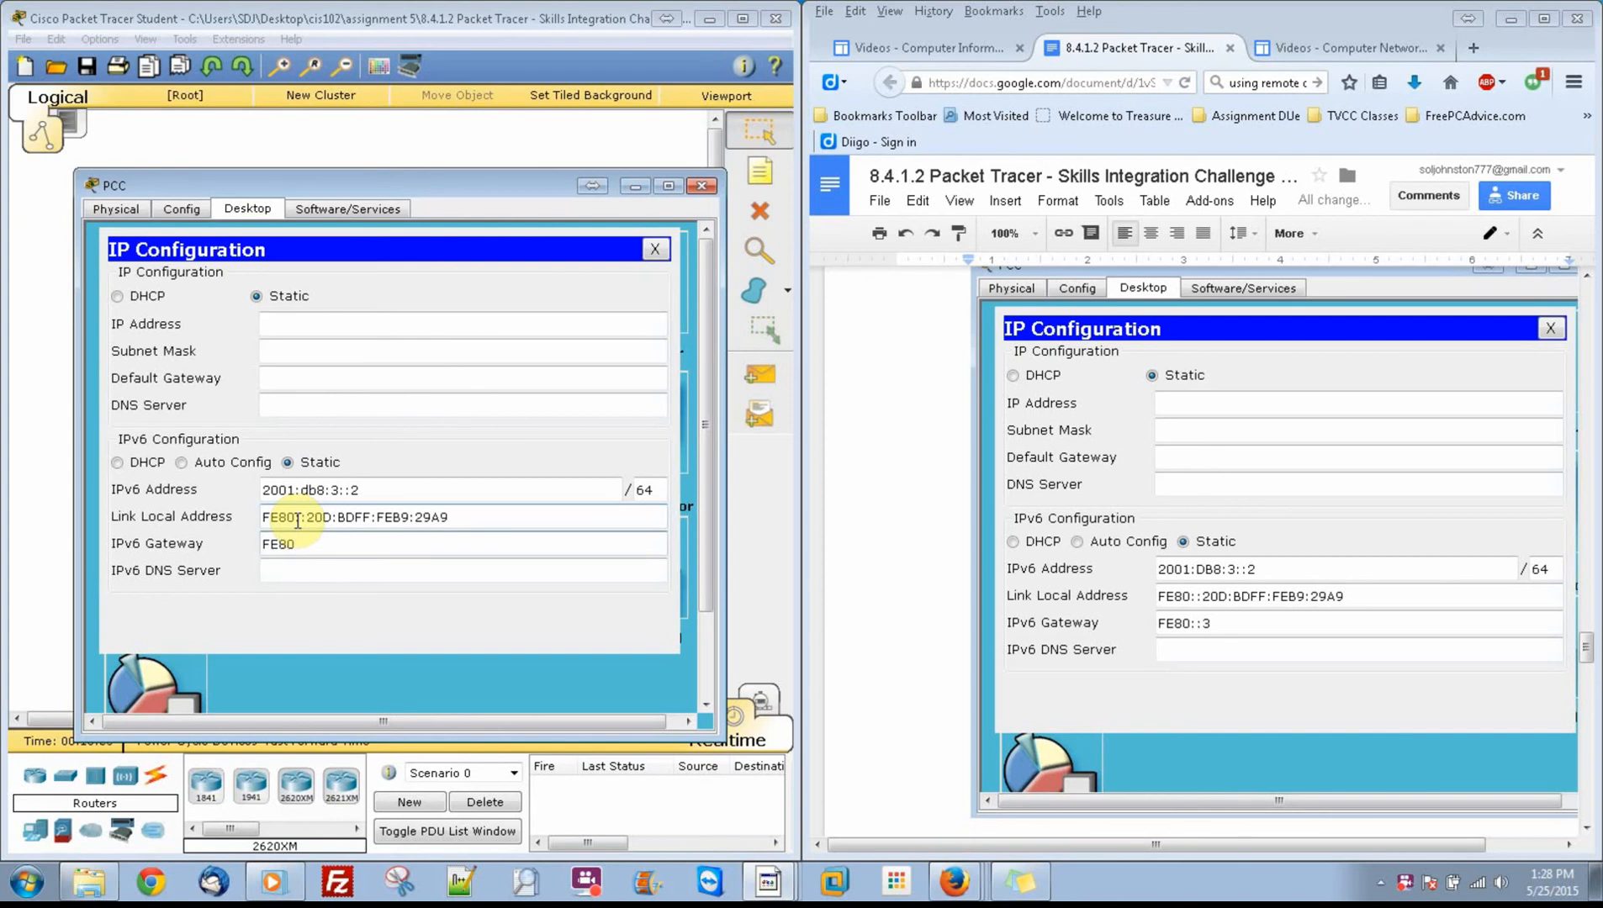
type("::3")
key("Tab")
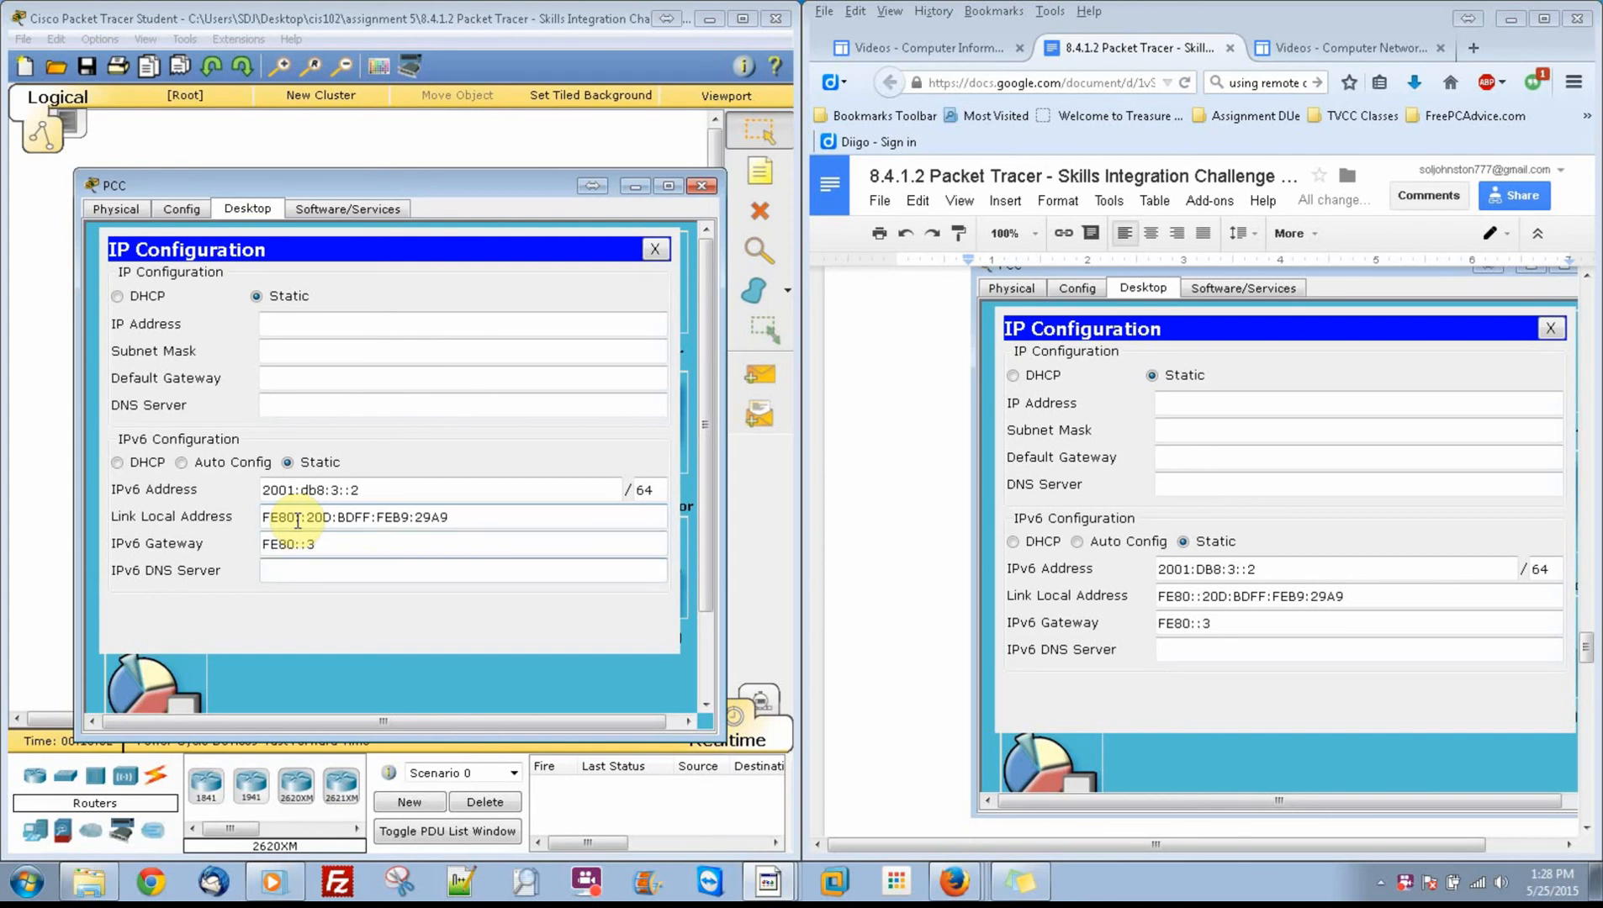
left_click(644, 186)
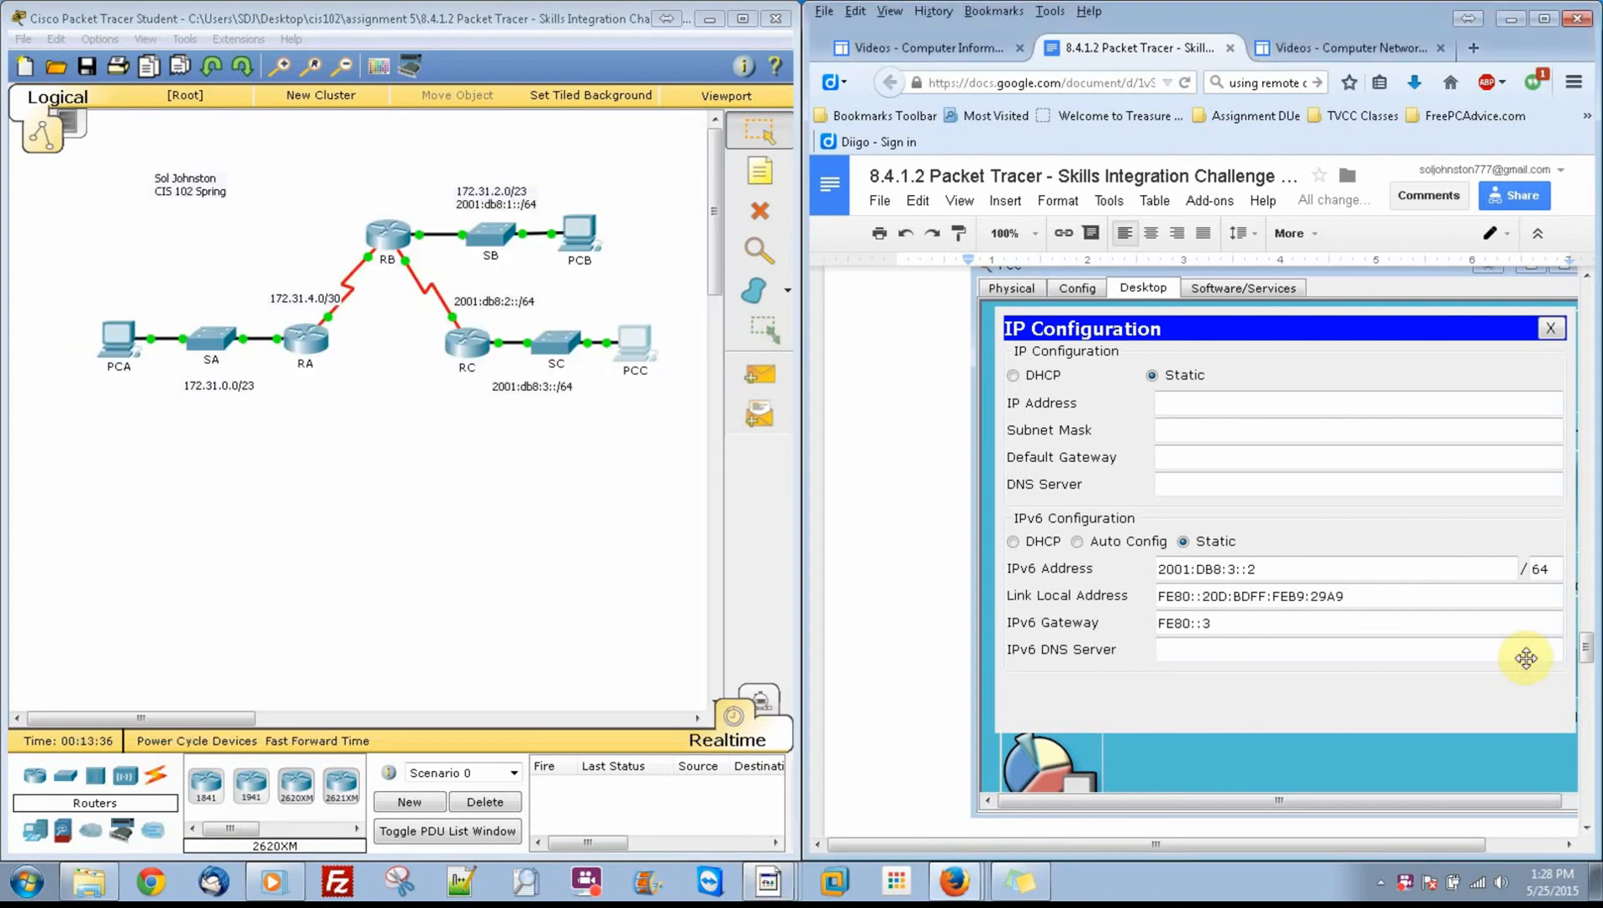
Step: Find the PCA to PCB connection test in the instruction document and open the Command Prompt on PCA
left_click_drag(1586, 648, 1597, 721)
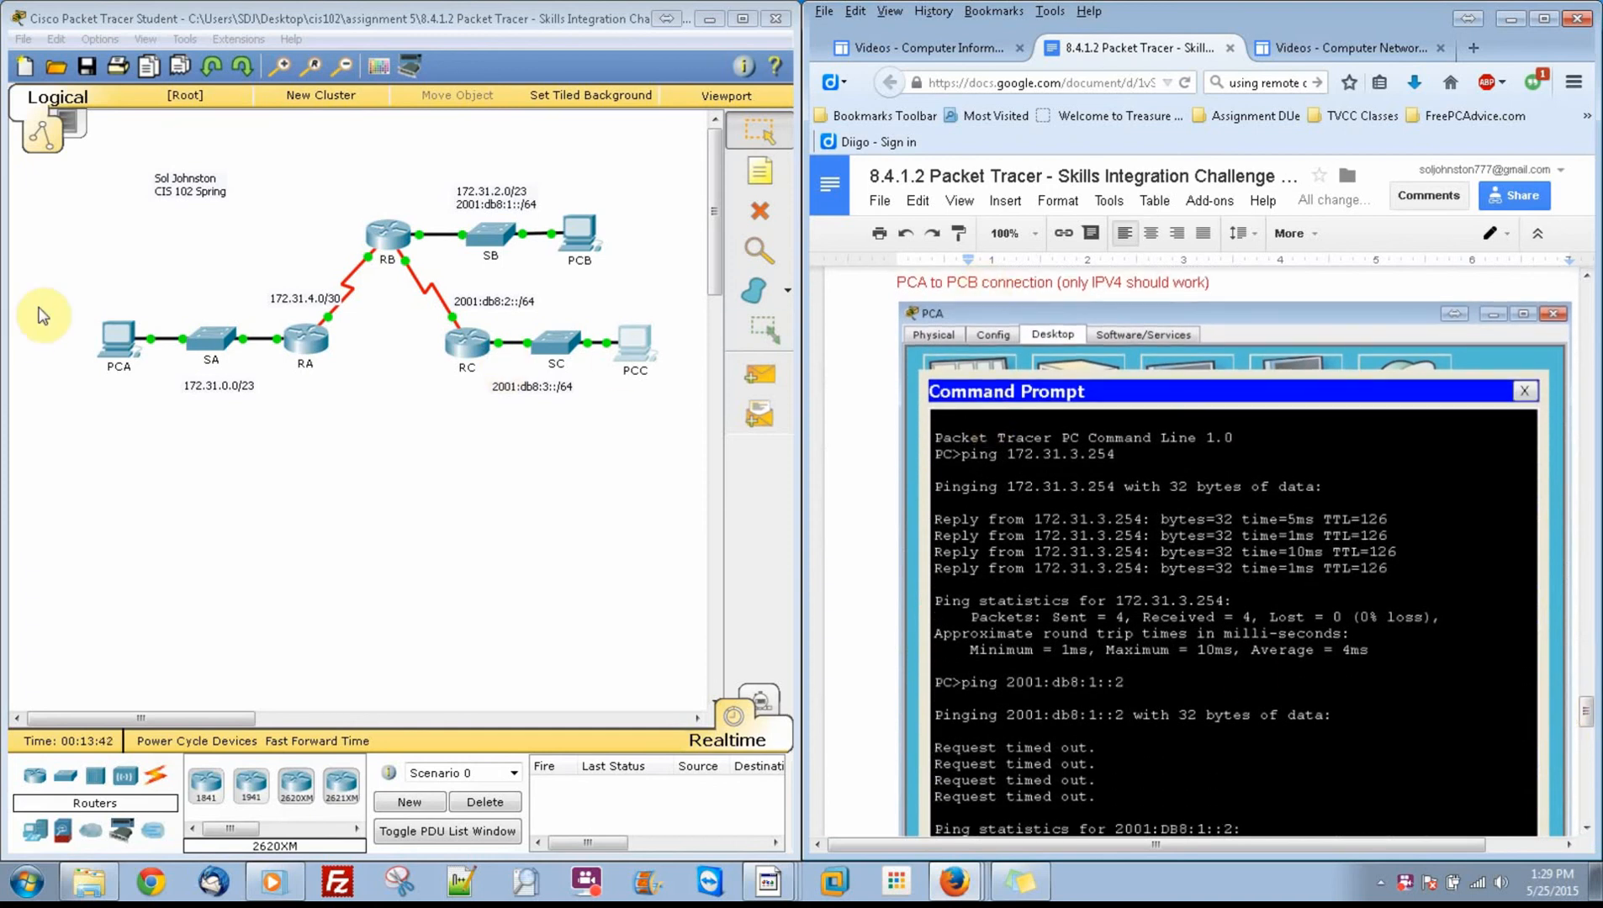
left_click(117, 338)
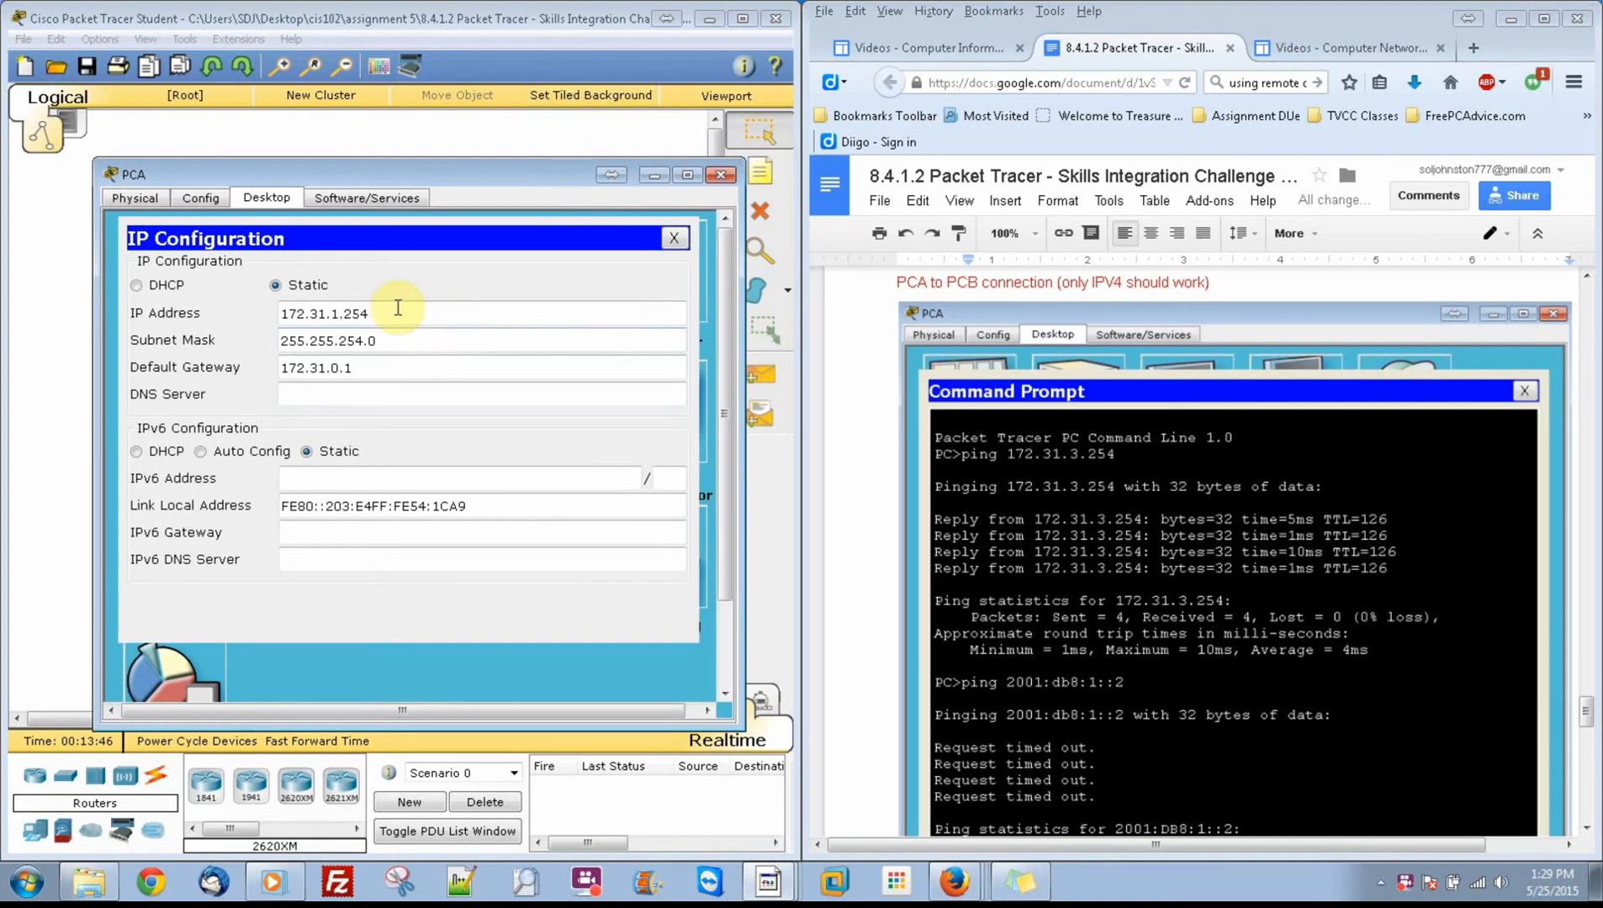
left_click(268, 200)
left_click(674, 238)
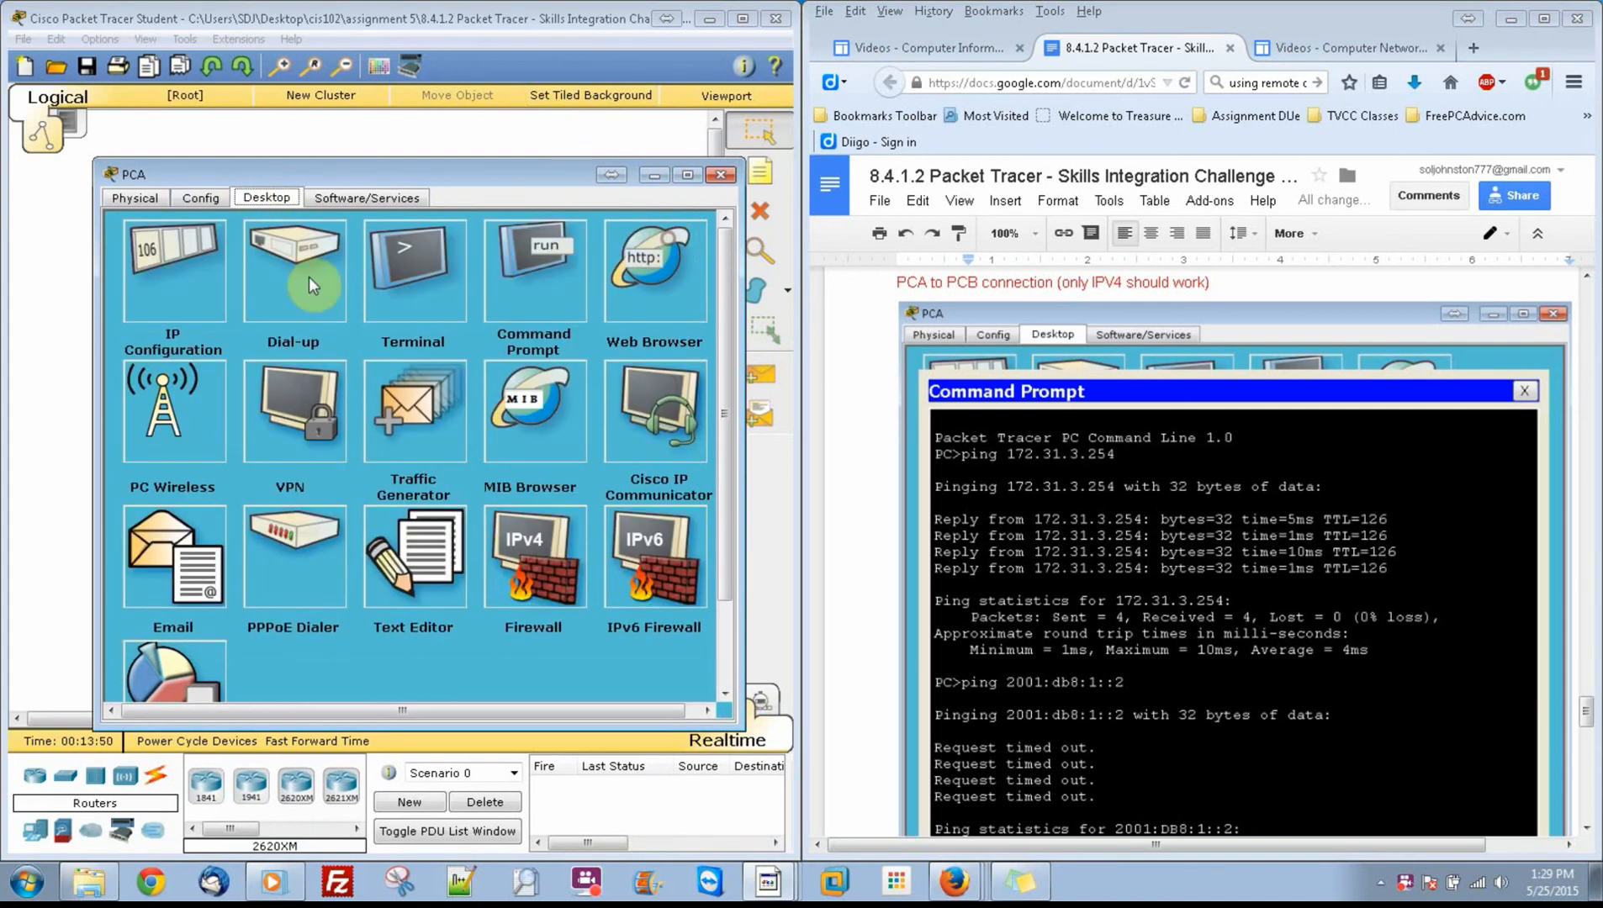
left_click(508, 332)
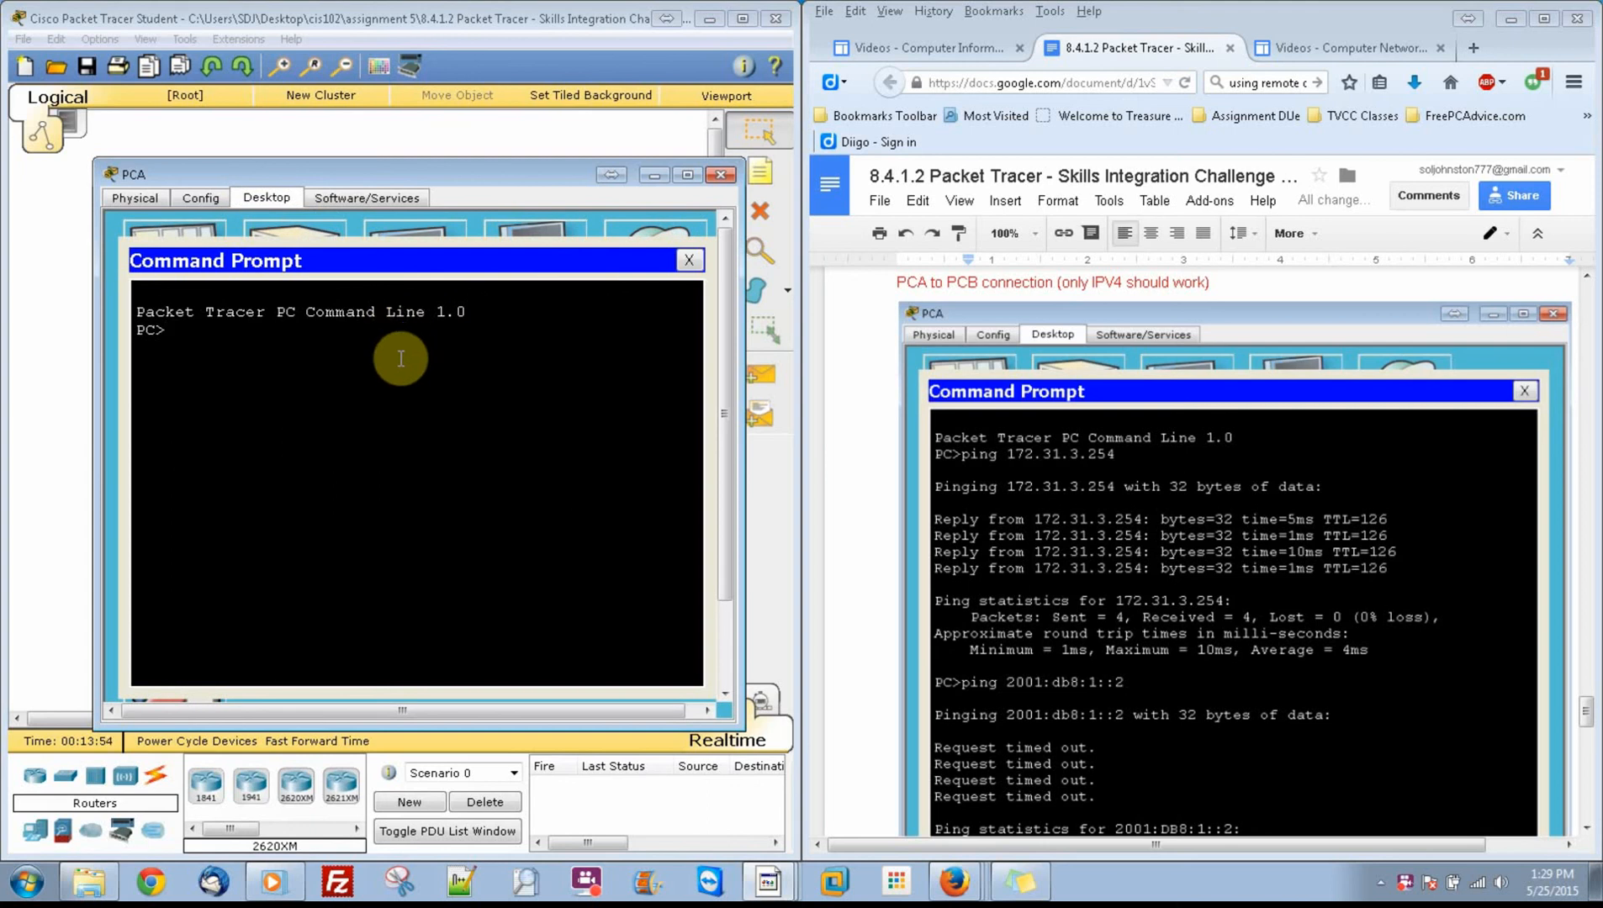
Step: Ping PCB's IPv4 address 172.31.3.254 from PCA
type("ping 172.31.3.254")
key("Return")
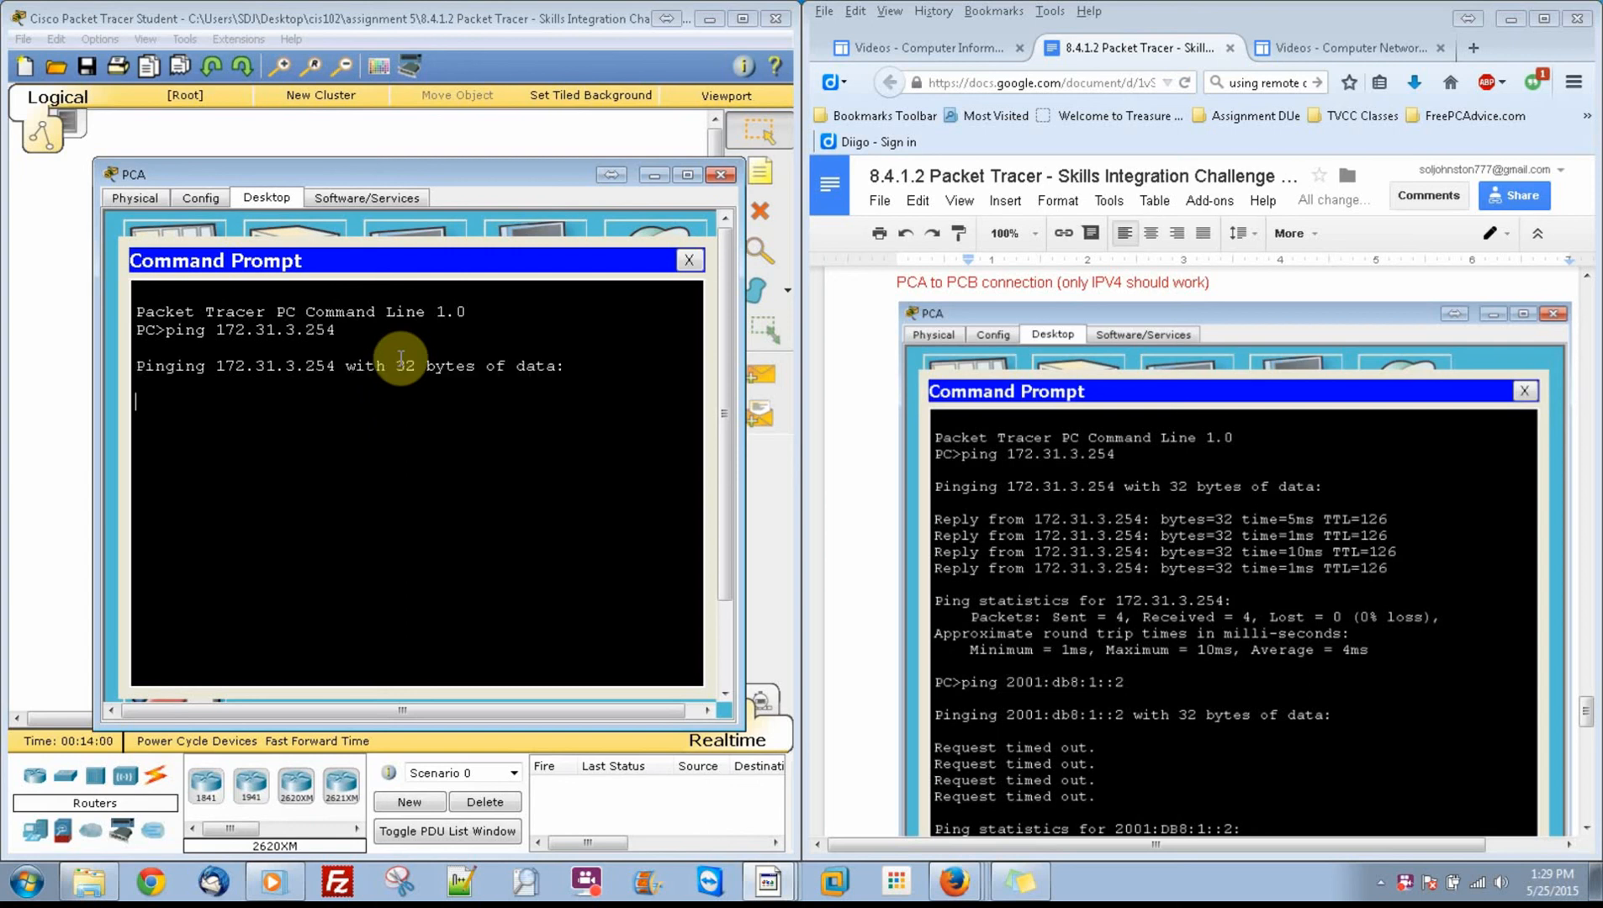
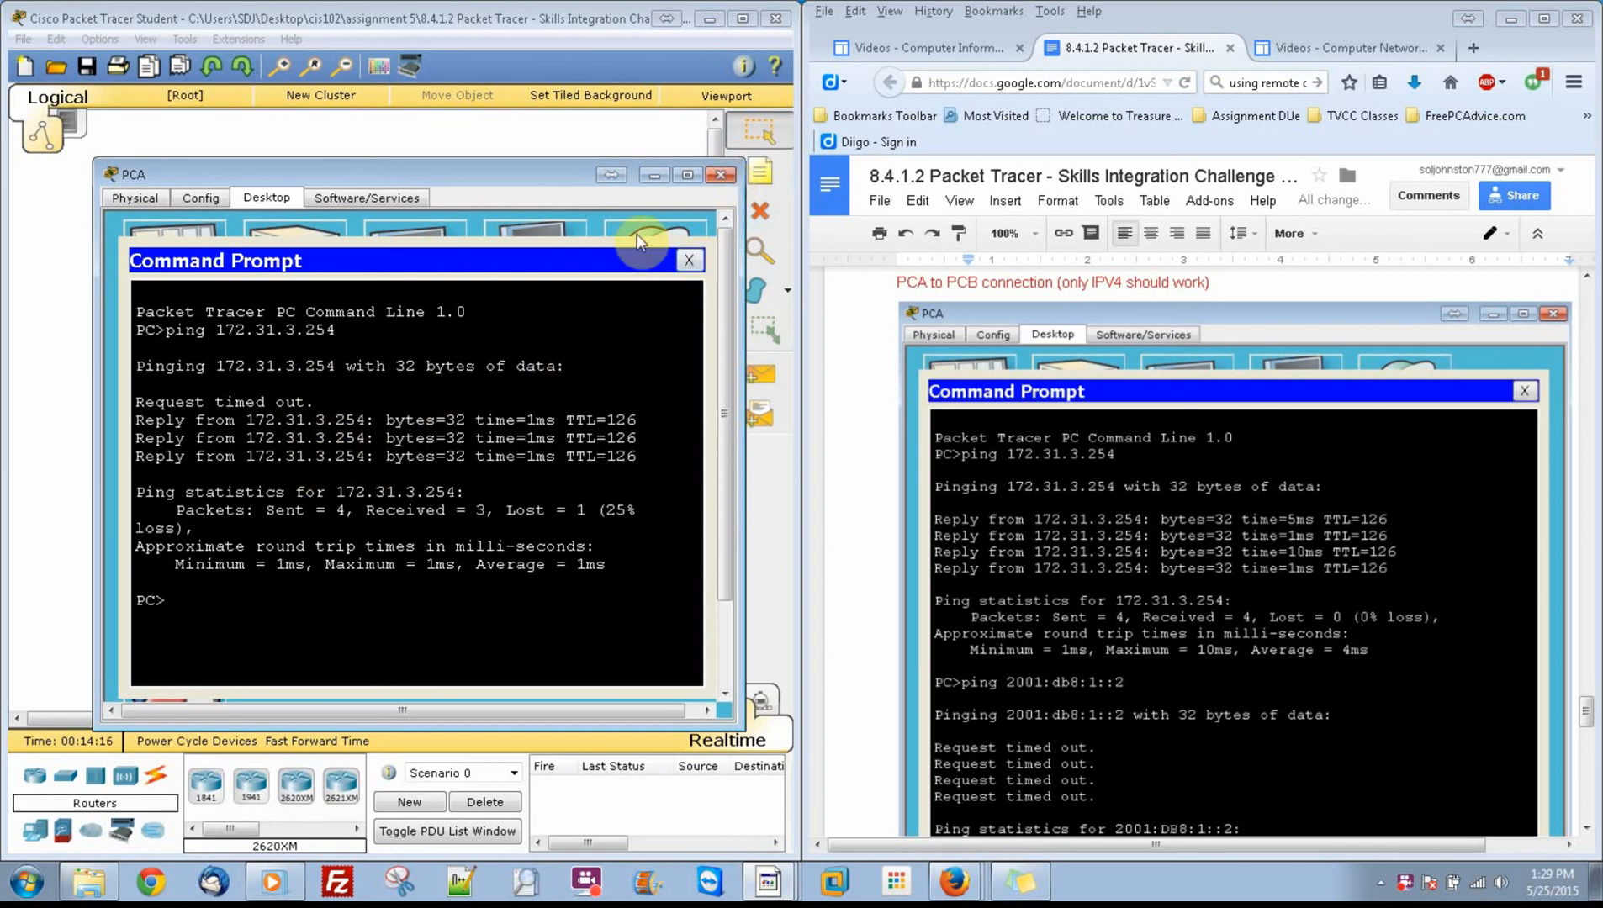
Step: Open the Command Prompt on PCB in place of its IP configuration and find the PCB ping test in the instruction document
left_click(722, 176)
left_click(388, 239)
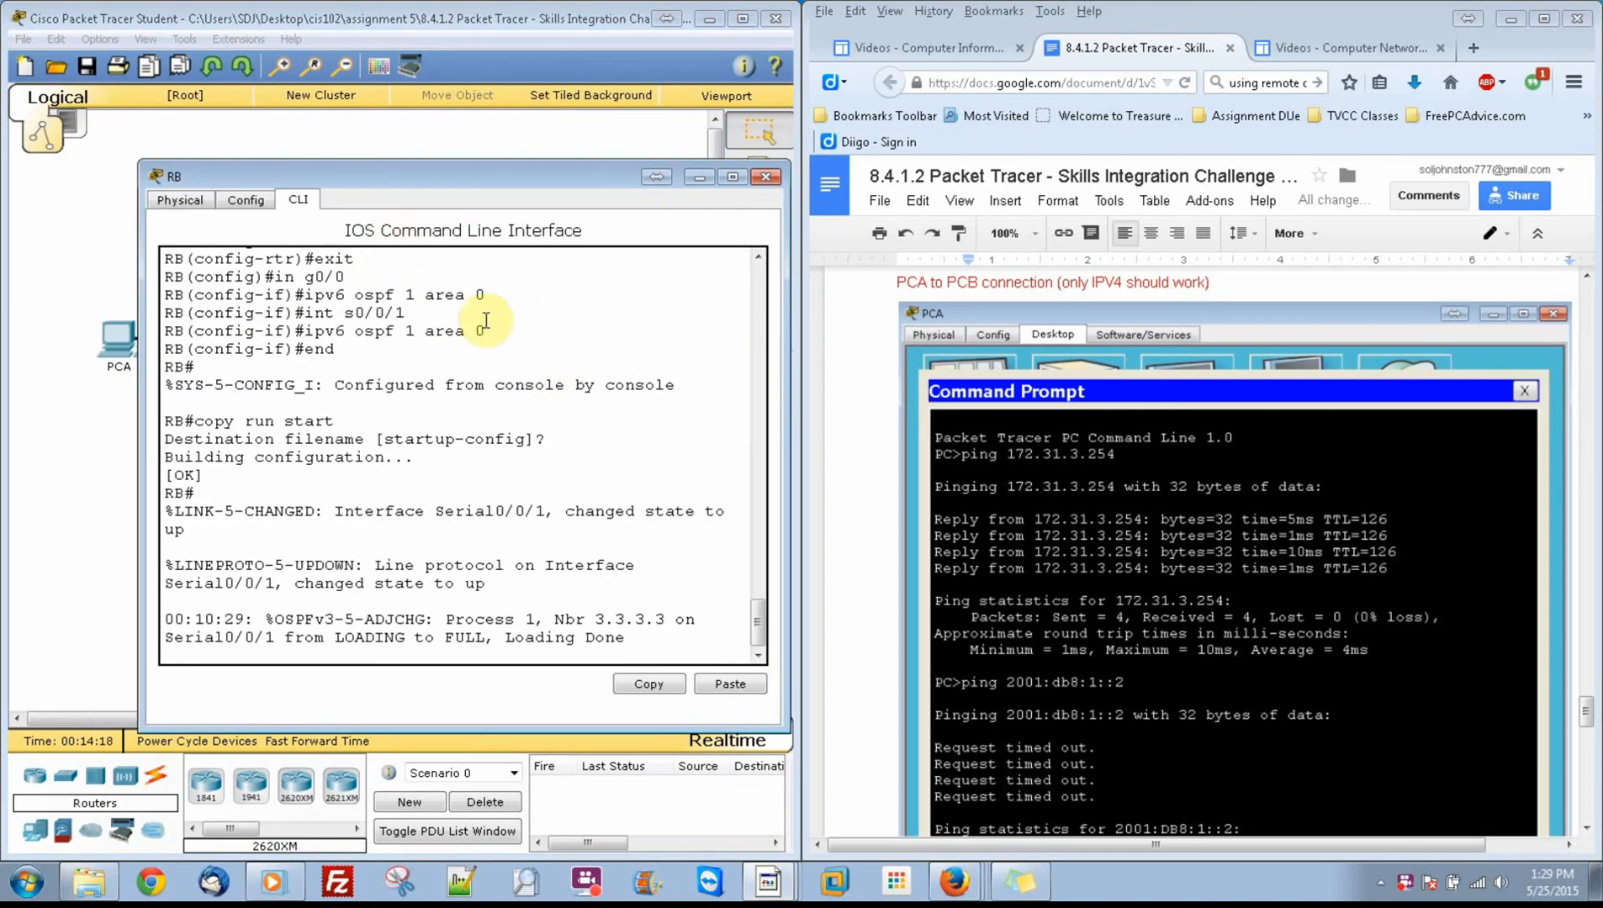
left_click(764, 176)
left_click(586, 225)
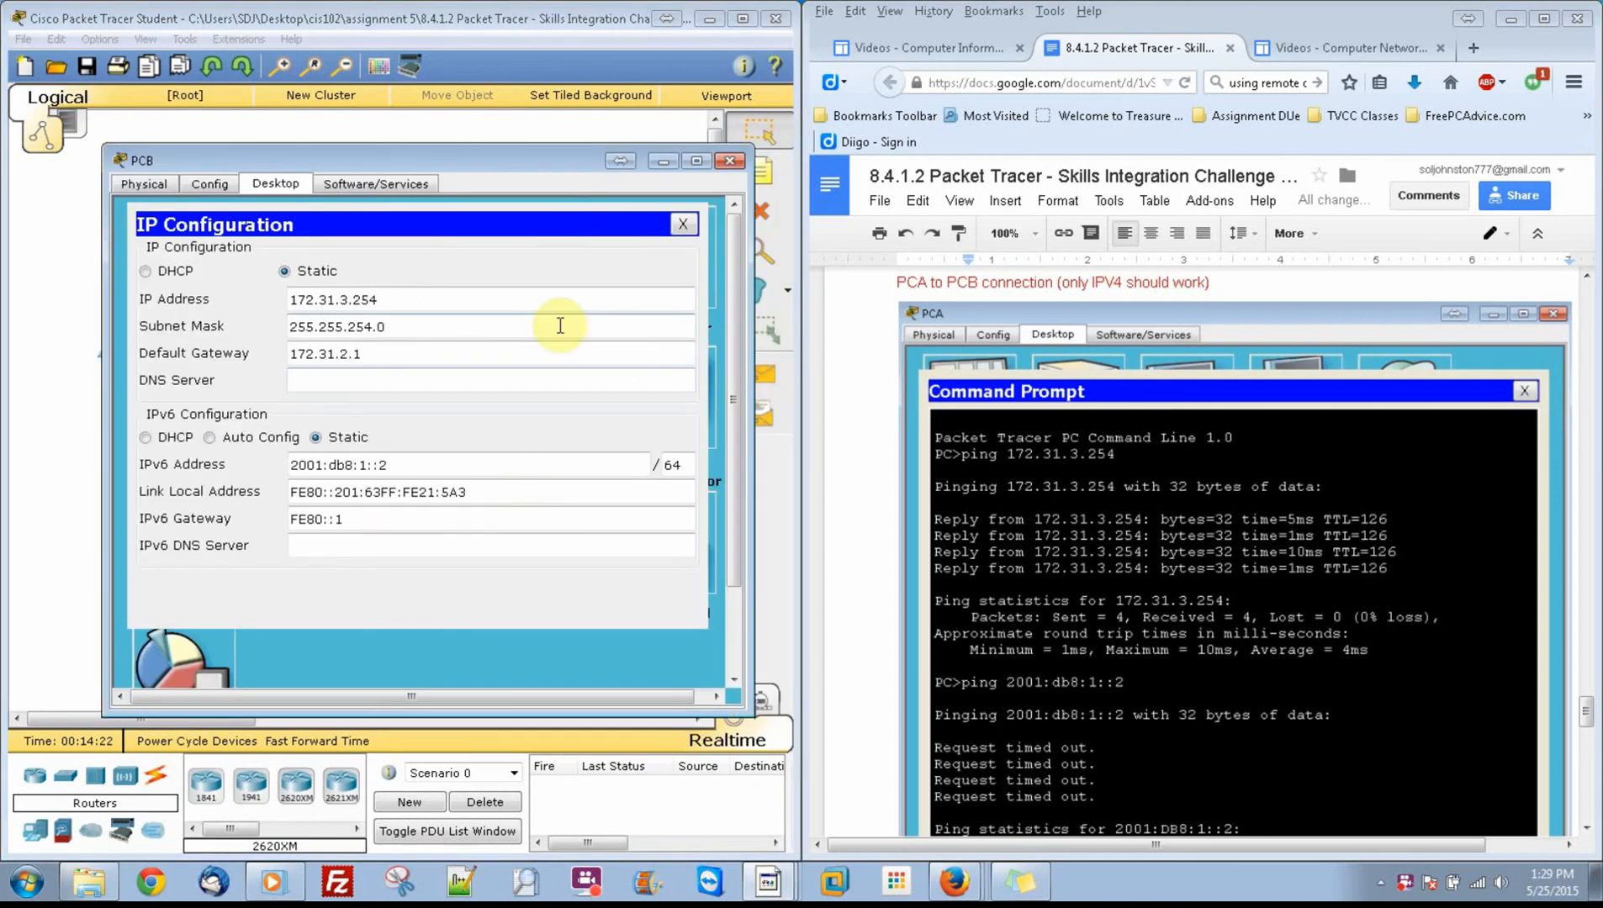
left_click(685, 234)
left_click(567, 256)
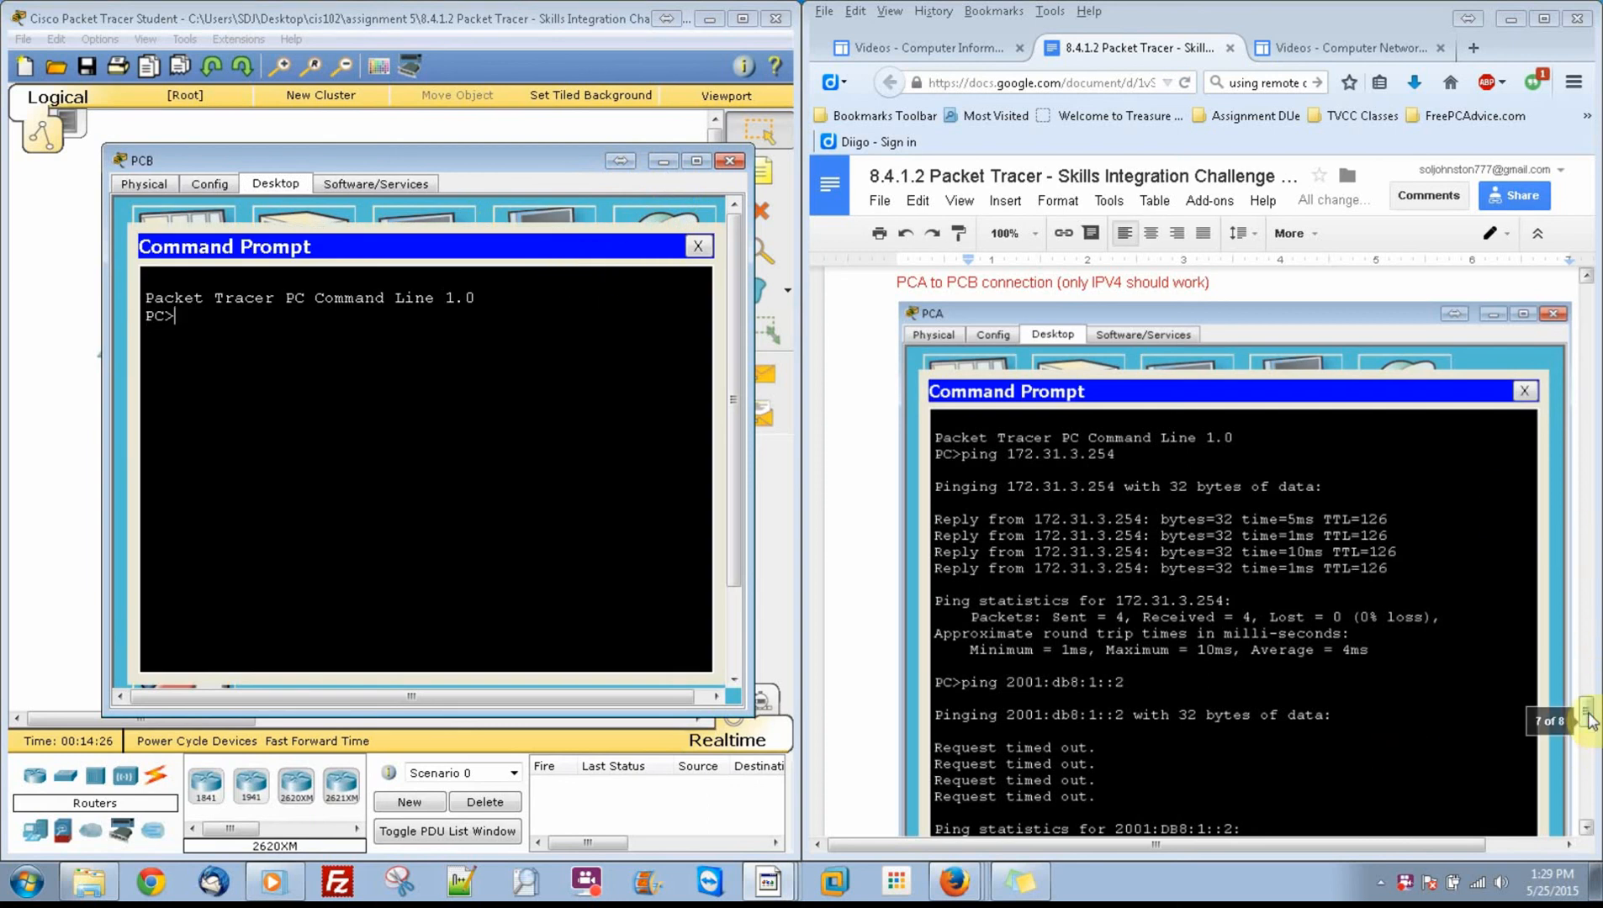
left_click_drag(1588, 713, 1591, 782)
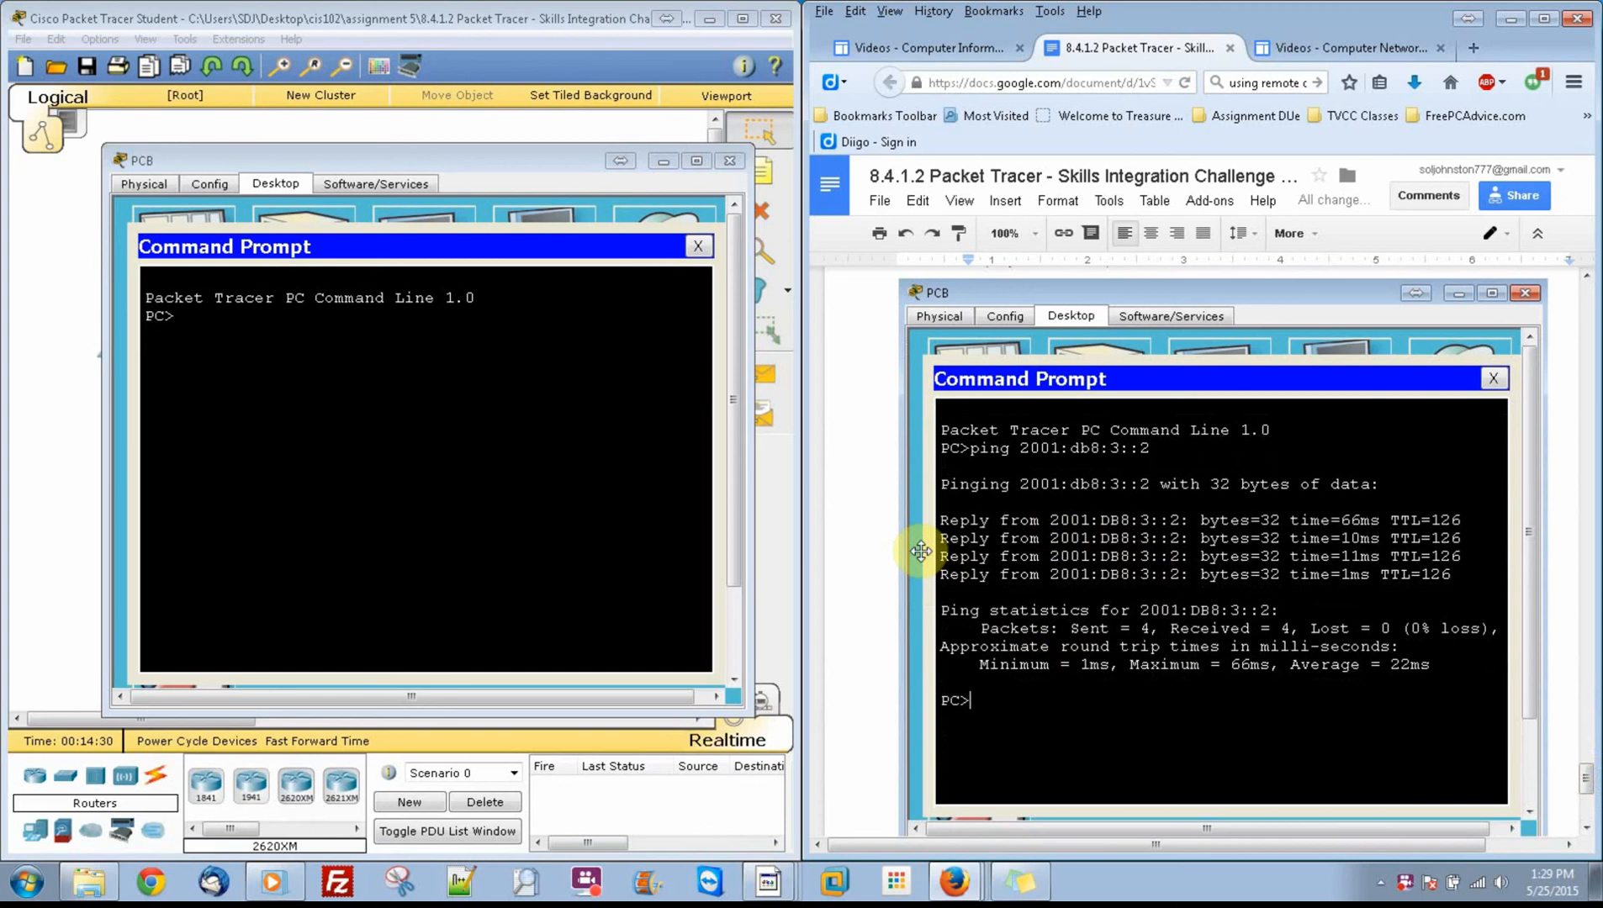
Step: Ping PCC's IPv6 address 2001:db8:3::2 from PCB
left_click(445, 460)
type("ping")
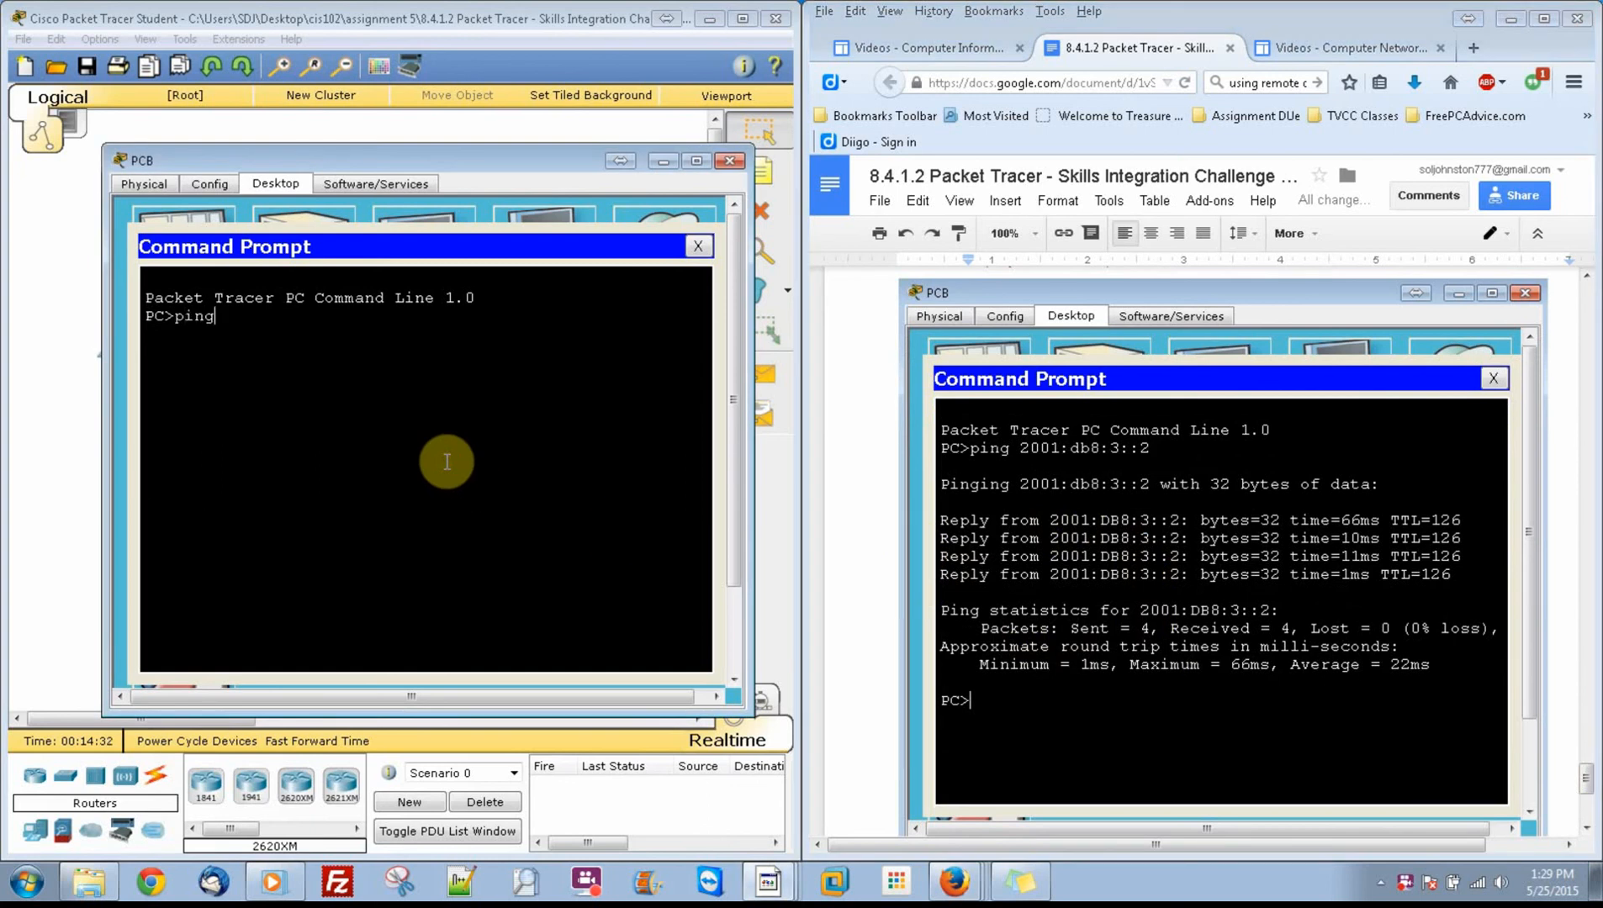
type(" 2001:db8:3::2")
key("Return")
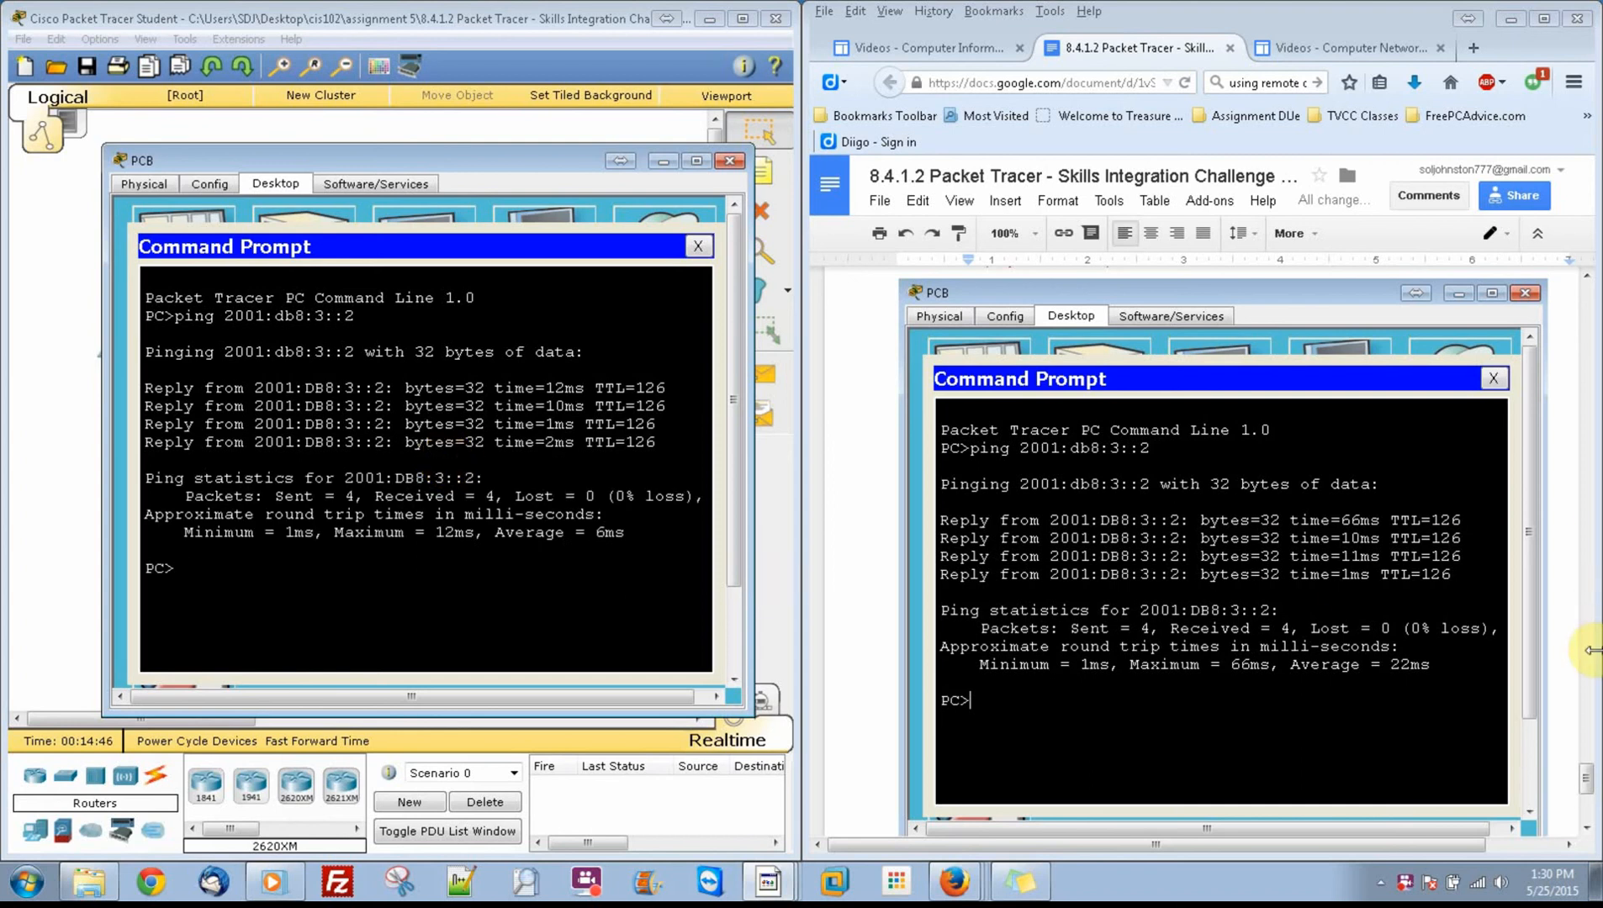
Step: Check the activity results, going through the assessment items and the connectivity tests
left_click(1584, 775)
left_click_drag(1584, 776, 1588, 799)
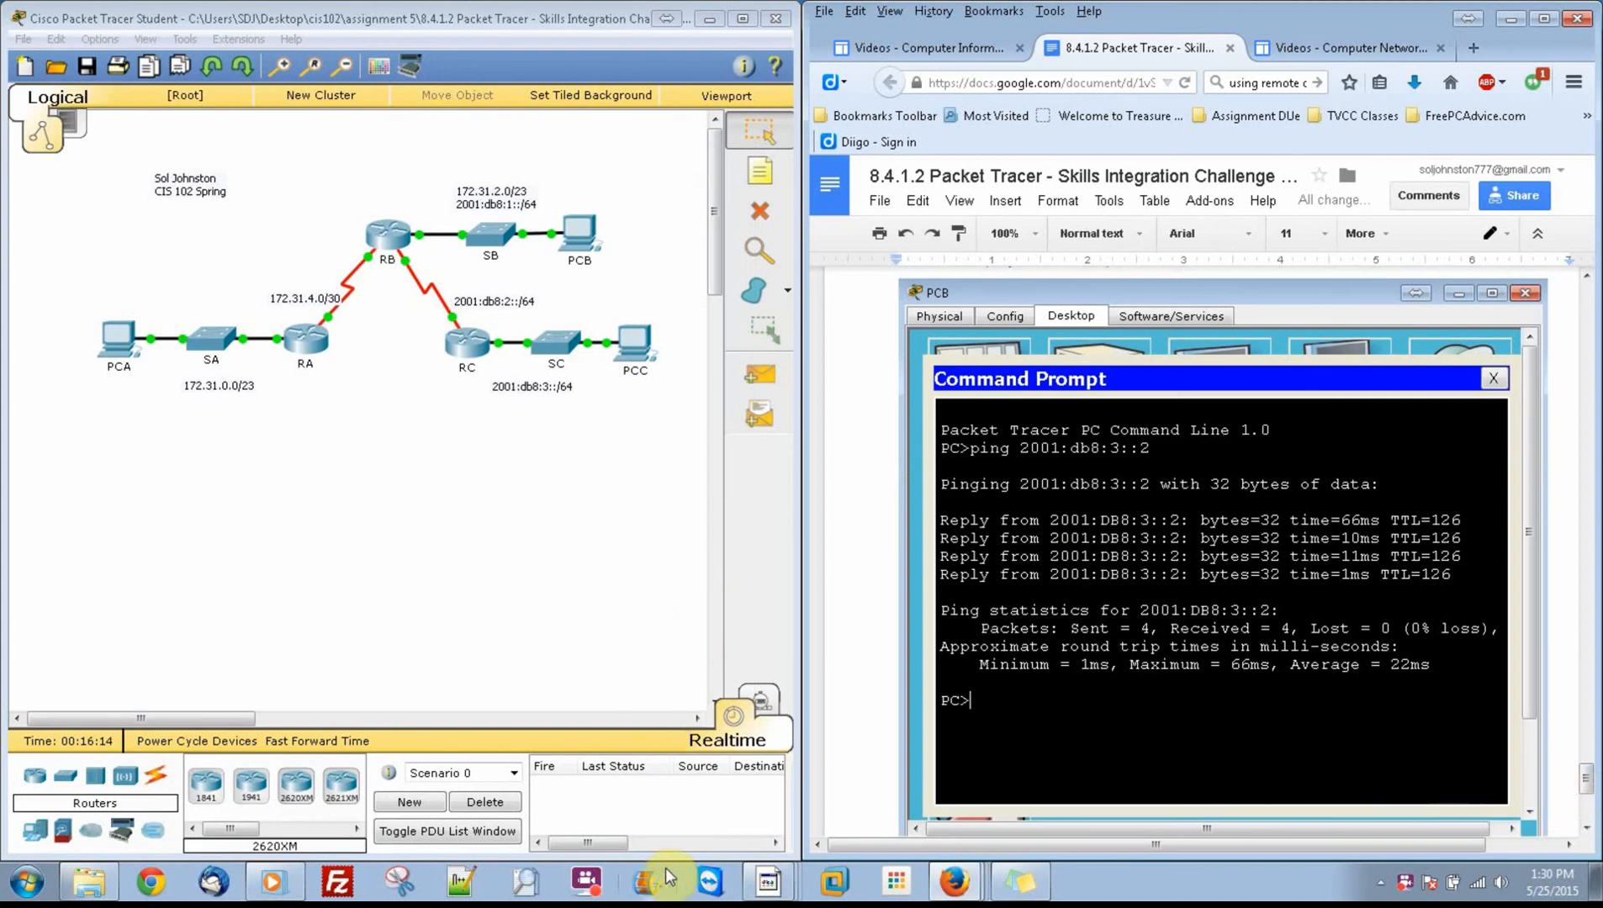
left_click(722, 841)
left_click(679, 615)
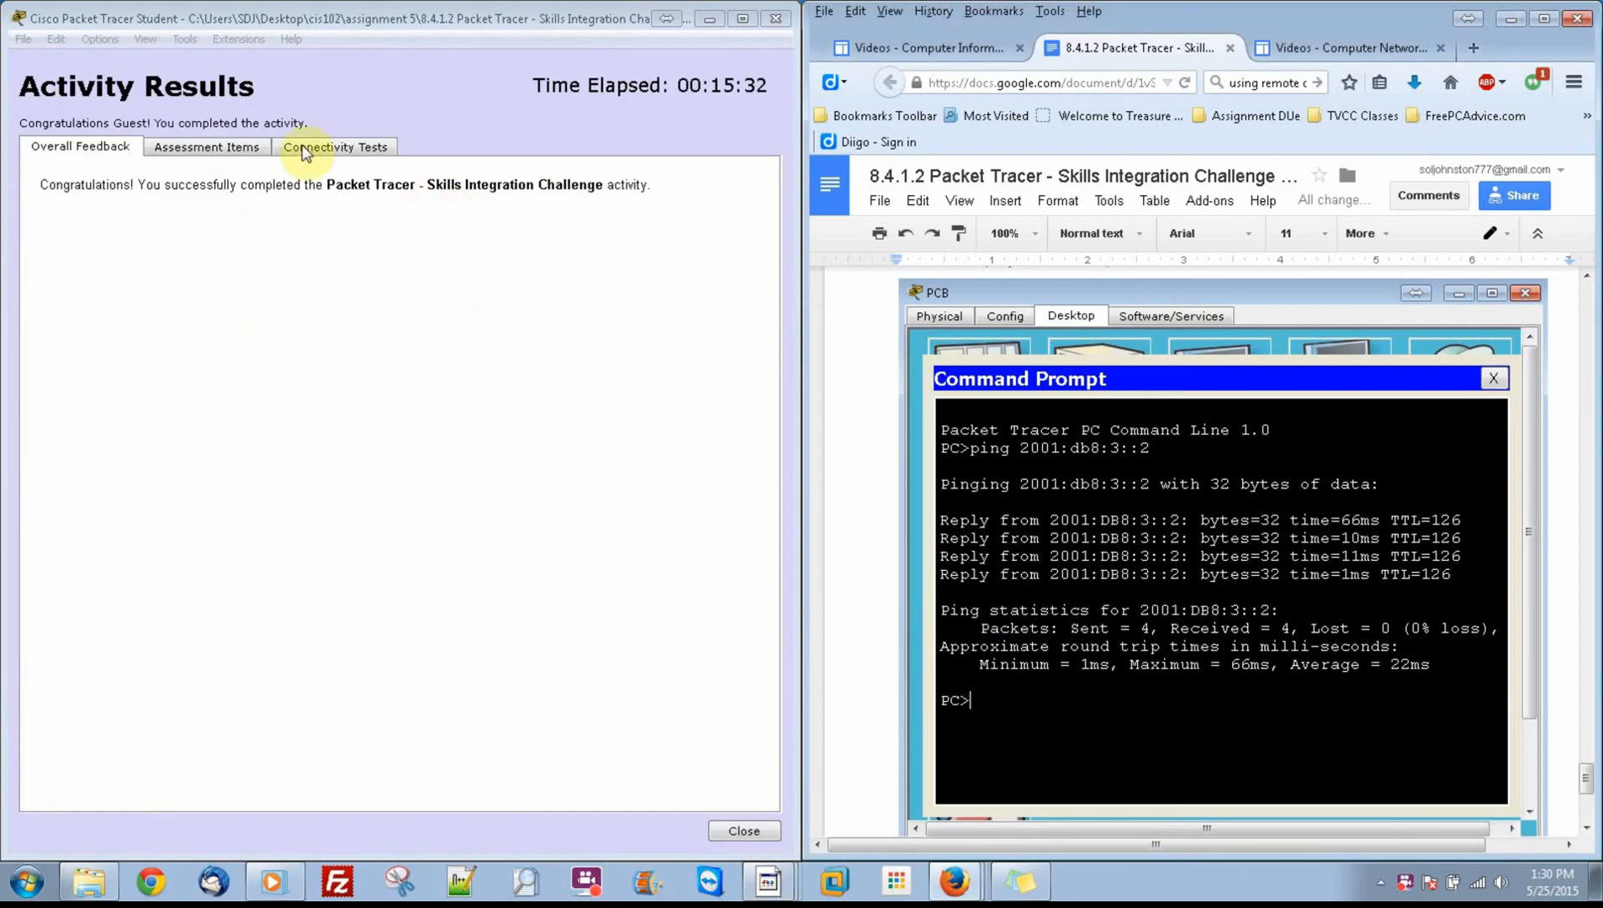
left_click(224, 143)
left_click_drag(400, 382, 396, 320)
left_click(336, 148)
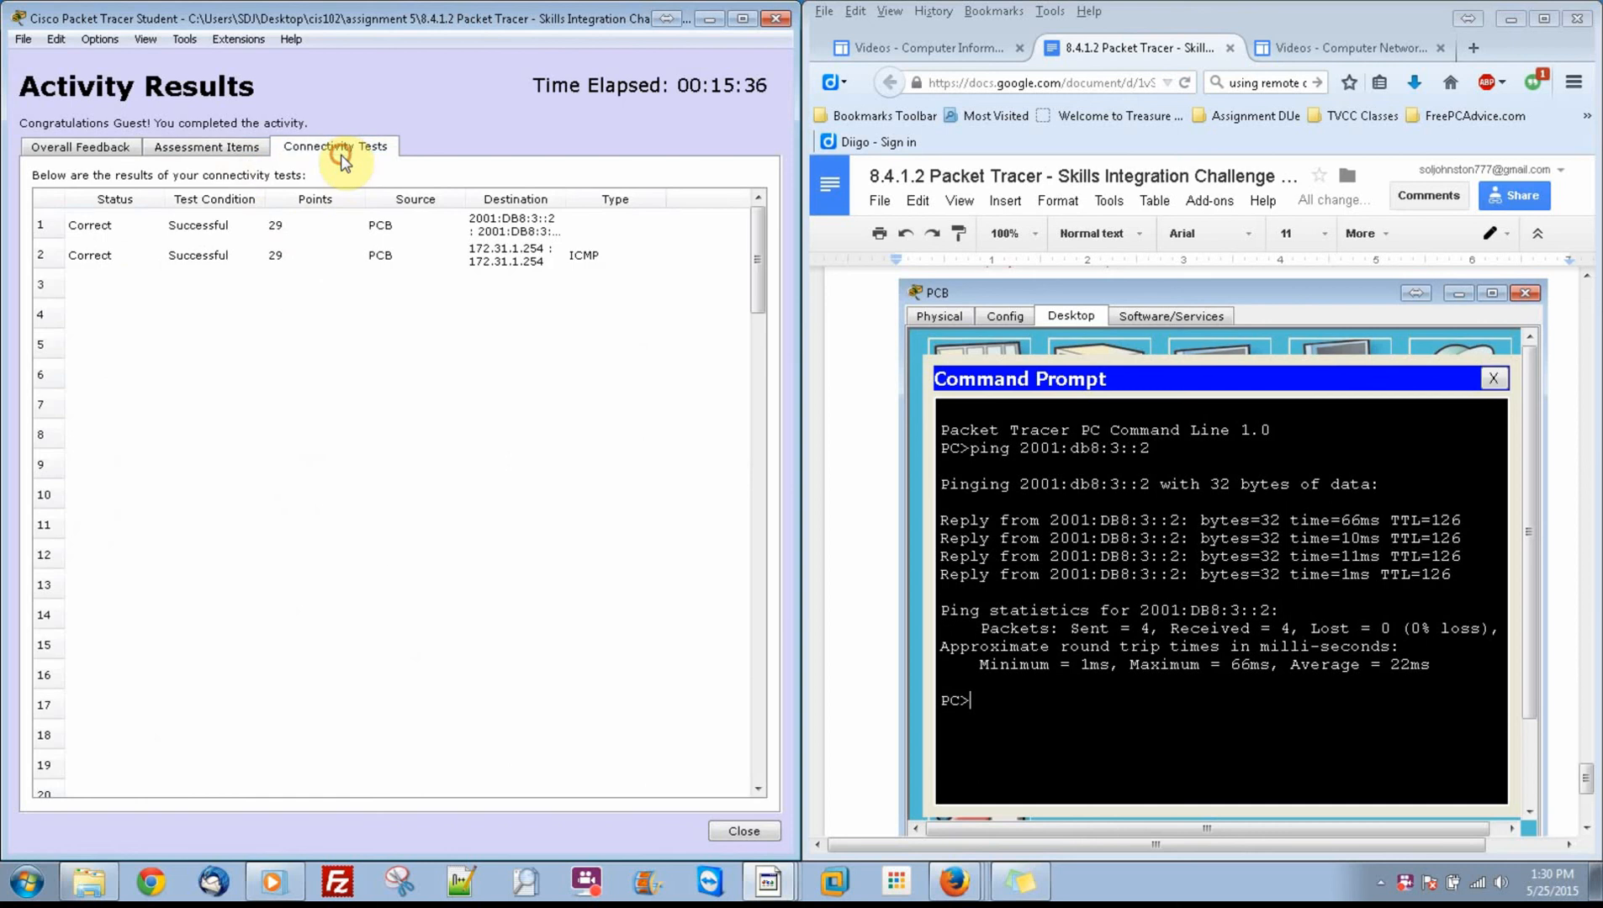